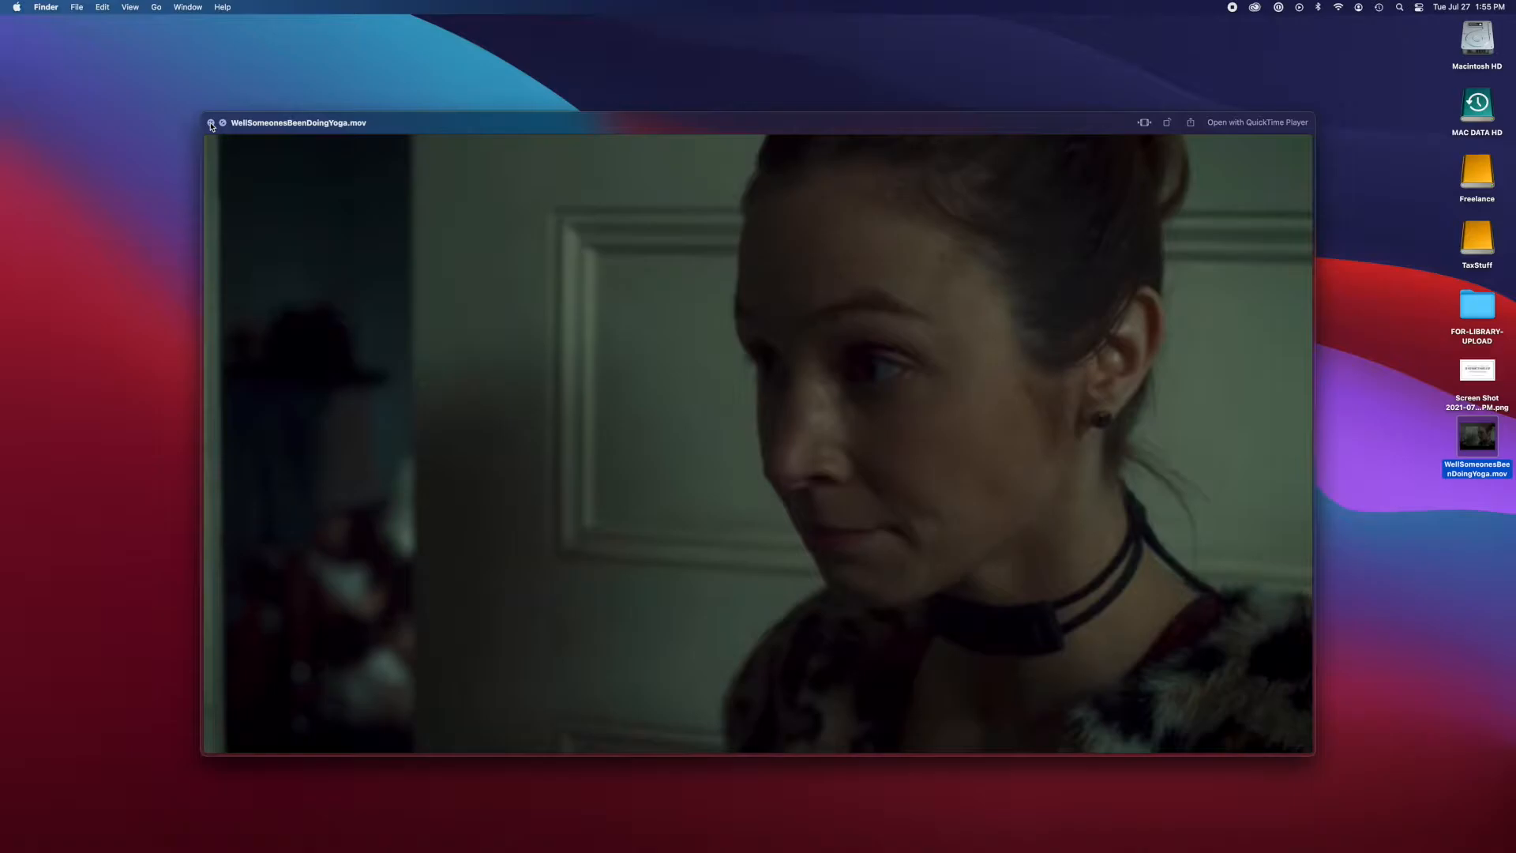
Close the video preview, switch to Photos and display the imported items
{"action": "left_click", "coordinate": [211, 123]}
{"action": "left_click", "coordinate": [1399, 708]}
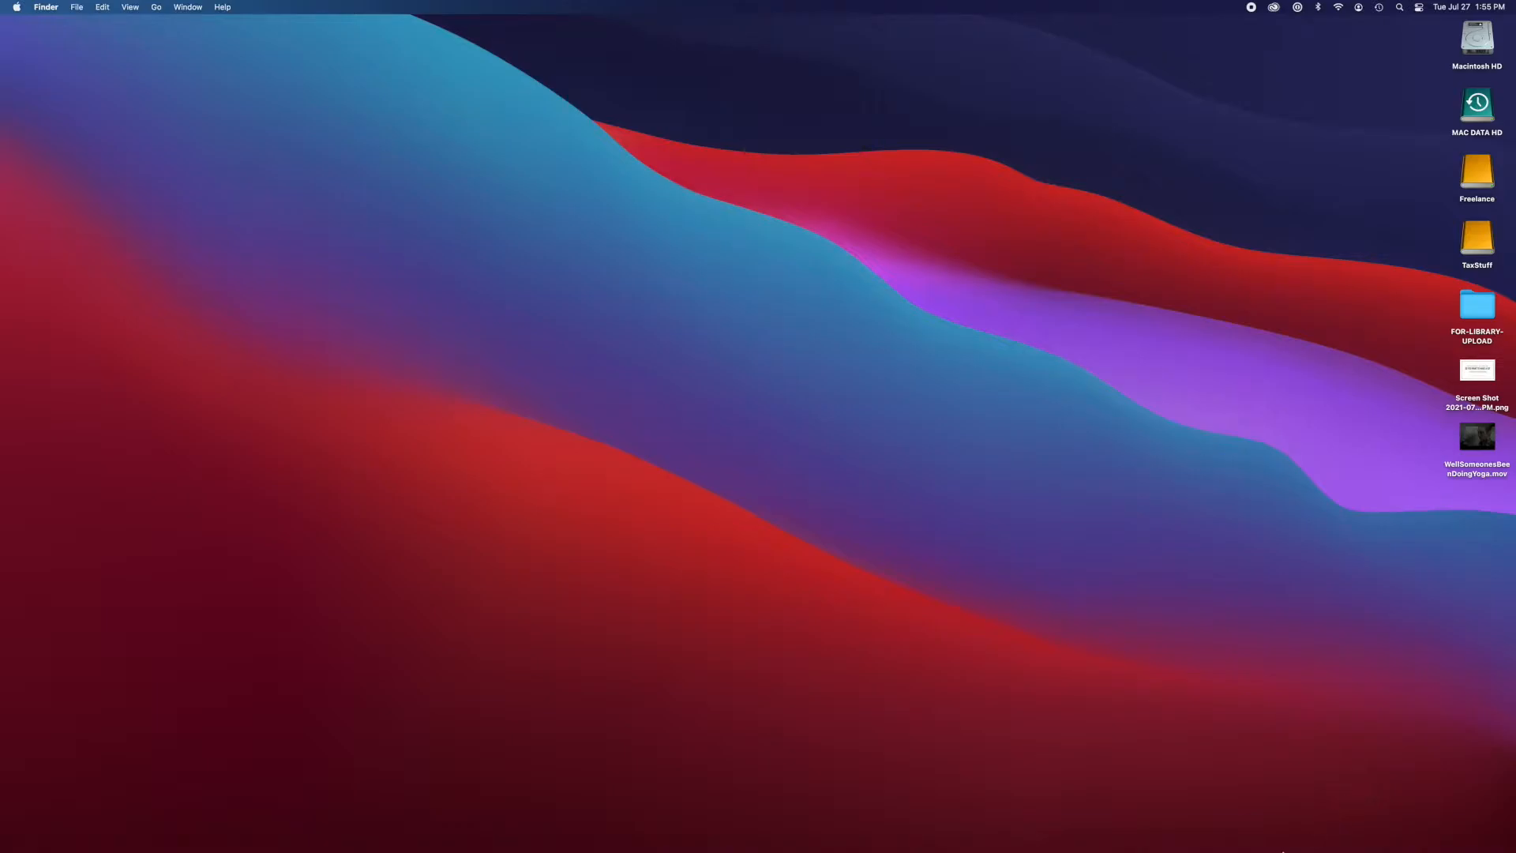
{"action": "mouse_move", "coordinate": [1236, 841]}
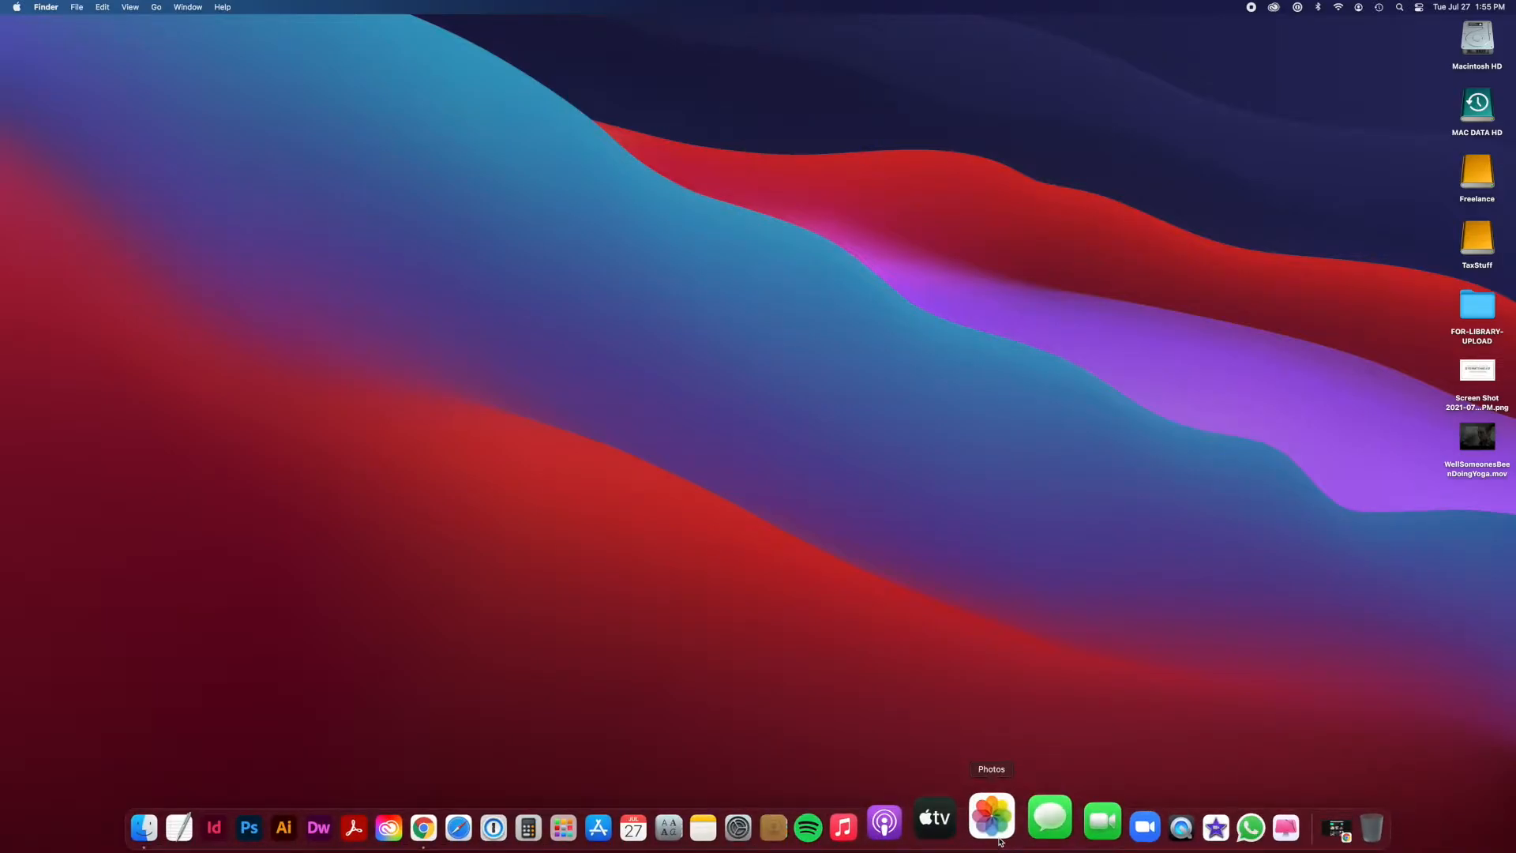
{"action": "left_click", "coordinate": [995, 821]}
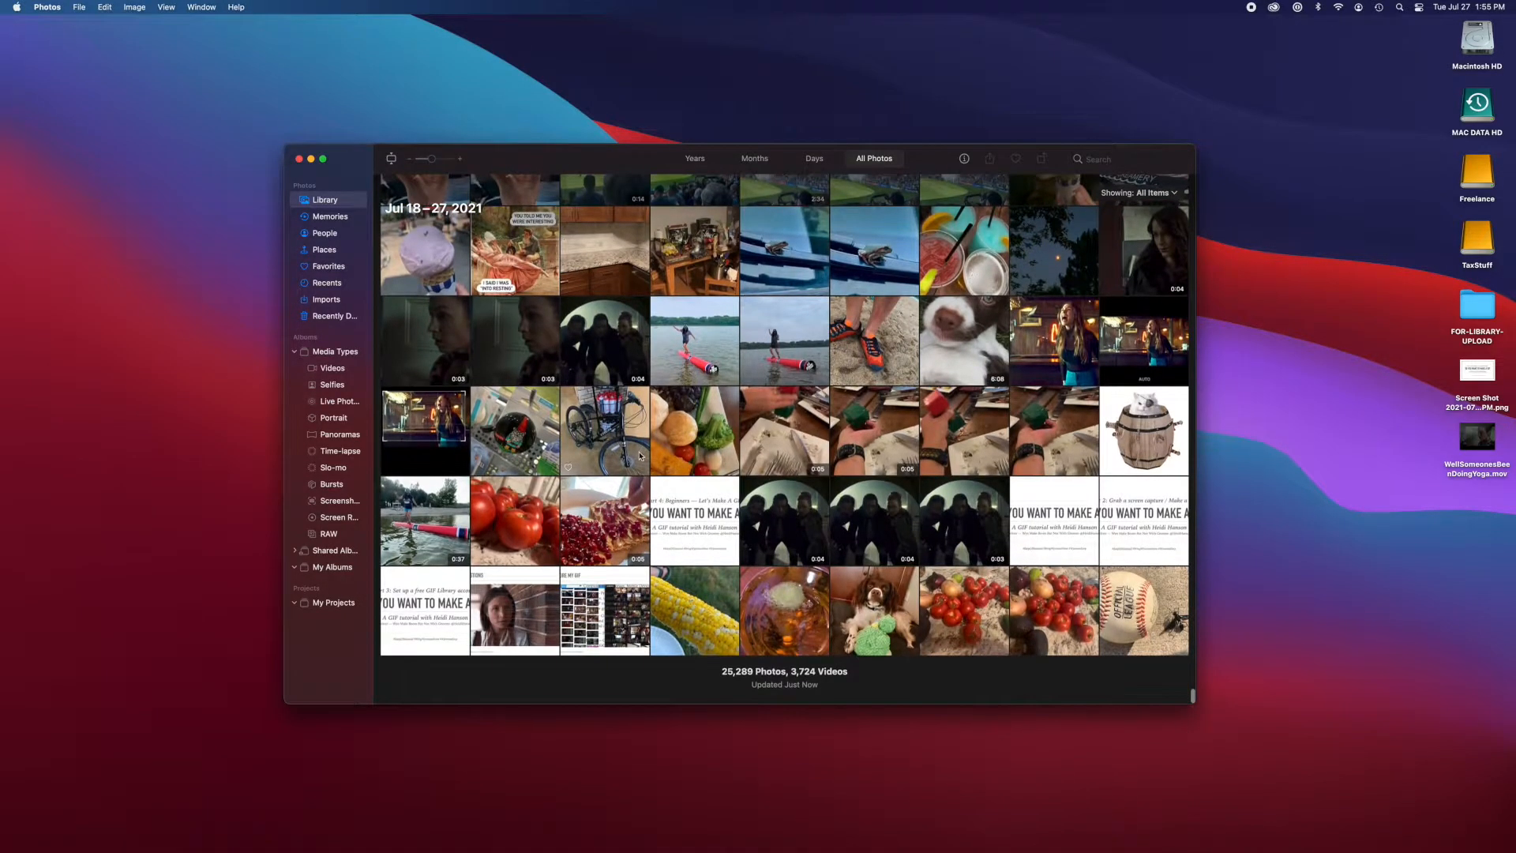
{"action": "mouse_move", "coordinate": [1042, 825]}
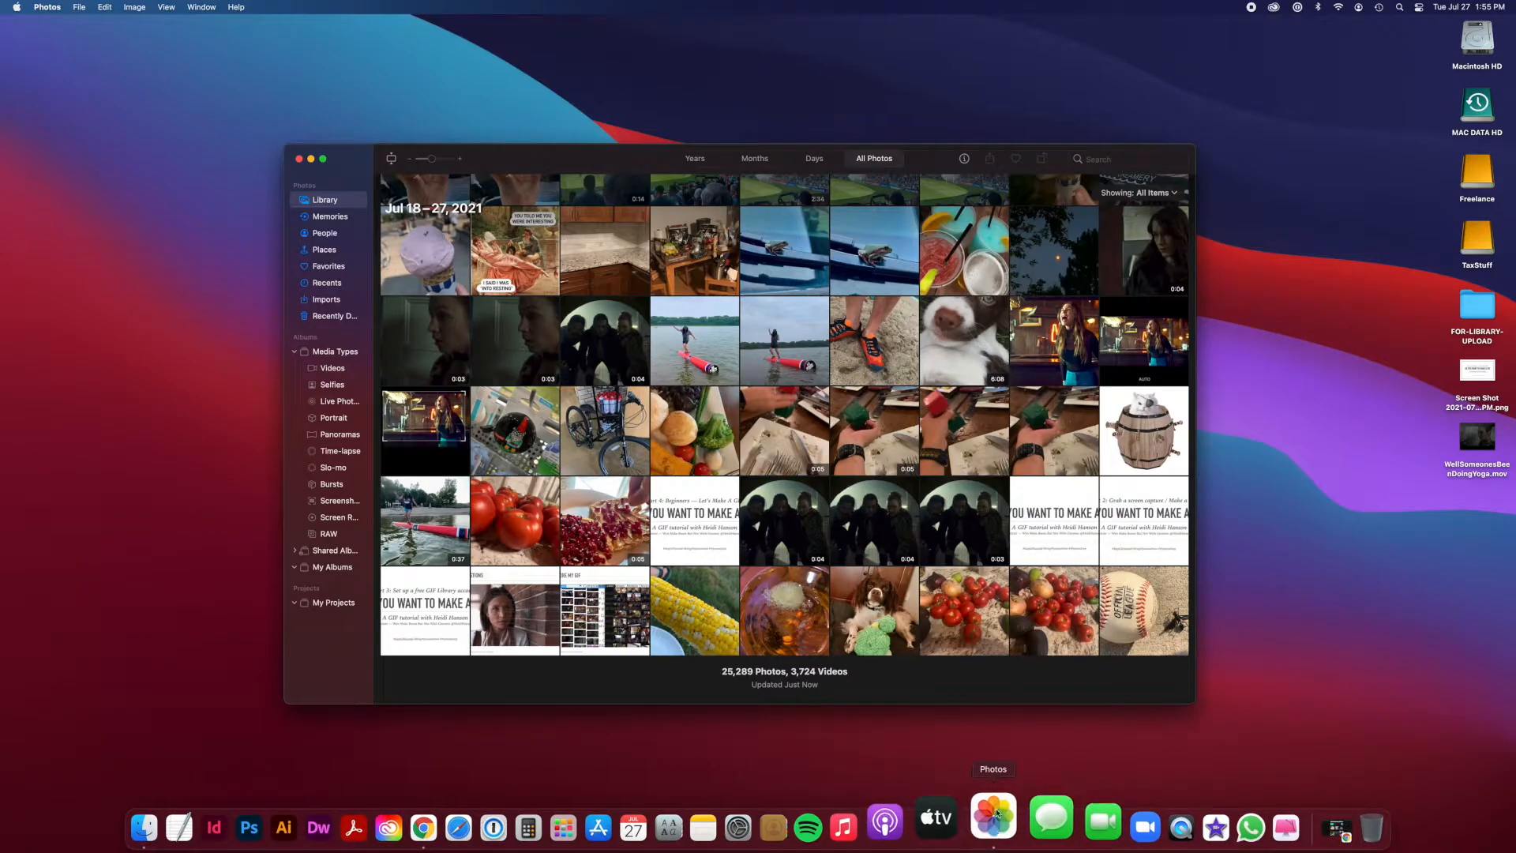
{"action": "left_click_drag", "start_coordinate": [540, 165], "coordinate": [545, 141]}
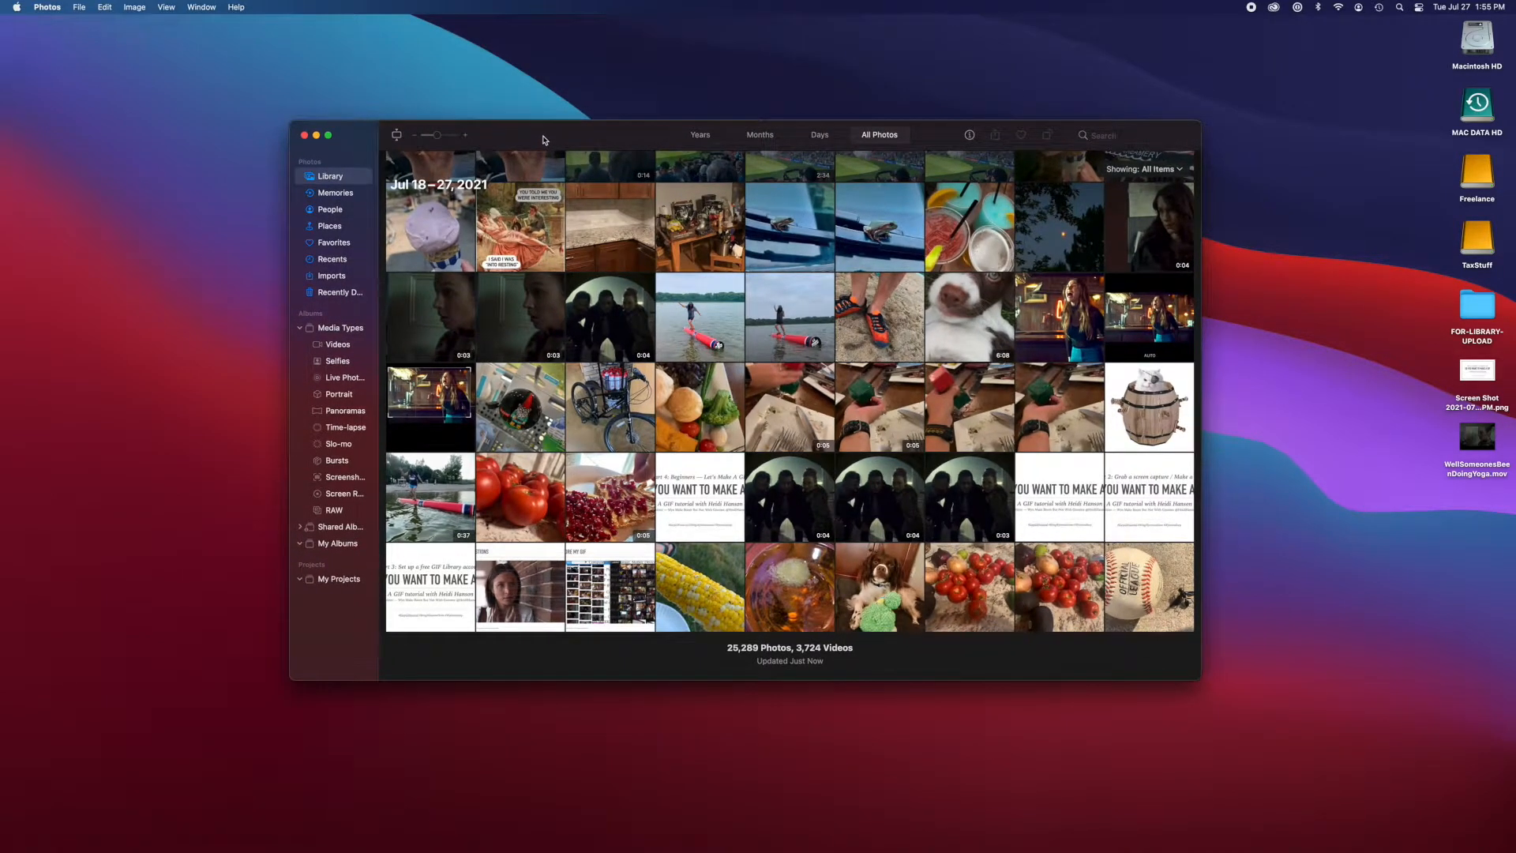
{"action": "left_click", "coordinate": [329, 276]}
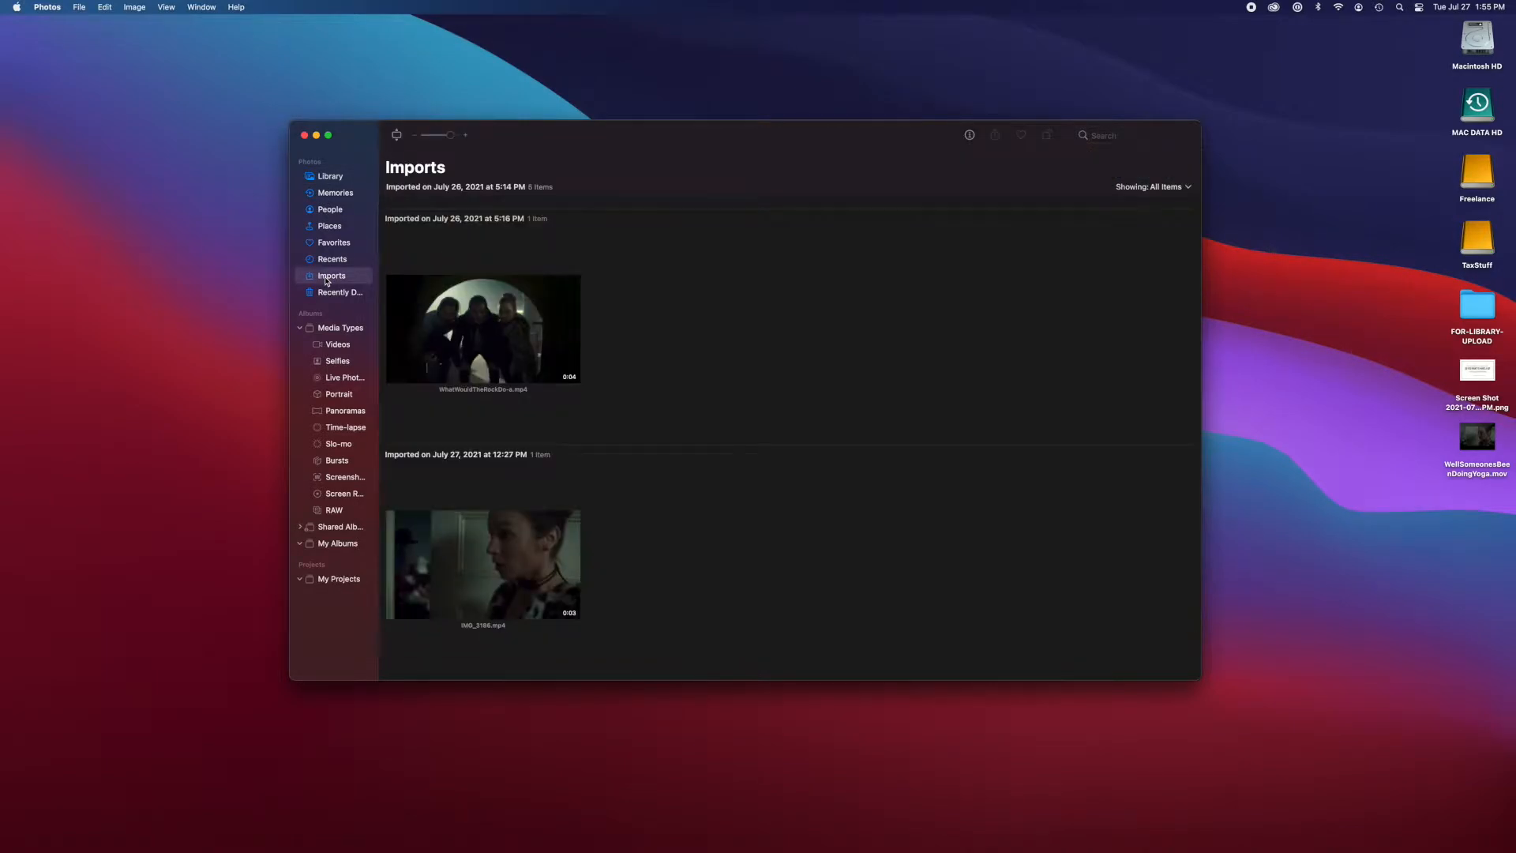
Import WellSomeonesBeenDoingYoga.mov from the desktop into Photos, accepting it as a duplicate item
{"action": "left_click", "coordinate": [1489, 442]}
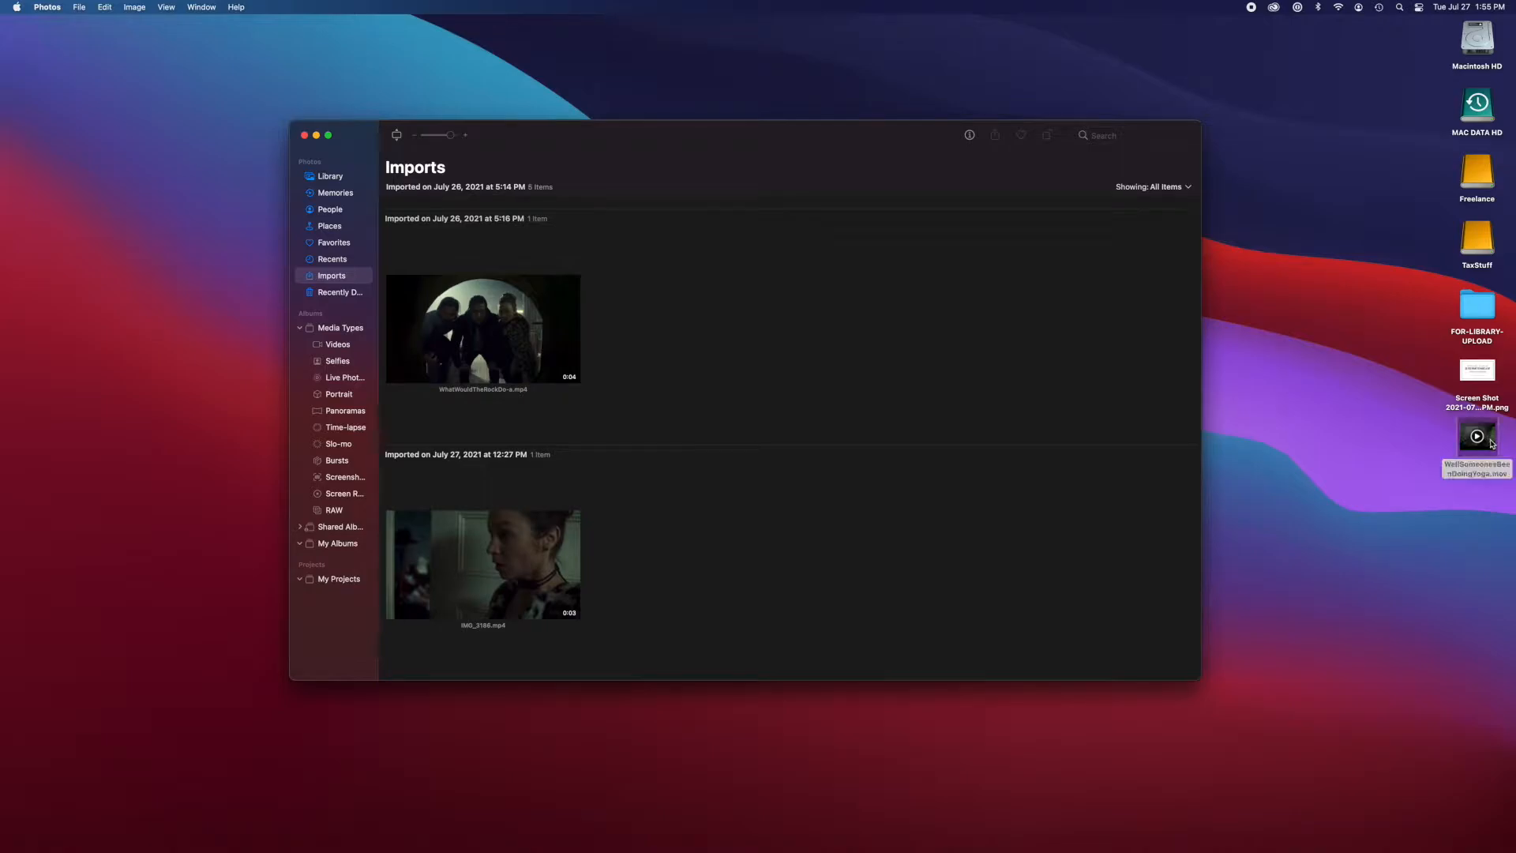
{"action": "left_click_drag", "start_coordinate": [1490, 442], "coordinate": [347, 278]}
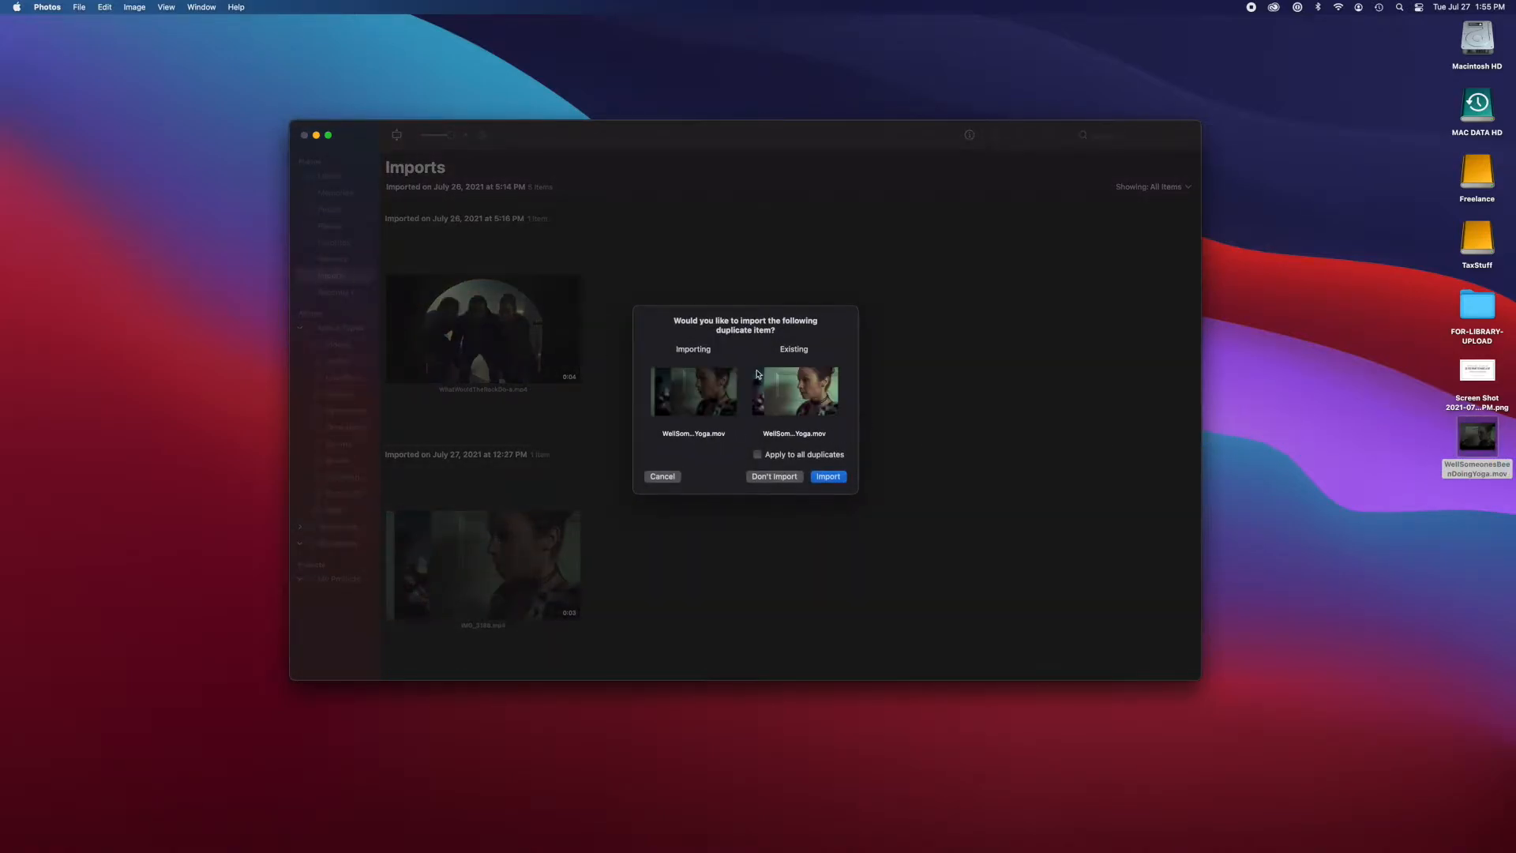
{"action": "left_click", "coordinate": [828, 476]}
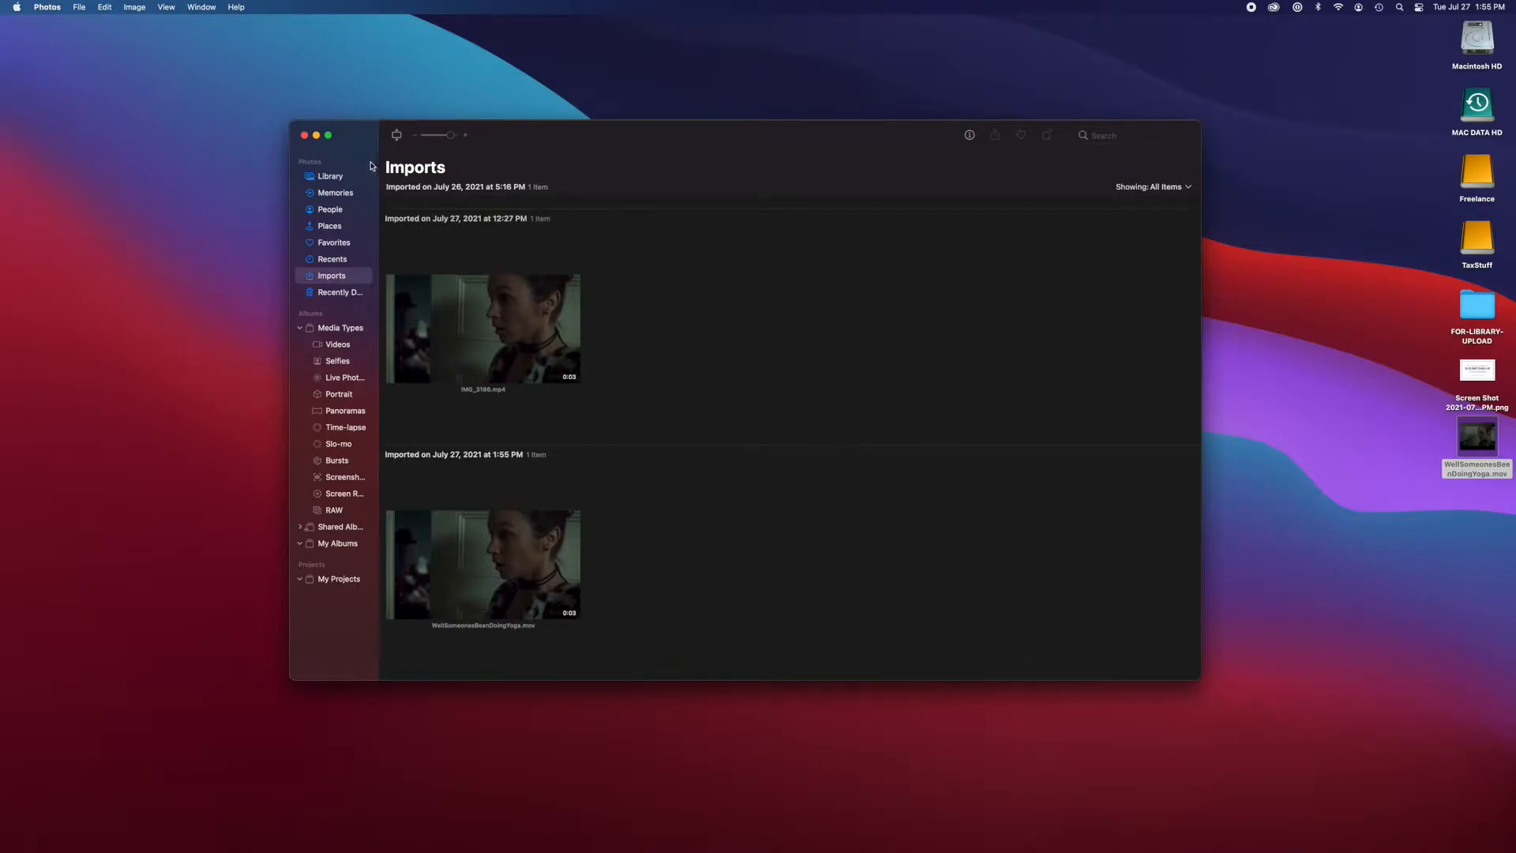
Open the newly imported WellSomeonesBeenDoingYoga clip from the full library and play it
{"action": "left_click", "coordinate": [331, 177]}
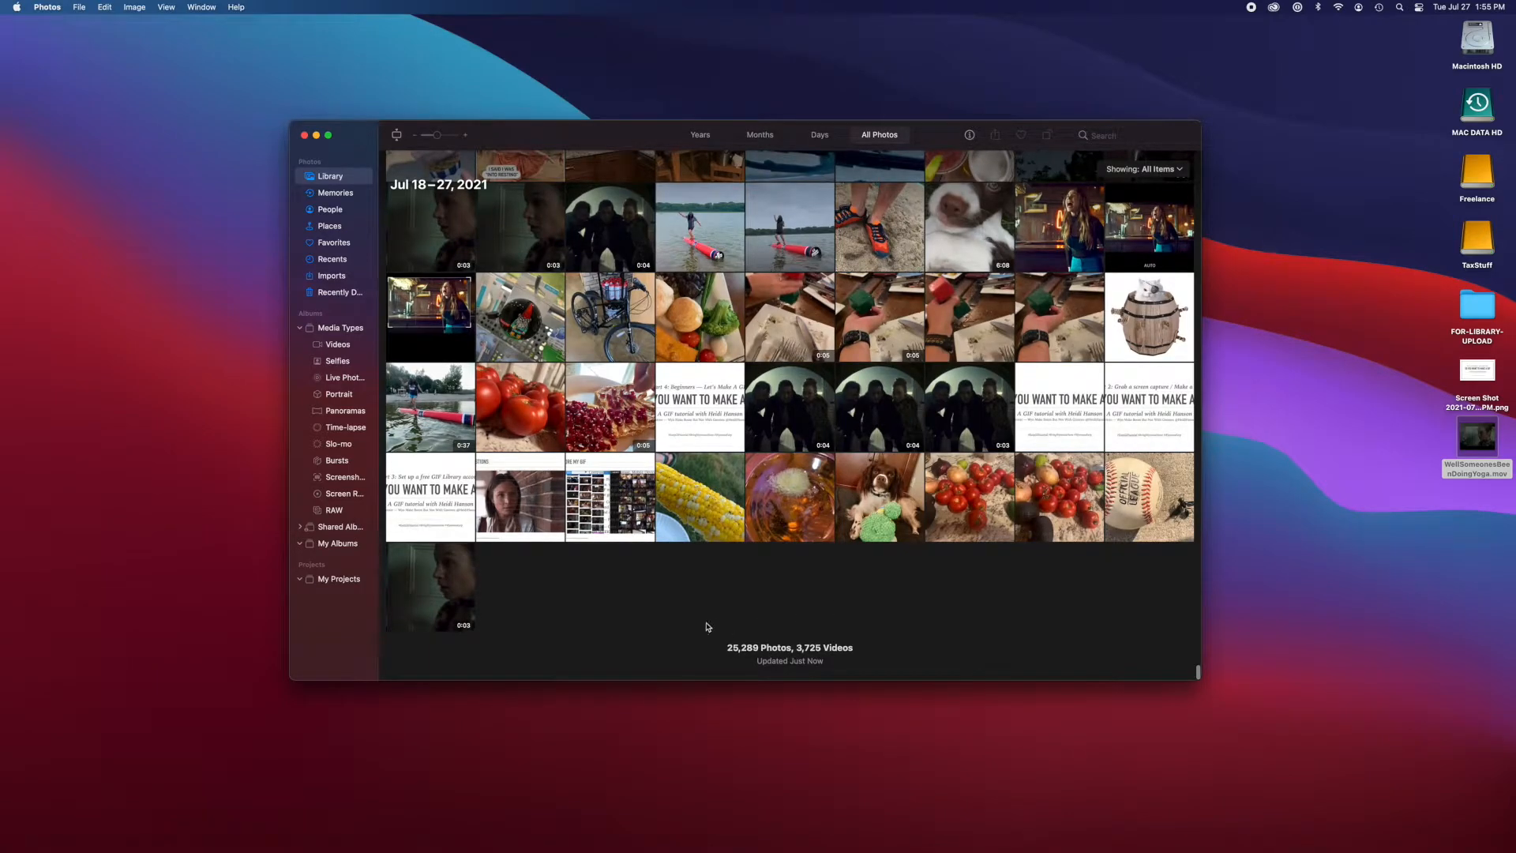
{"action": "left_click", "coordinate": [456, 589]}
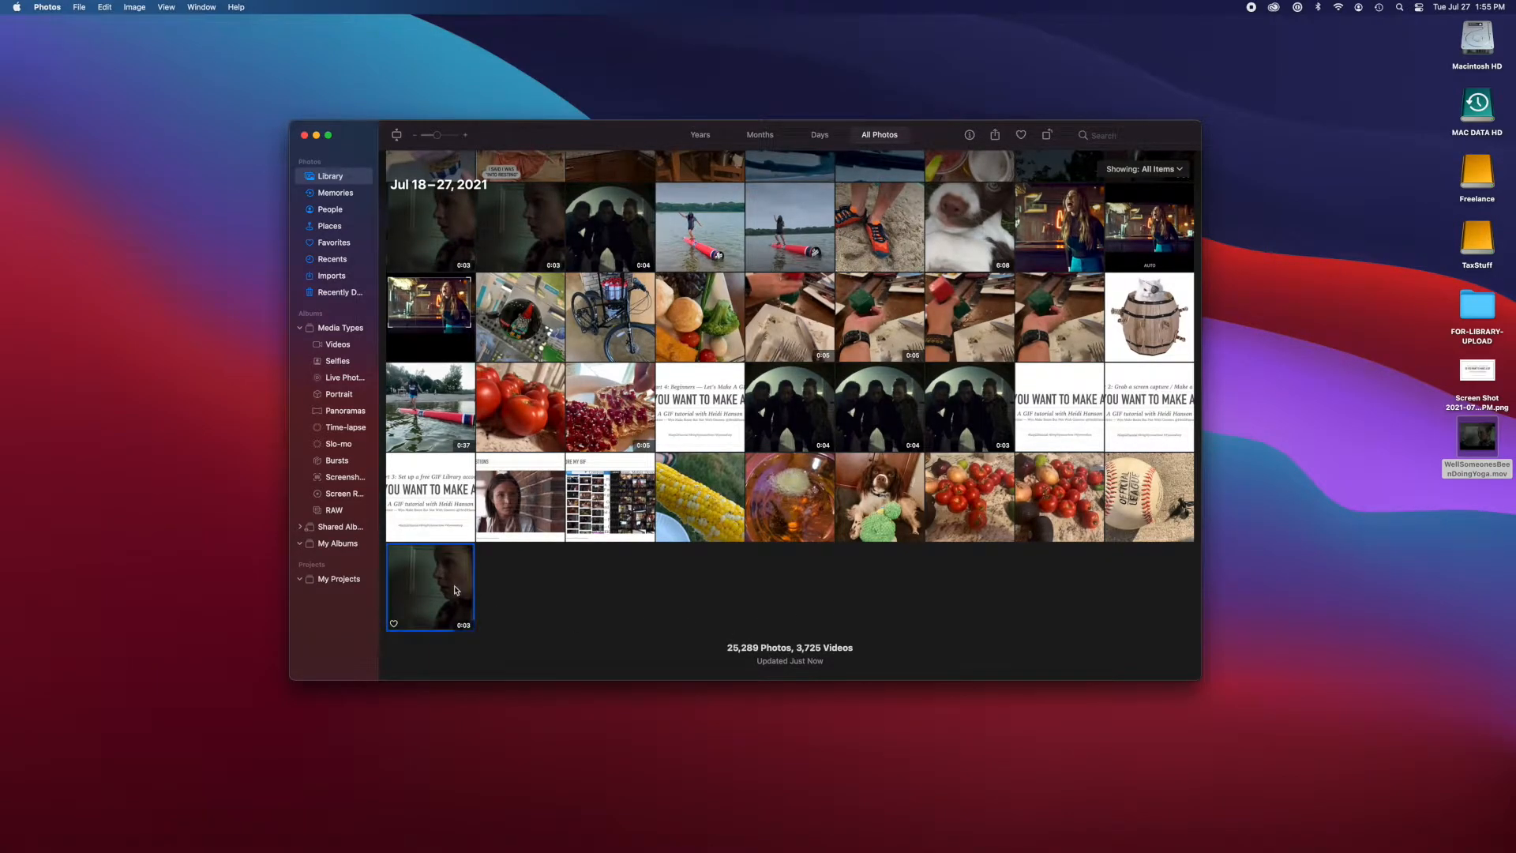
{"action": "double_click", "coordinate": [456, 590]}
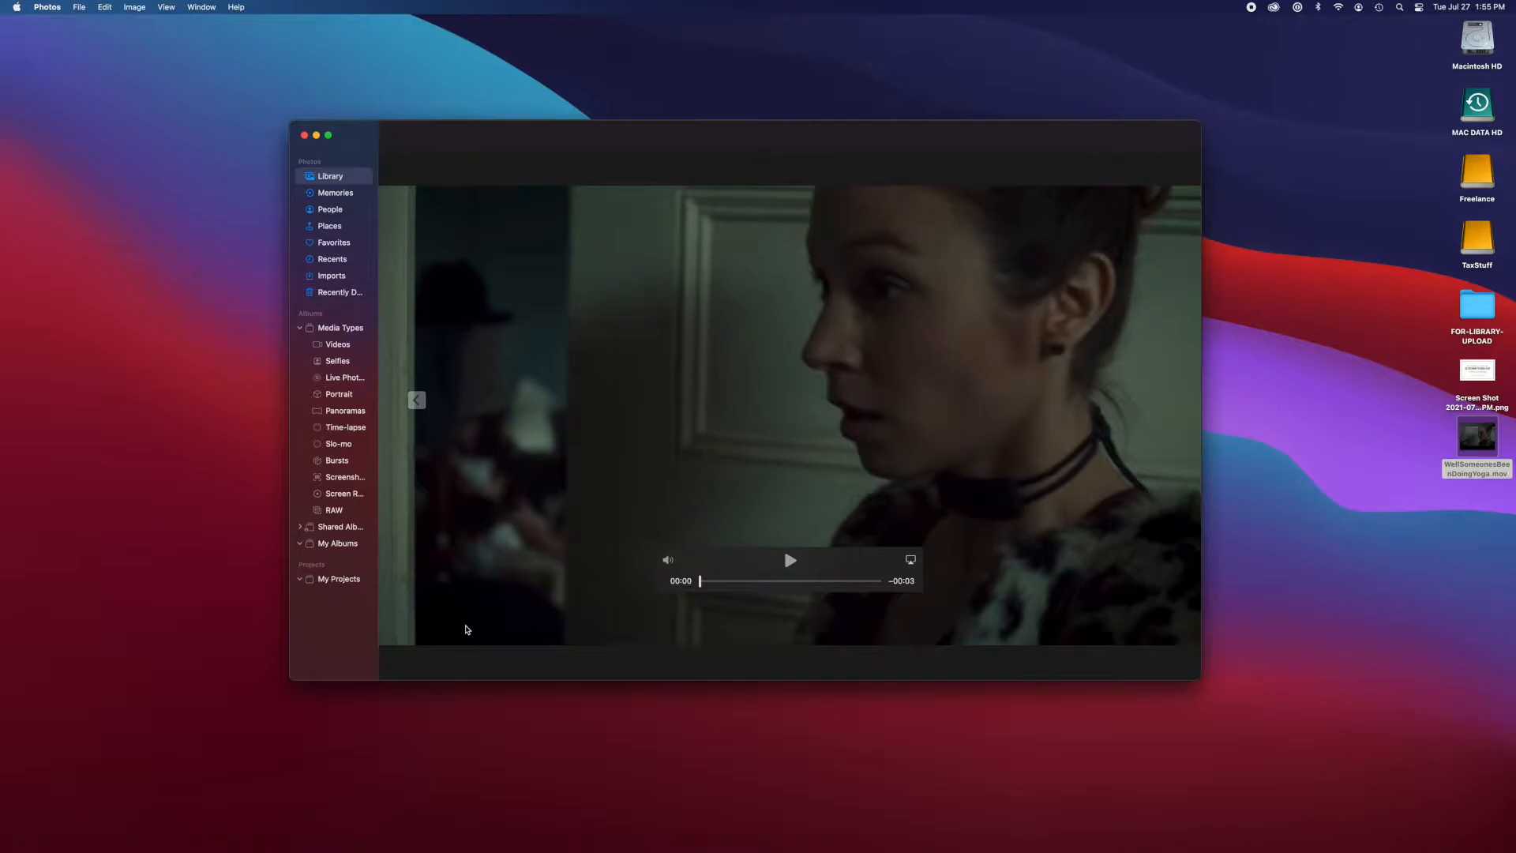
{"action": "double_click", "coordinate": [468, 629]}
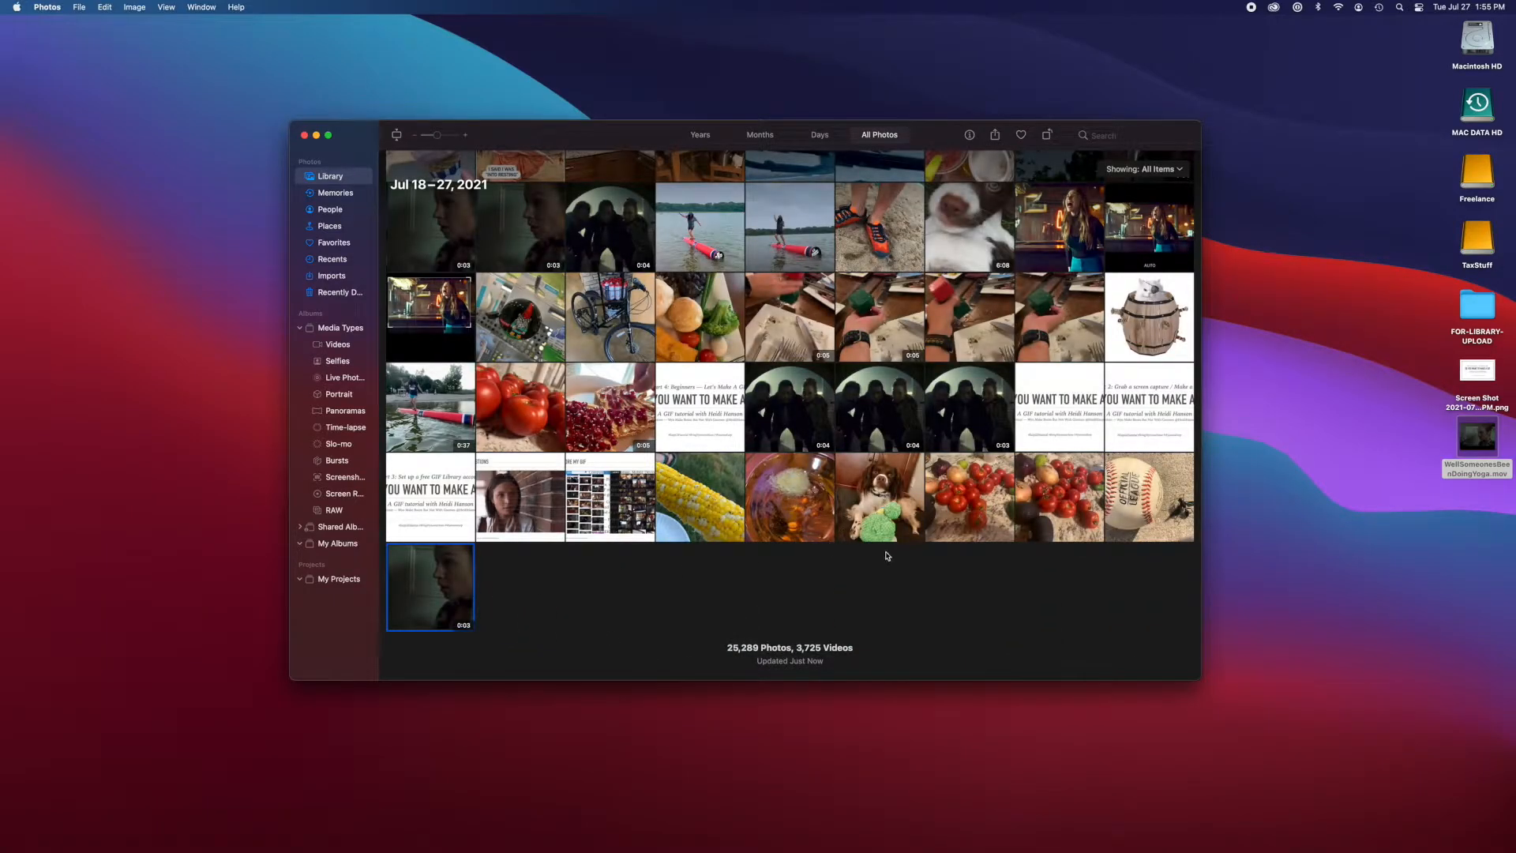
{"action": "key", "text": "space"}
{"action": "left_click", "coordinate": [788, 555]}
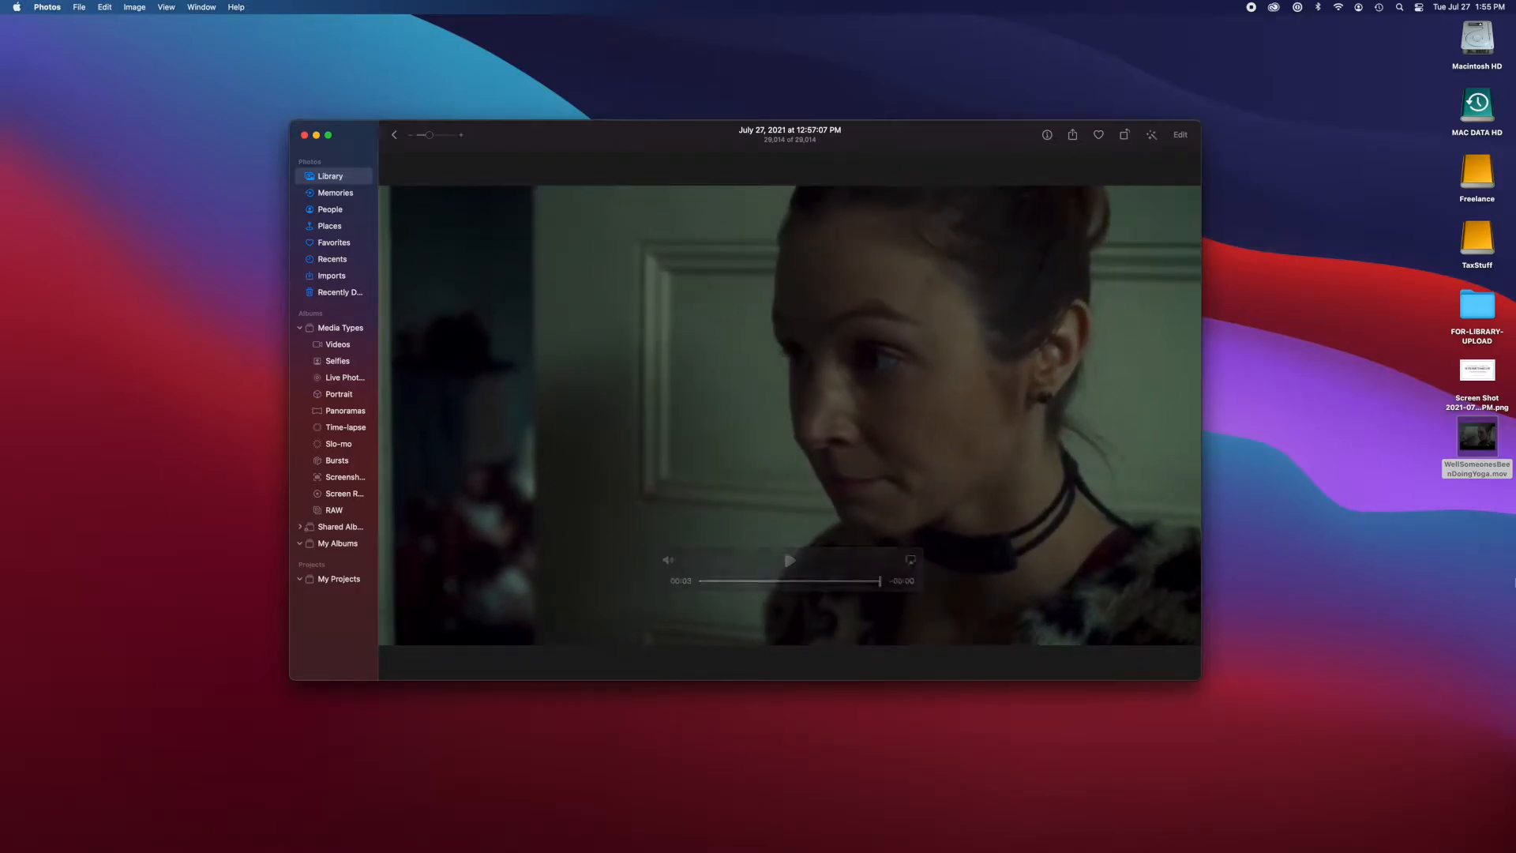
Open the imported clip for editing and look through the available light, color, white balance and curves adjustments
{"action": "left_click_drag", "start_coordinate": [931, 134], "coordinate": [931, 172]}
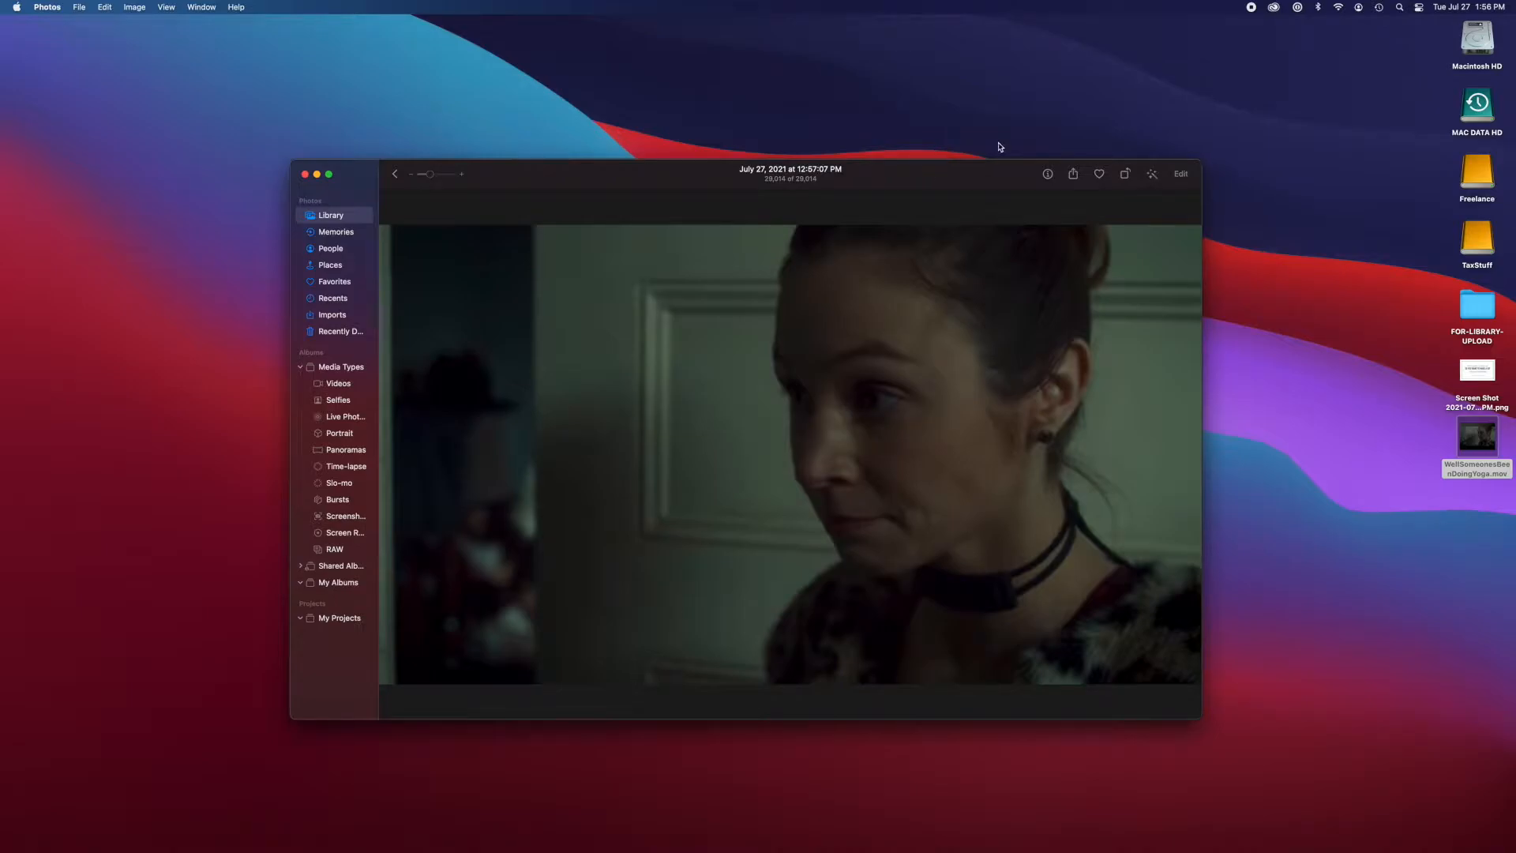
{"action": "left_click", "coordinate": [1181, 175]}
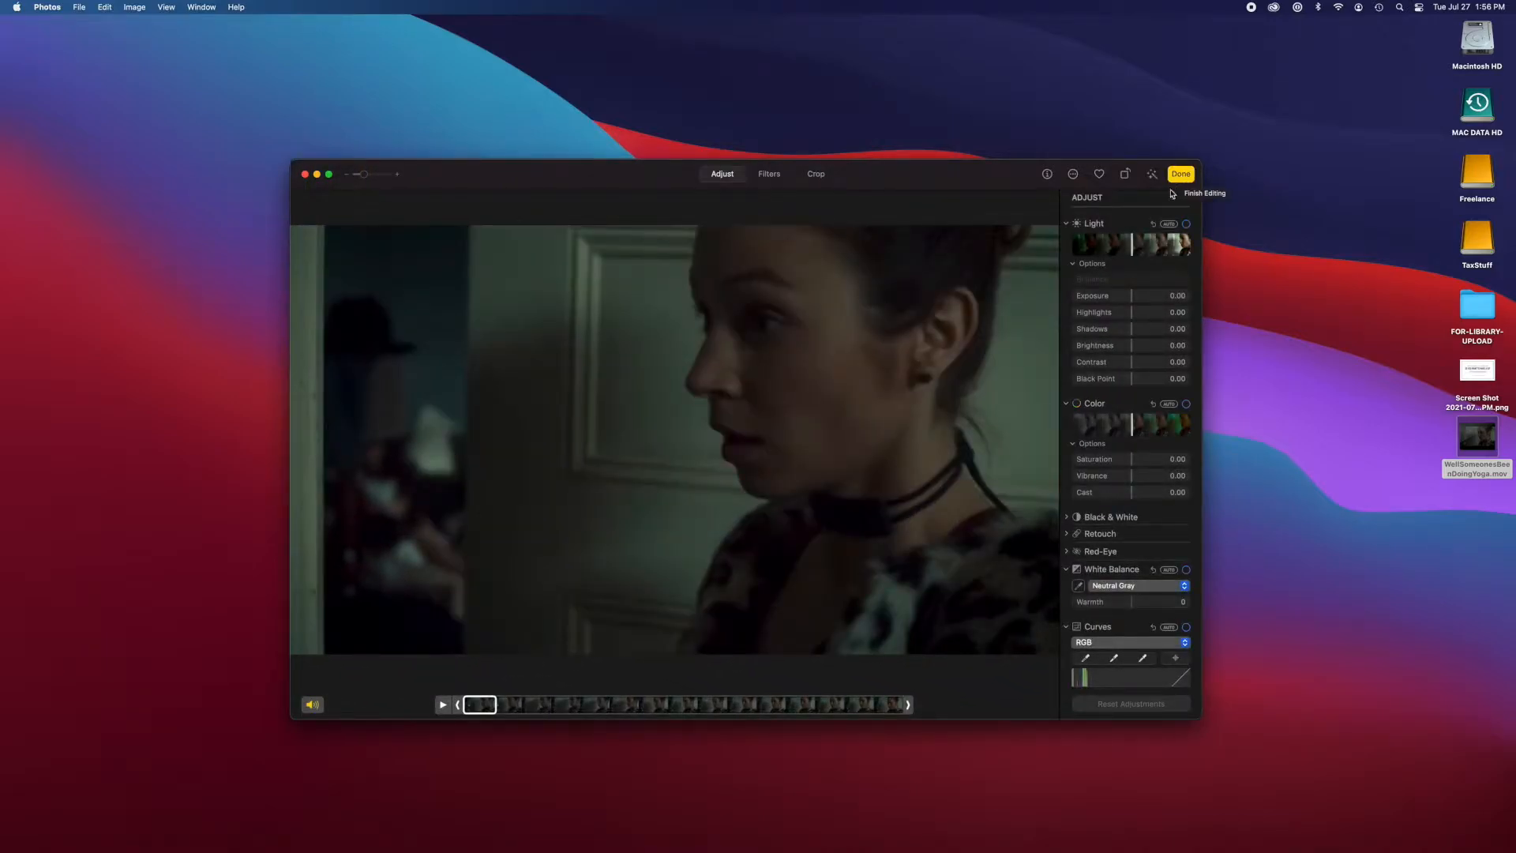
{"action": "scroll", "coordinate": [1159, 286], "scroll_direction": "down", "scroll_amount": 2}
{"action": "scroll", "coordinate": [1159, 285], "scroll_direction": "down", "scroll_amount": 5}
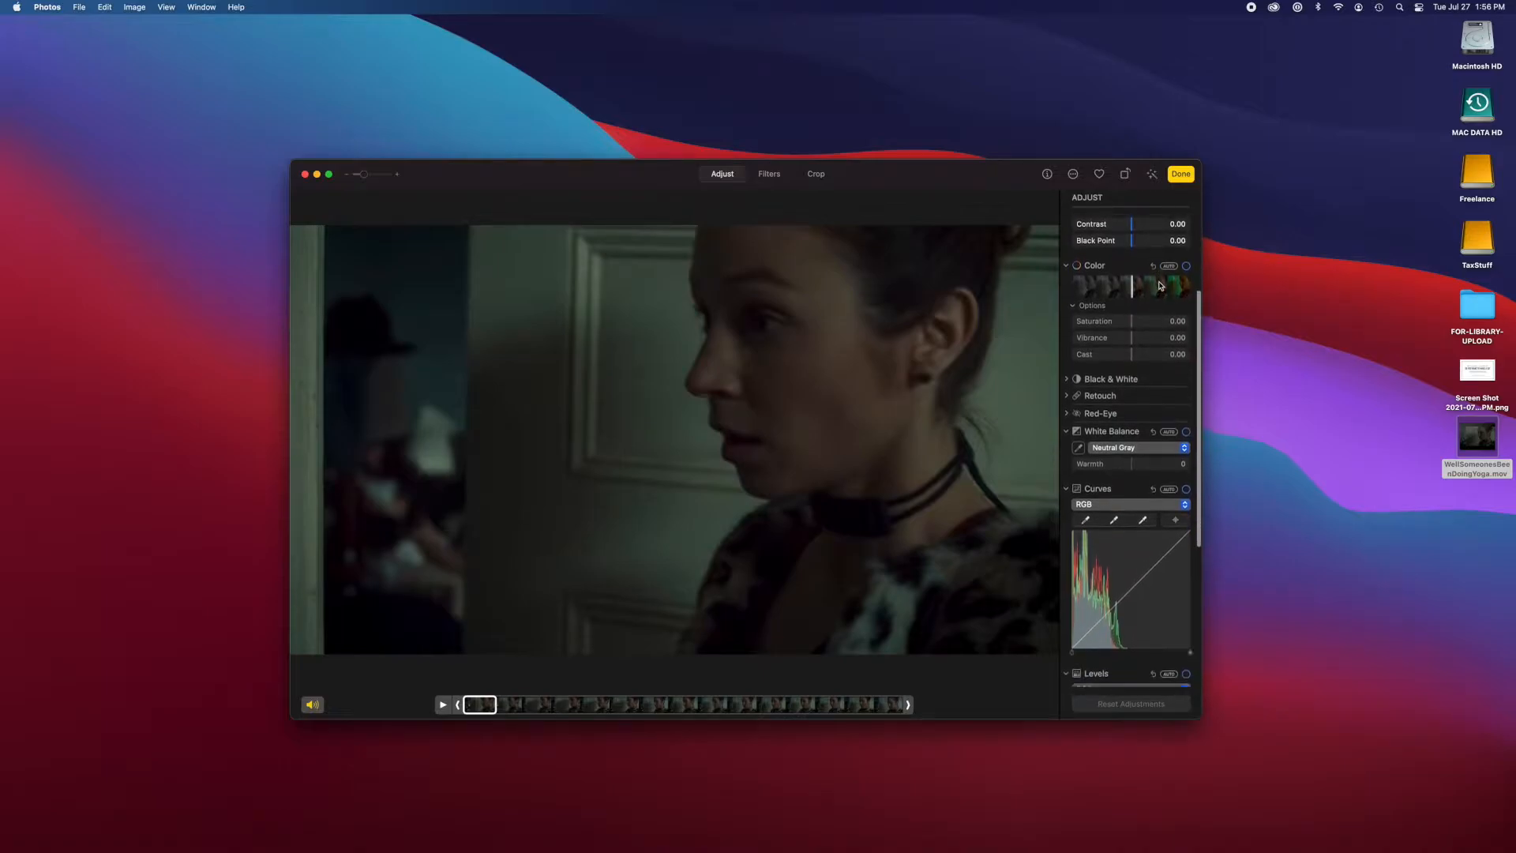
{"action": "scroll", "coordinate": [1160, 286], "scroll_direction": "up", "scroll_amount": 6}
{"action": "scroll", "coordinate": [1159, 285], "scroll_direction": "up", "scroll_amount": 2}
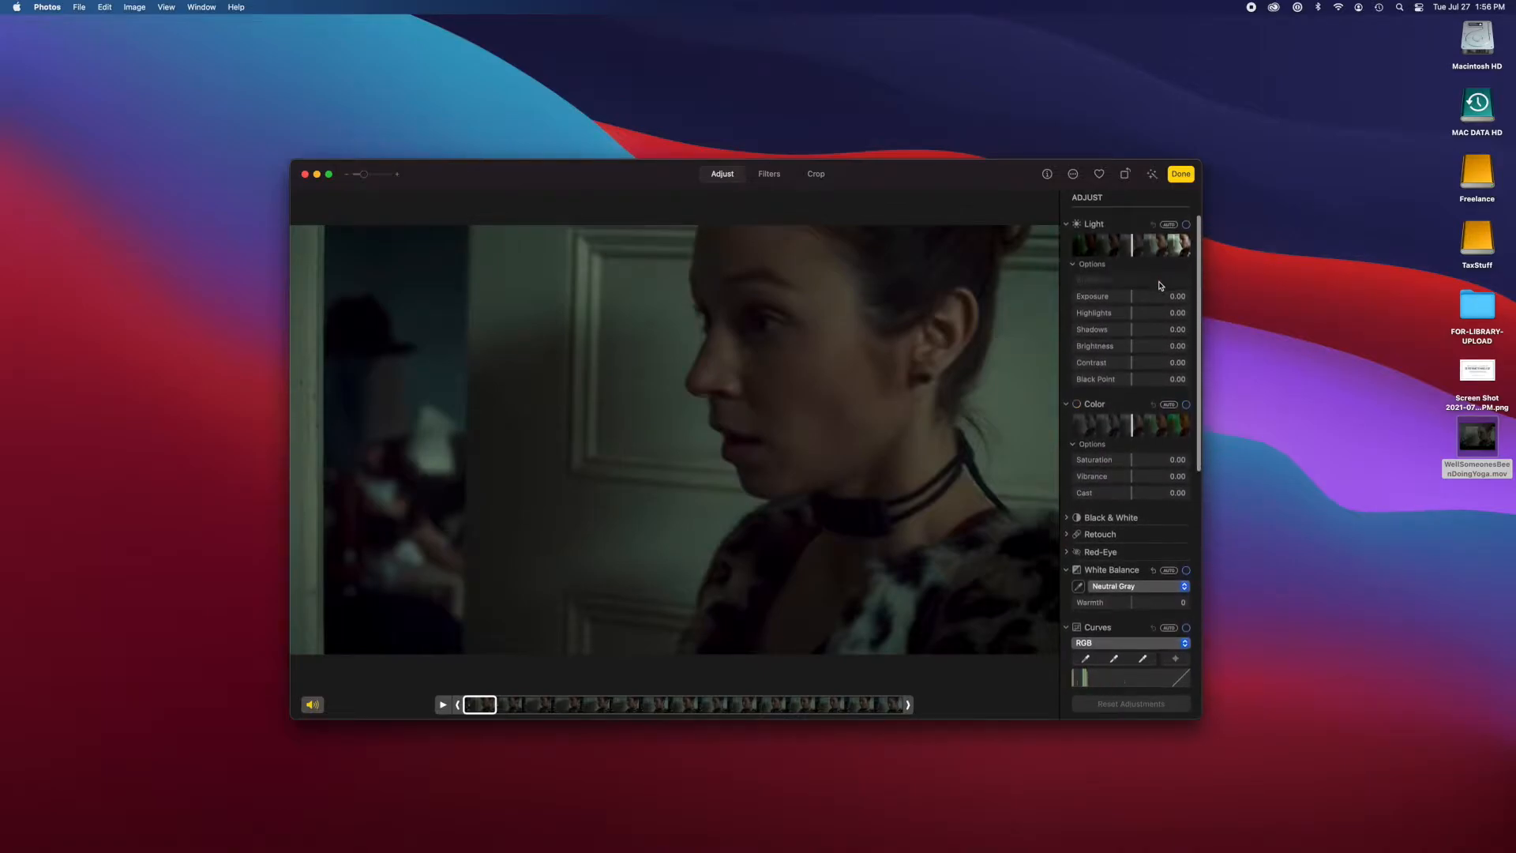
{"action": "scroll", "coordinate": [1160, 286], "scroll_direction": "down", "scroll_amount": 5}
{"action": "scroll", "coordinate": [1160, 286], "scroll_direction": "up", "scroll_amount": 7}
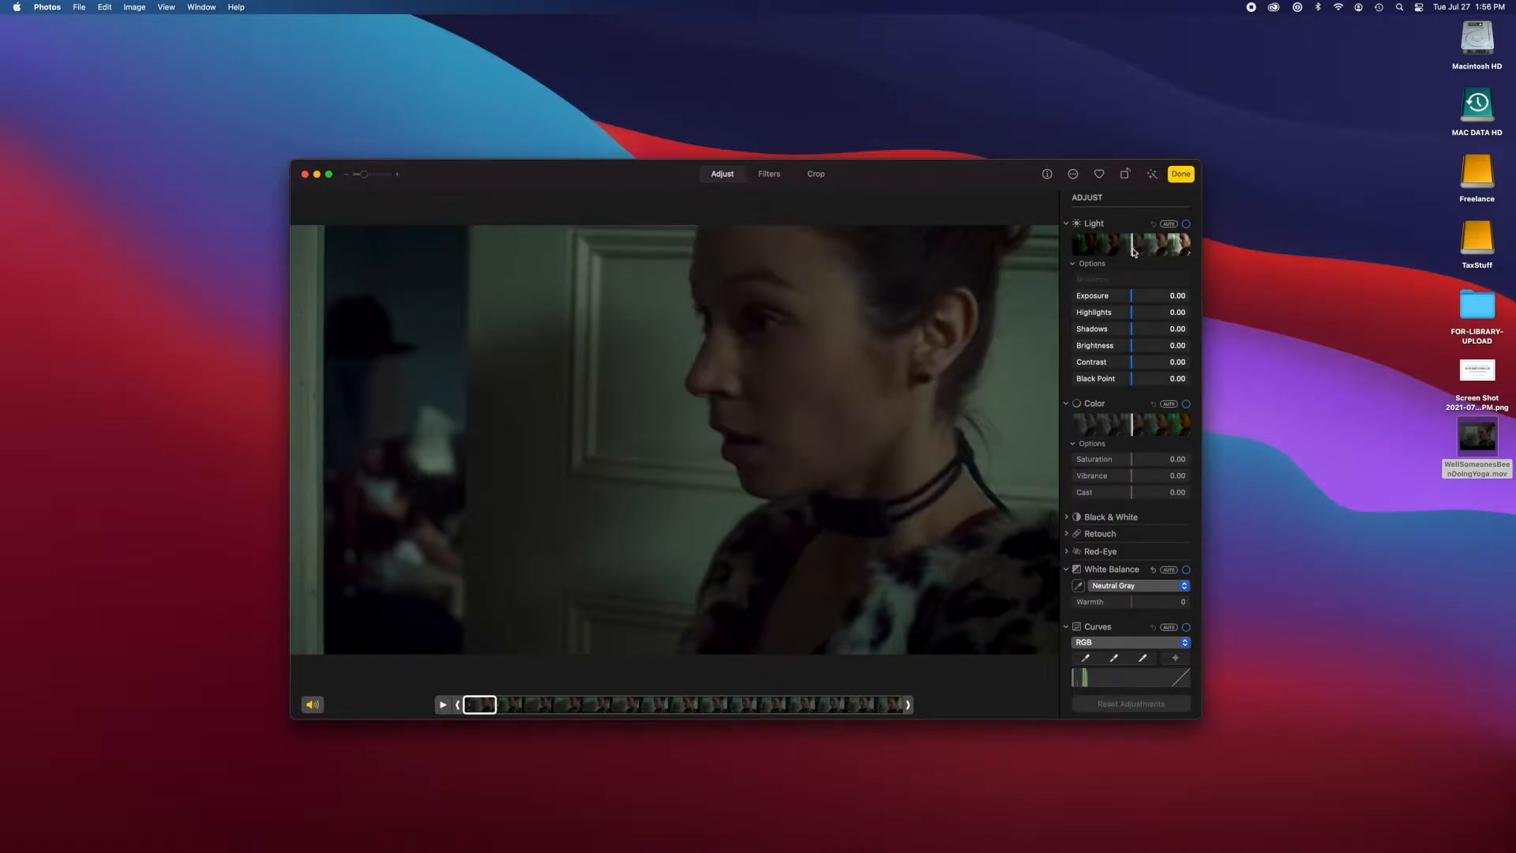
Try brightening the clip with the Light adjustment, setting Brightness to 0.36 and Highlights to 0.06
{"action": "left_click_drag", "start_coordinate": [1133, 251], "coordinate": [1160, 251]}
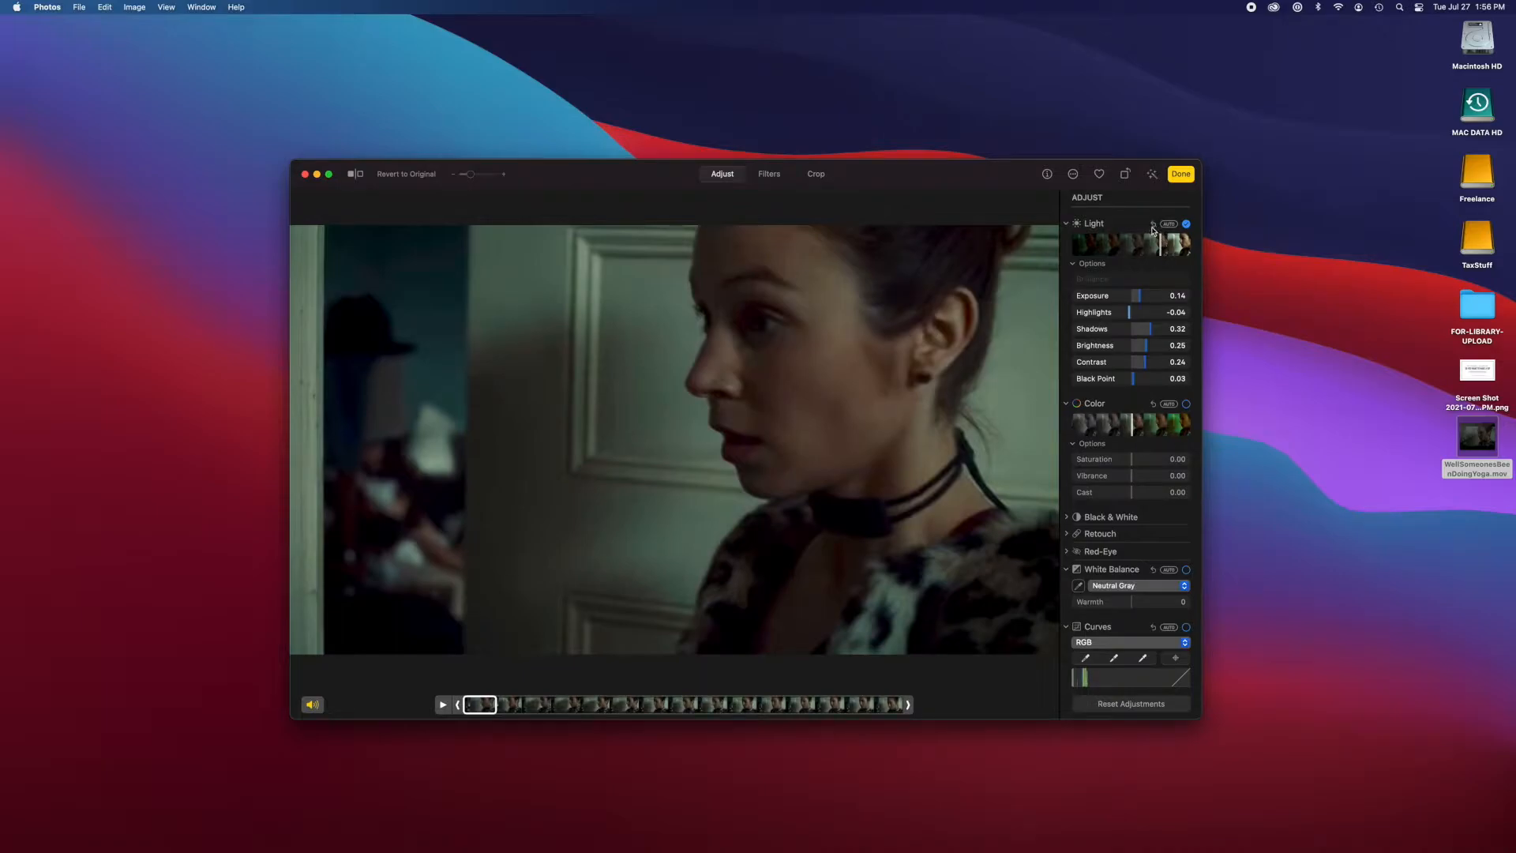
{"action": "left_click", "coordinate": [1152, 224]}
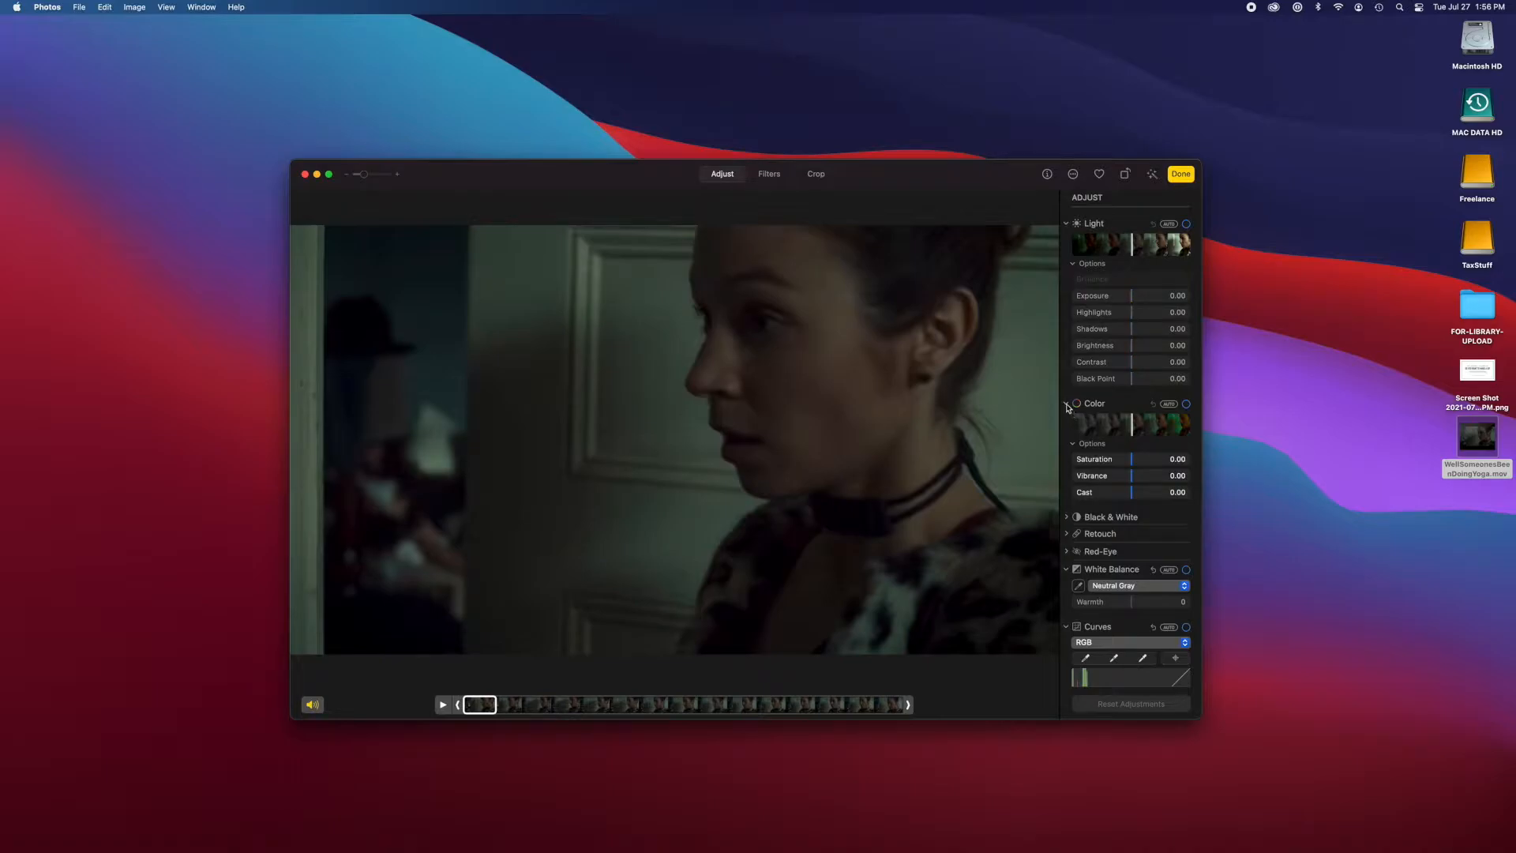
{"action": "left_click_drag", "start_coordinate": [1139, 244], "coordinate": [1156, 248]}
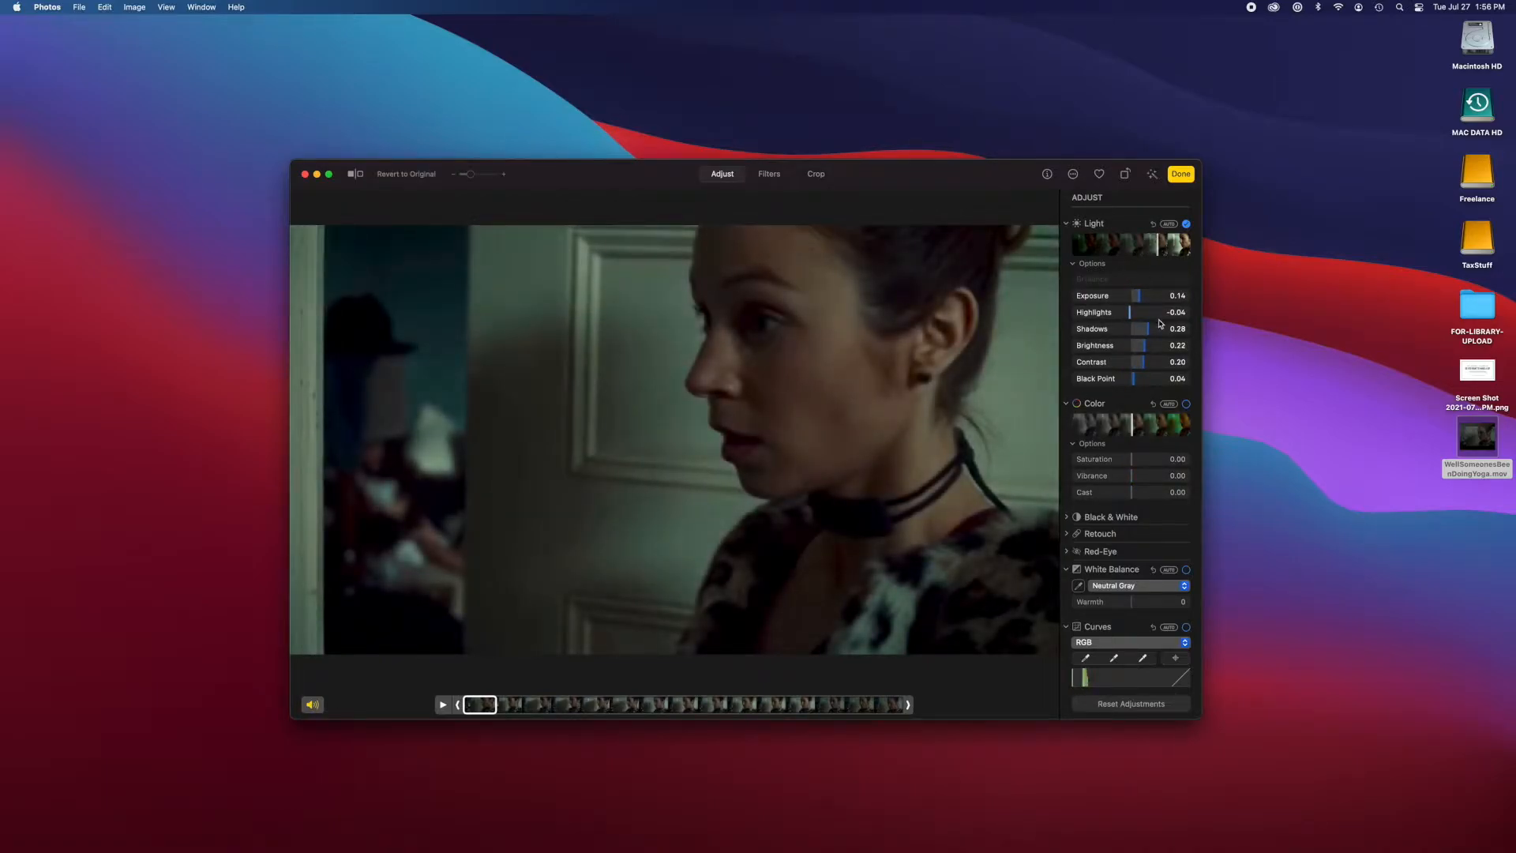
{"action": "left_click_drag", "start_coordinate": [1147, 346], "coordinate": [1134, 317]}
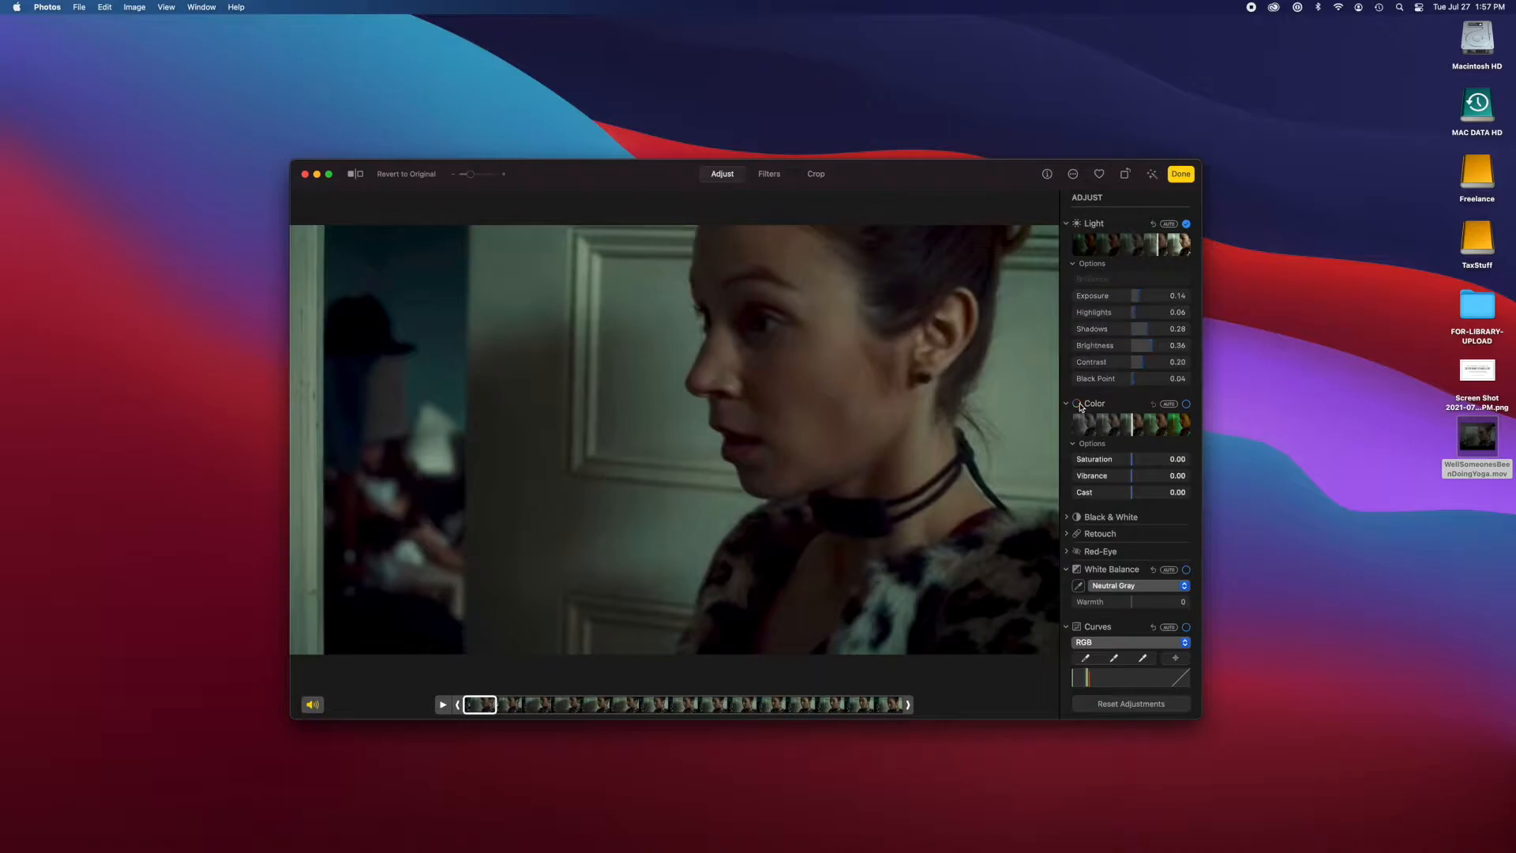
Try raising the clip's color saturation, reset the color adjustment and revert the clip to its original look
{"action": "left_click", "coordinate": [1073, 445]}
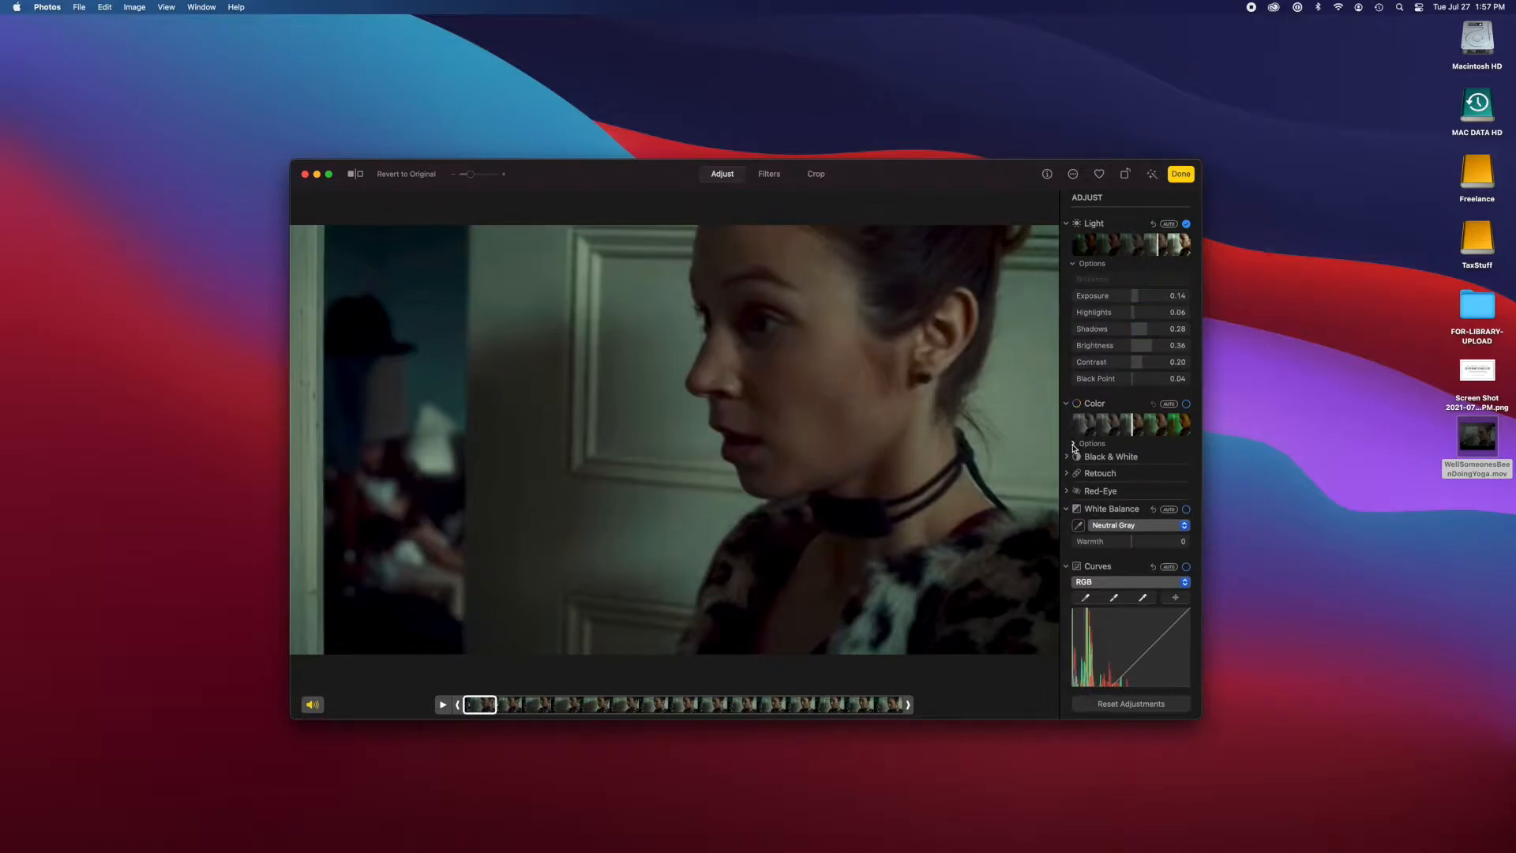
{"action": "left_click", "coordinate": [1073, 446]}
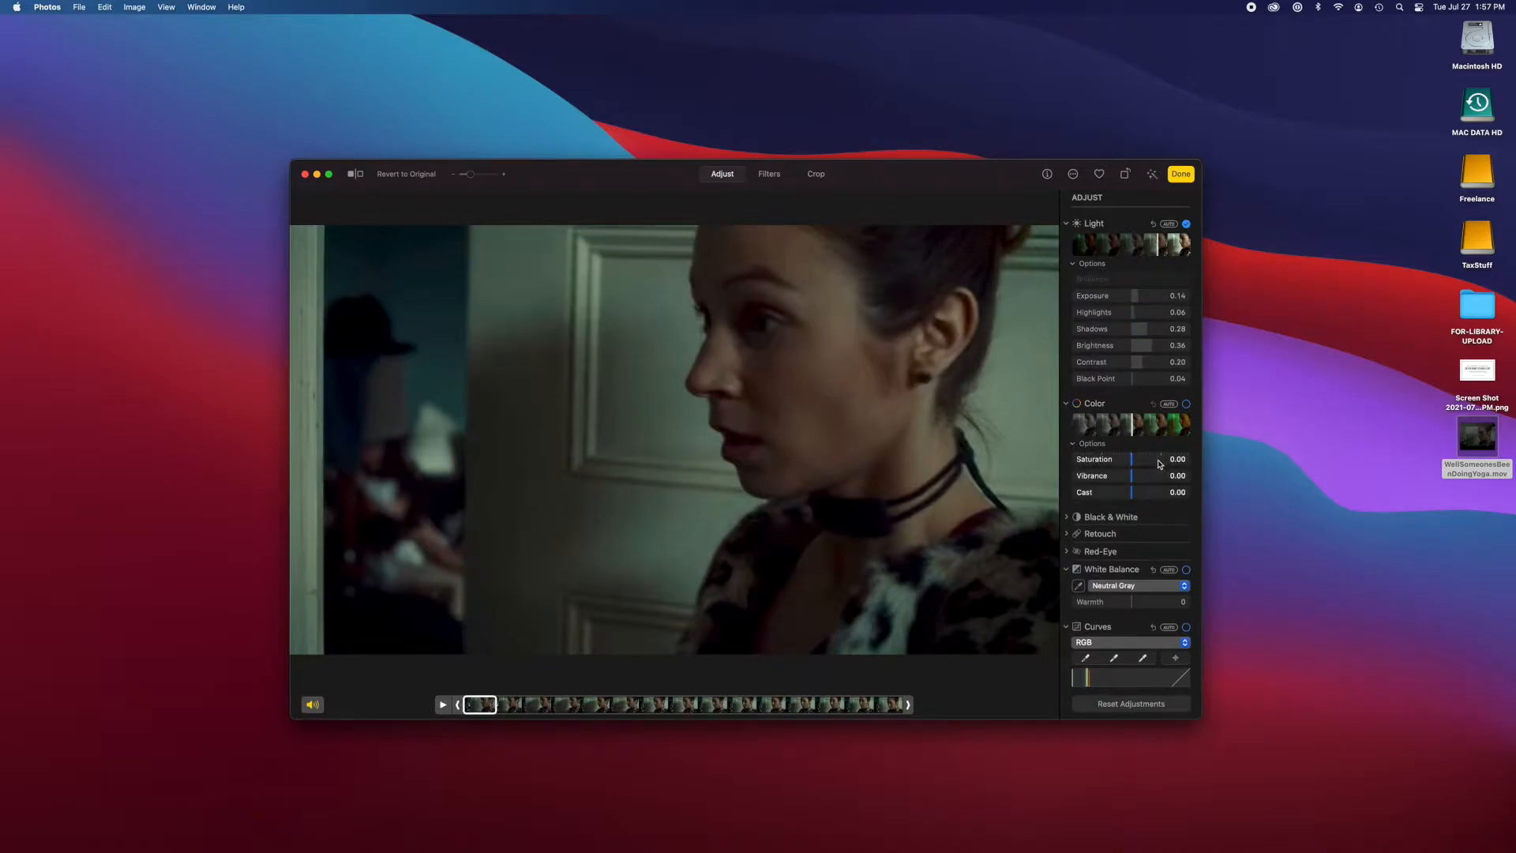
{"action": "left_click_drag", "start_coordinate": [1135, 462], "coordinate": [1162, 463]}
{"action": "left_click", "coordinate": [1153, 405]}
{"action": "left_click", "coordinate": [401, 178]}
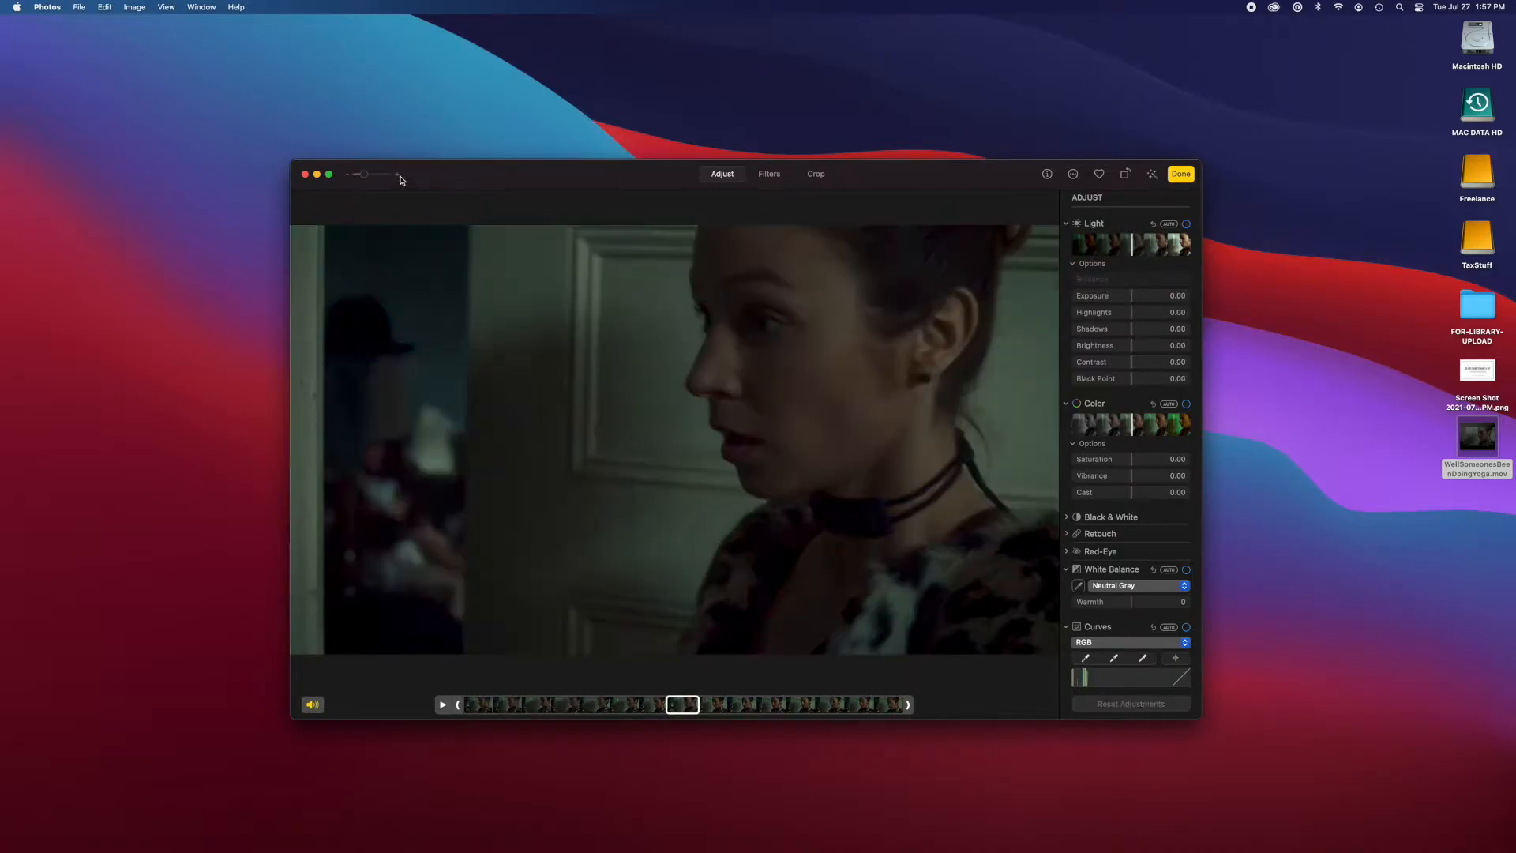
Try the Vivid, Dramatic, Mono and Noir filter variants on the clip and restore the Original look
{"action": "left_click", "coordinate": [767, 175]}
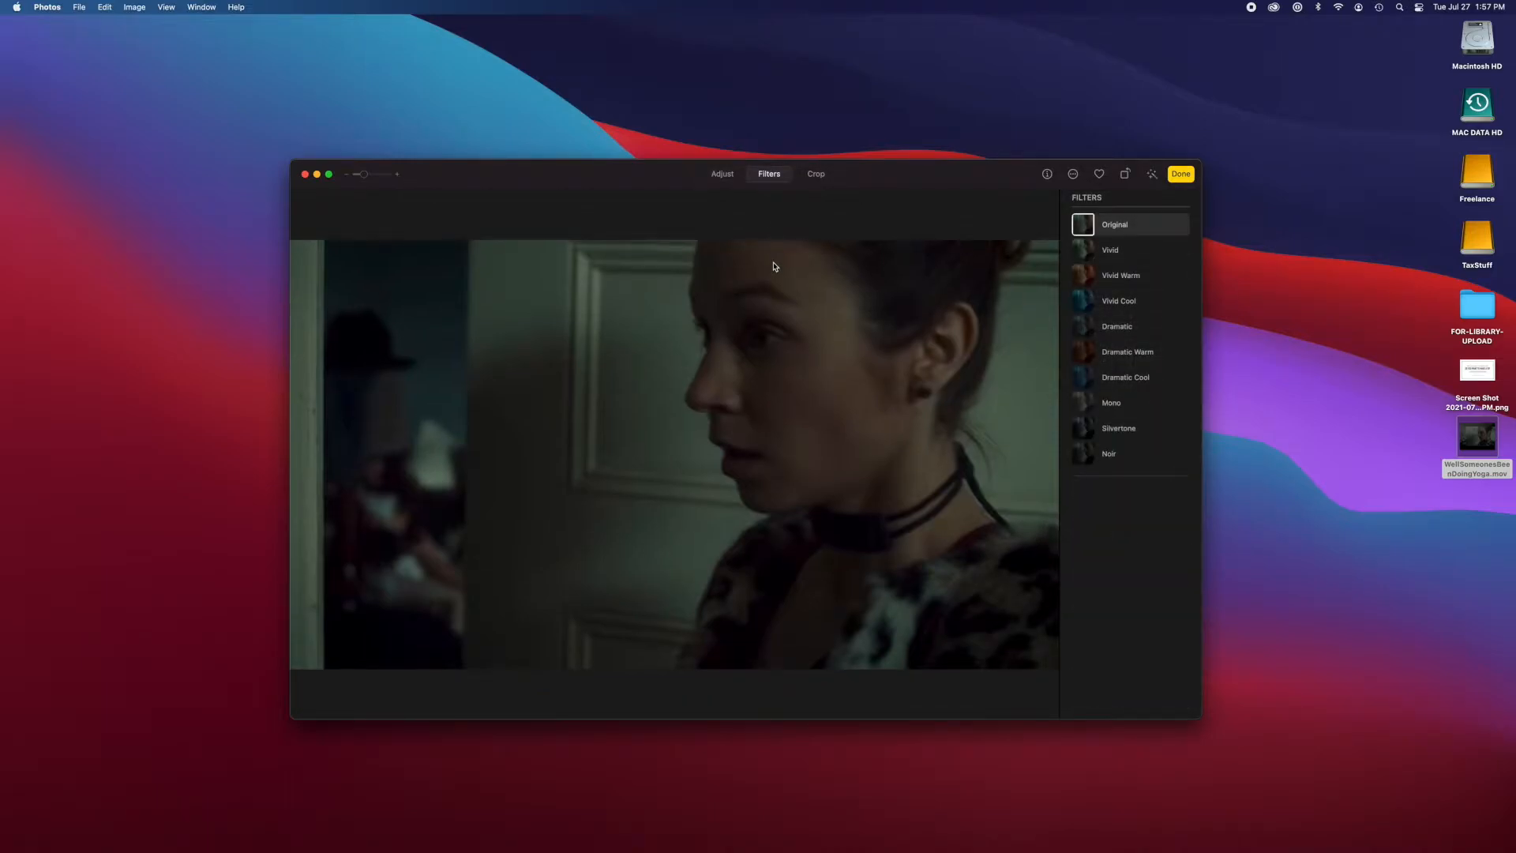
{"action": "left_click", "coordinate": [1103, 252]}
{"action": "left_click", "coordinate": [1117, 281]}
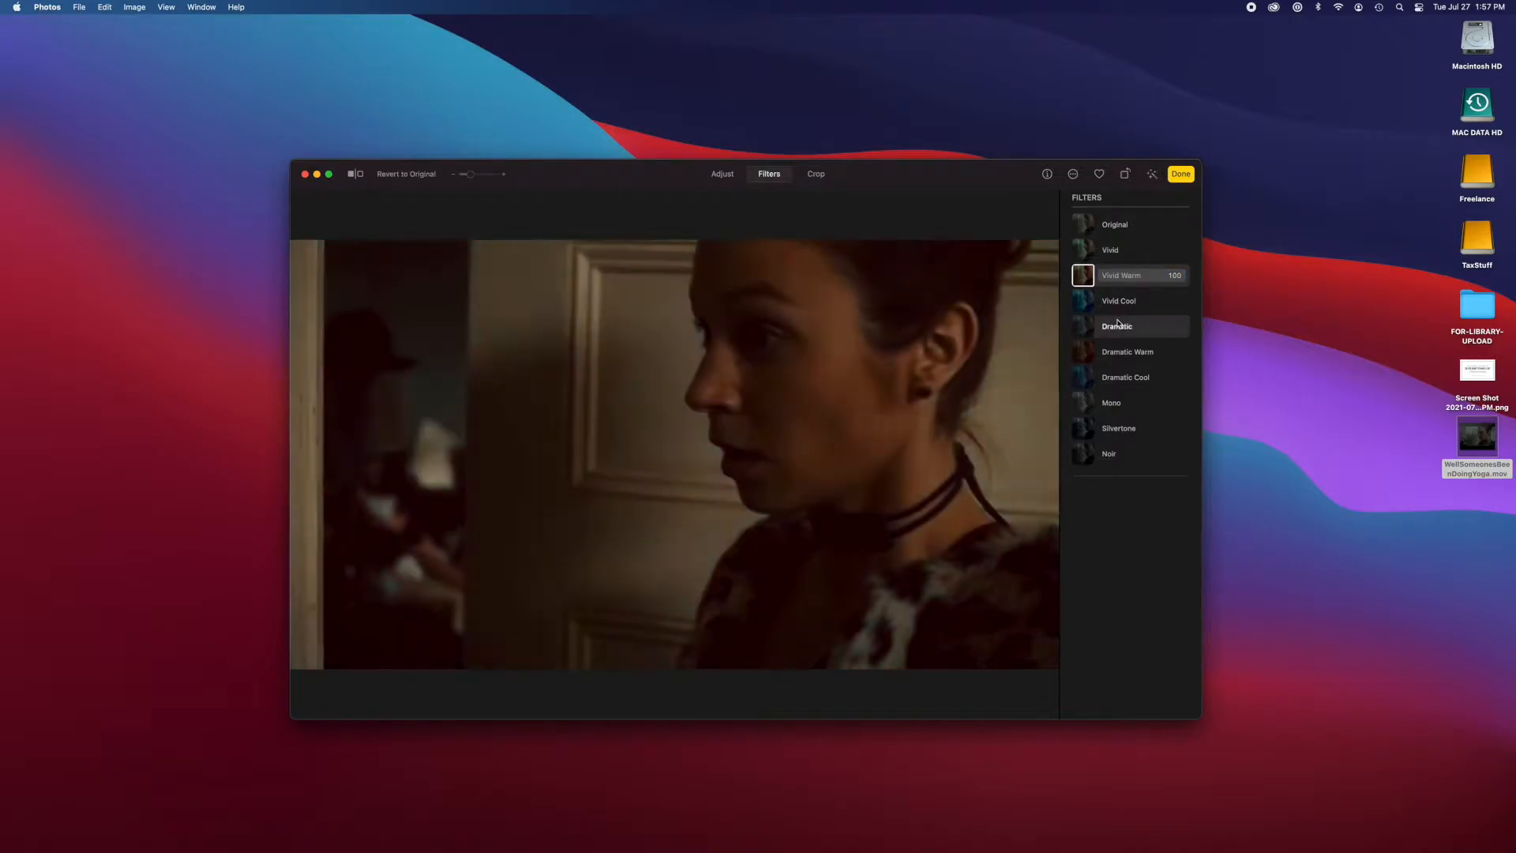
{"action": "left_click", "coordinate": [1119, 303]}
{"action": "left_click", "coordinate": [1121, 327]}
{"action": "left_click", "coordinate": [1124, 360]}
{"action": "left_click", "coordinate": [1121, 379]}
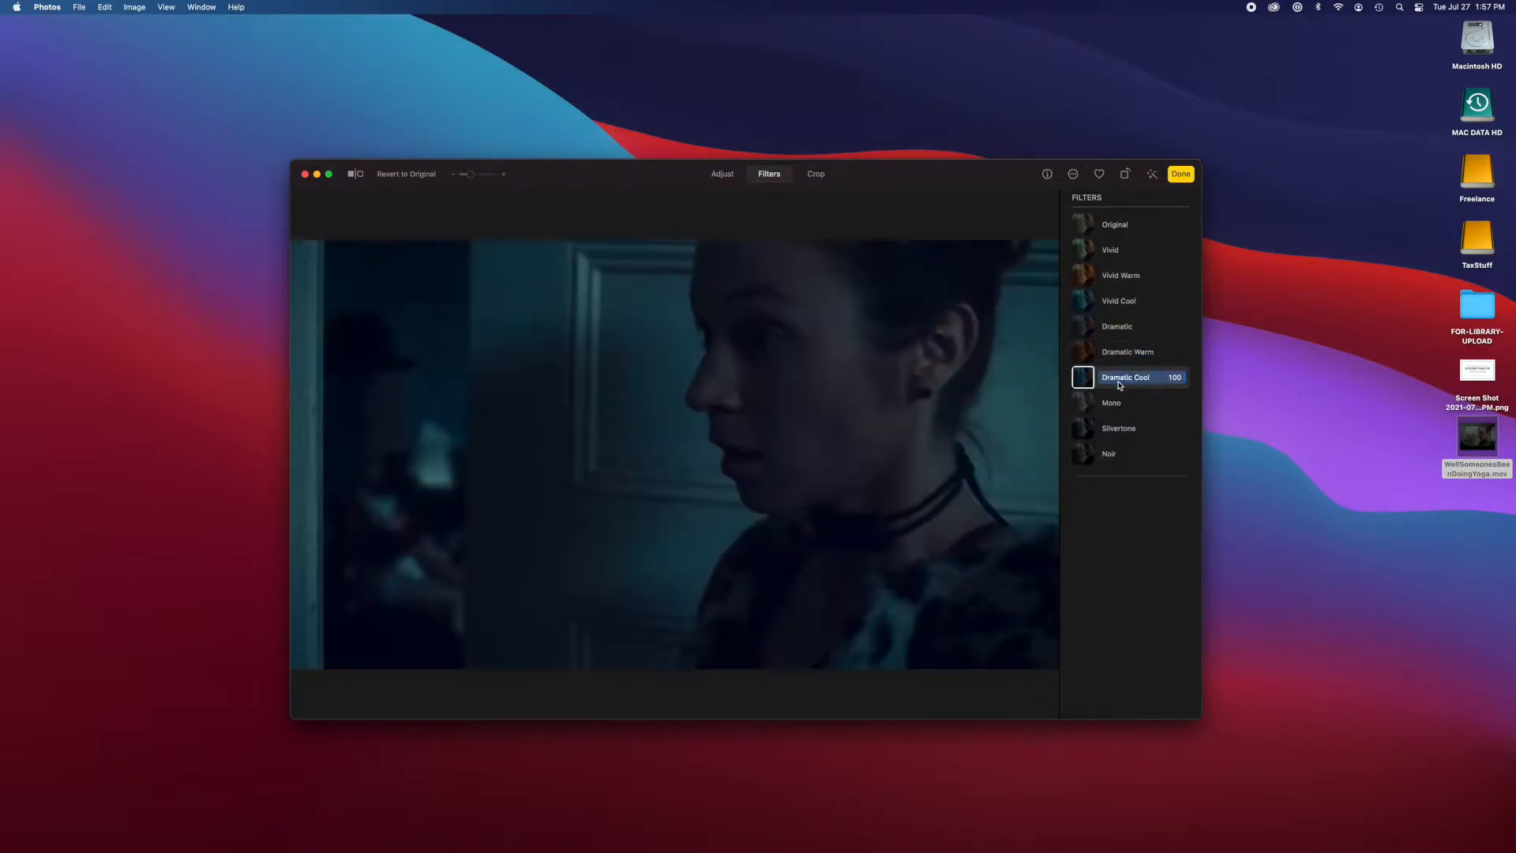
{"action": "left_click", "coordinate": [1113, 404]}
{"action": "left_click", "coordinate": [1107, 458]}
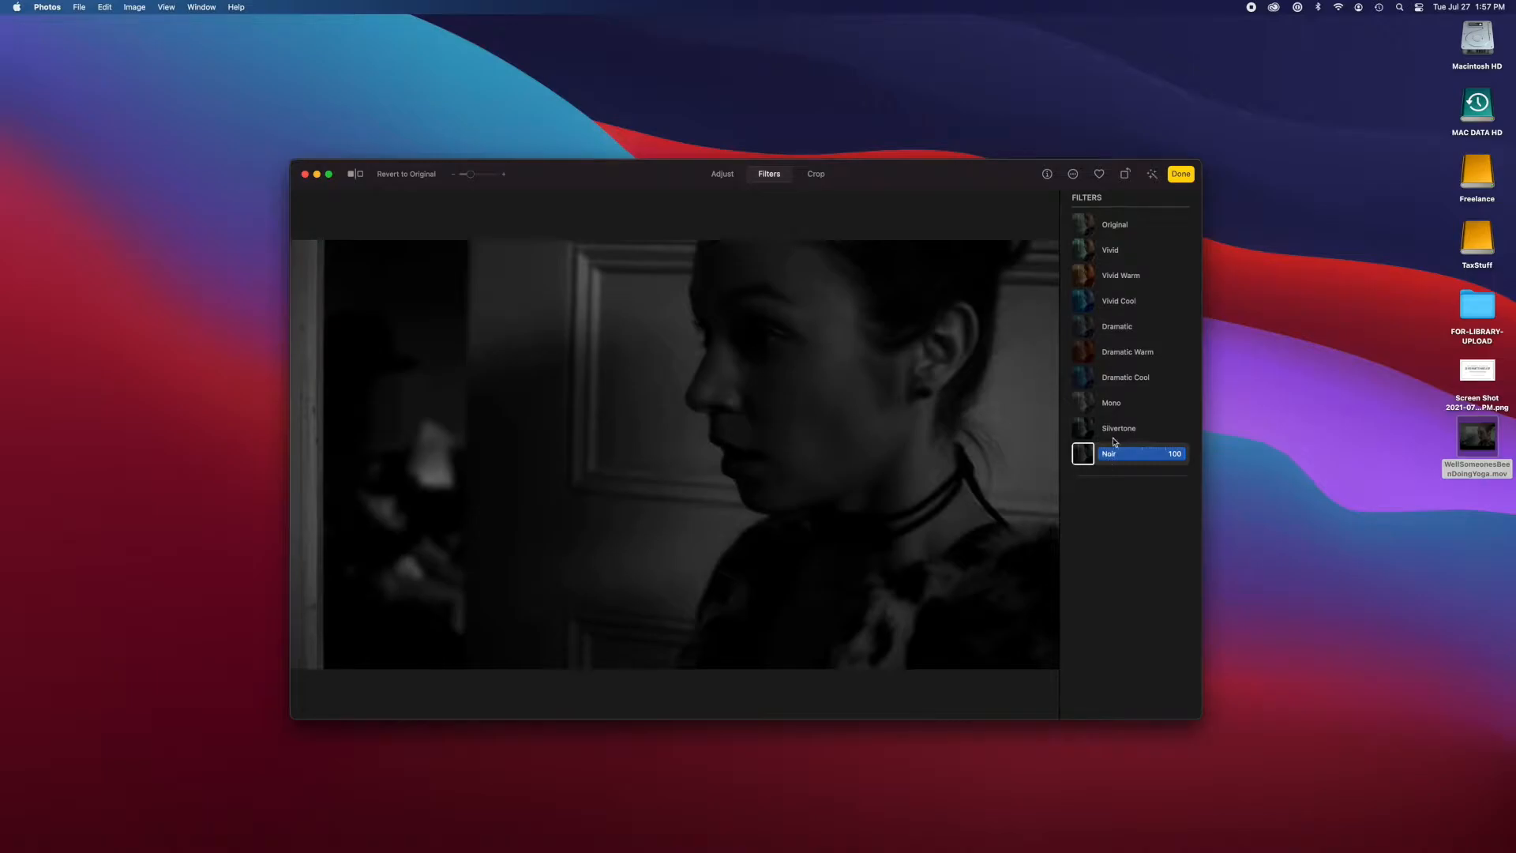
{"action": "left_click", "coordinate": [1107, 229]}
Brighten the clip by raising the darker midtones of the RGB curve in the Curves adjustment
{"action": "left_click", "coordinate": [814, 175]}
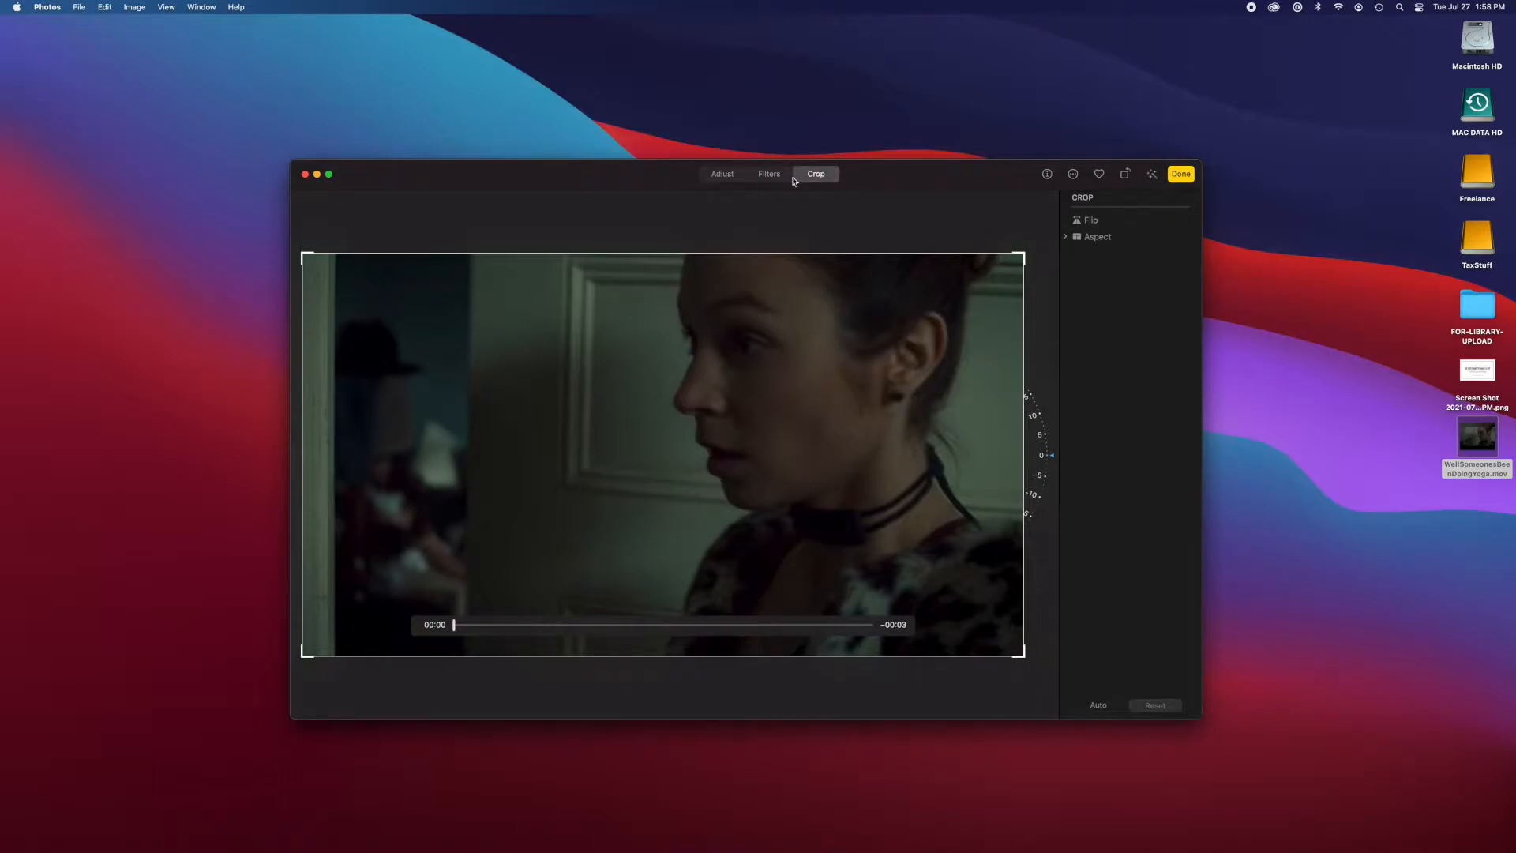
{"action": "left_click", "coordinate": [723, 174]}
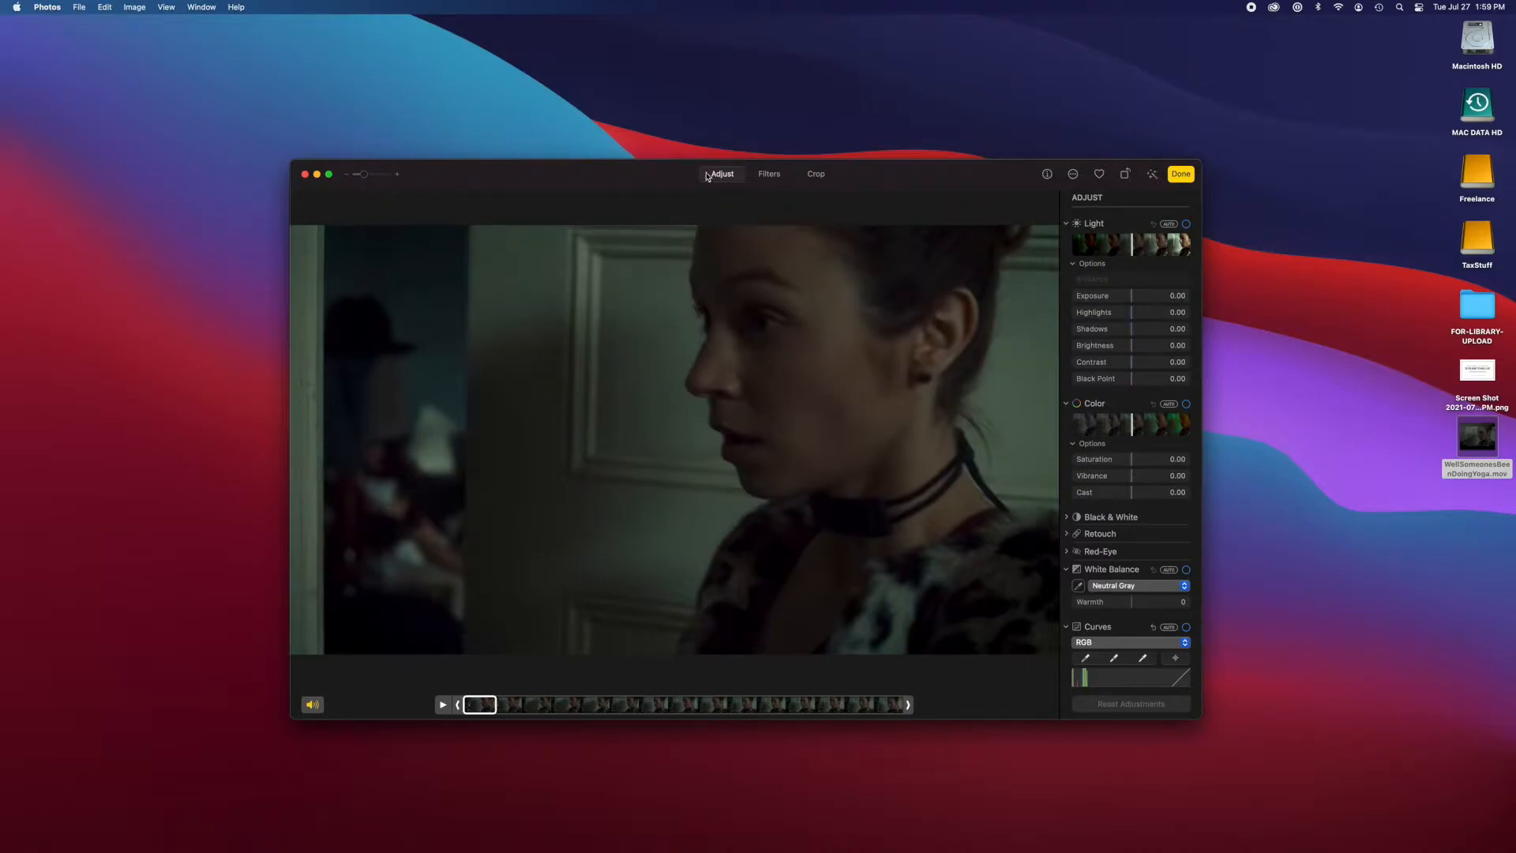
{"action": "scroll", "coordinate": [1119, 550], "scroll_direction": "down", "scroll_amount": 5}
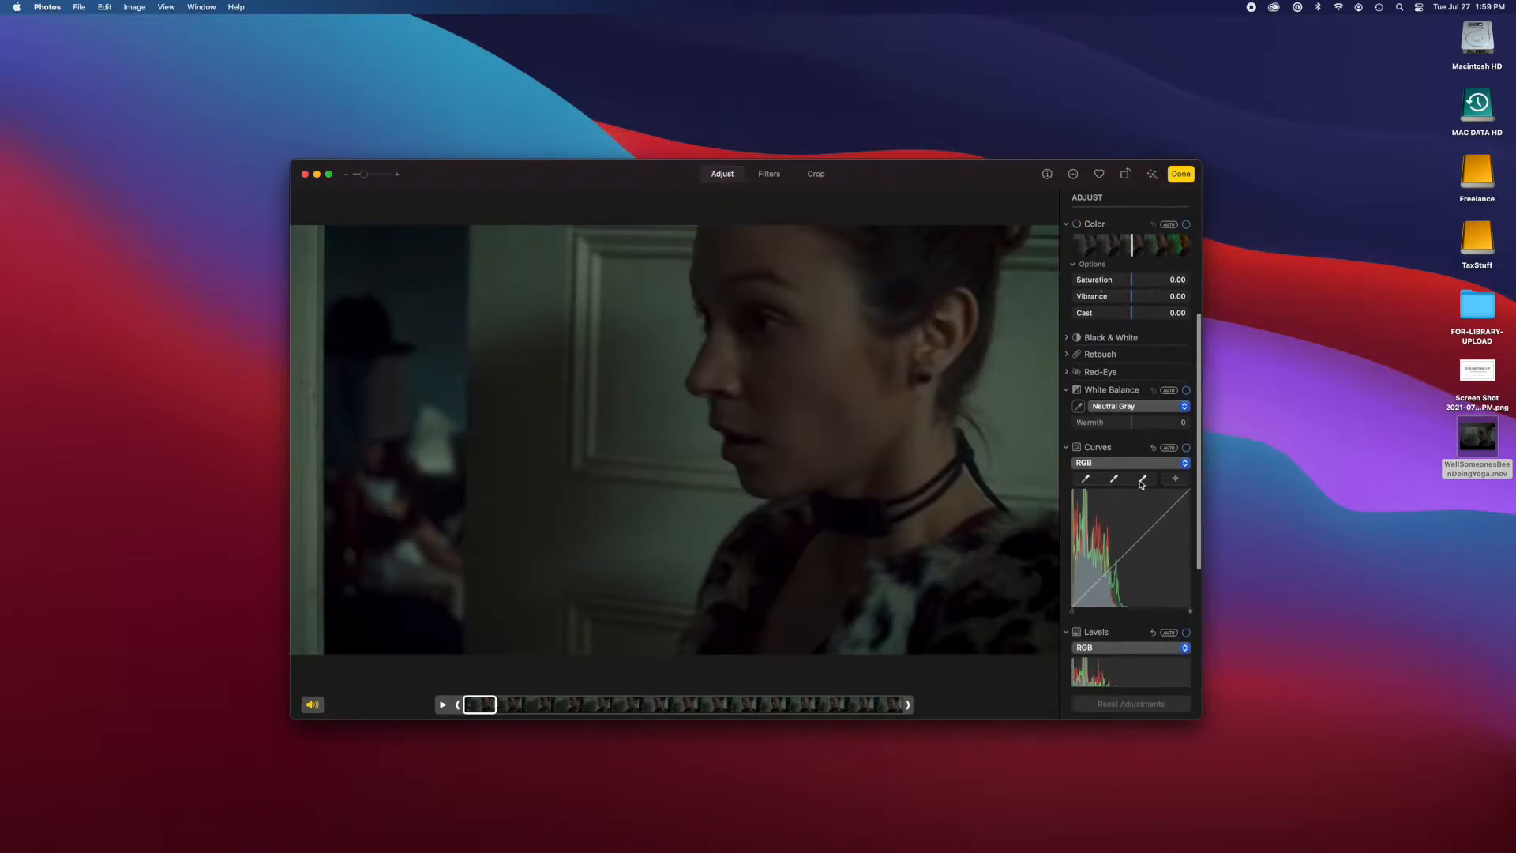
{"action": "left_click_drag", "start_coordinate": [1119, 550], "coordinate": [1102, 550]}
{"action": "scroll", "coordinate": [1135, 345], "scroll_direction": "down", "scroll_amount": 3}
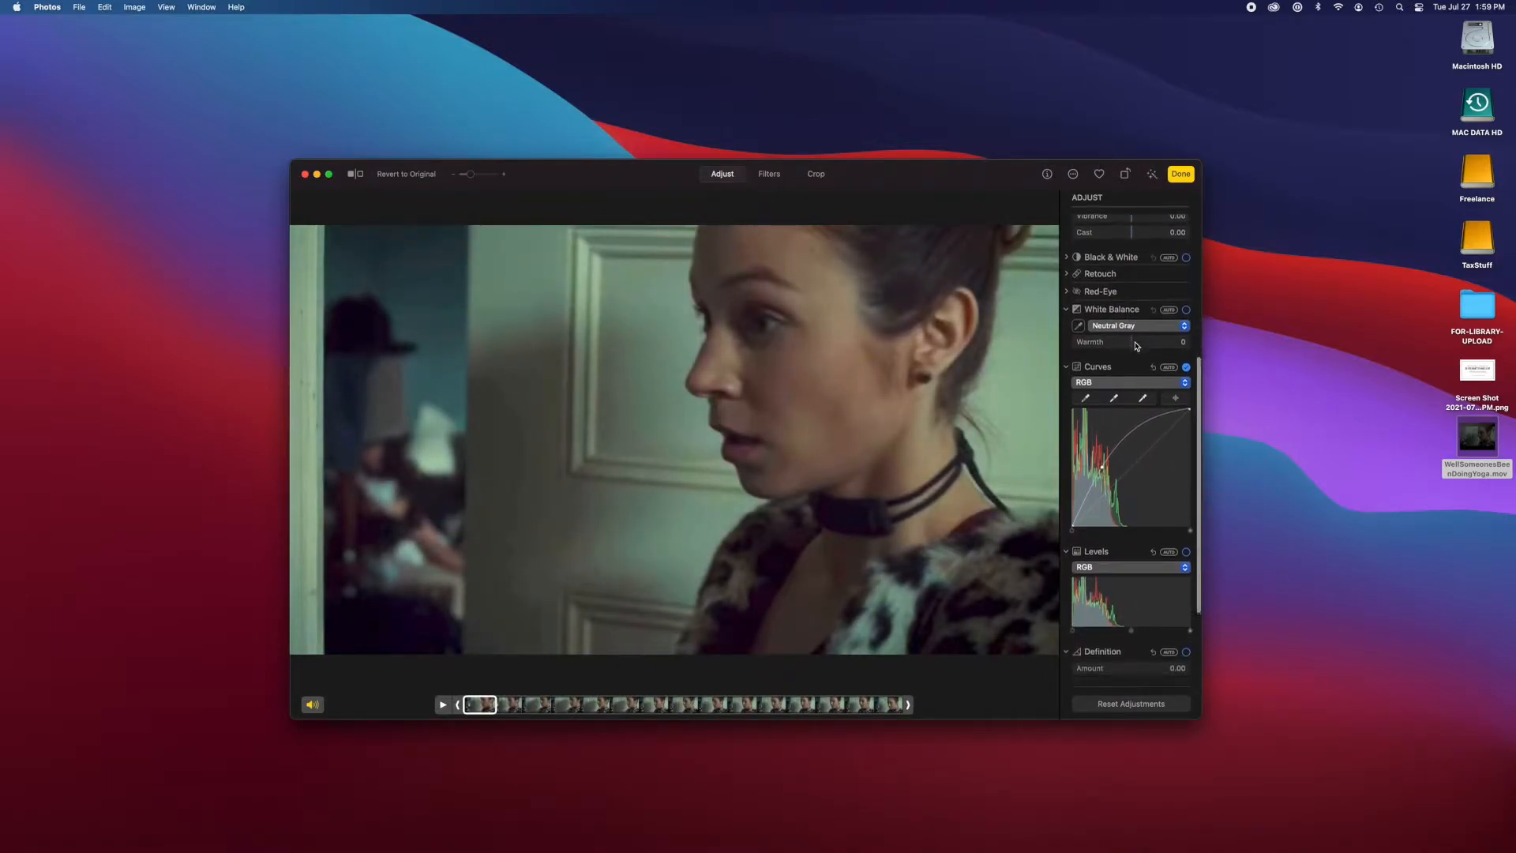
{"action": "scroll", "coordinate": [1137, 351], "scroll_direction": "down", "scroll_amount": 4}
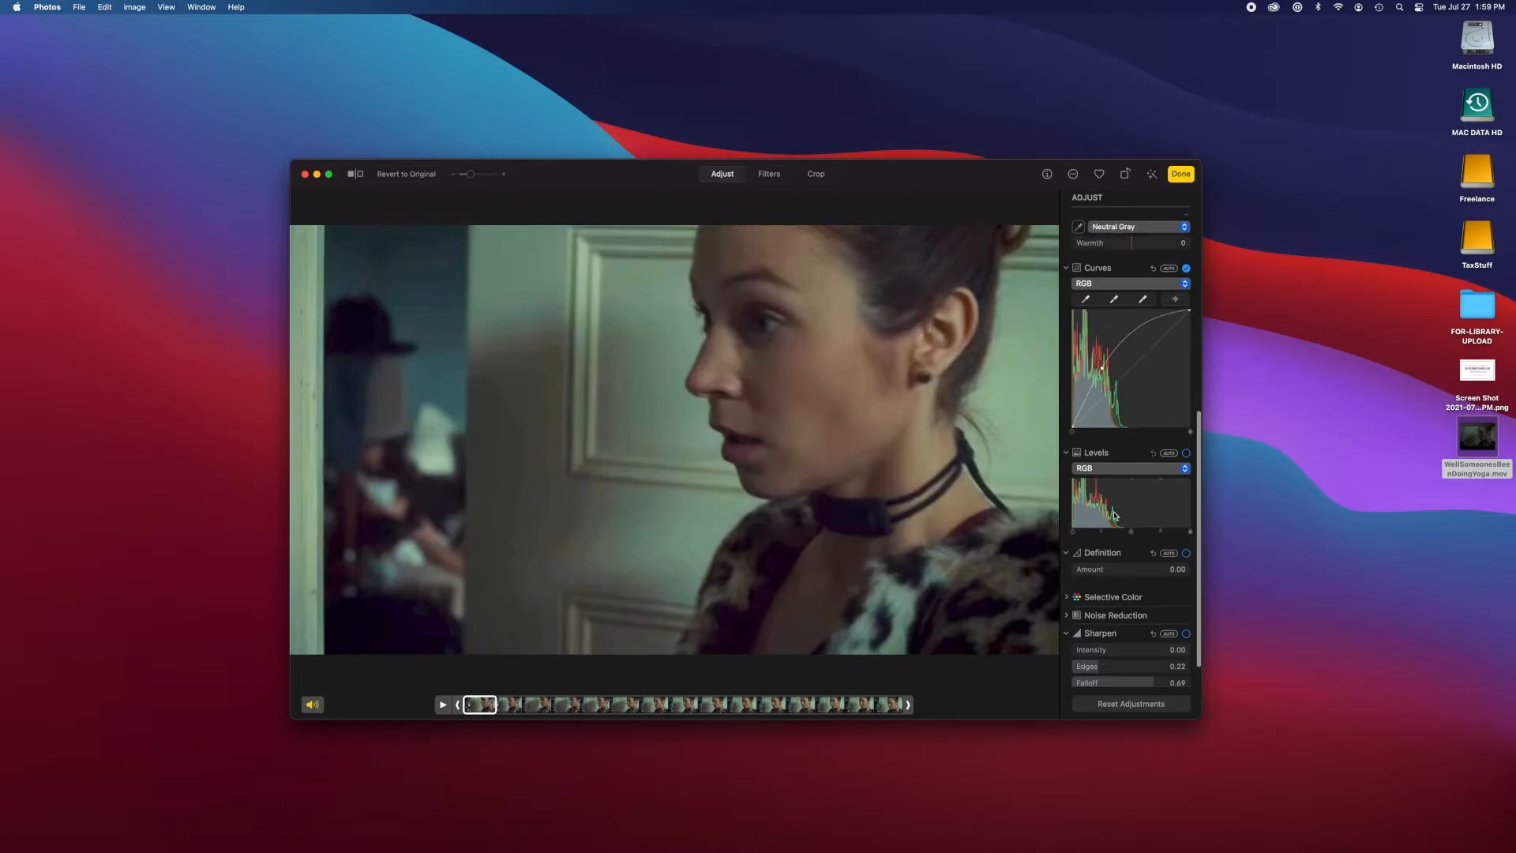
Raise the clip's color Saturation to 0.08 and save the adjustments
{"action": "scroll", "coordinate": [1149, 388], "scroll_direction": "up", "scroll_amount": 12}
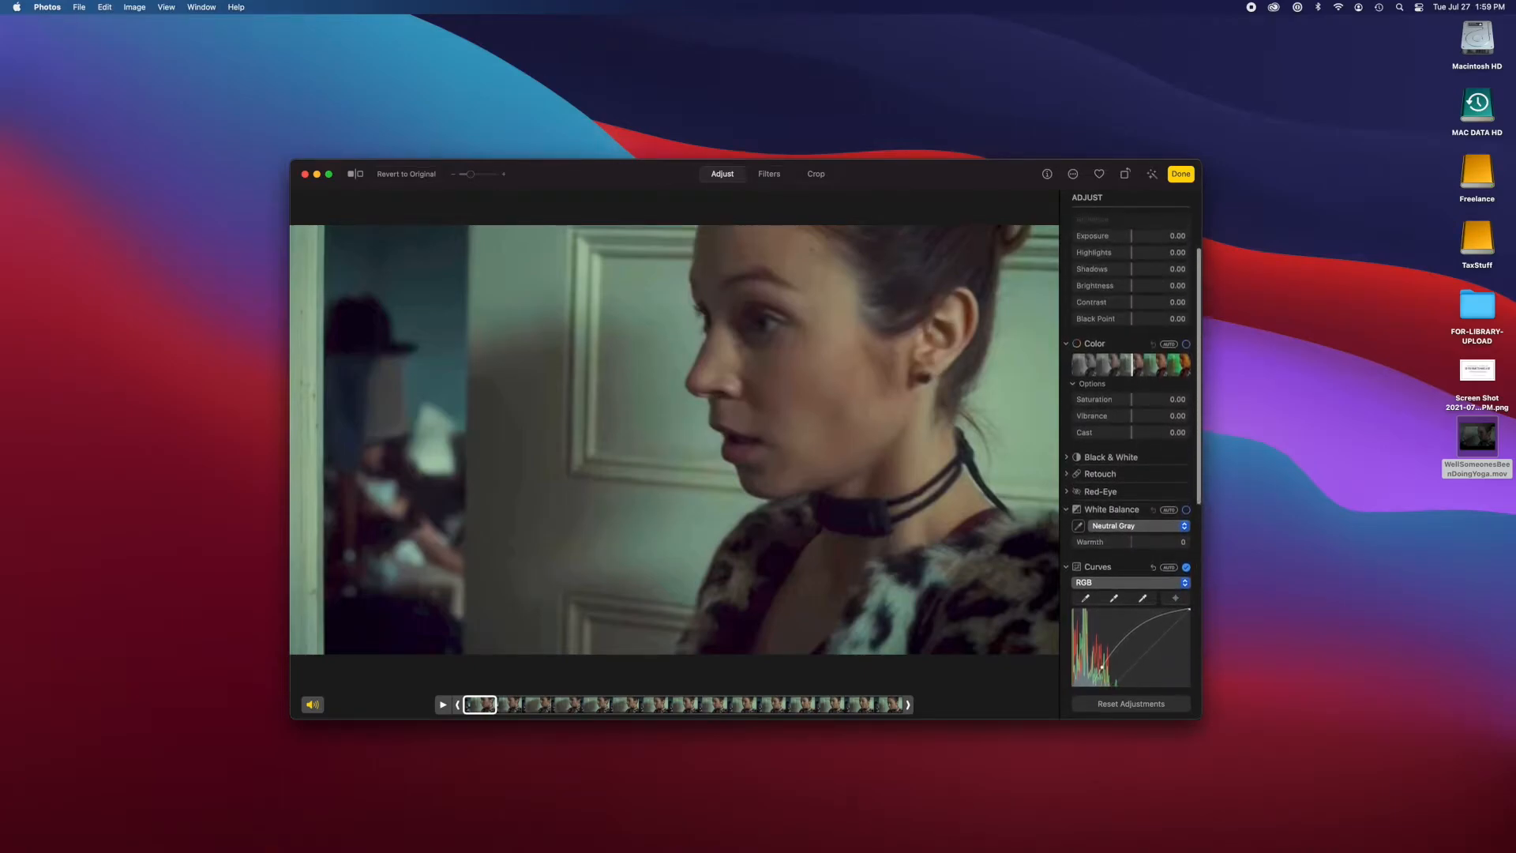
{"action": "left_click_drag", "start_coordinate": [1131, 401], "coordinate": [1137, 407]}
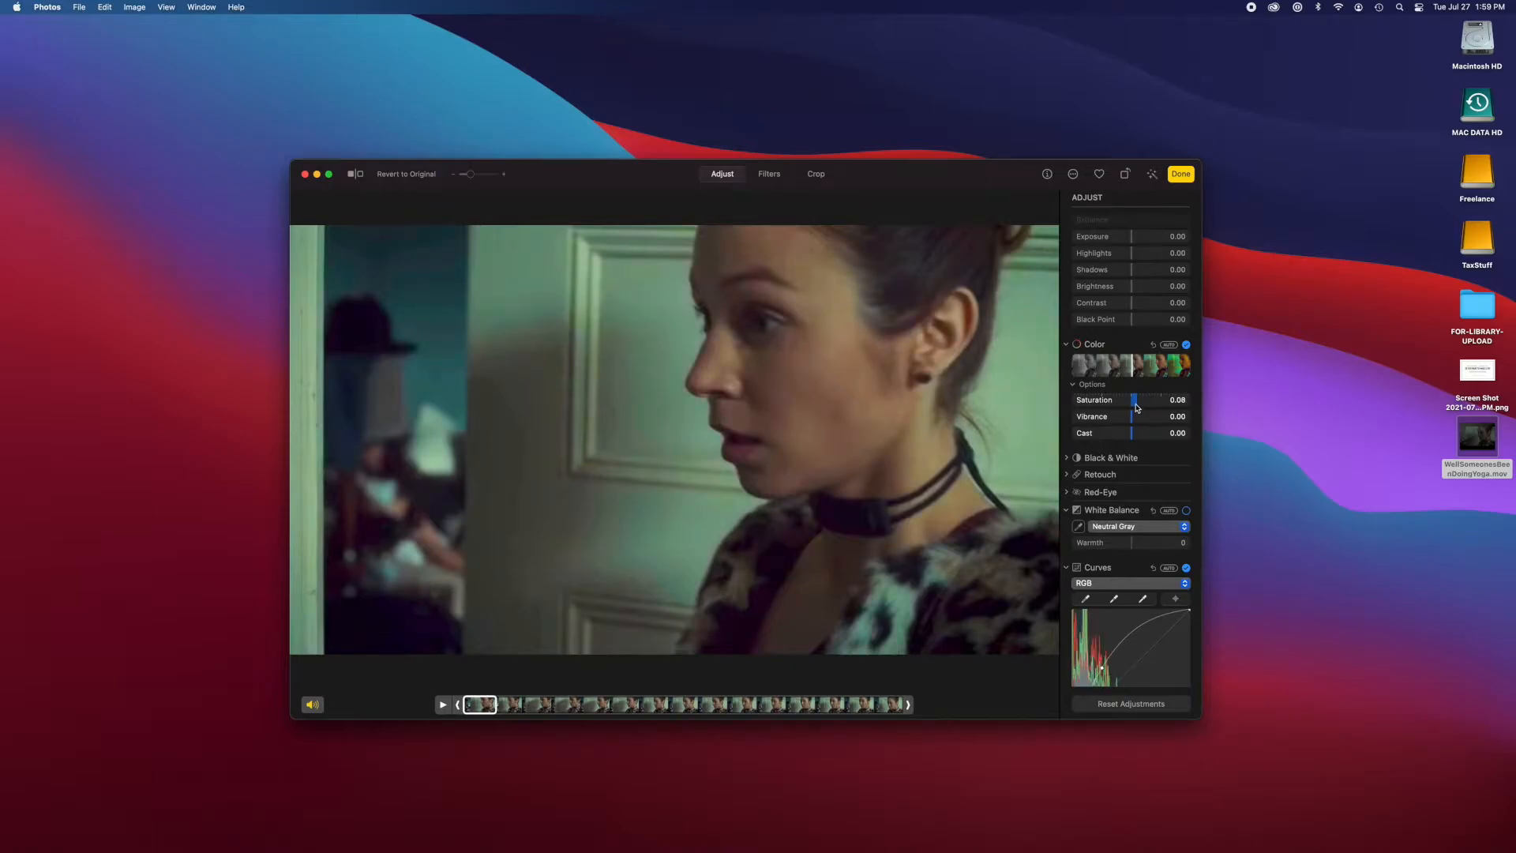
{"action": "scroll", "coordinate": [1145, 379], "scroll_direction": "up", "scroll_amount": 3}
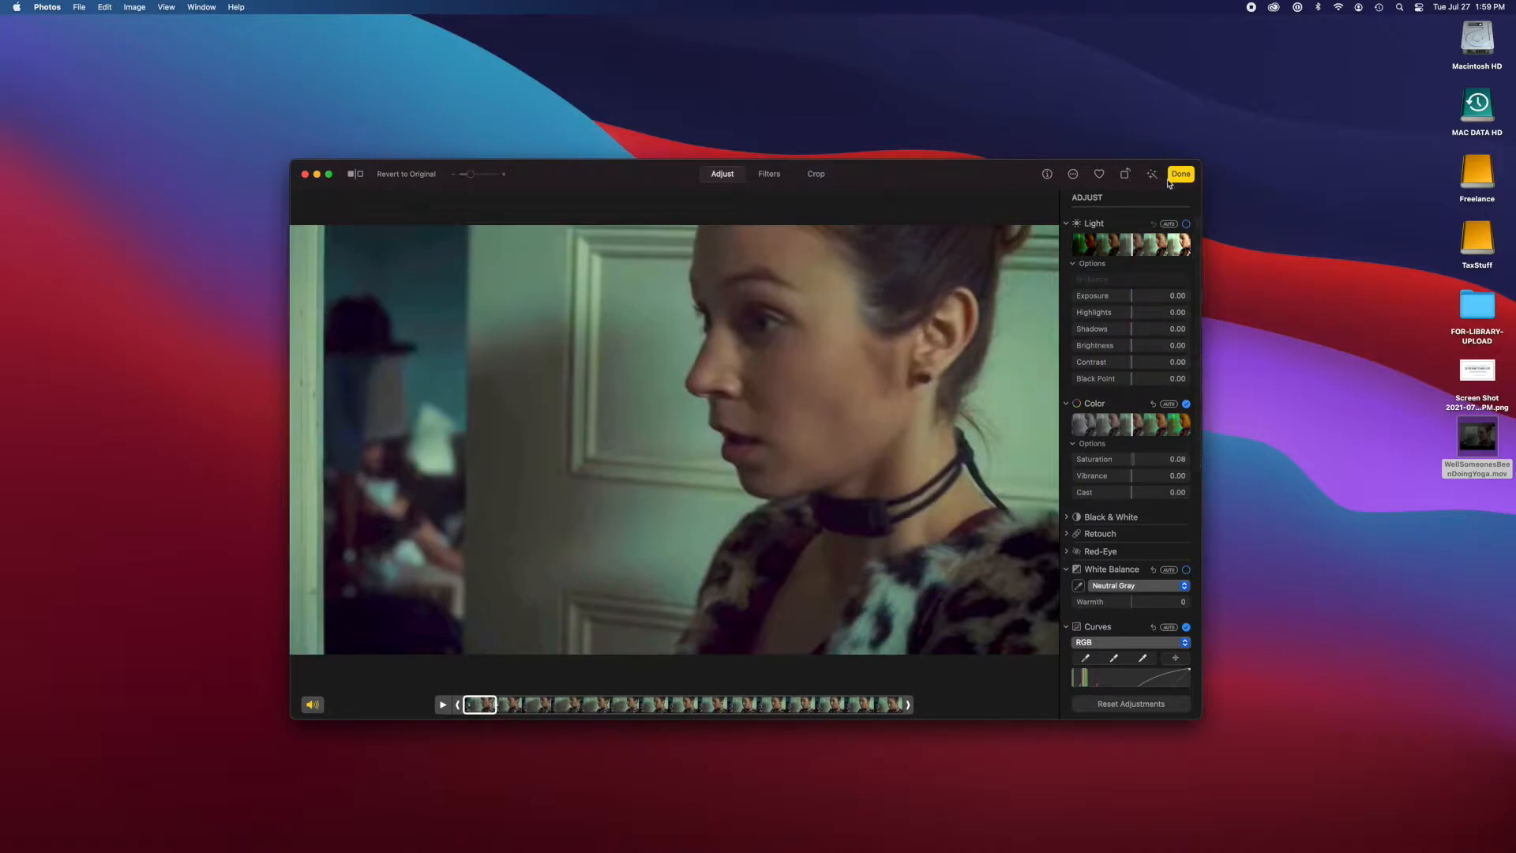
{"action": "left_click", "coordinate": [1180, 175]}
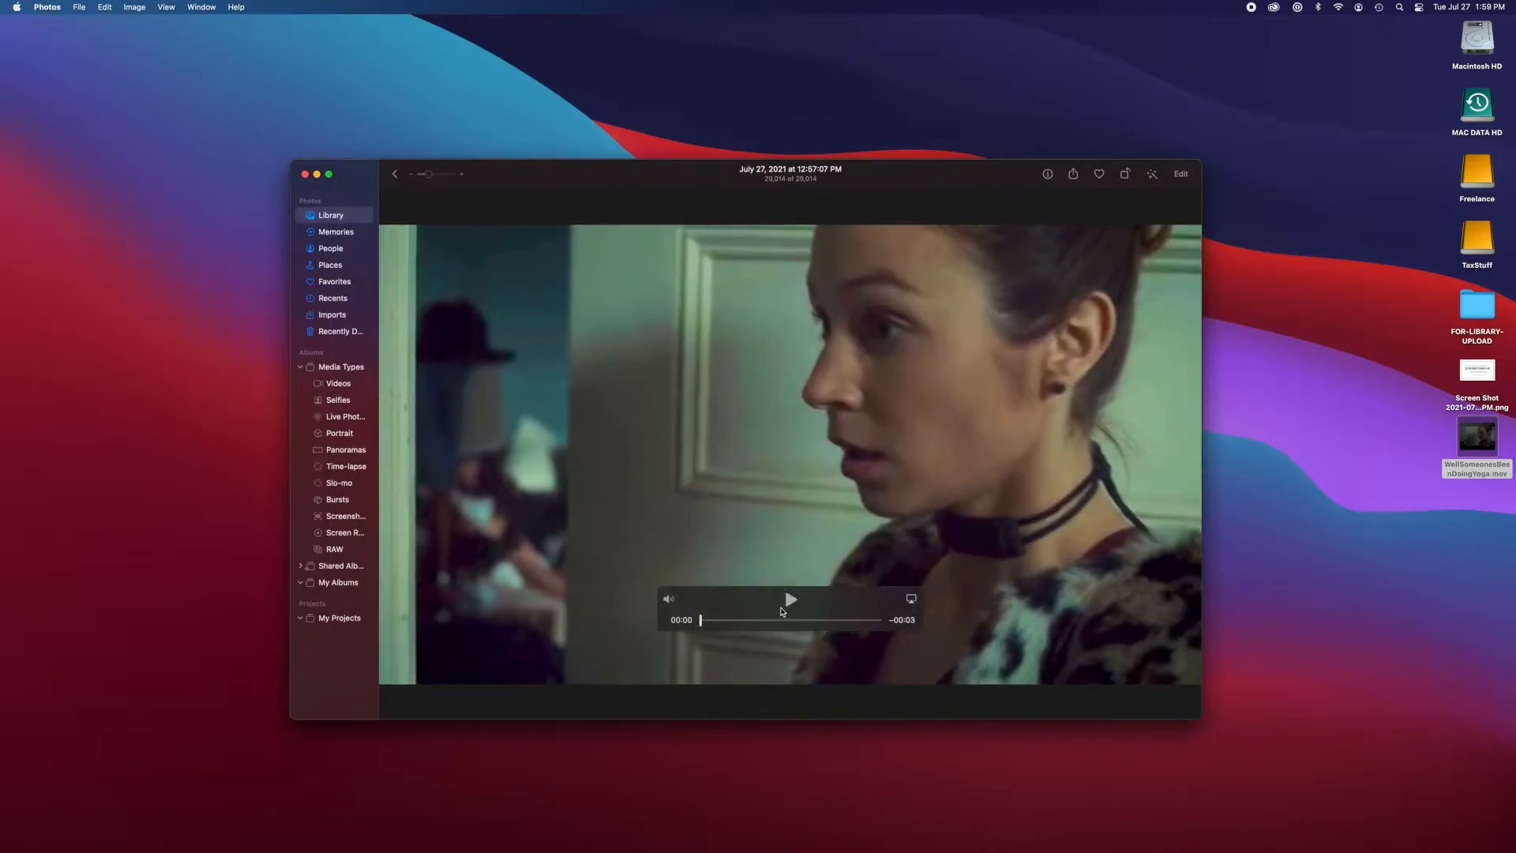
Play the adjusted clip through and check its thumbnail in the photo library
{"action": "left_click", "coordinate": [790, 598]}
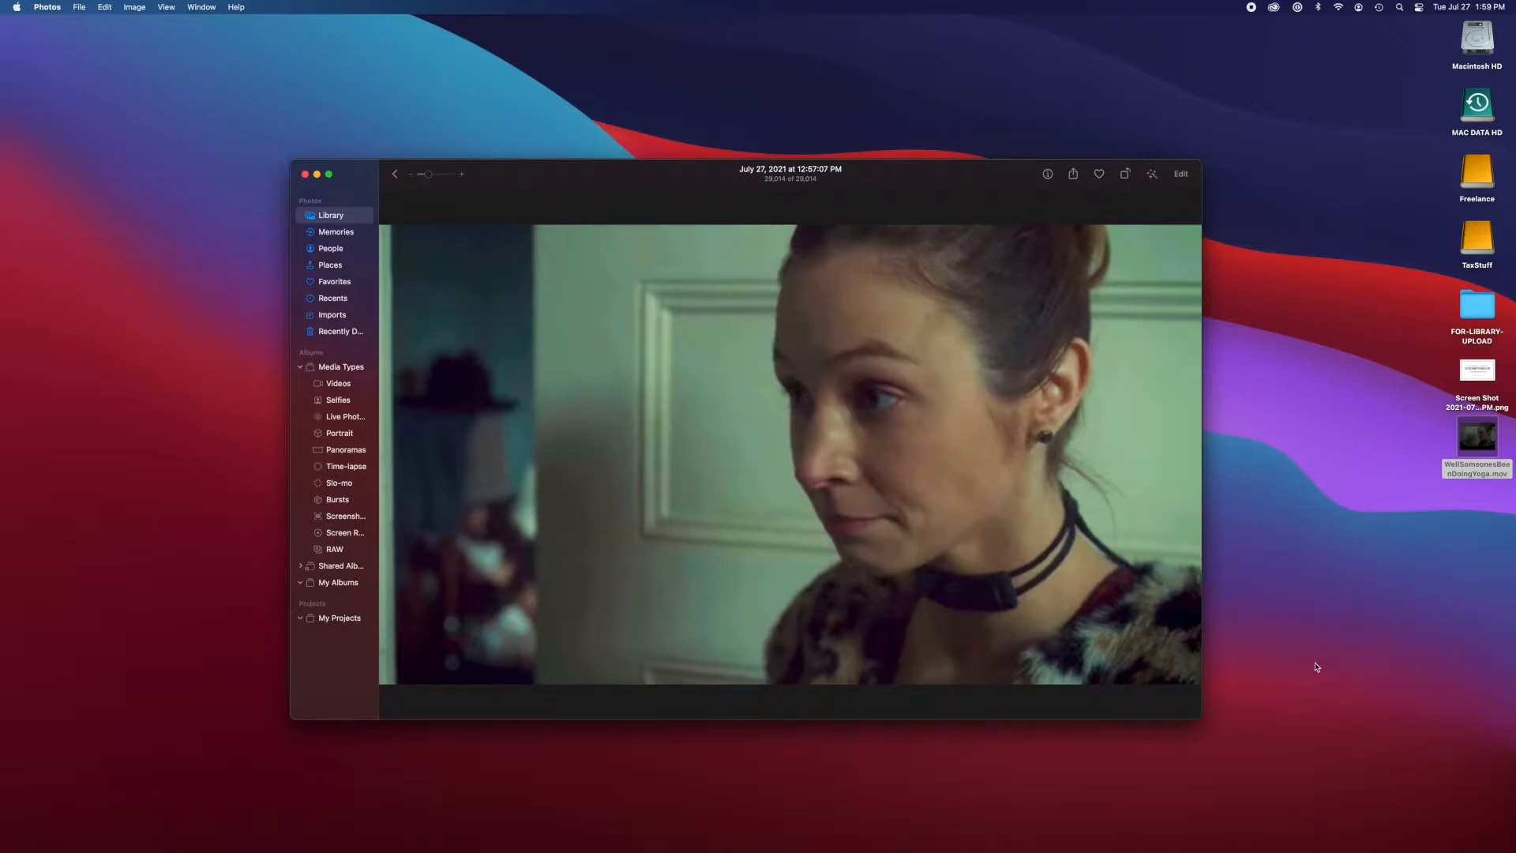
{"action": "left_click", "coordinate": [395, 173]}
{"action": "left_click", "coordinate": [458, 635]}
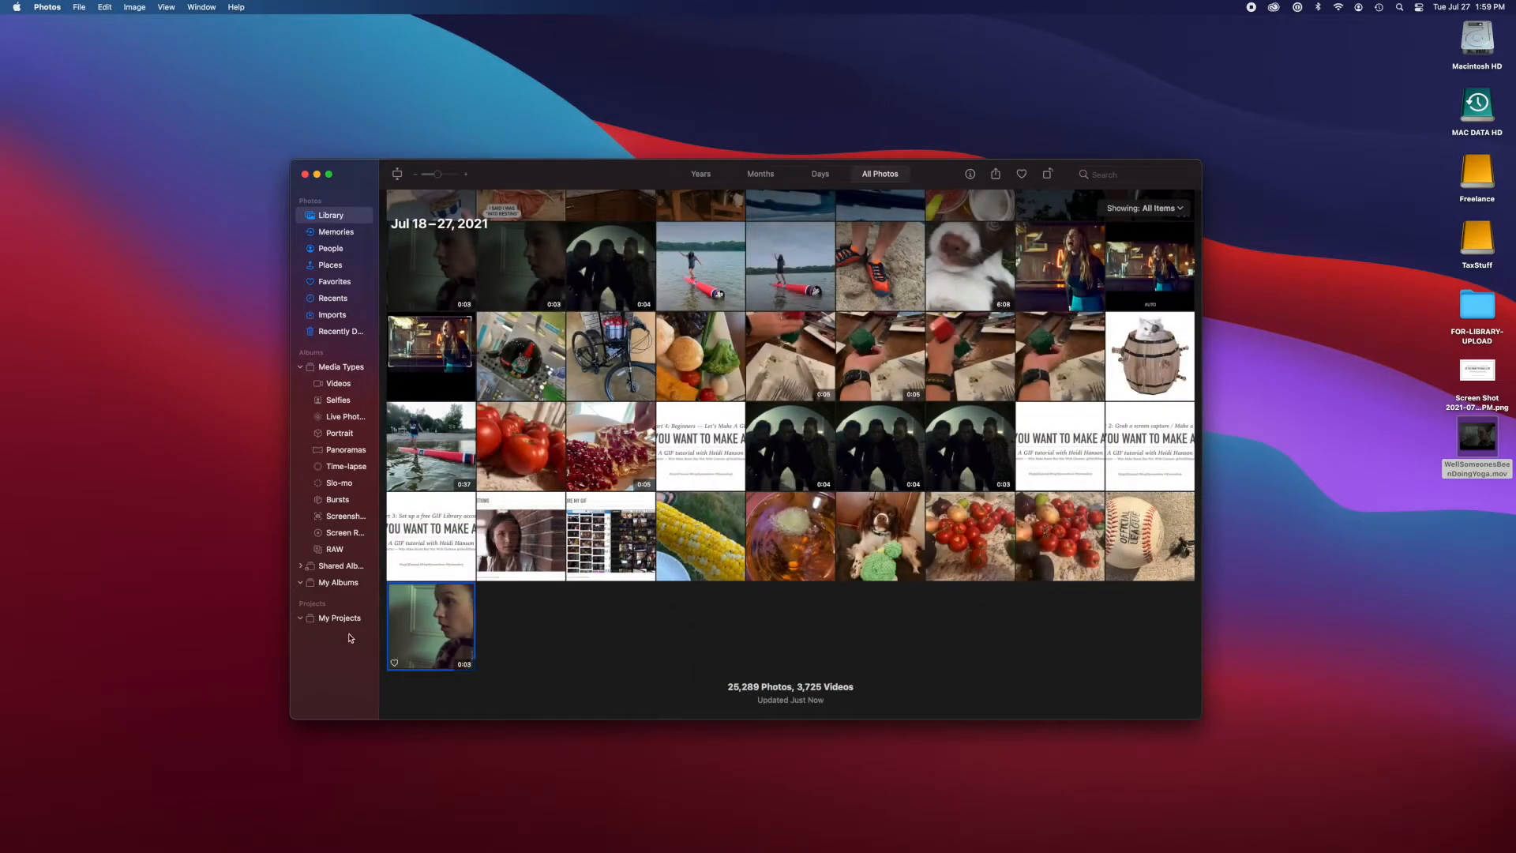
Reopen the adjusted clip for editing and move to its last frame
{"action": "double_click", "coordinate": [461, 637]}
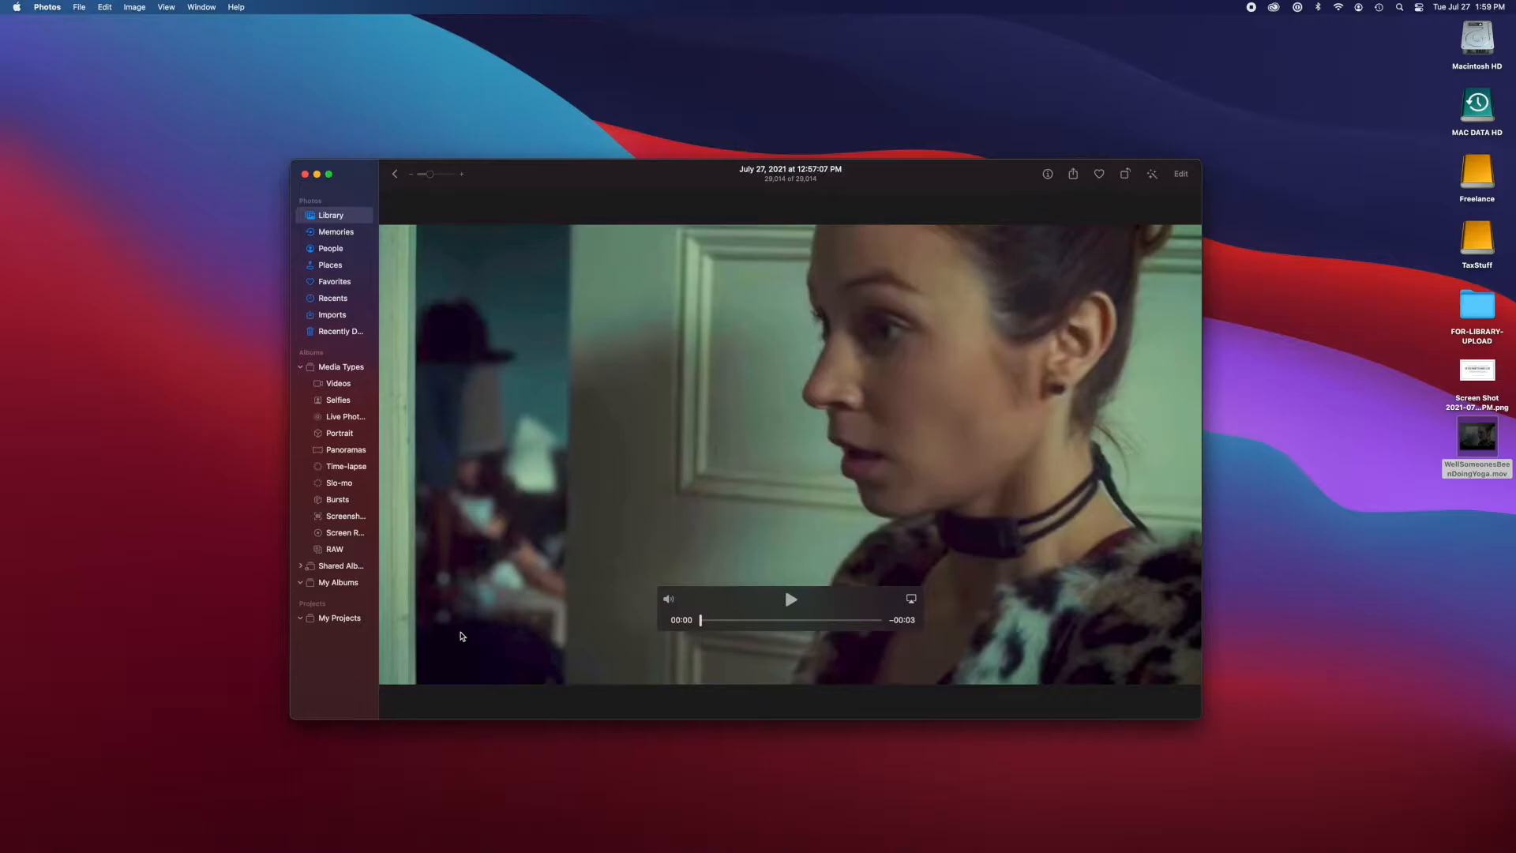
{"action": "left_click", "coordinate": [1187, 178]}
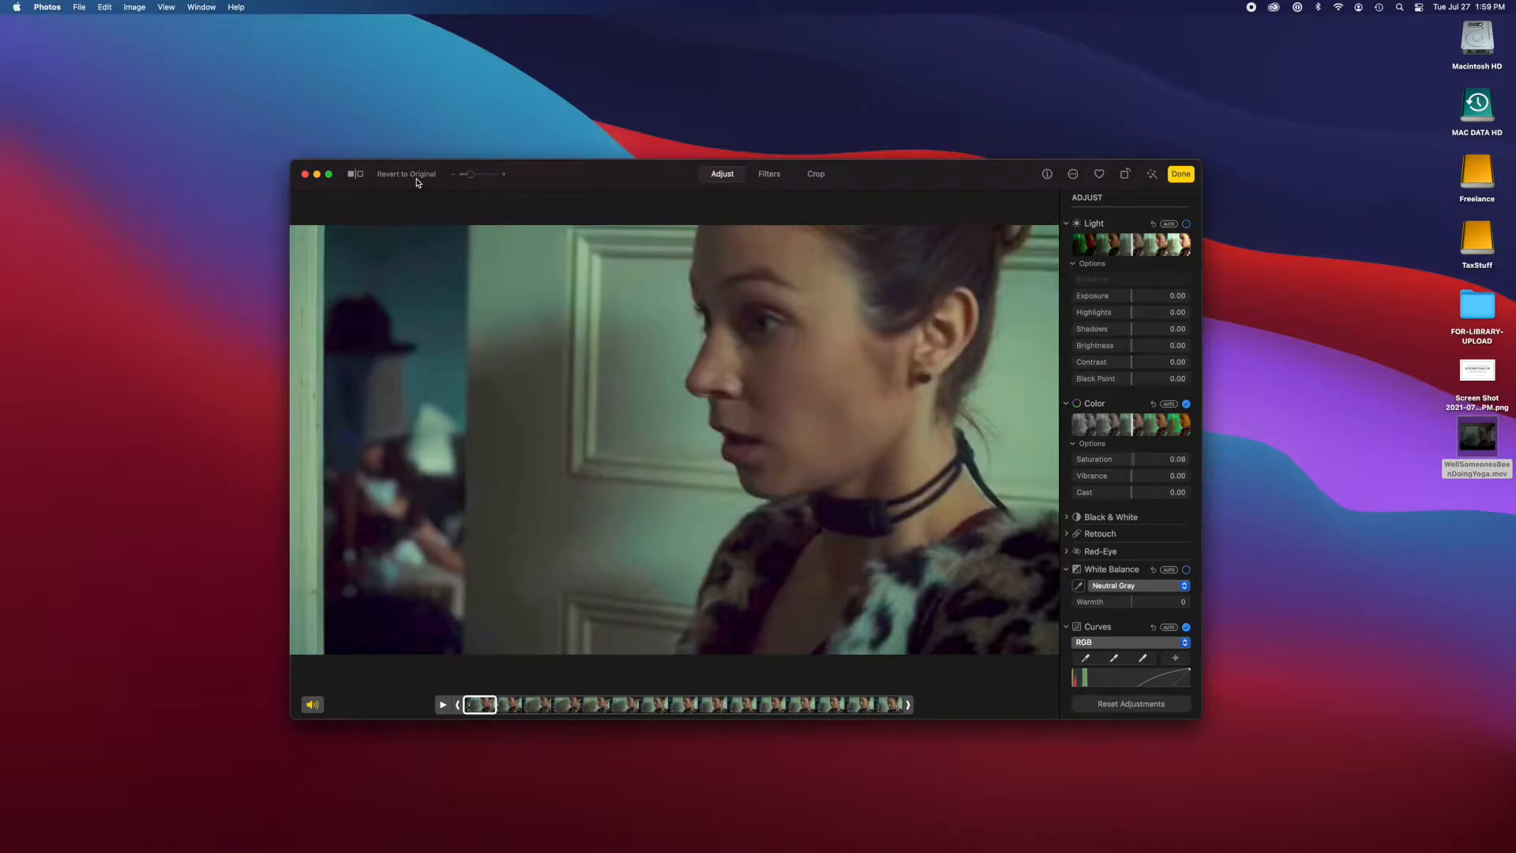
{"action": "left_click", "coordinate": [909, 708]}
{"action": "left_click_drag", "start_coordinate": [909, 709], "coordinate": [968, 707]}
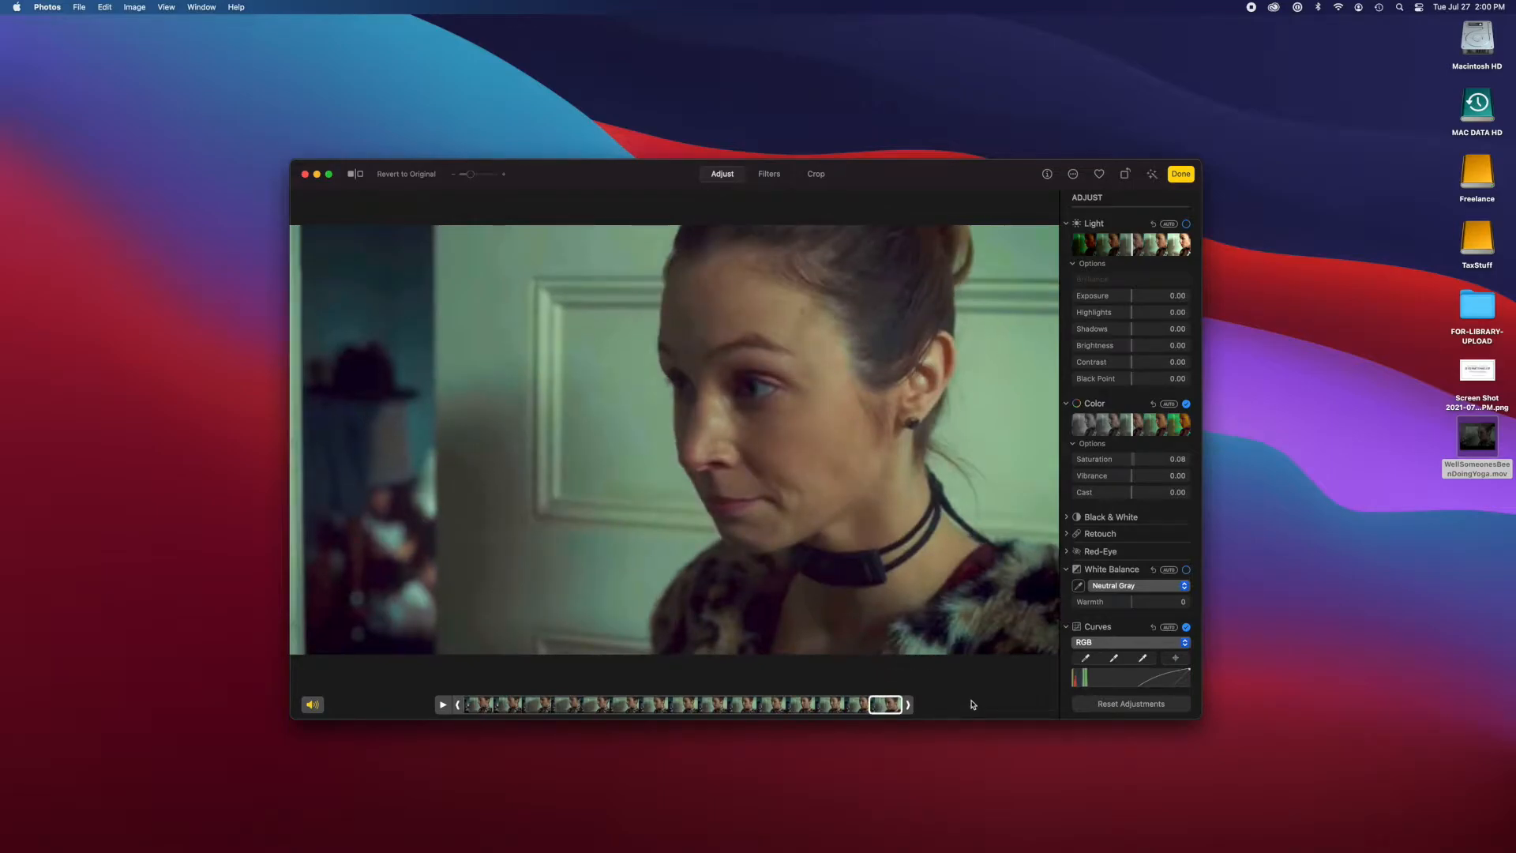
Pick a frame in the last third of the clip showing the woman's face turned toward the camera, make it the poster frame and save
{"action": "left_click", "coordinate": [830, 708]}
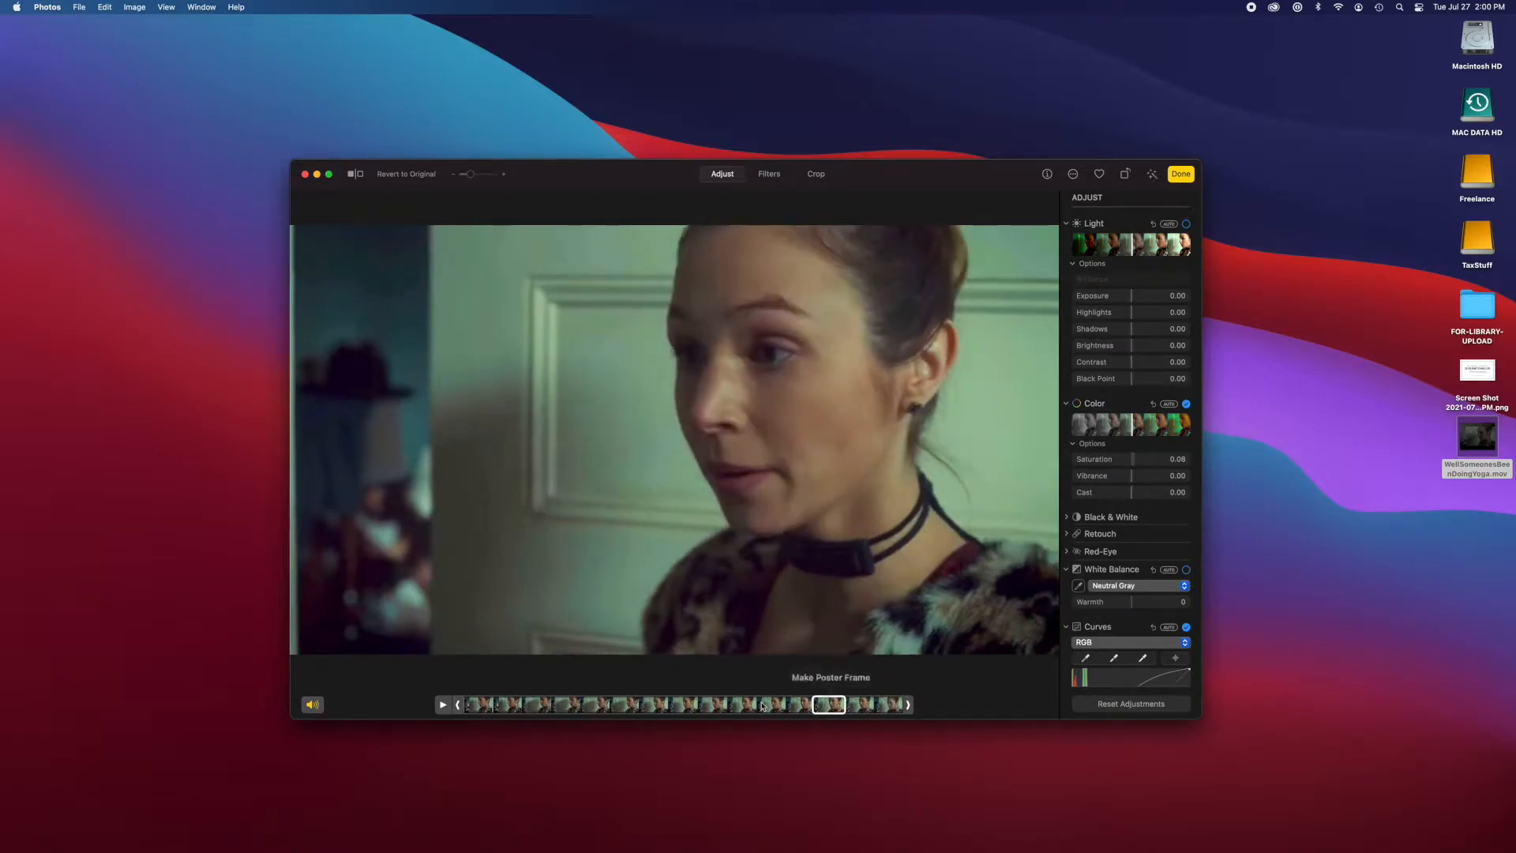
{"action": "left_click", "coordinate": [758, 705]}
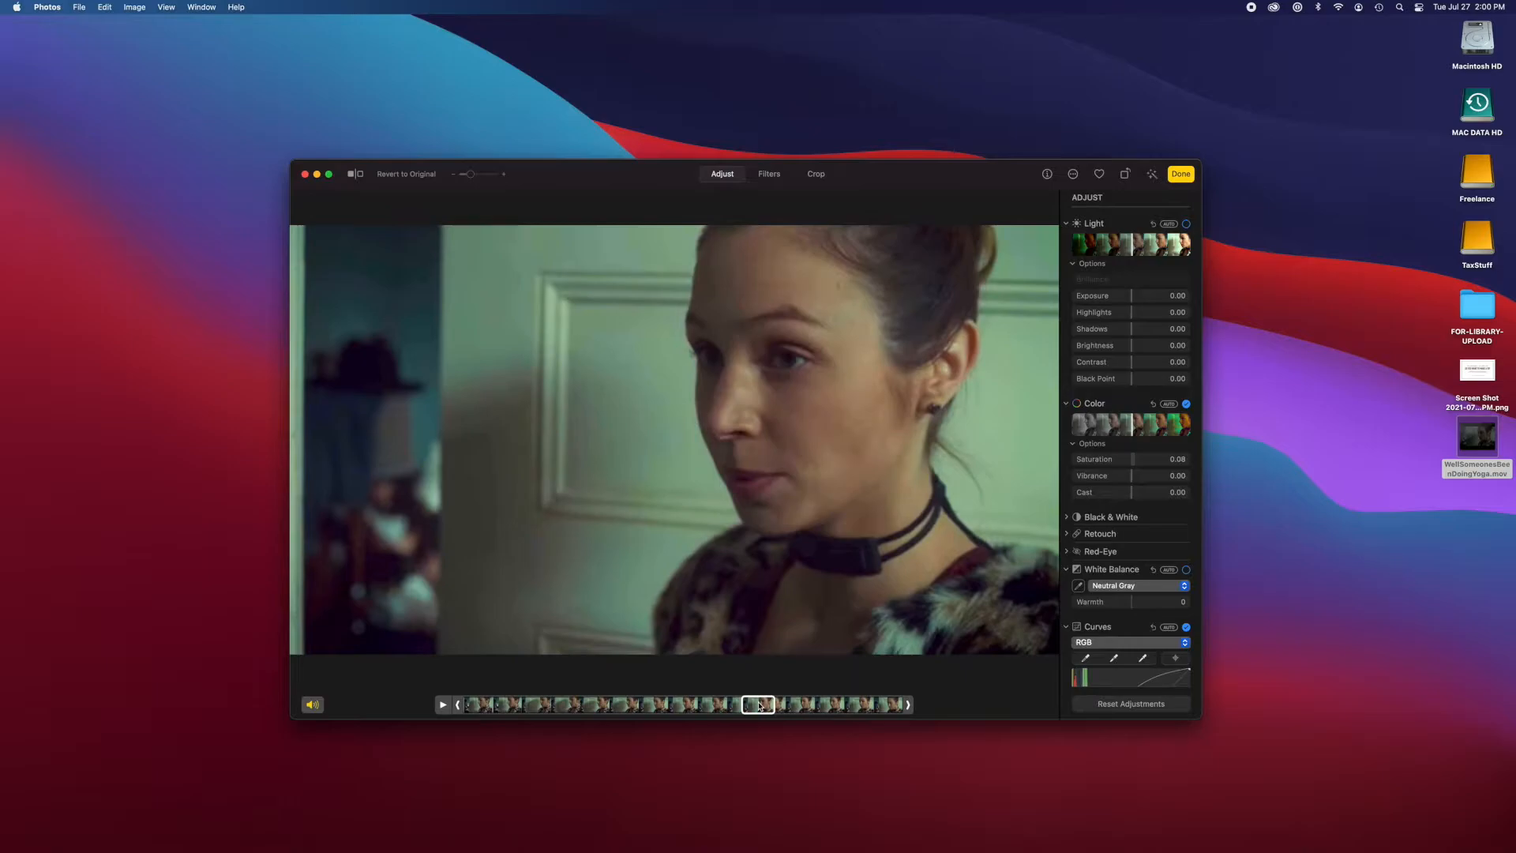
{"action": "left_click", "coordinate": [707, 706]}
{"action": "left_click", "coordinate": [639, 708]}
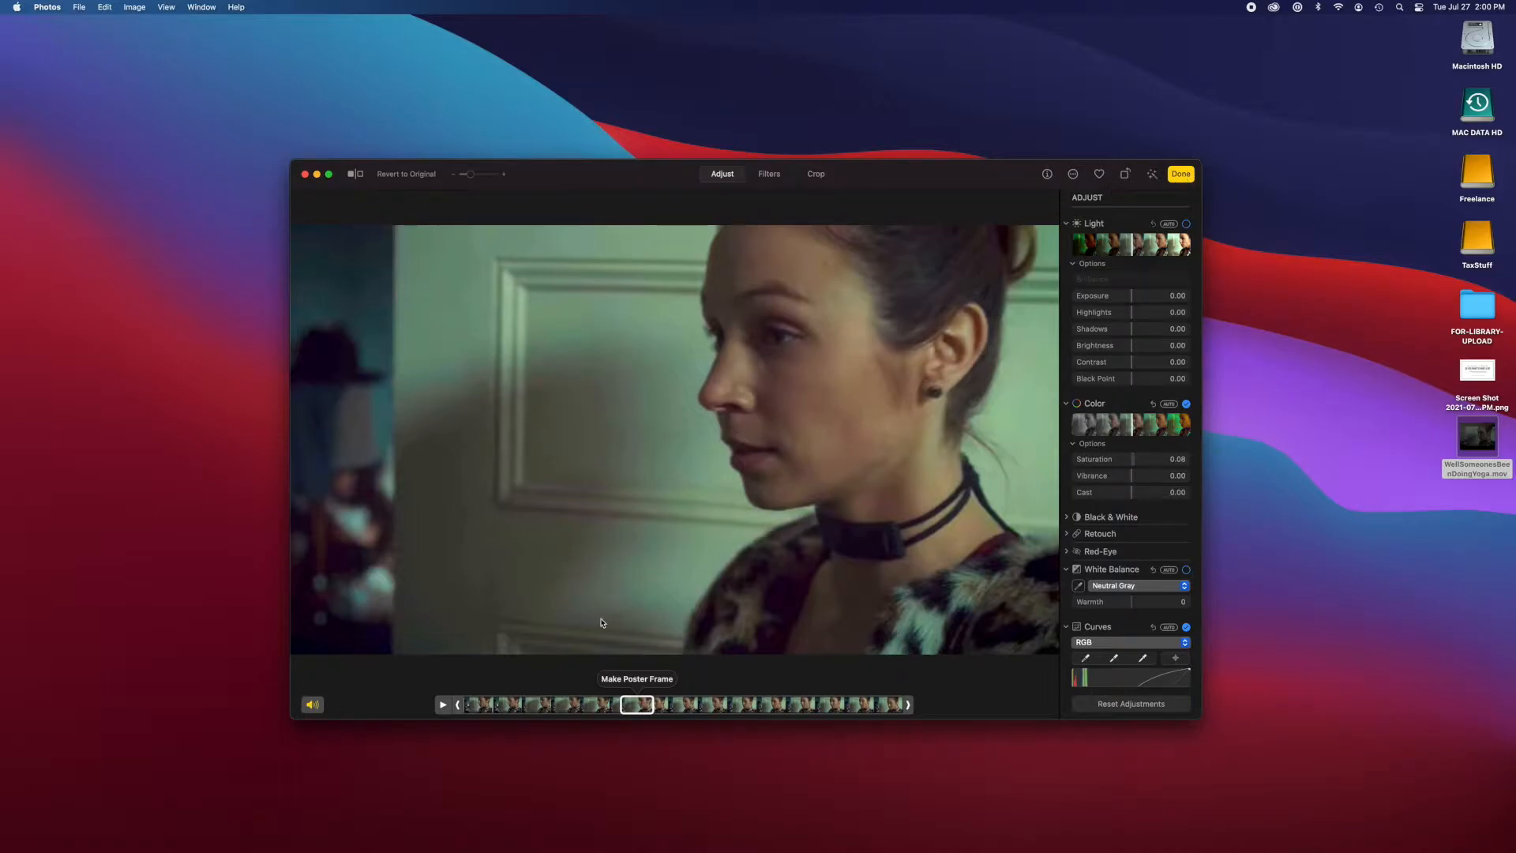
{"action": "left_click", "coordinate": [531, 708]}
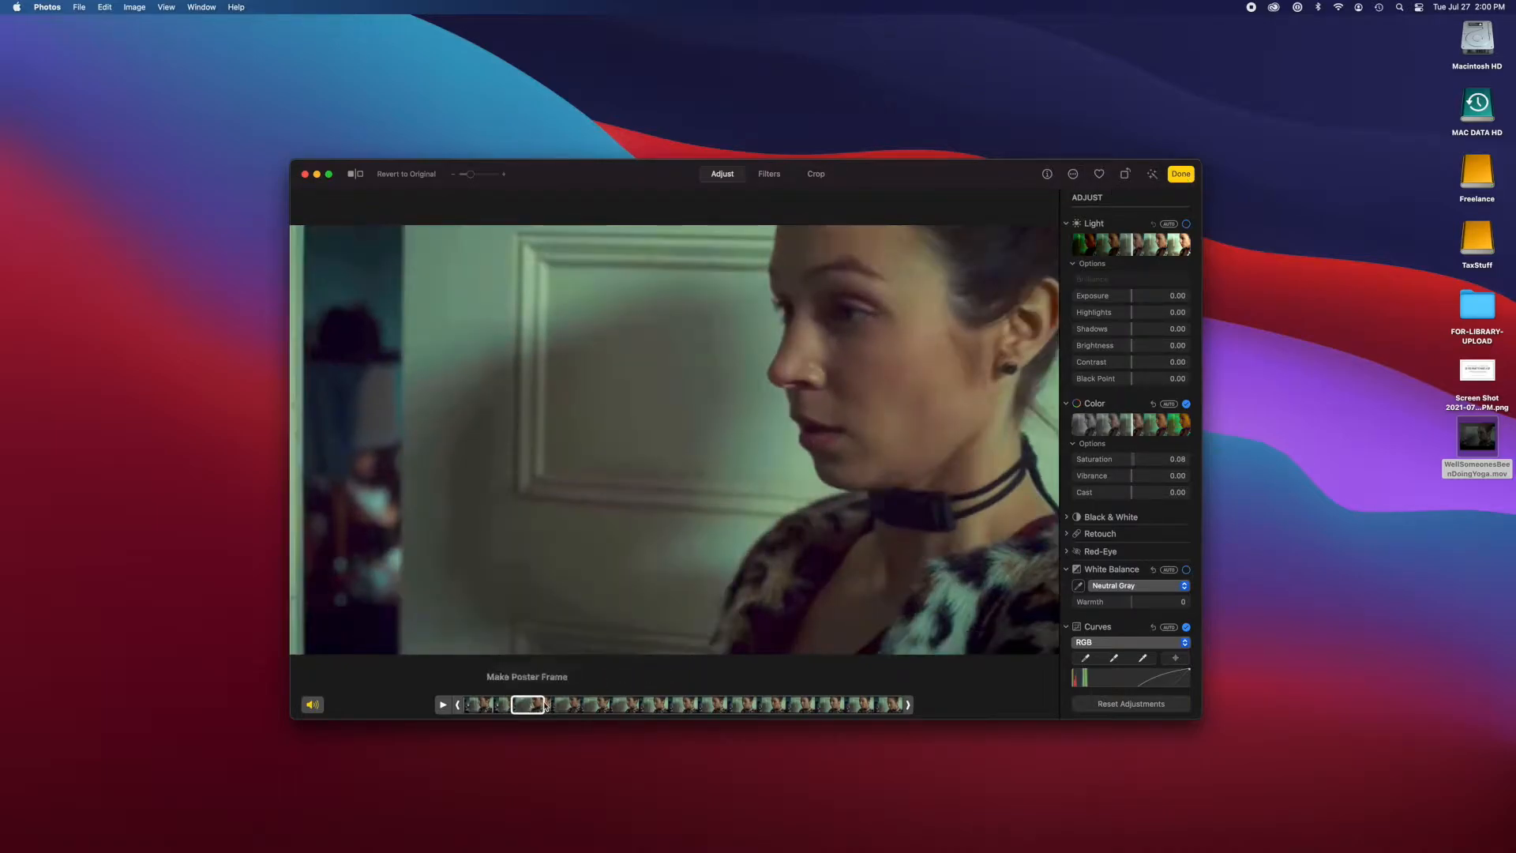
{"action": "left_click", "coordinate": [565, 705]}
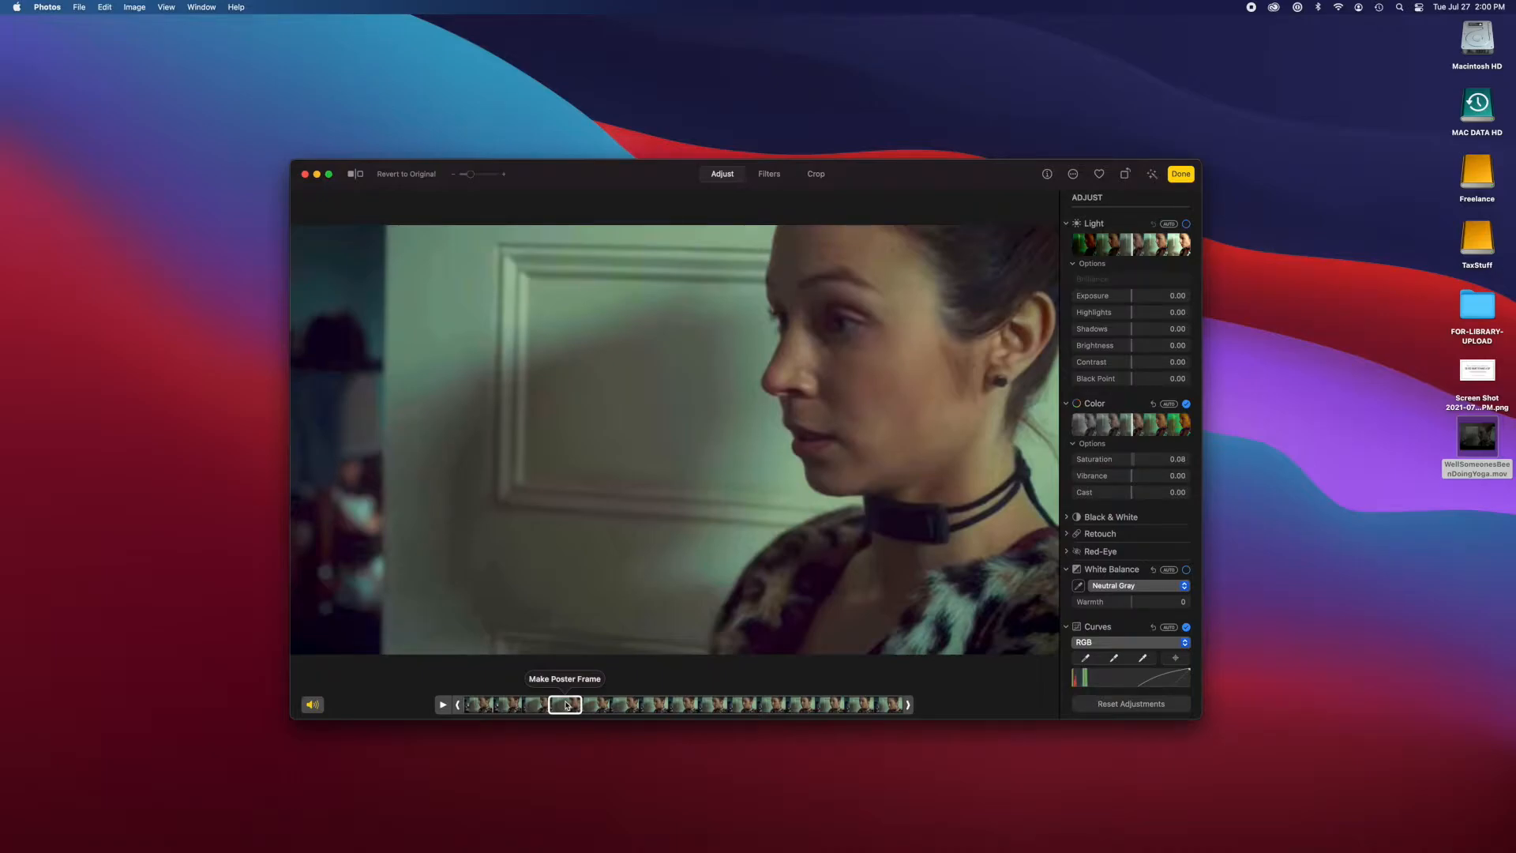
{"action": "left_click", "coordinate": [719, 705]}
{"action": "left_click", "coordinate": [762, 706]}
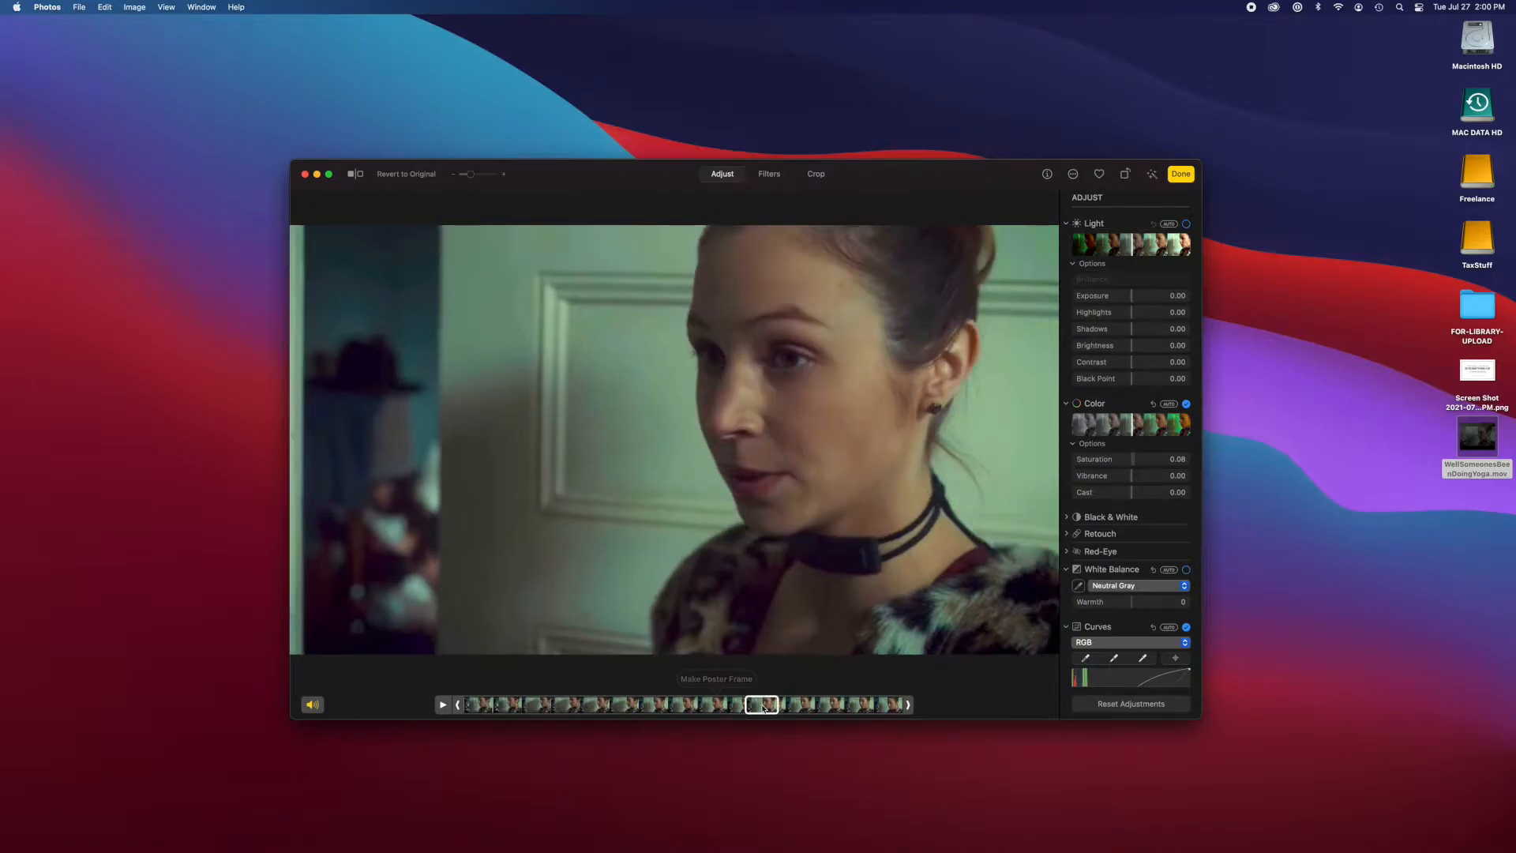
{"action": "left_click", "coordinate": [782, 707]}
{"action": "left_click", "coordinate": [799, 706]}
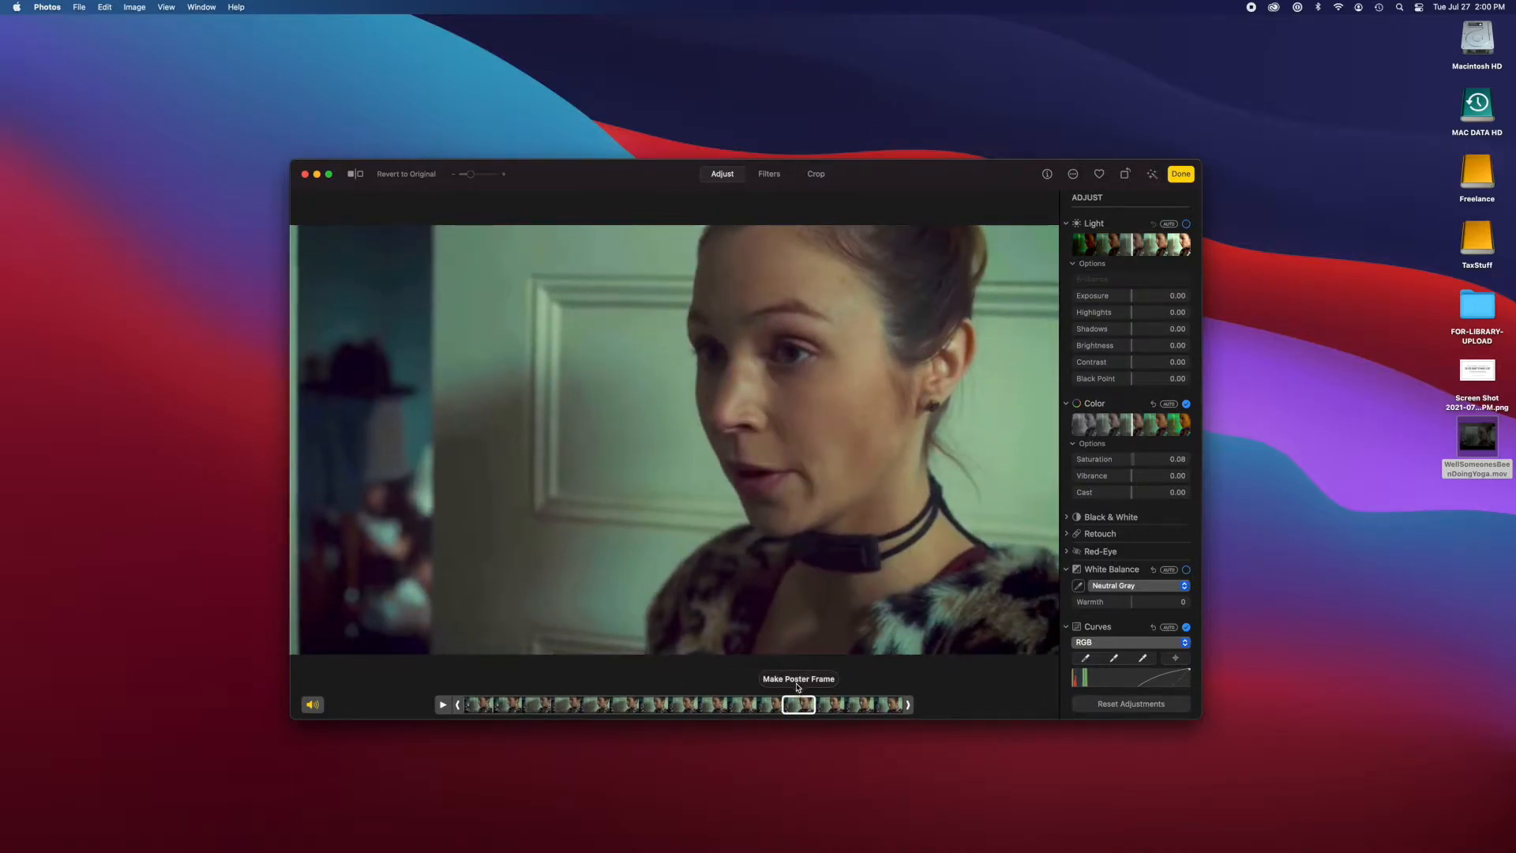
{"action": "left_click", "coordinate": [810, 682]}
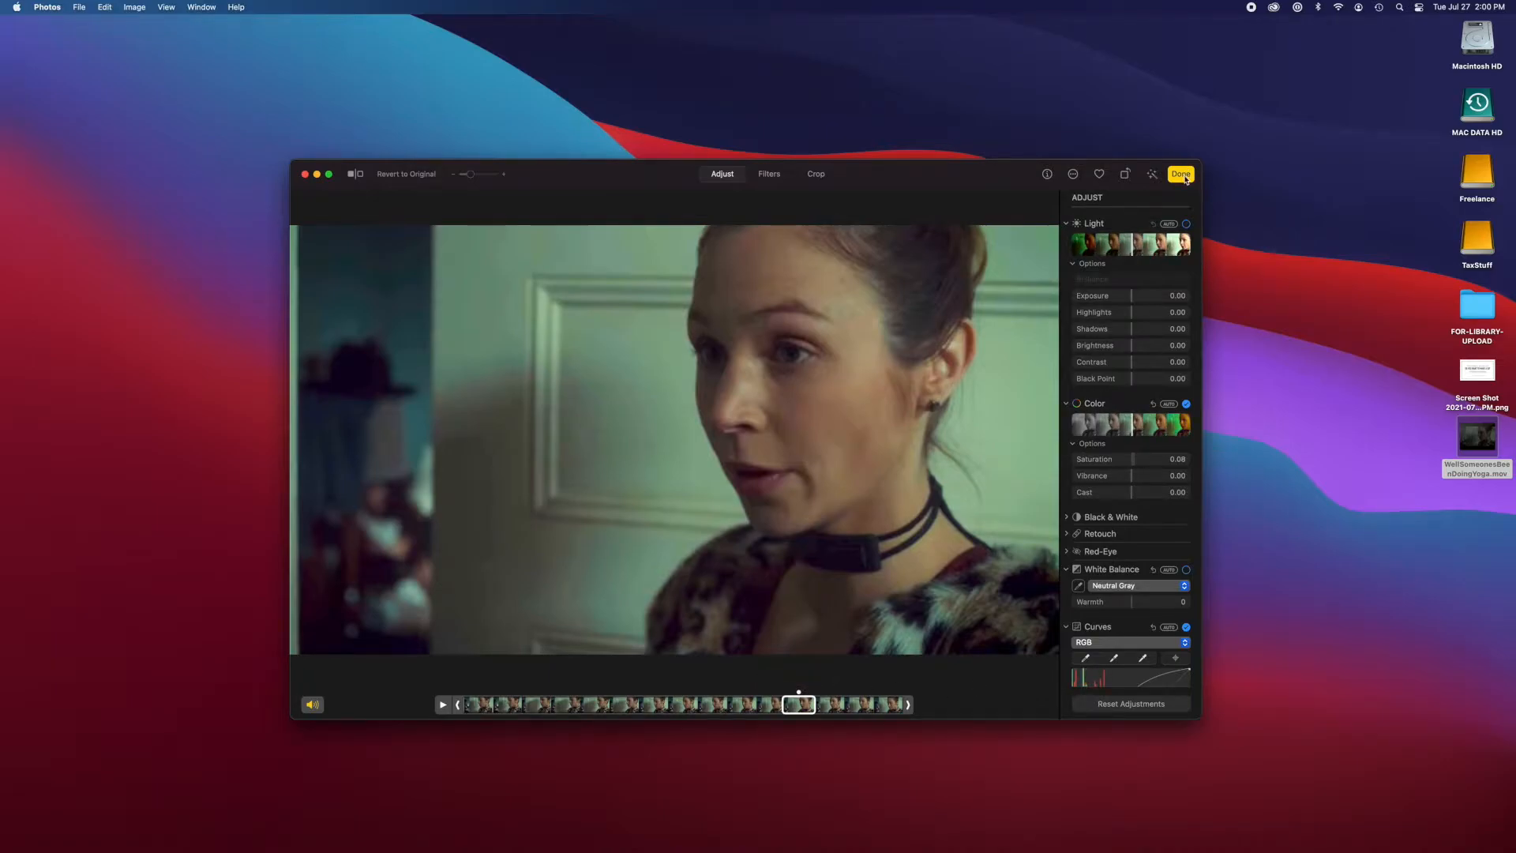
{"action": "left_click", "coordinate": [1180, 174]}
Compare the clip's thumbnail with the darker clips in the photo library and view the clip with its new poster frame
{"action": "left_click", "coordinate": [395, 174]}
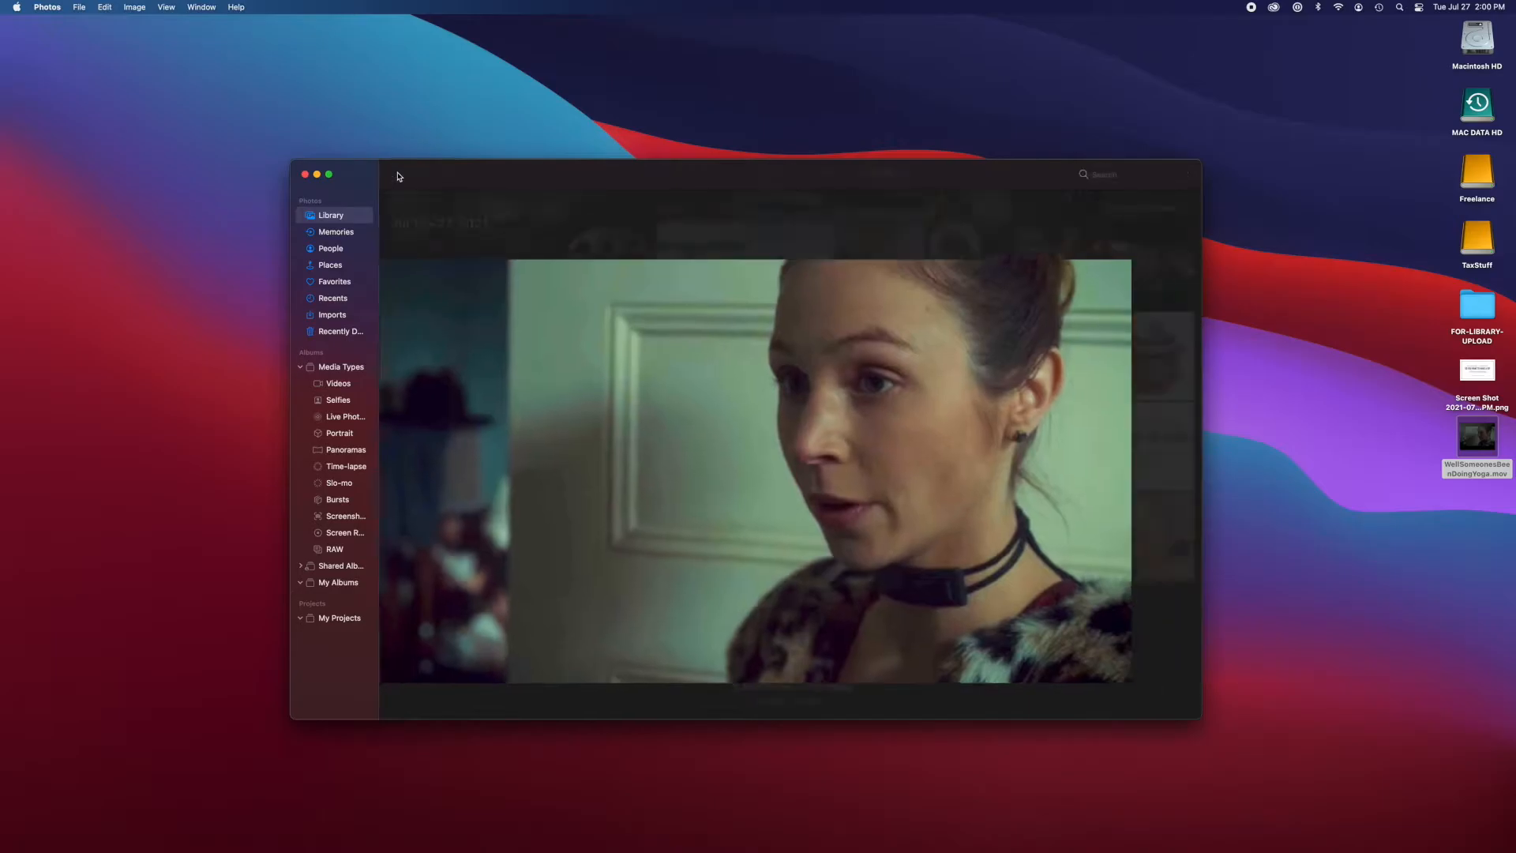
{"action": "scroll", "coordinate": [752, 599], "scroll_direction": "up", "scroll_amount": 3}
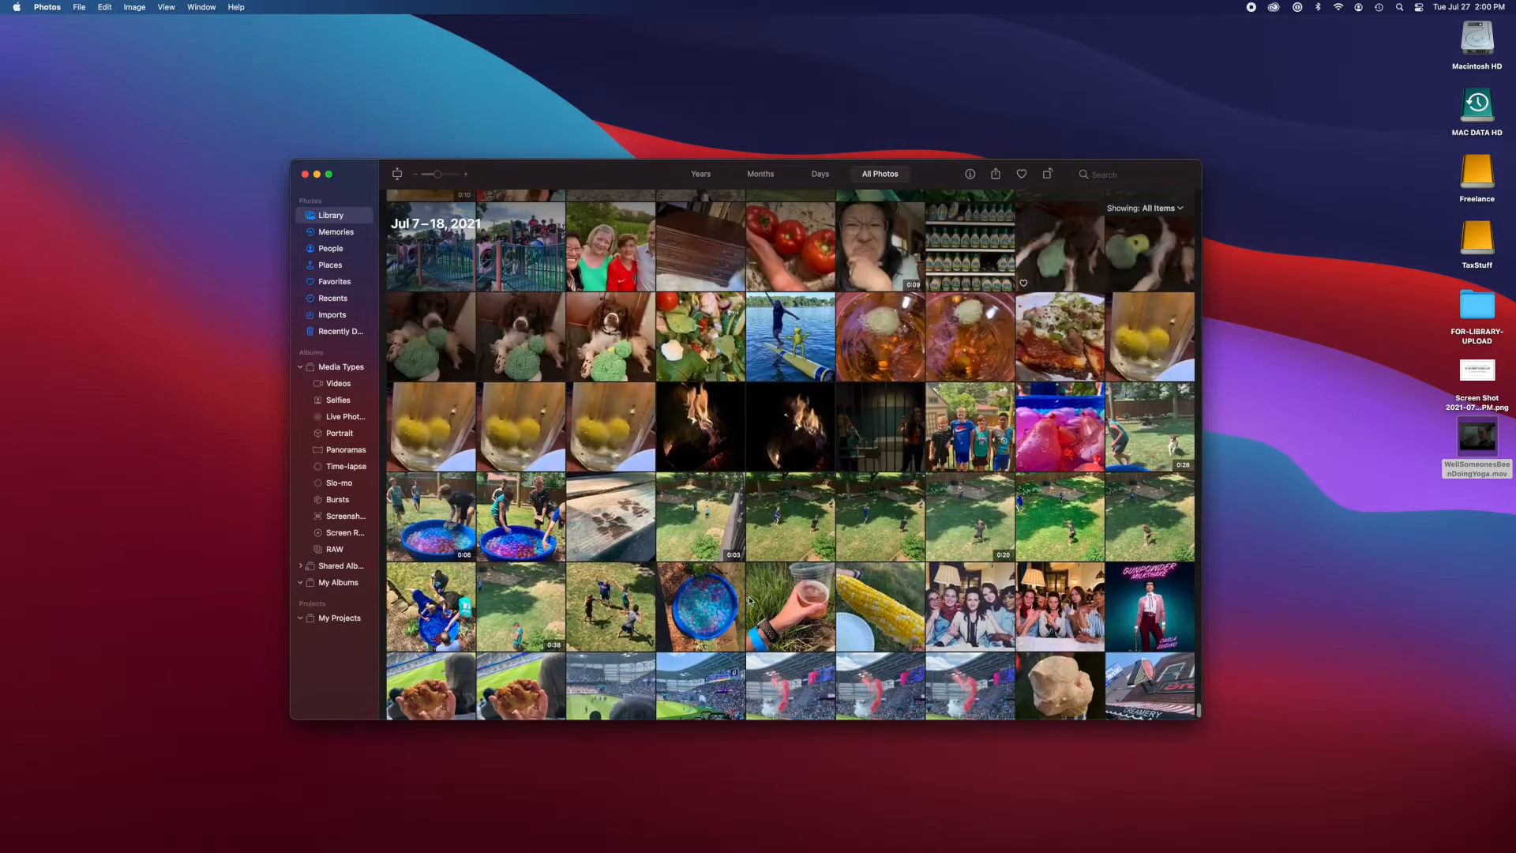
{"action": "scroll", "coordinate": [751, 601], "scroll_direction": "down", "scroll_amount": 5}
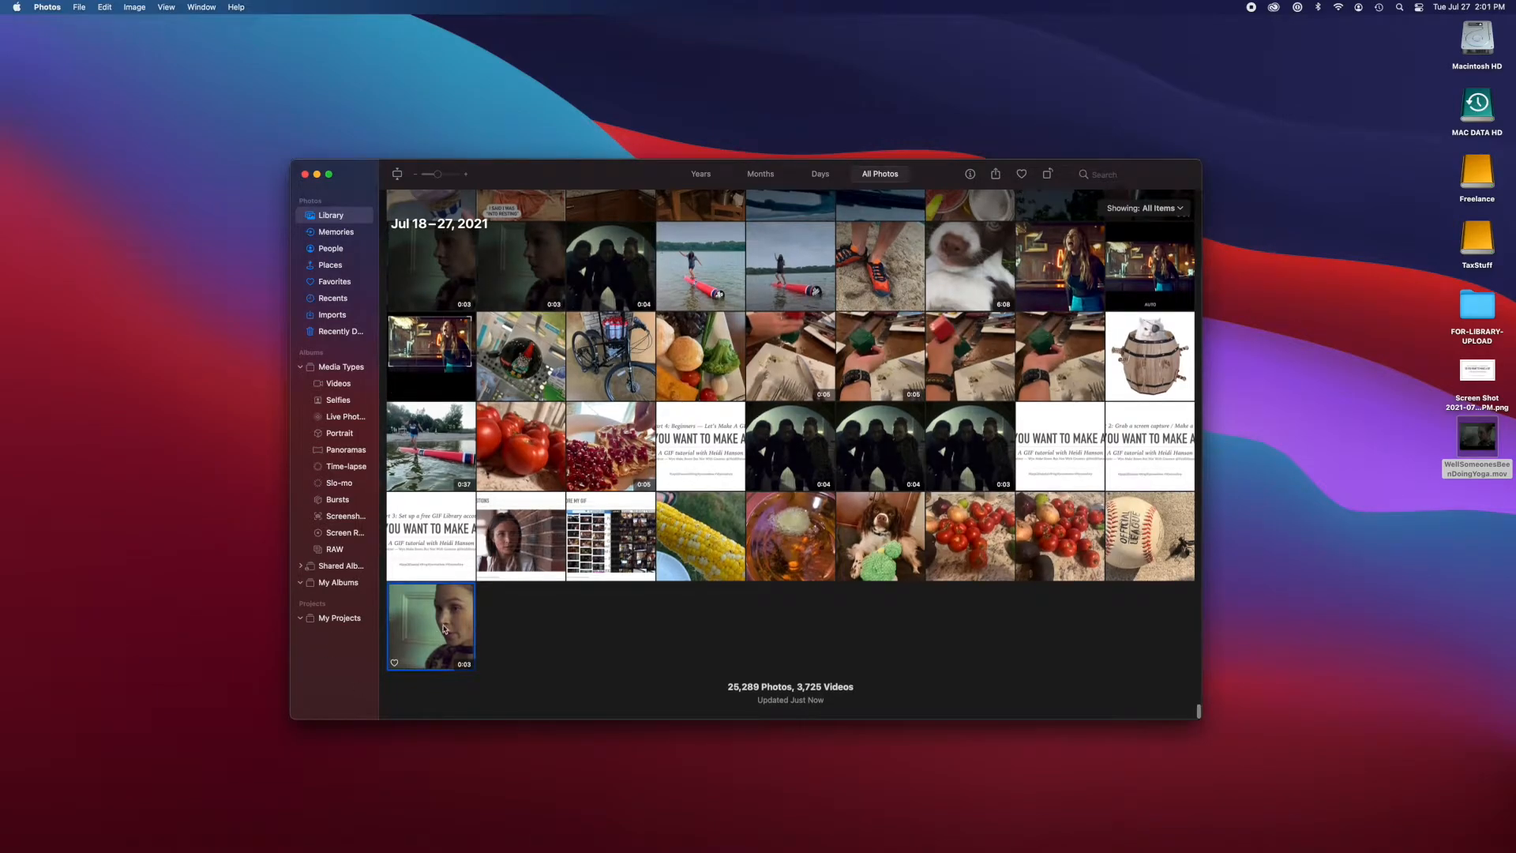
{"action": "left_click", "coordinate": [533, 273]}
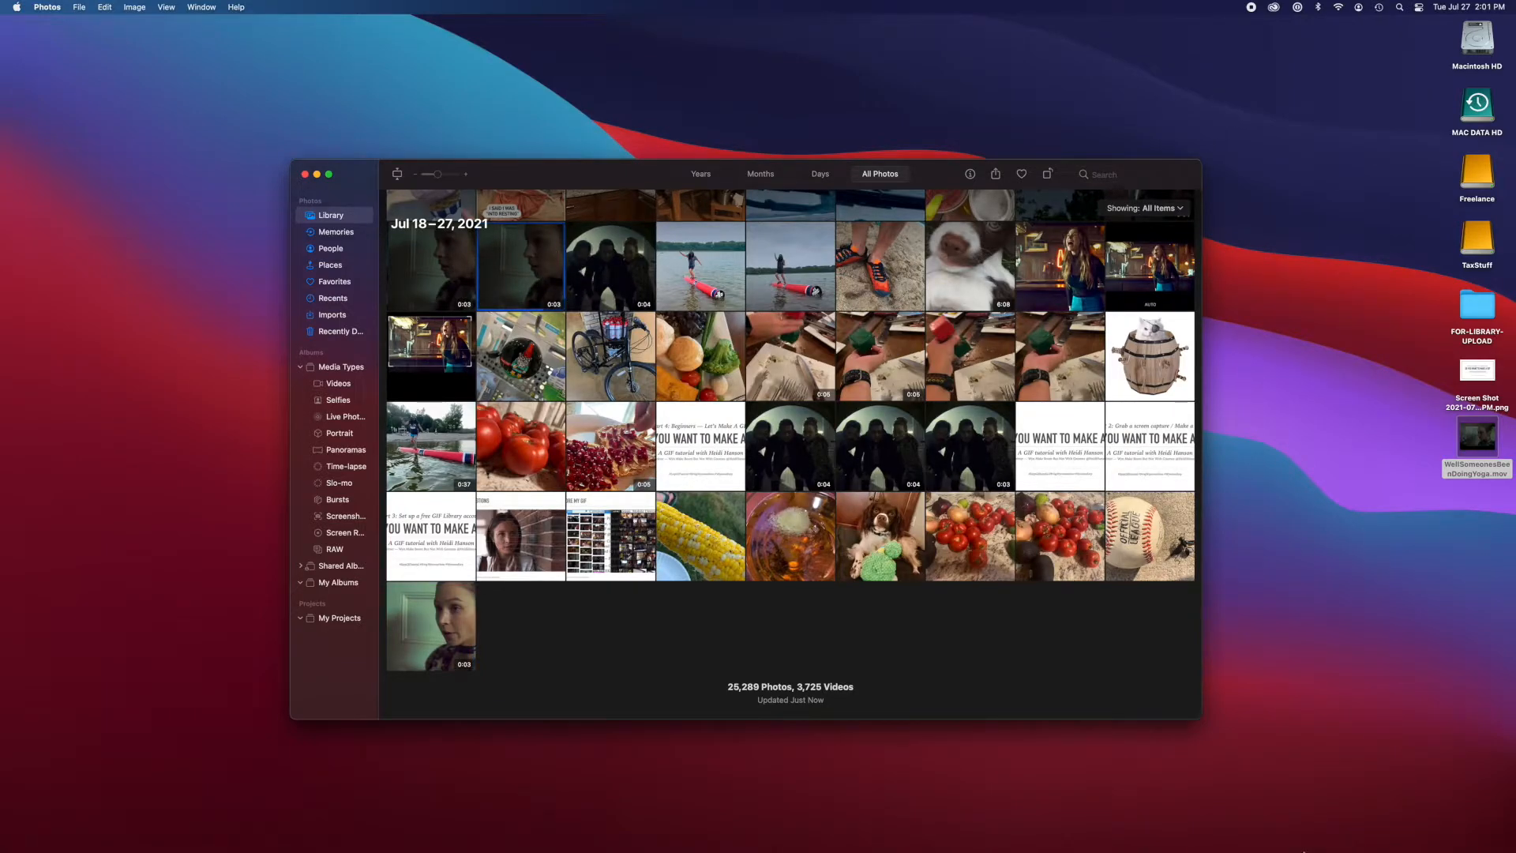
{"action": "left_click", "coordinate": [432, 618]}
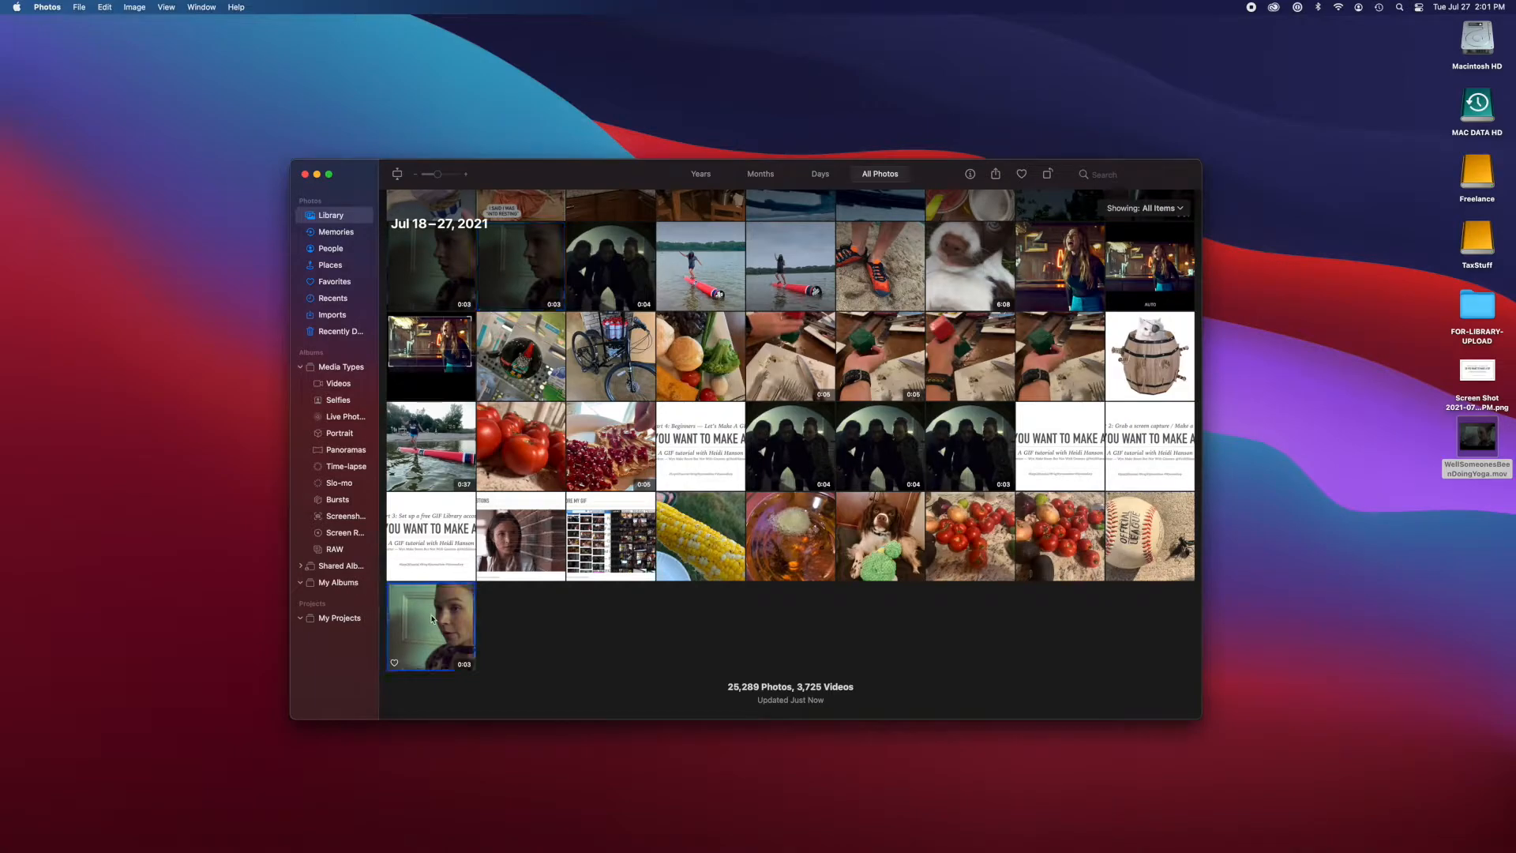
{"action": "double_click", "coordinate": [432, 618]}
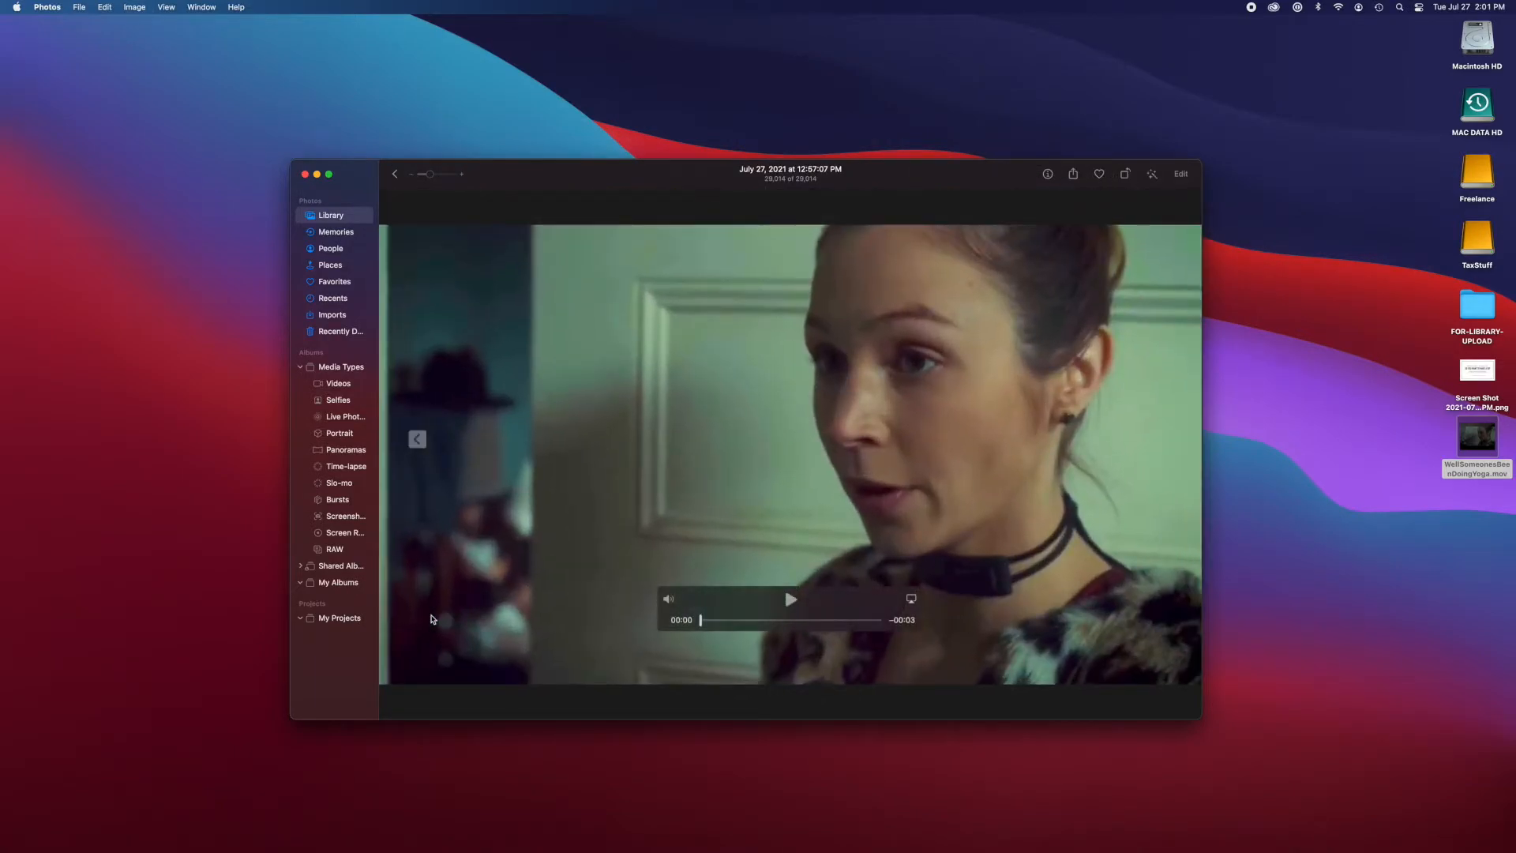
{"action": "left_click", "coordinate": [395, 176]}
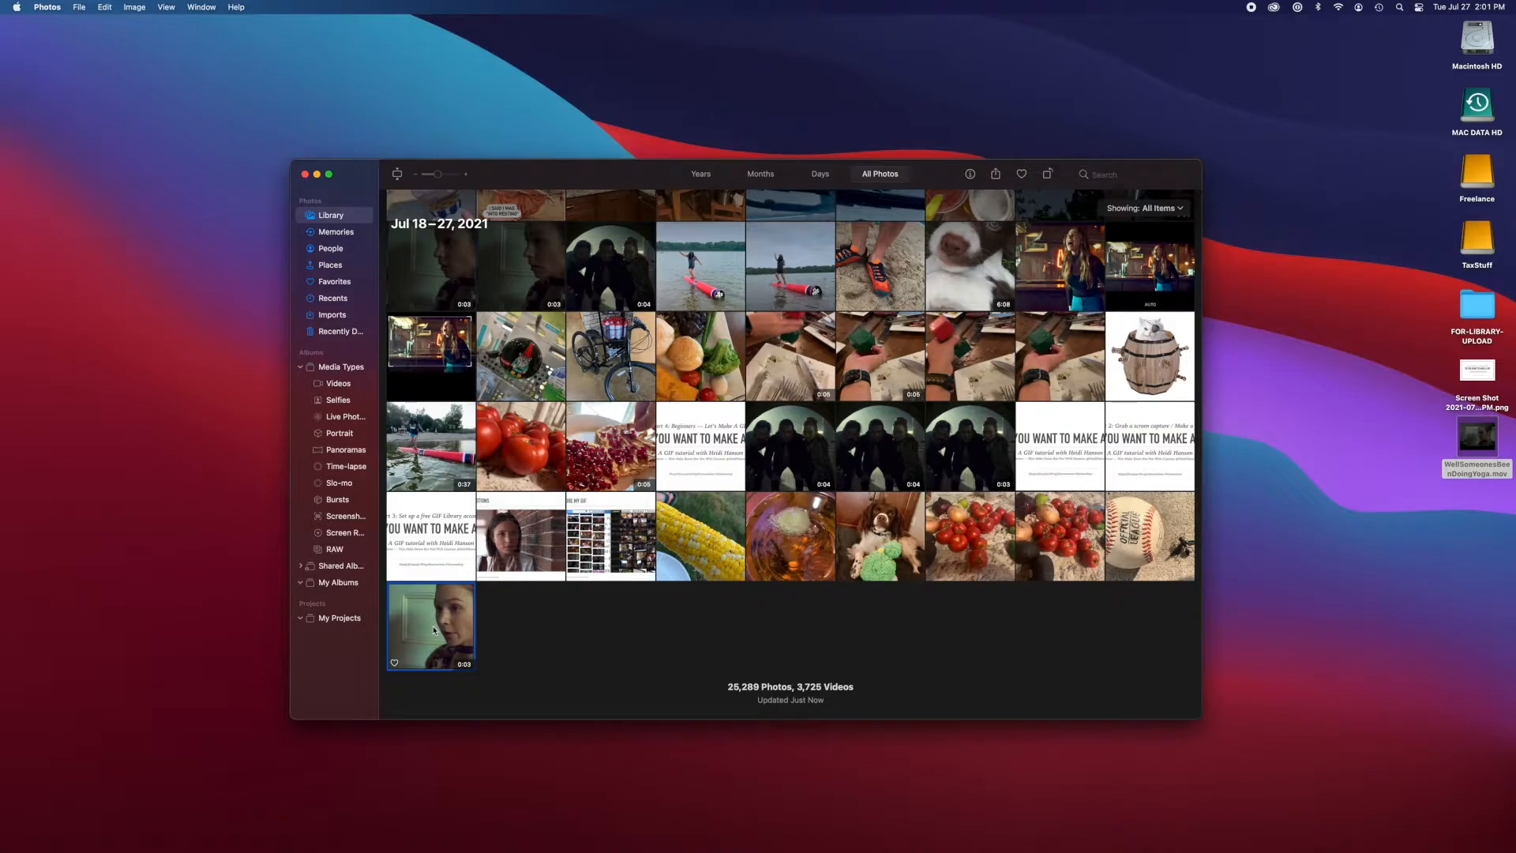
Copy the edited clip from the library to the desktop and preview both it and the original WellSomeonesBeenDoingYoga.mov
{"action": "left_click_drag", "start_coordinate": [435, 629], "coordinate": [1484, 539]}
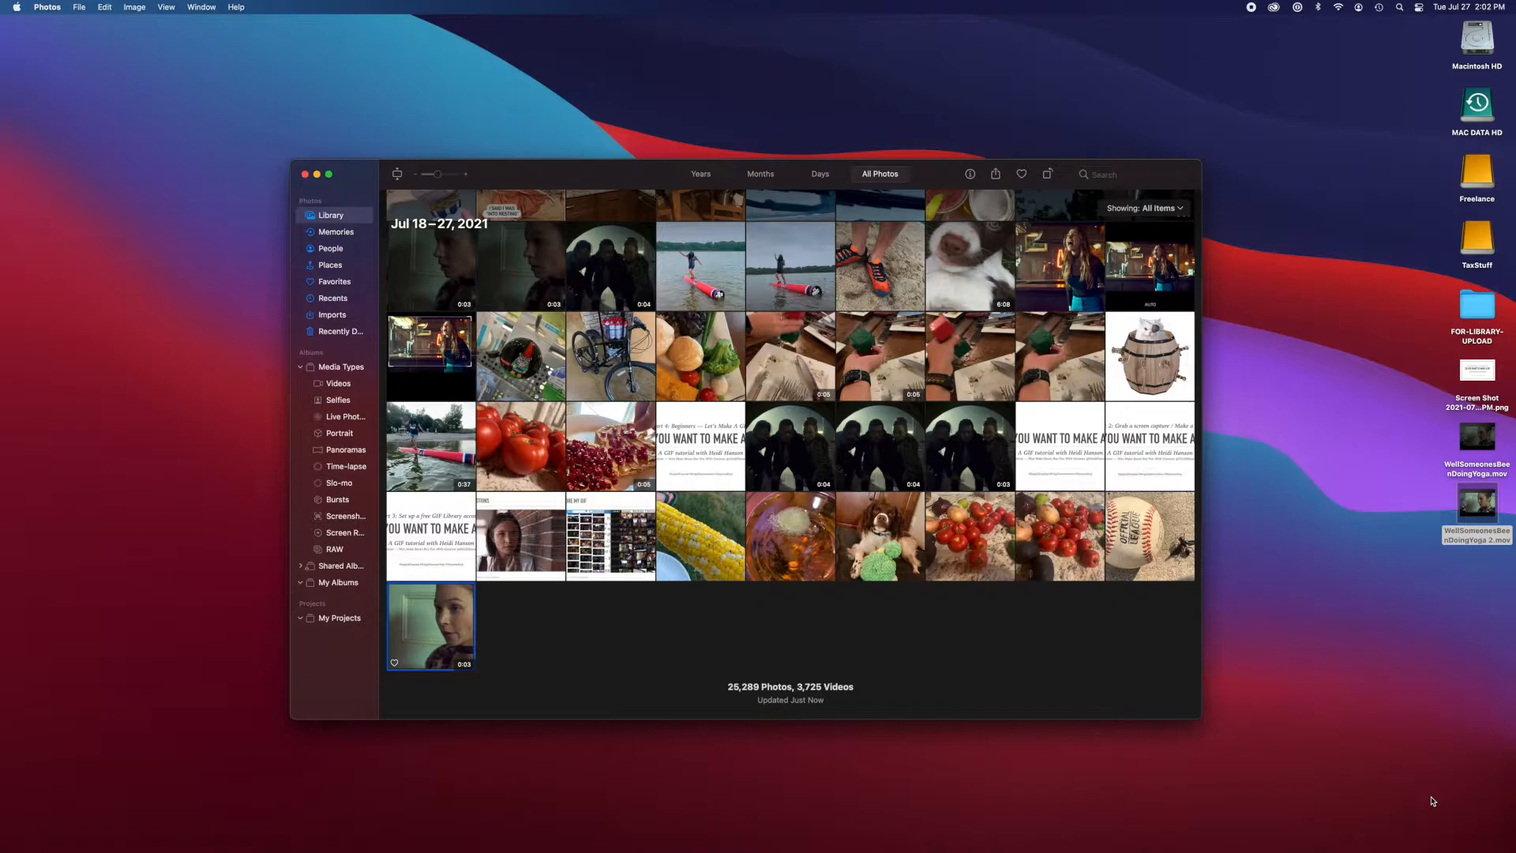
{"action": "left_click", "coordinate": [1411, 731]}
{"action": "left_click", "coordinate": [1492, 444]}
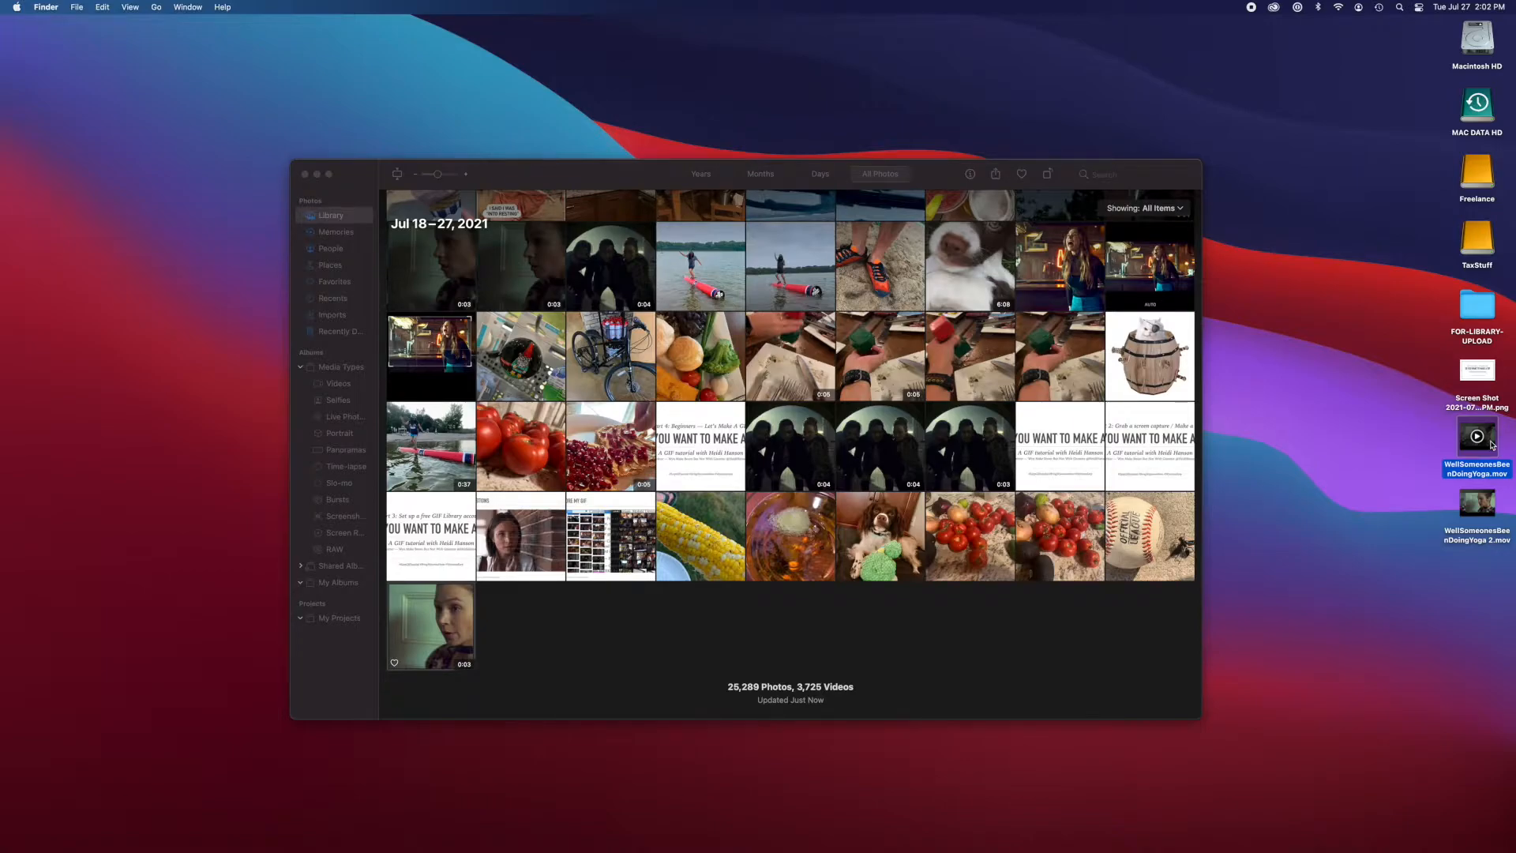
{"action": "key", "text": "space"}
{"action": "key", "text": "space"}
{"action": "left_click", "coordinate": [1492, 510]}
{"action": "key", "text": "space"}
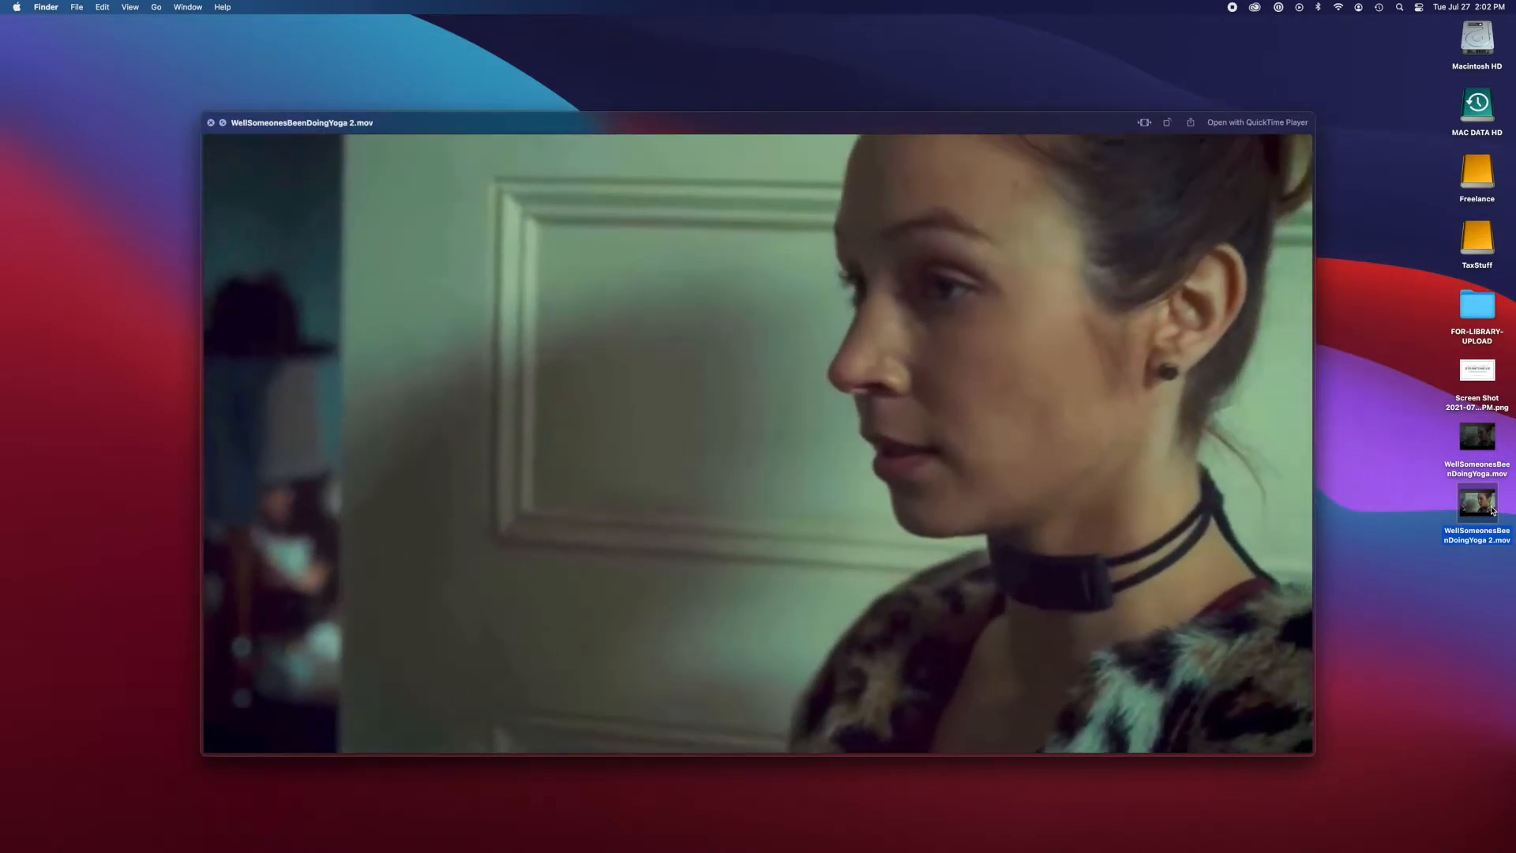
{"action": "key", "text": "space"}
Quit Photos and create a new movie project in iMovie
{"action": "left_click", "coordinate": [1236, 614]}
{"action": "left_click", "coordinate": [1042, 619]}
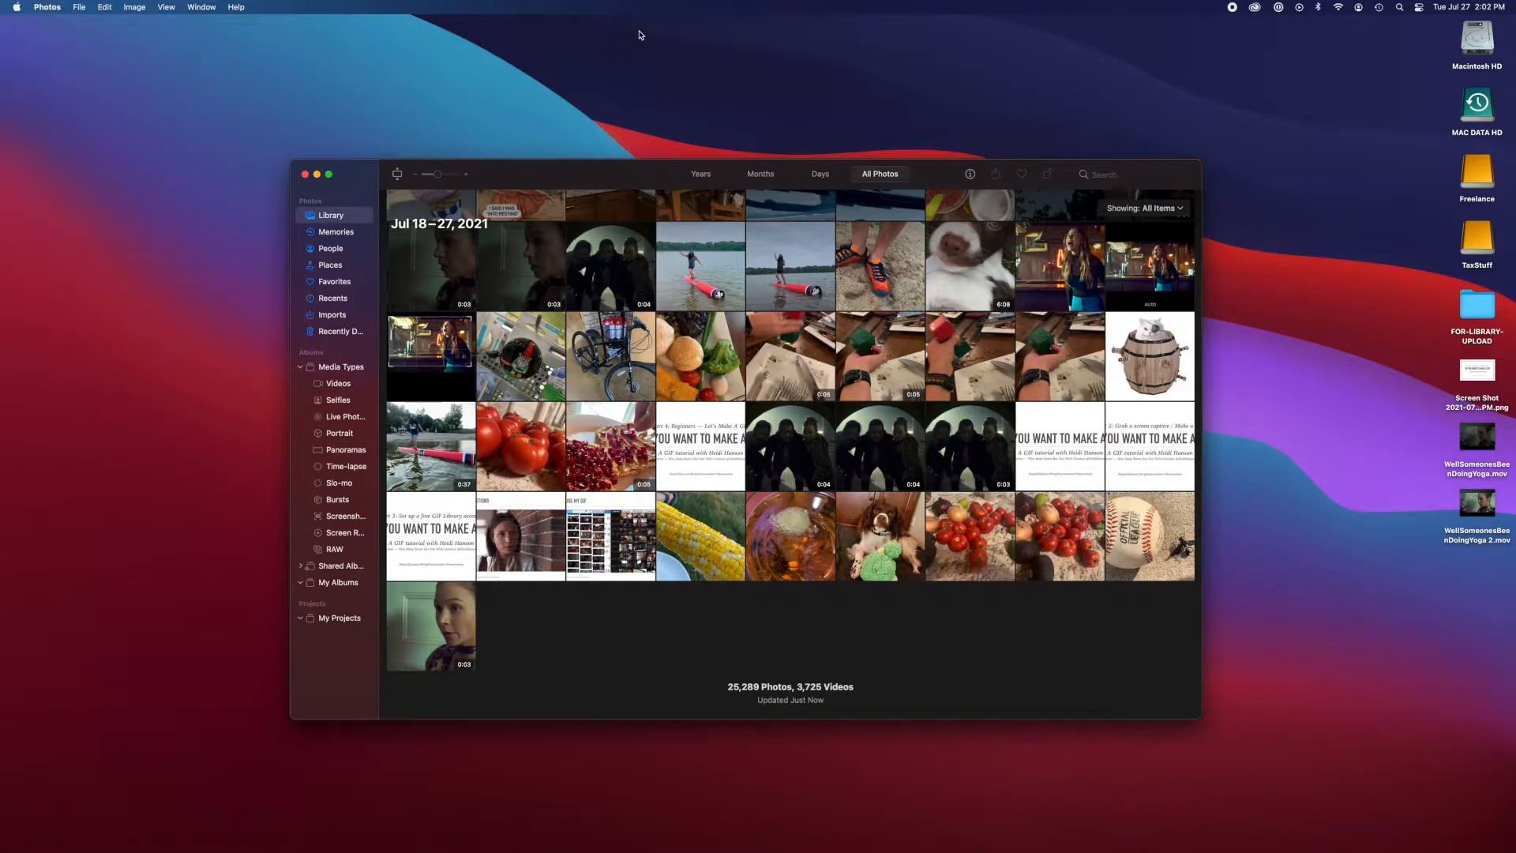
{"action": "key", "text": "super+q"}
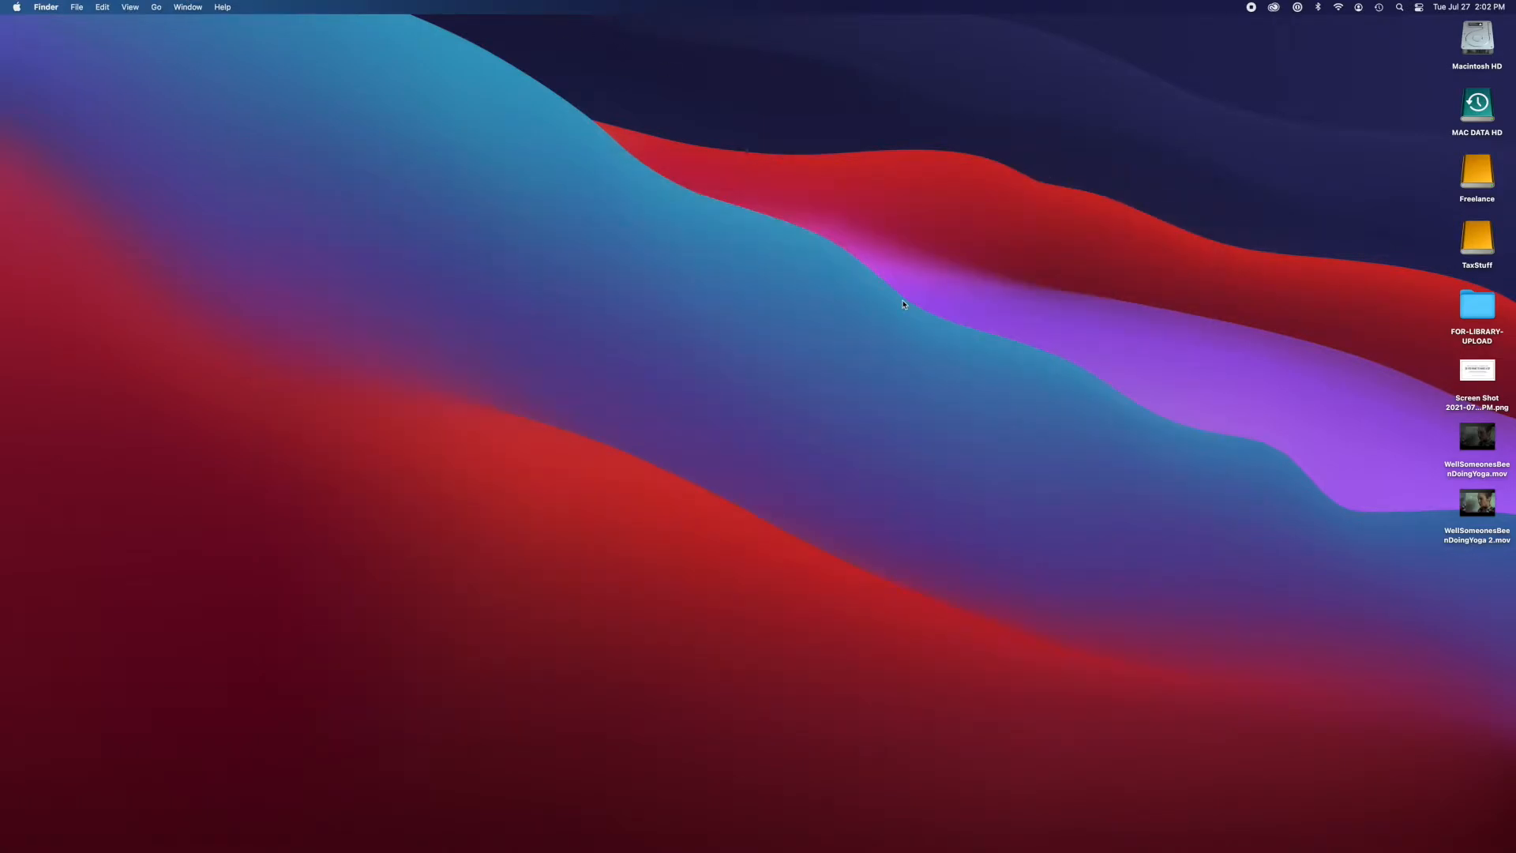
{"action": "key", "text": "F4"}
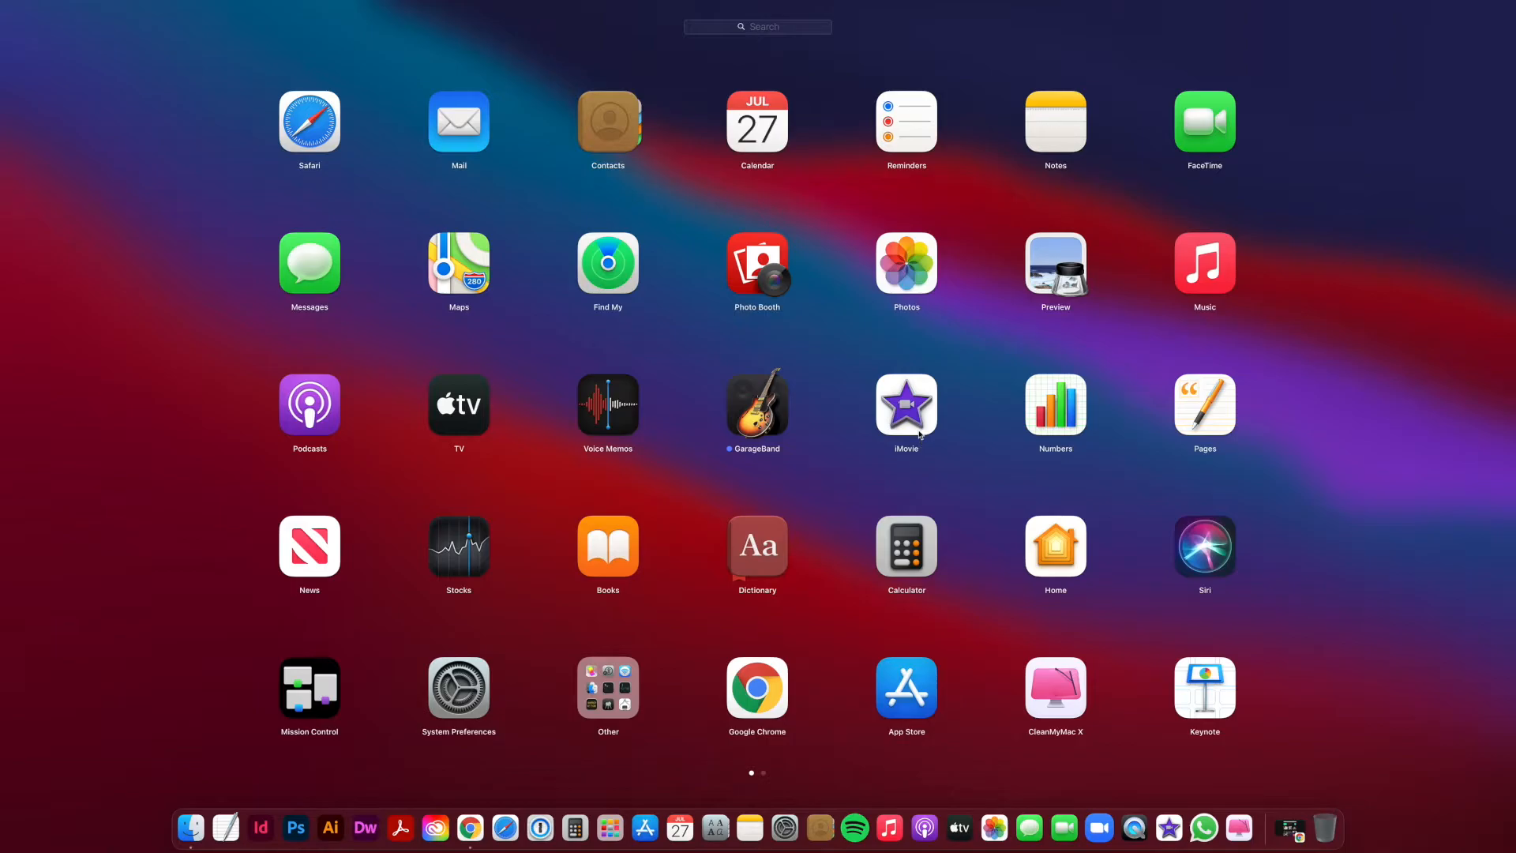
{"action": "left_click", "coordinate": [905, 414]}
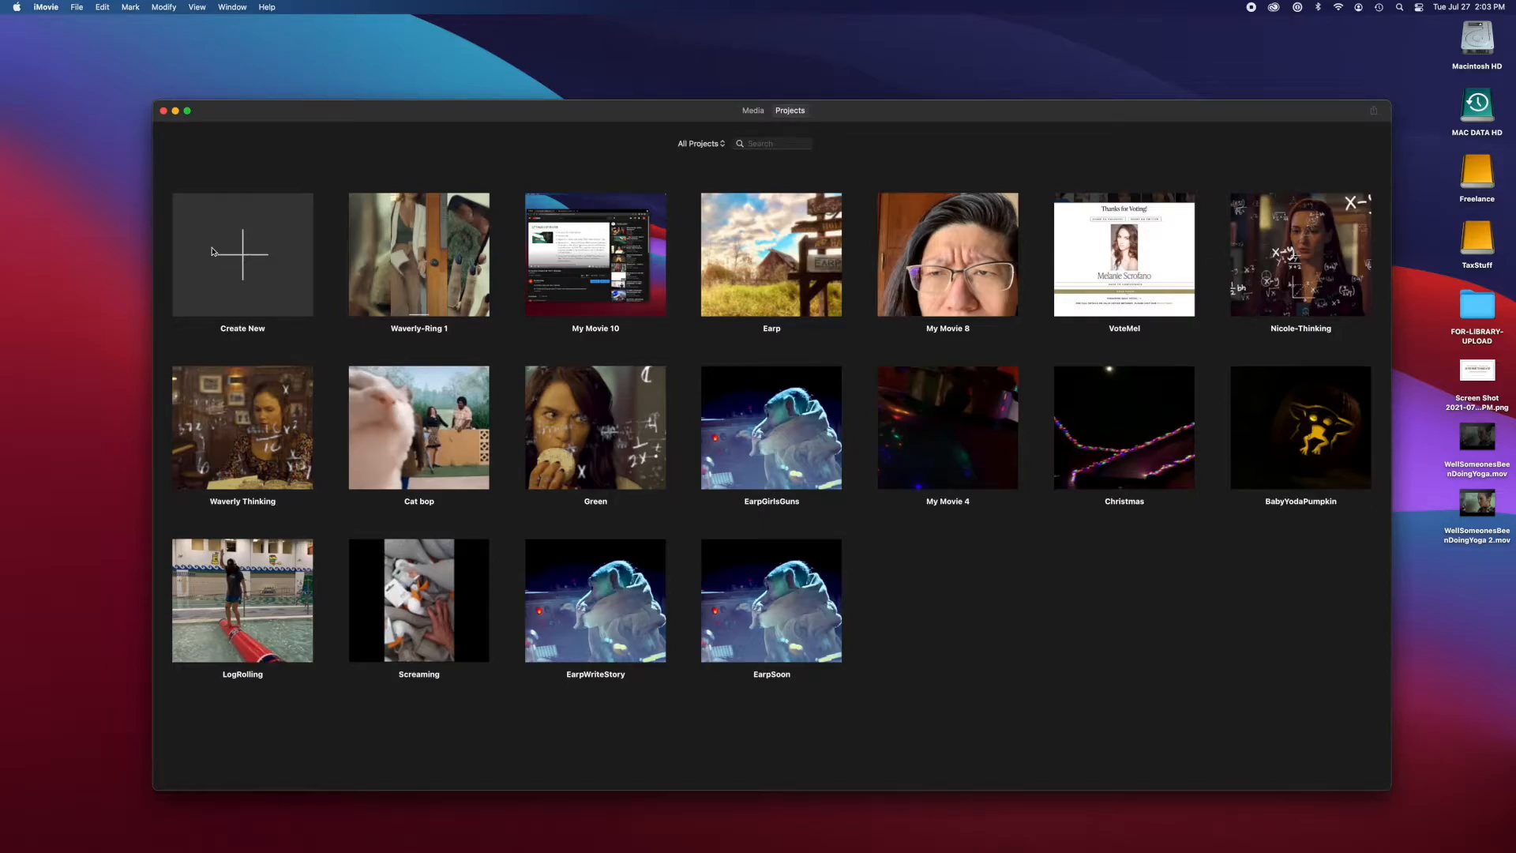
{"action": "left_click", "coordinate": [242, 259]}
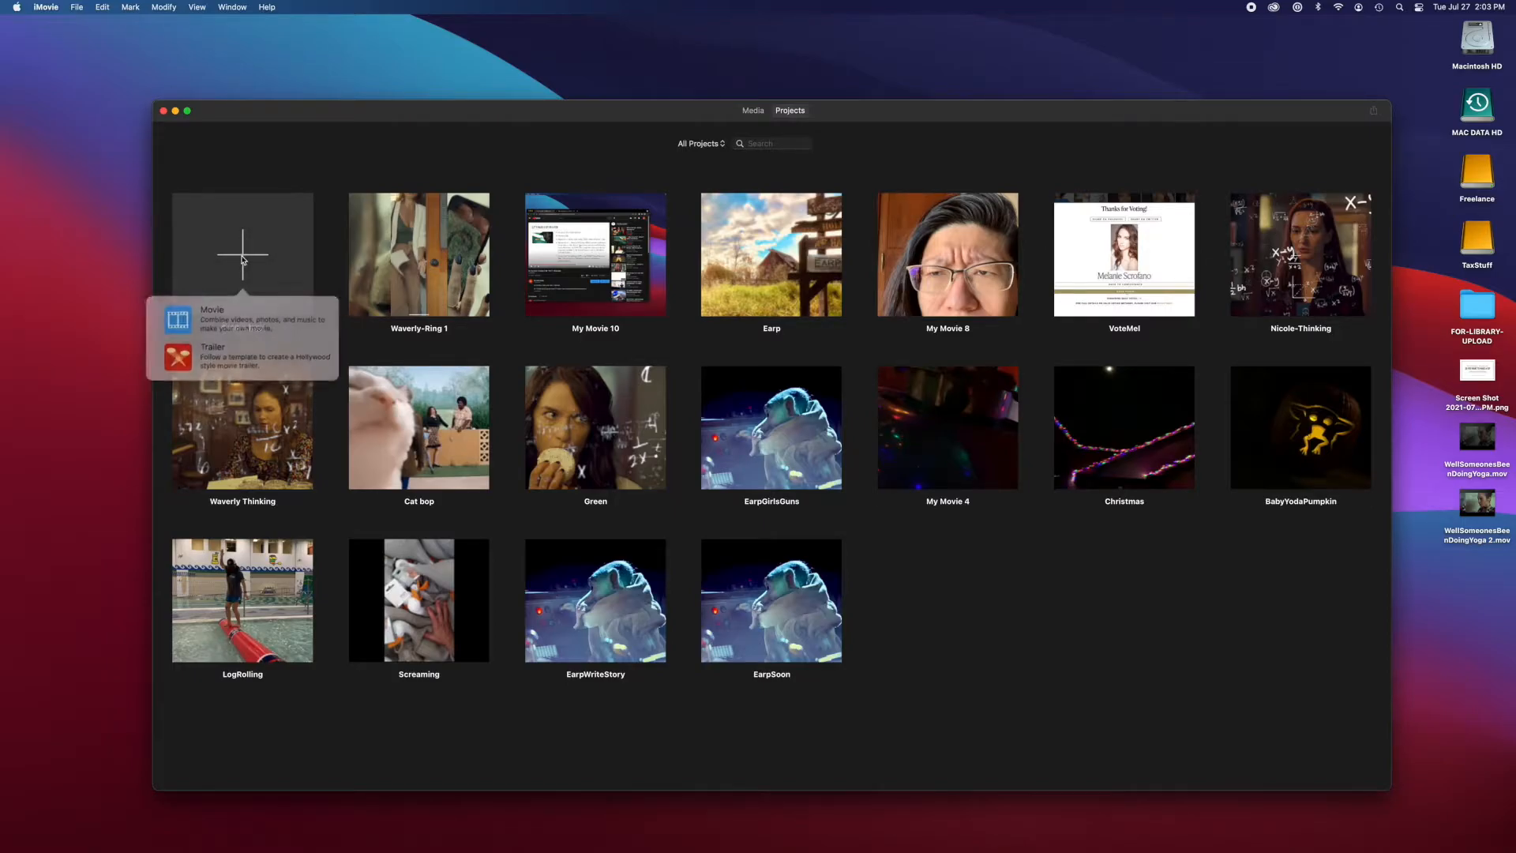
{"action": "left_click", "coordinate": [211, 319]}
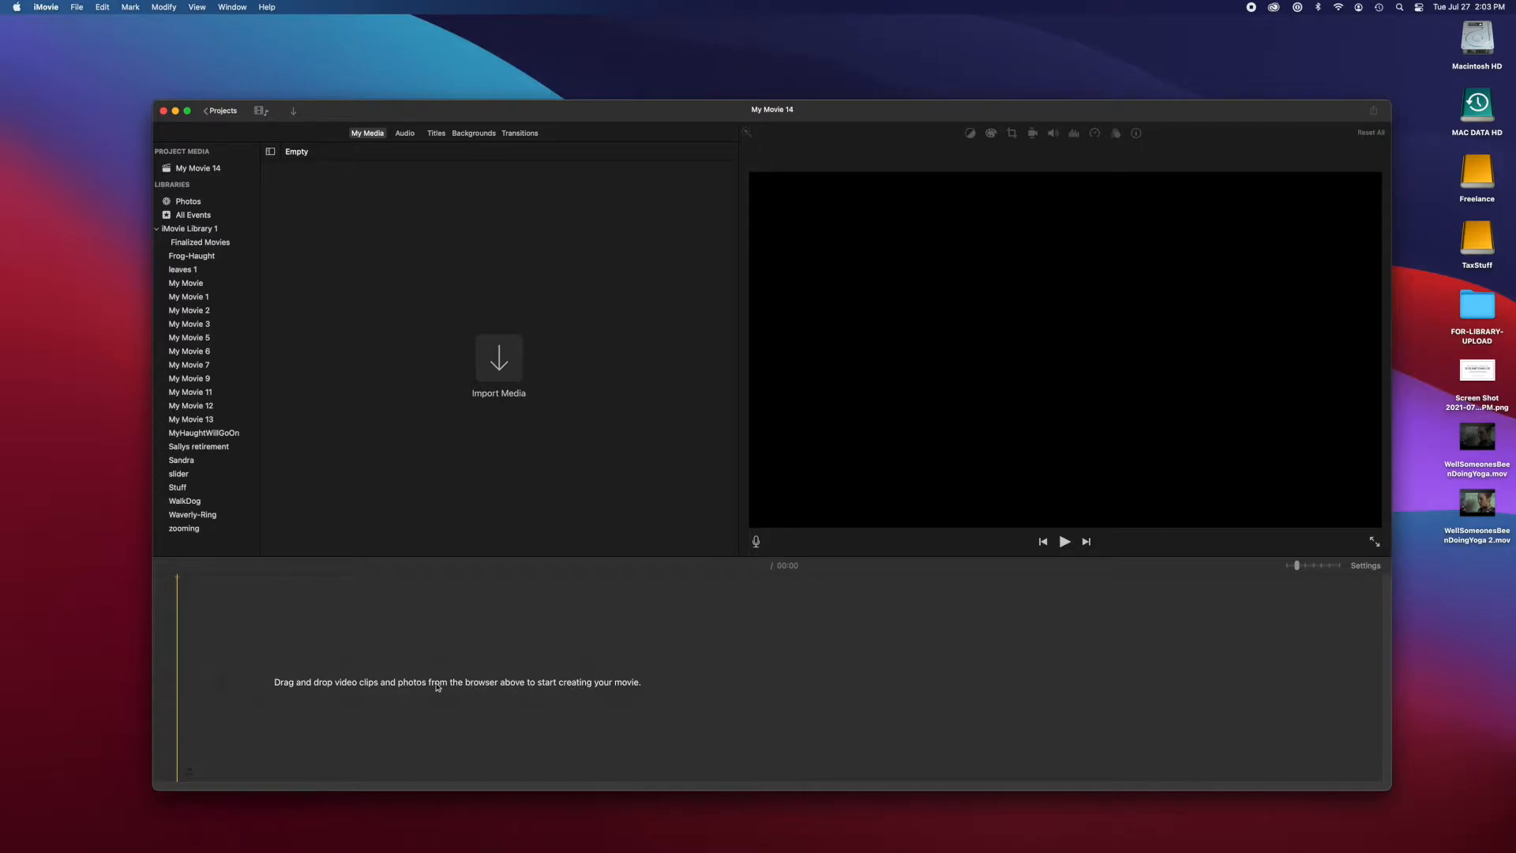
Add WellSomeonesBeenDoingYoga 2.mov from the desktop to the start of the project timeline and play it
{"action": "left_click", "coordinate": [1502, 493]}
{"action": "left_click_drag", "start_coordinate": [1477, 502], "coordinate": [191, 688]}
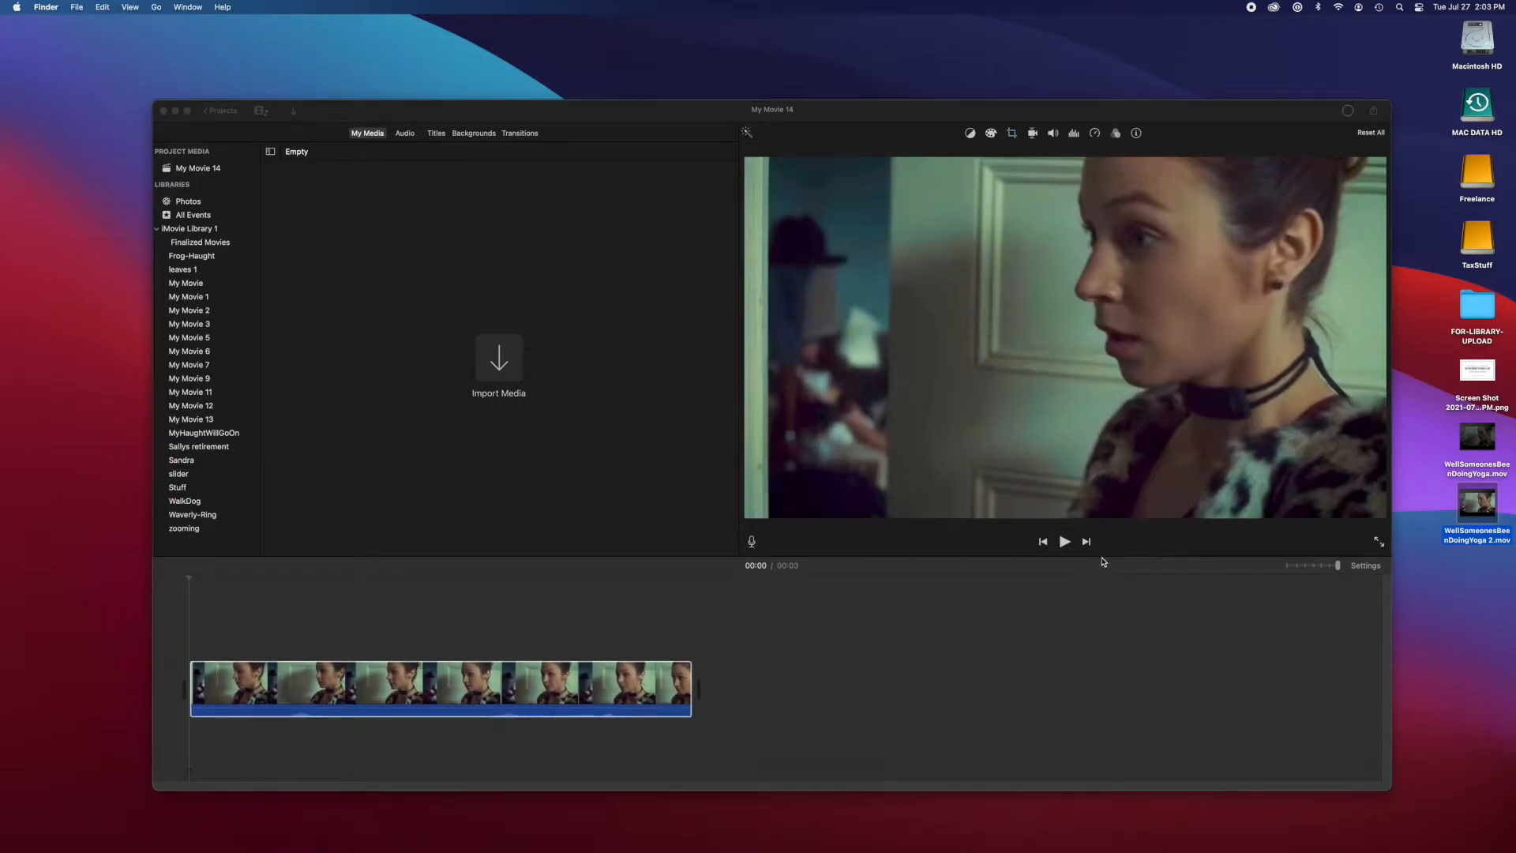
{"action": "left_click", "coordinate": [1064, 540]}
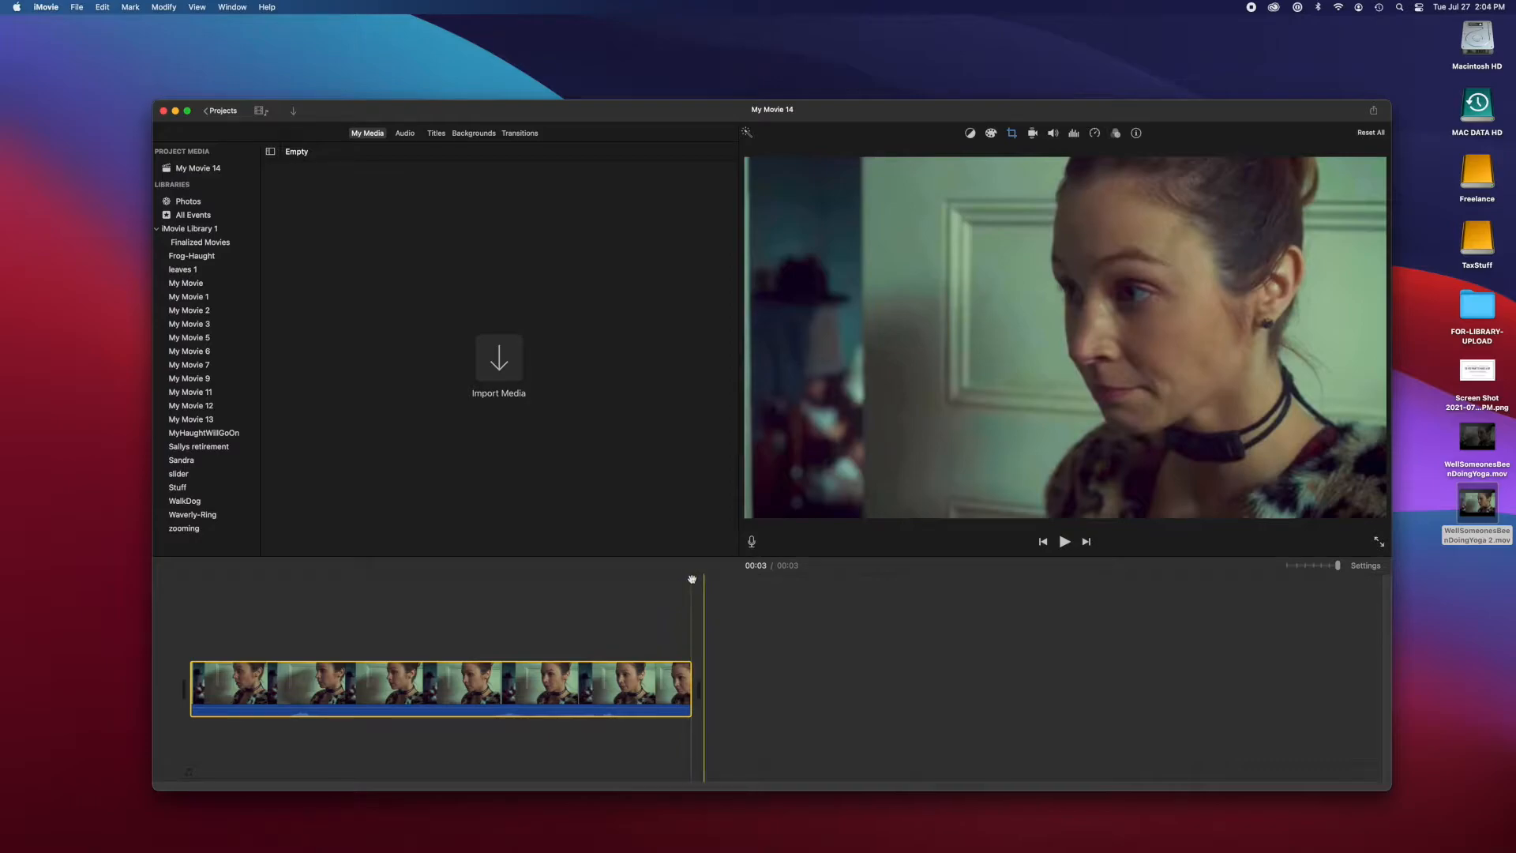
Return the playhead to the start of the timeline and play the clip through to its end
{"action": "left_click_drag", "start_coordinate": [690, 578], "coordinate": [195, 611]}
{"action": "left_click", "coordinate": [194, 611]}
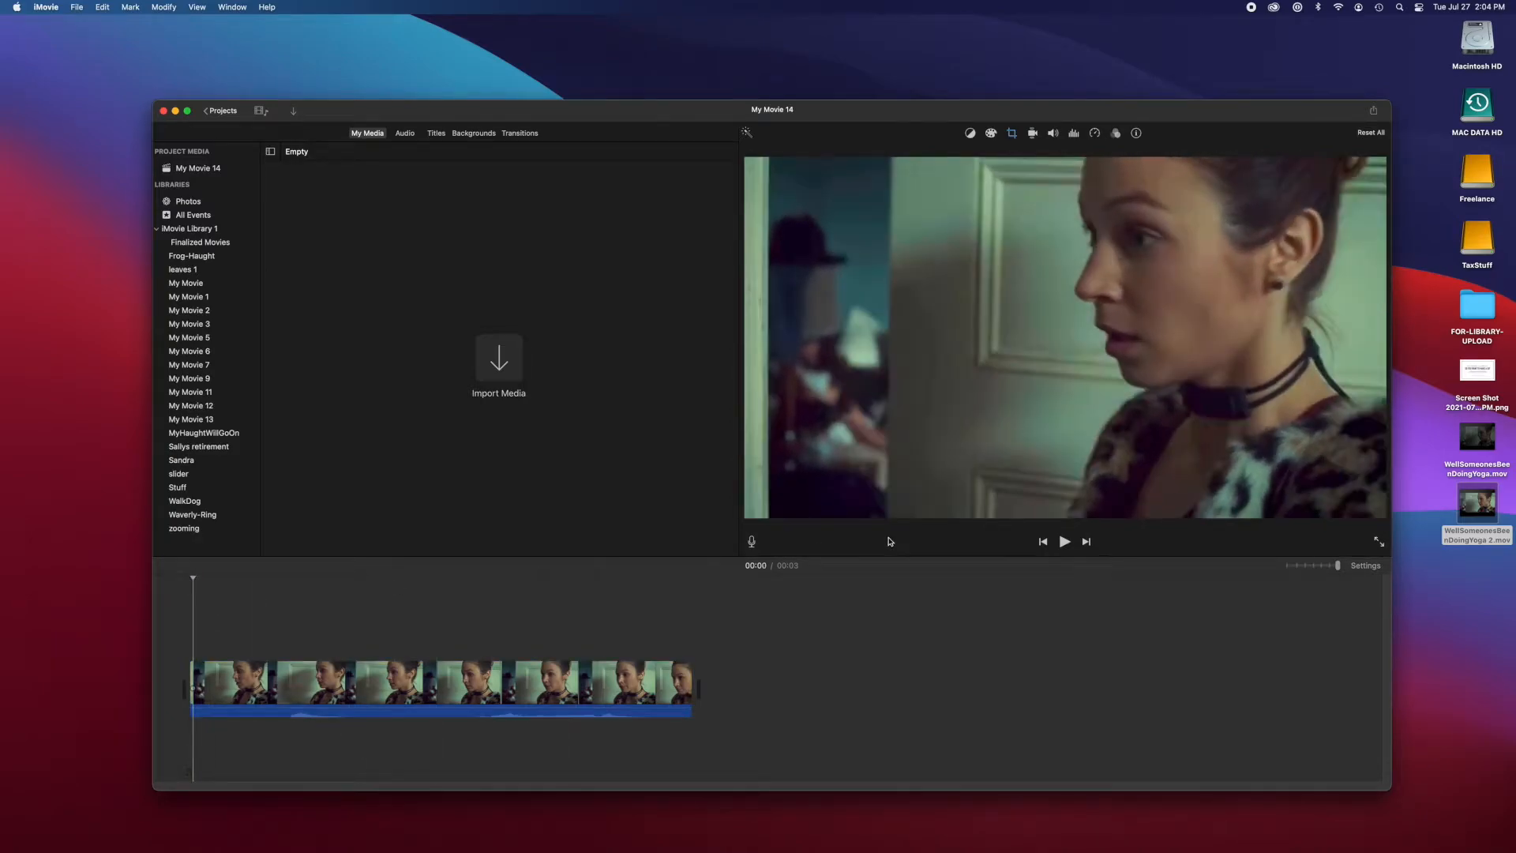
{"action": "left_click", "coordinate": [1064, 542]}
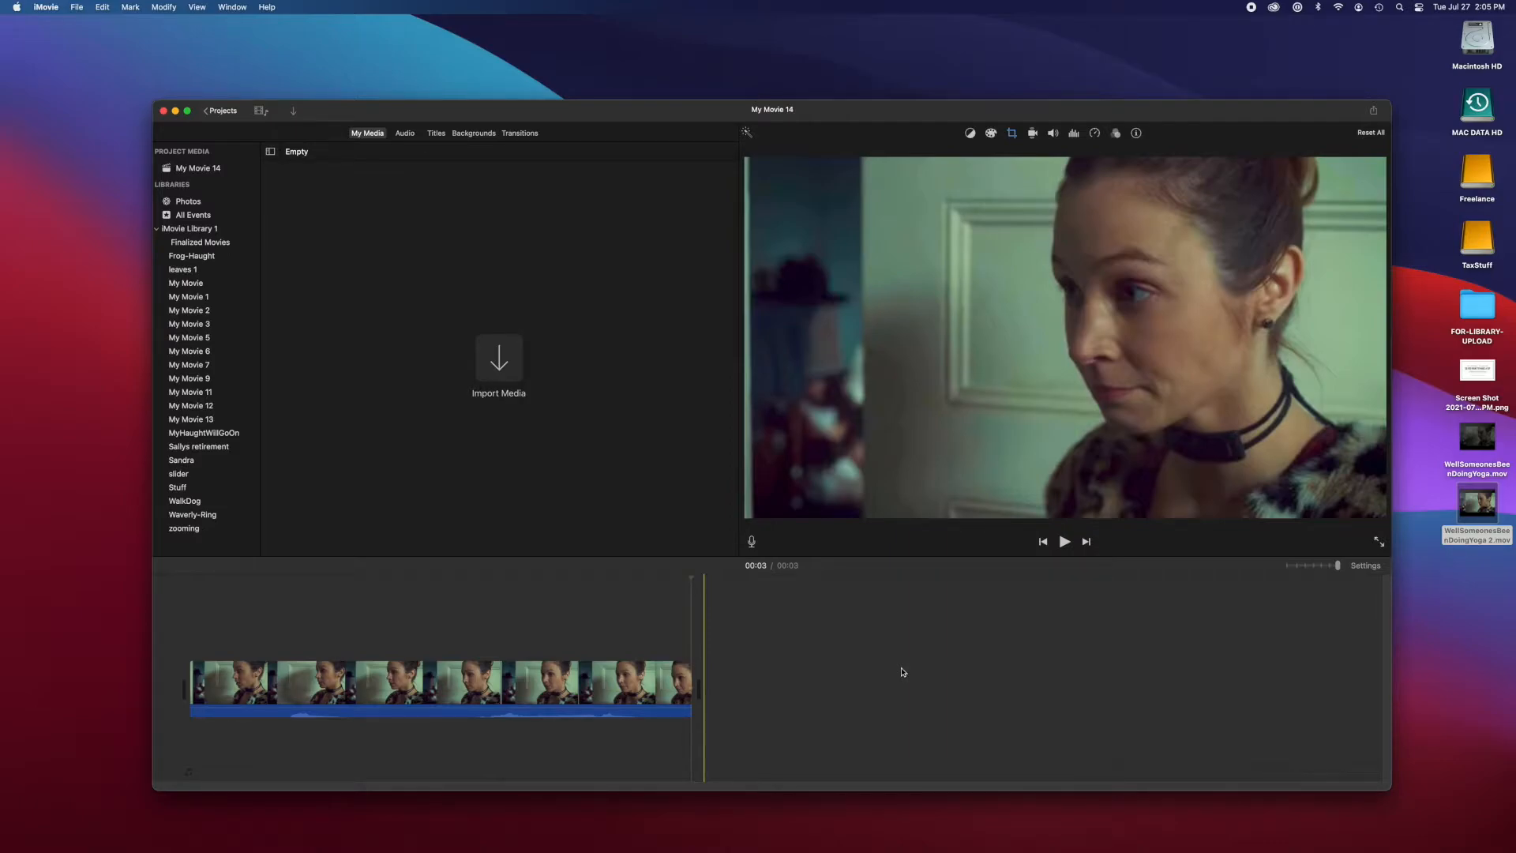
{"action": "left_click_drag", "start_coordinate": [702, 581], "coordinate": [690, 579]}
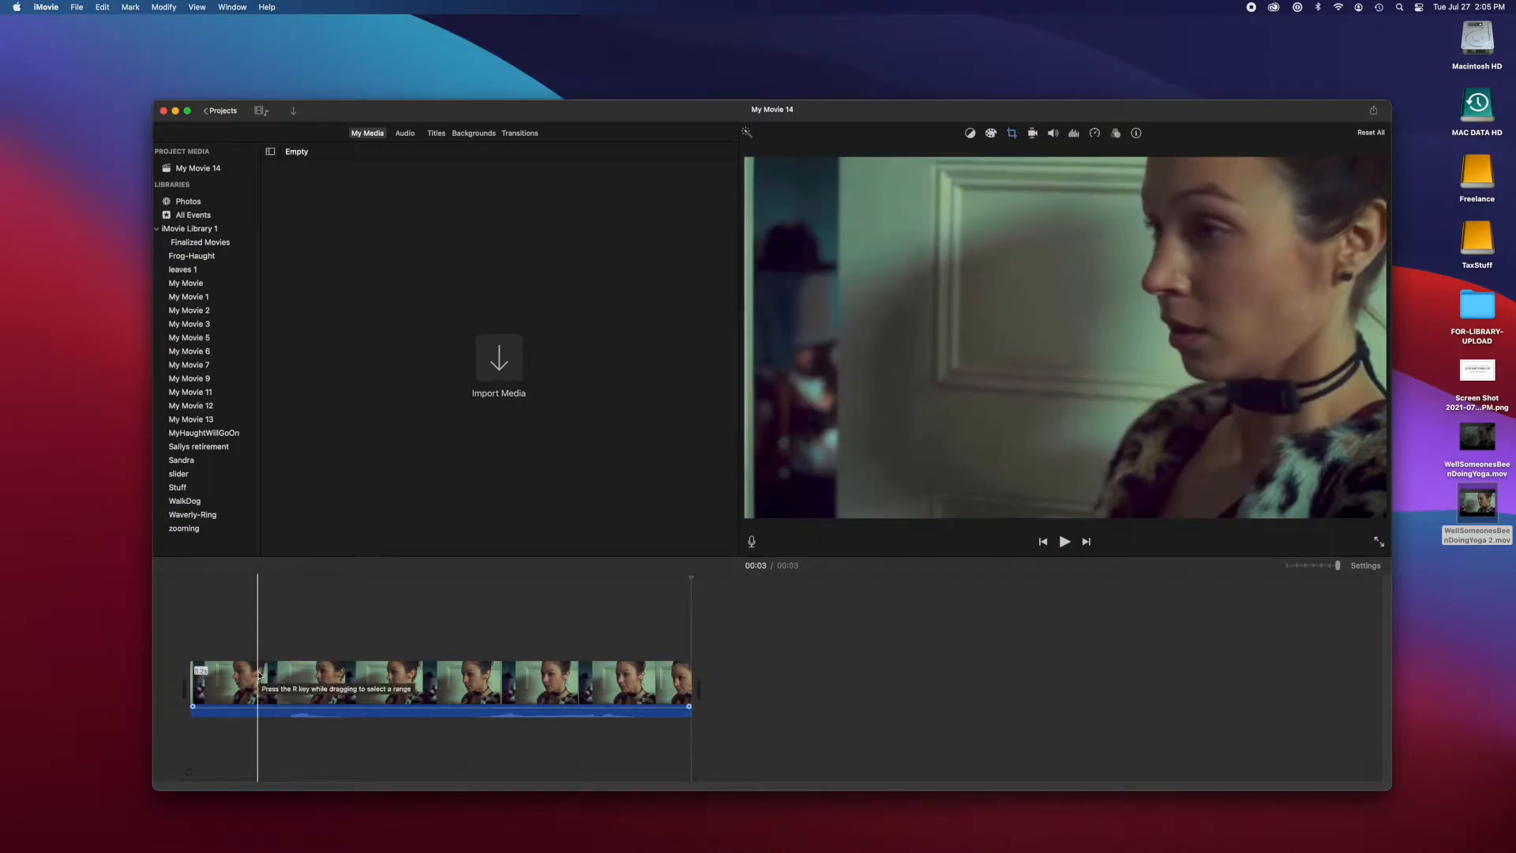
Split the clip in the timeline near its beginning, within the first second
{"action": "left_click", "coordinate": [260, 676]}
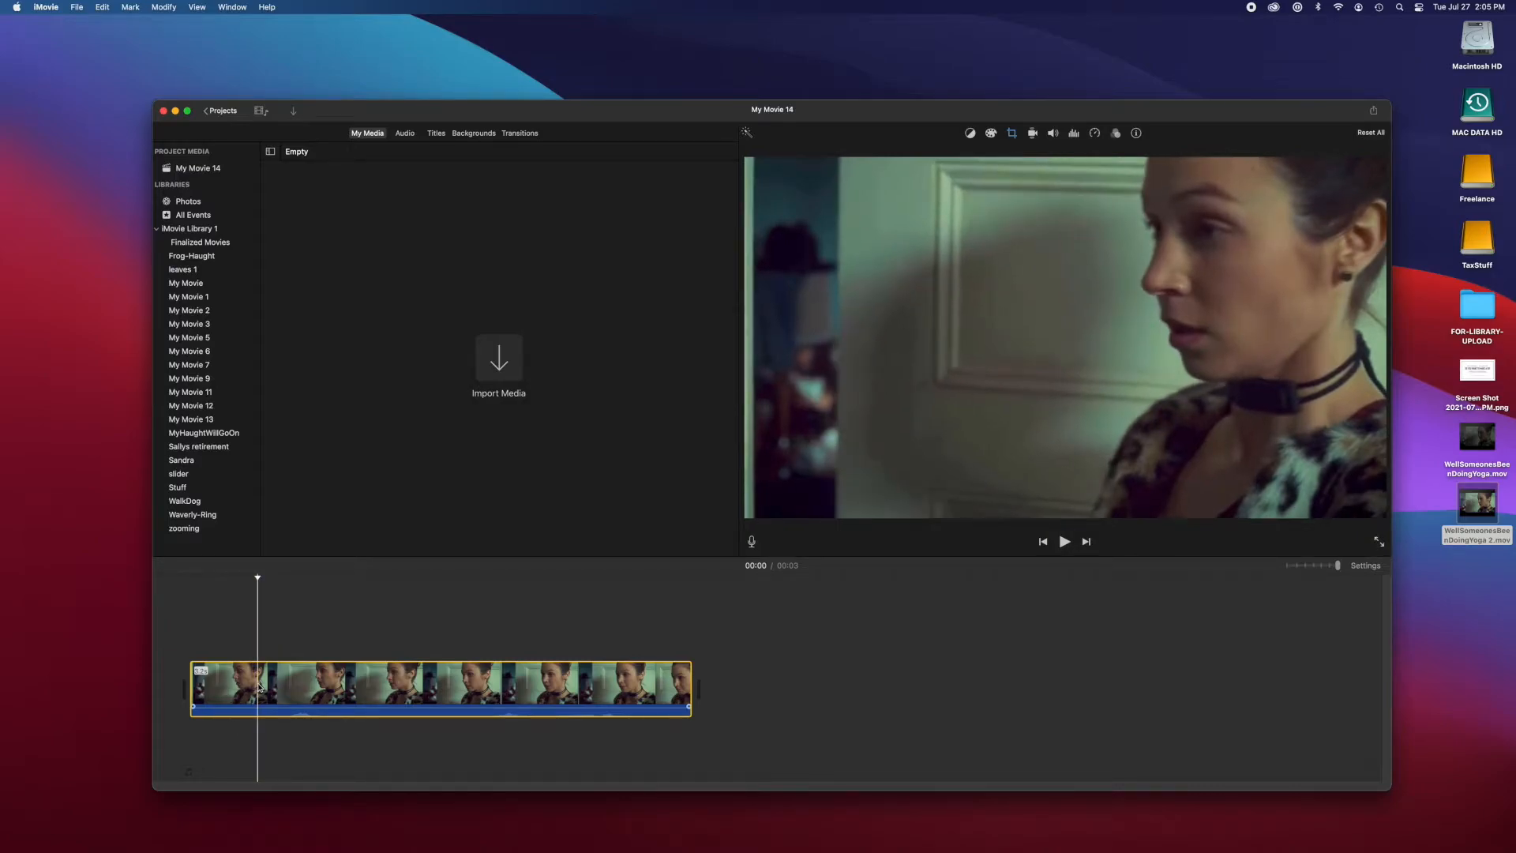
{"action": "right_click", "coordinate": [259, 687]}
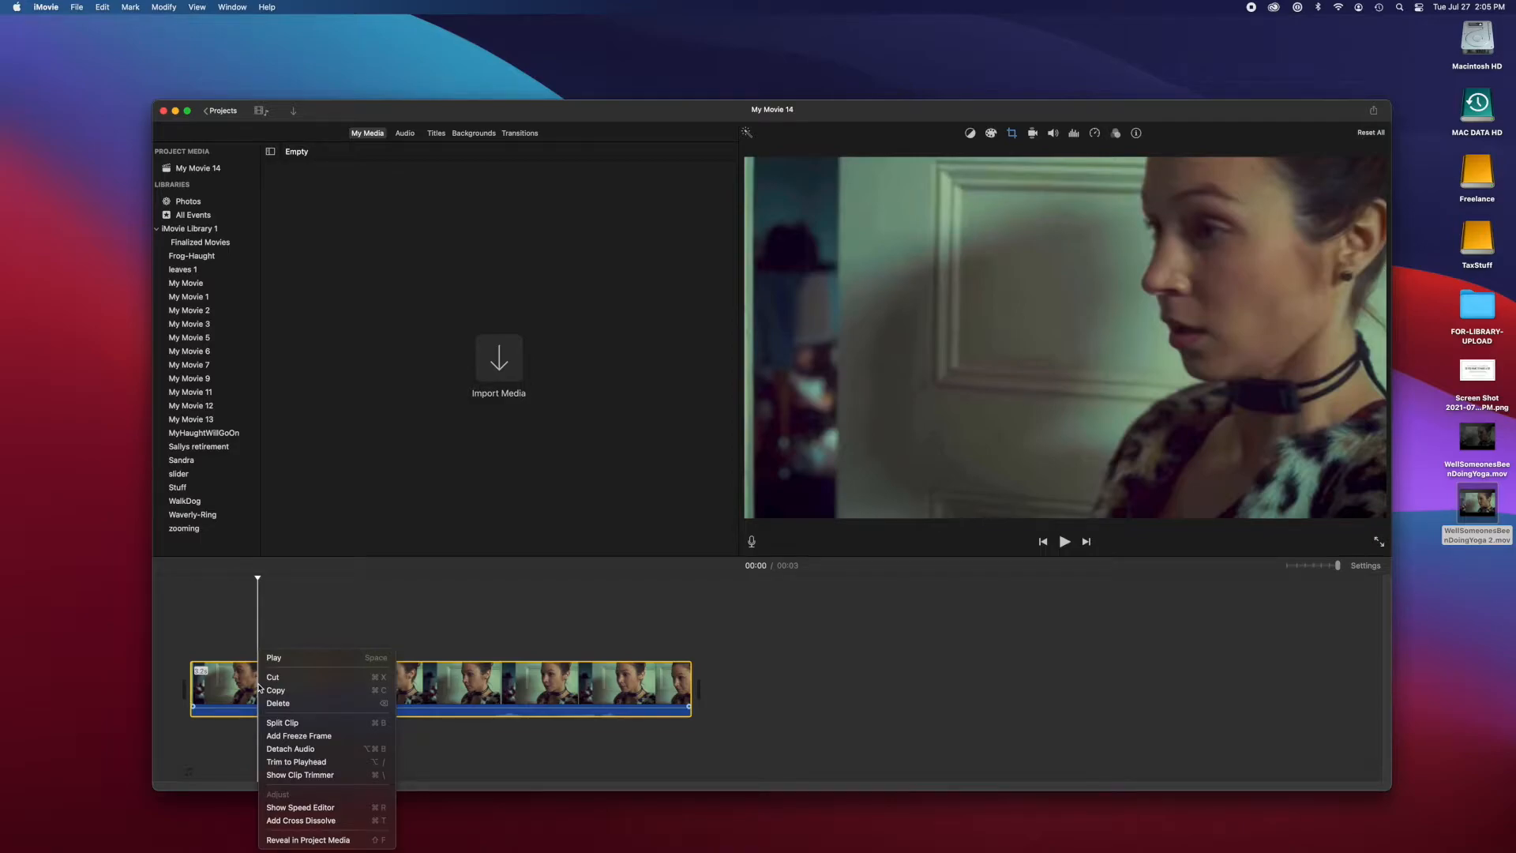
{"action": "left_click", "coordinate": [285, 723]}
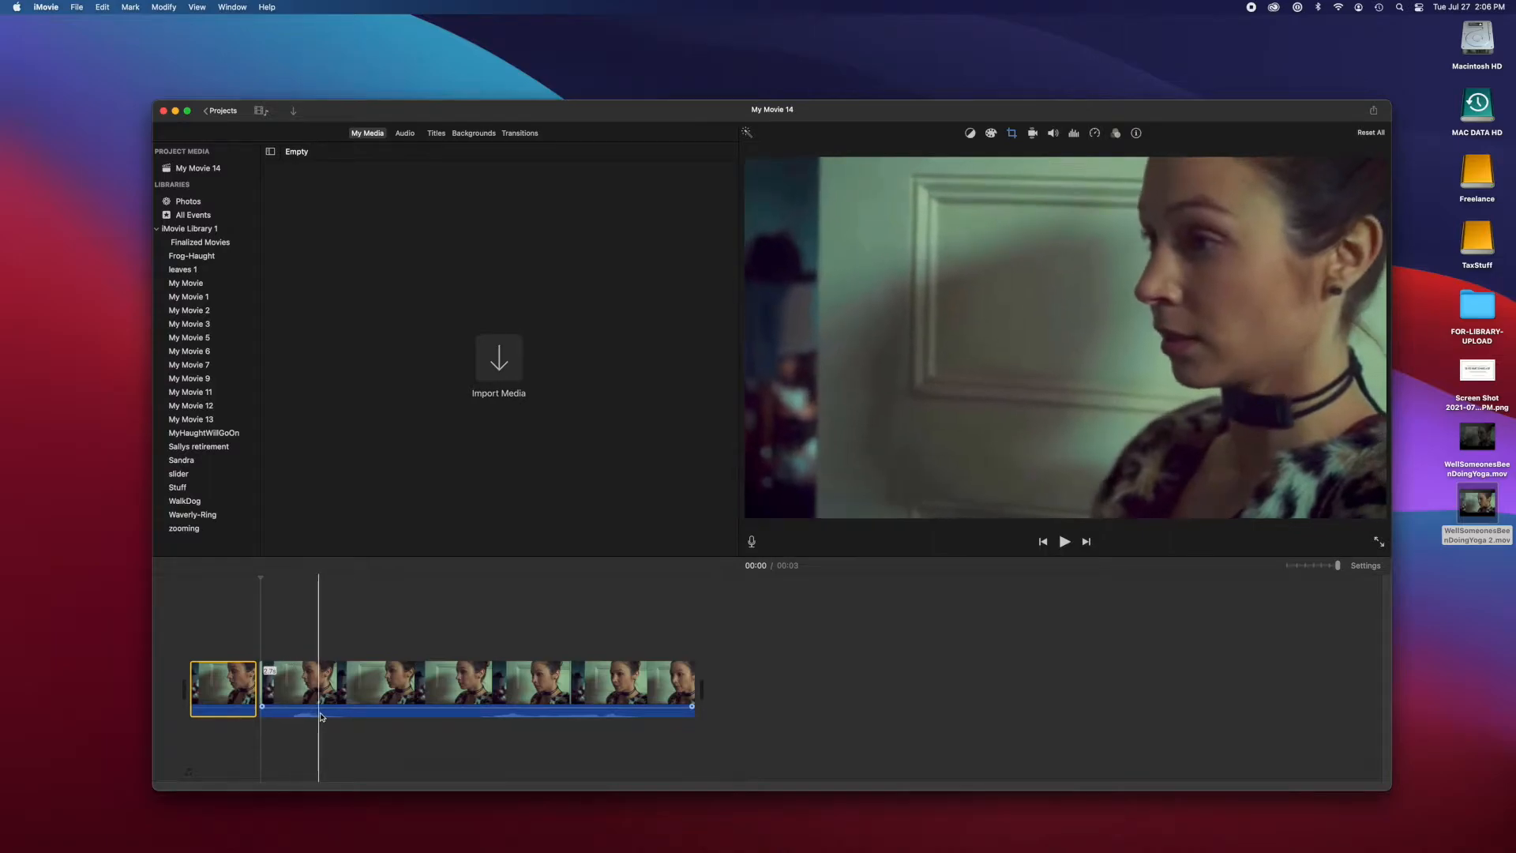
Play the two split segments from the start, pausing and resuming to check the cut point
{"action": "left_click", "coordinate": [168, 710]}
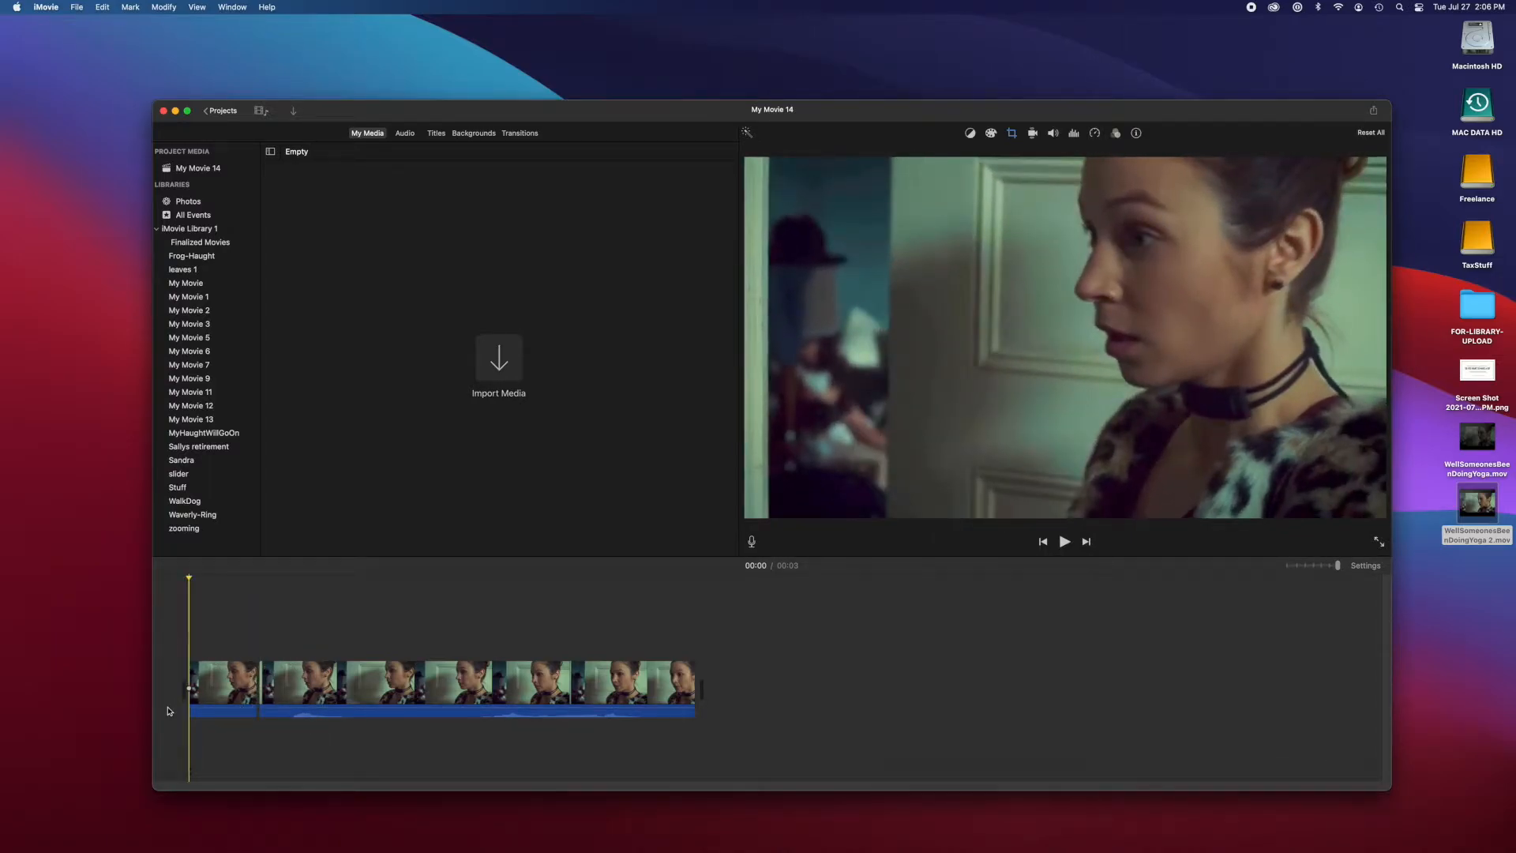
{"action": "key", "text": "space"}
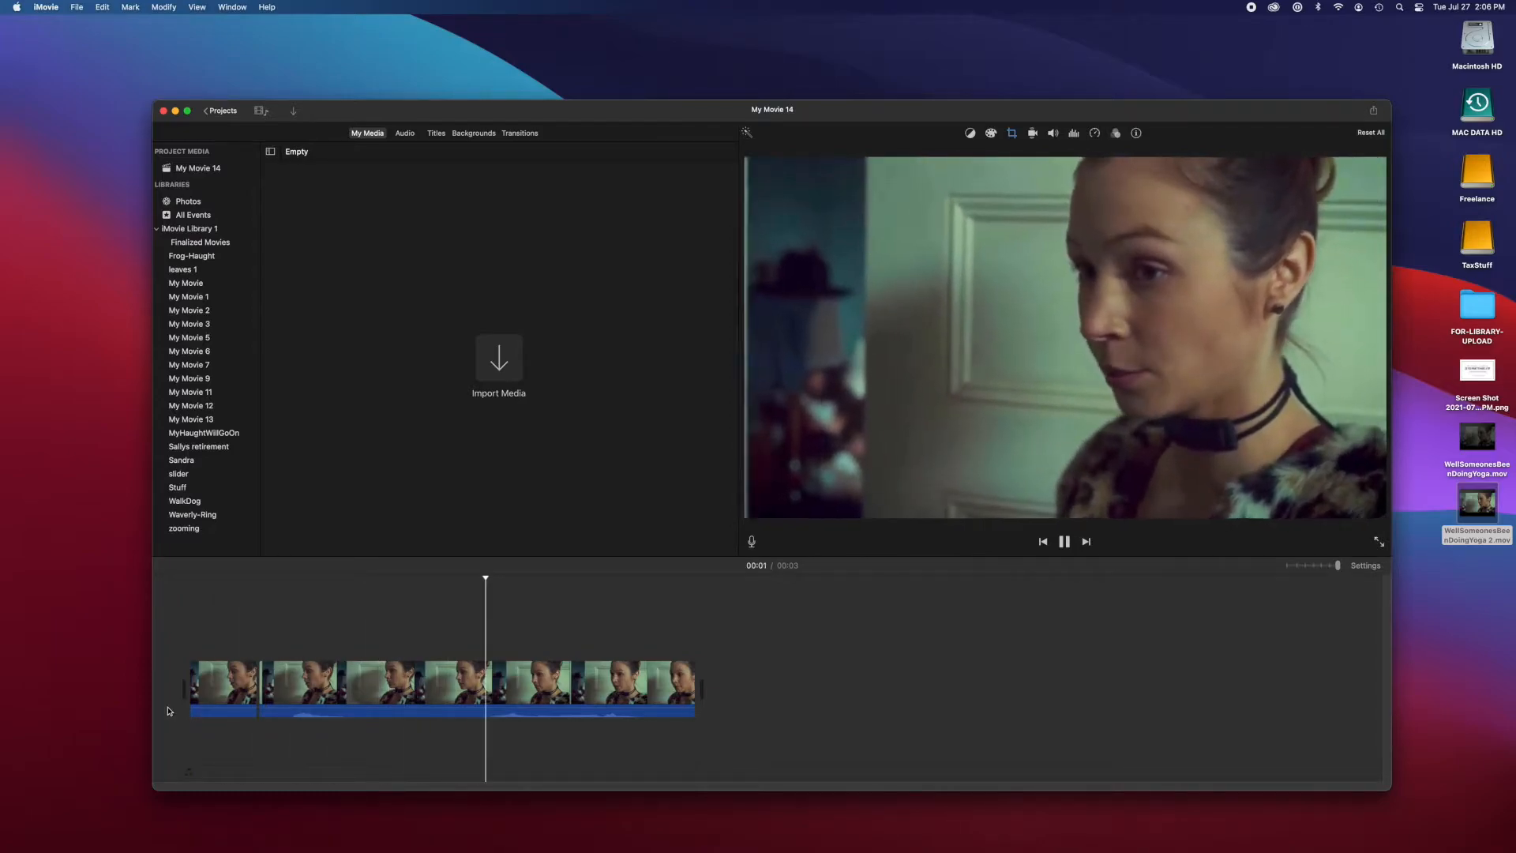
{"action": "key", "text": "space"}
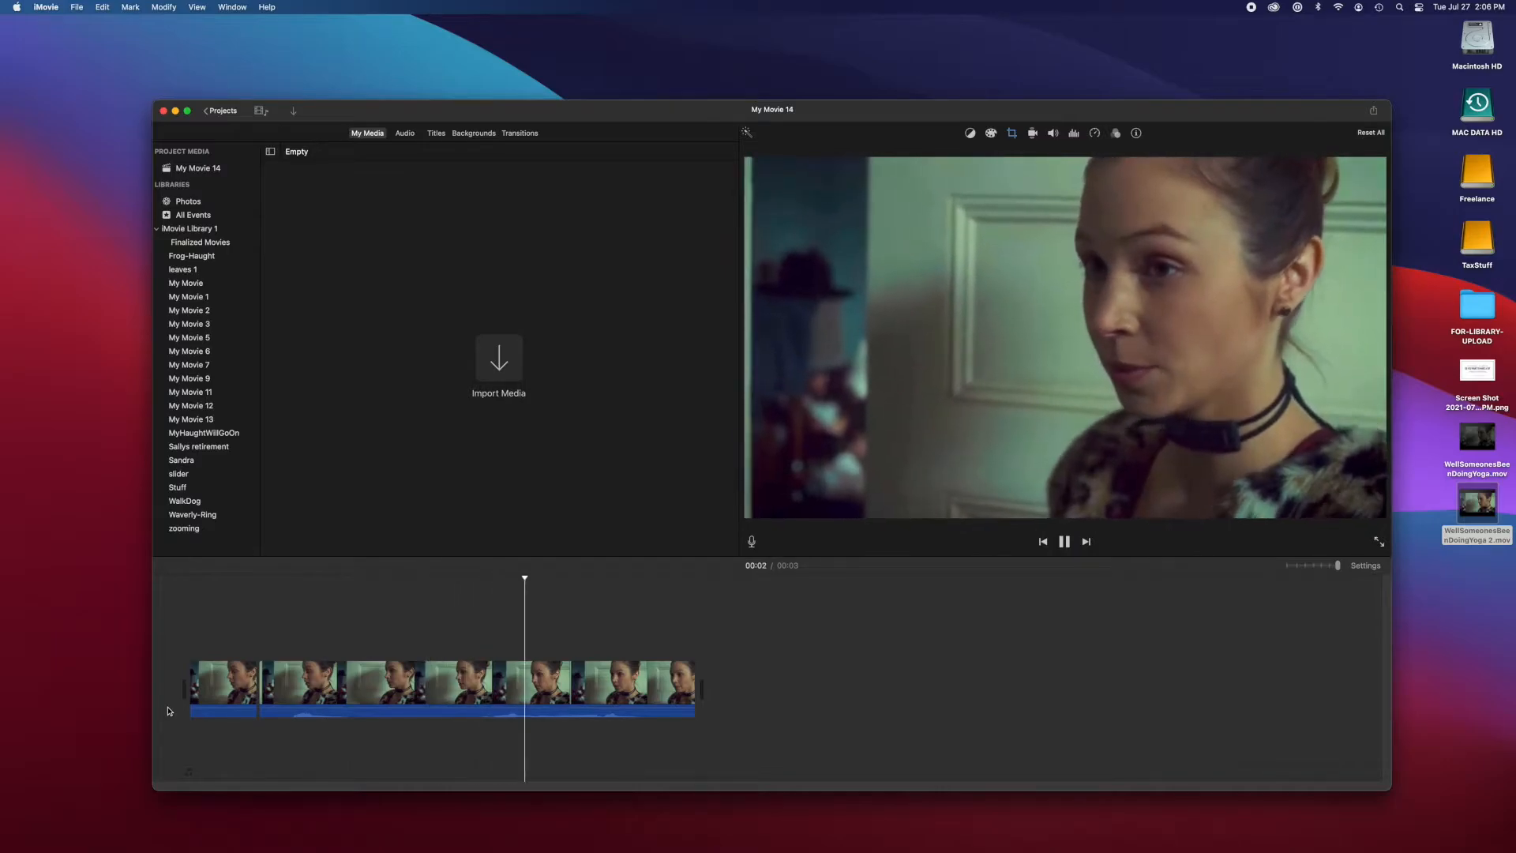
{"action": "key", "text": "space"}
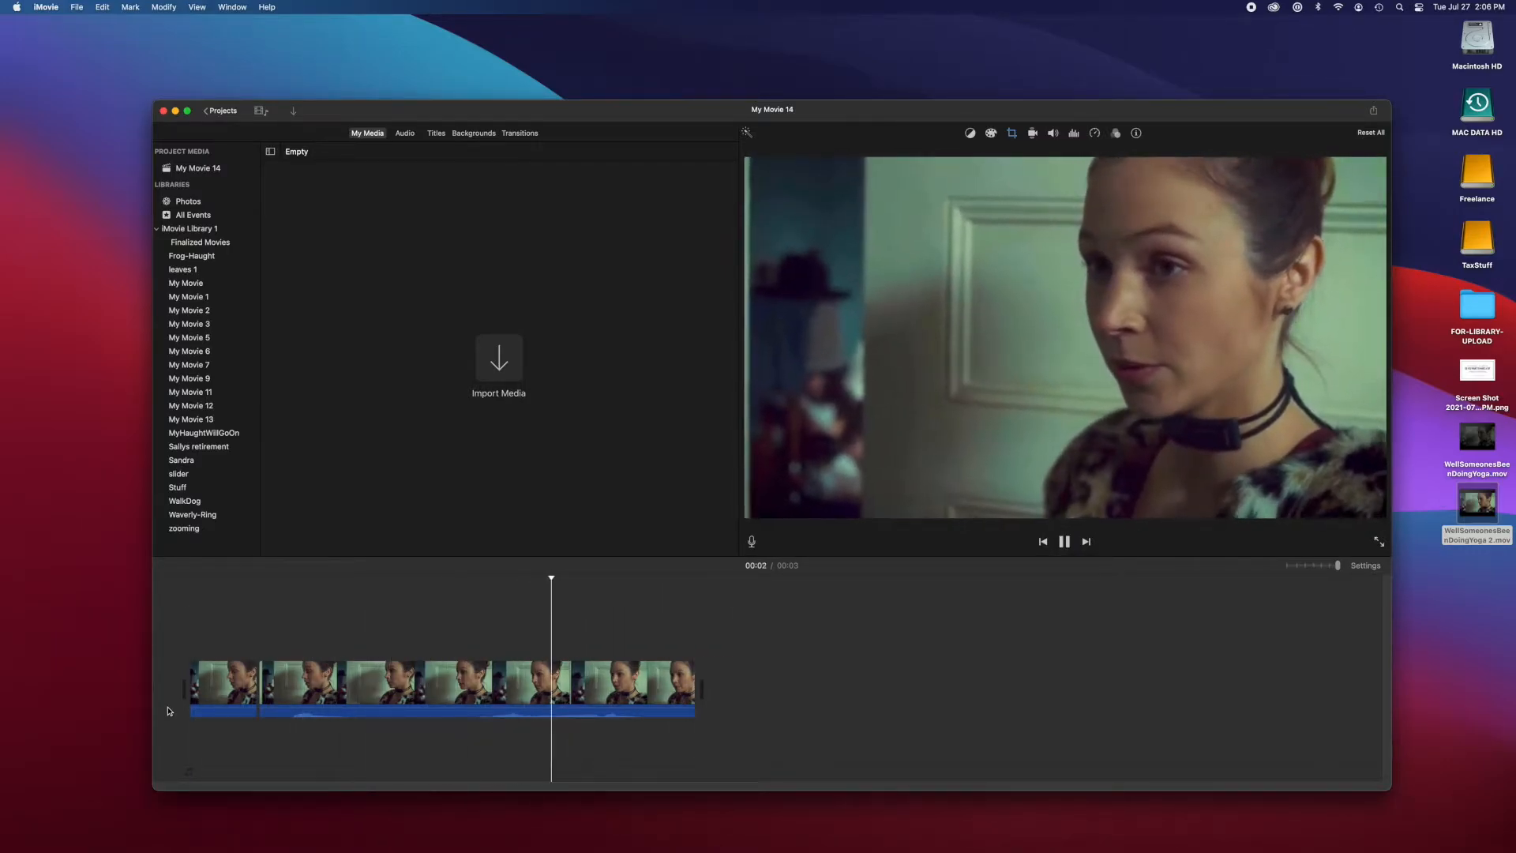
{"action": "key", "text": "space"}
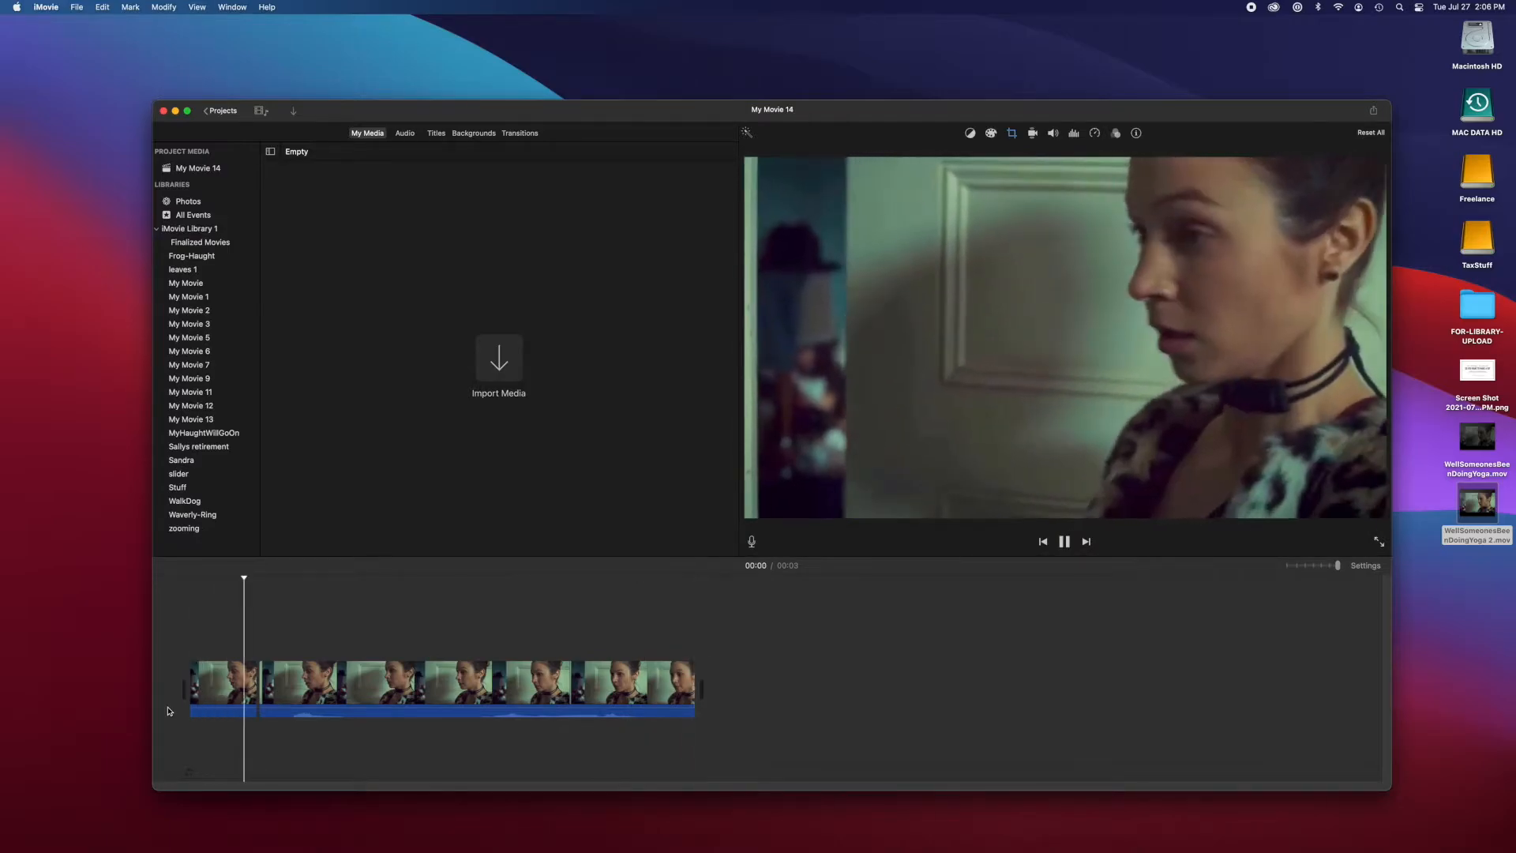
Undo the last split of the clip and check the available editing commands
{"action": "left_click", "coordinate": [231, 692]}
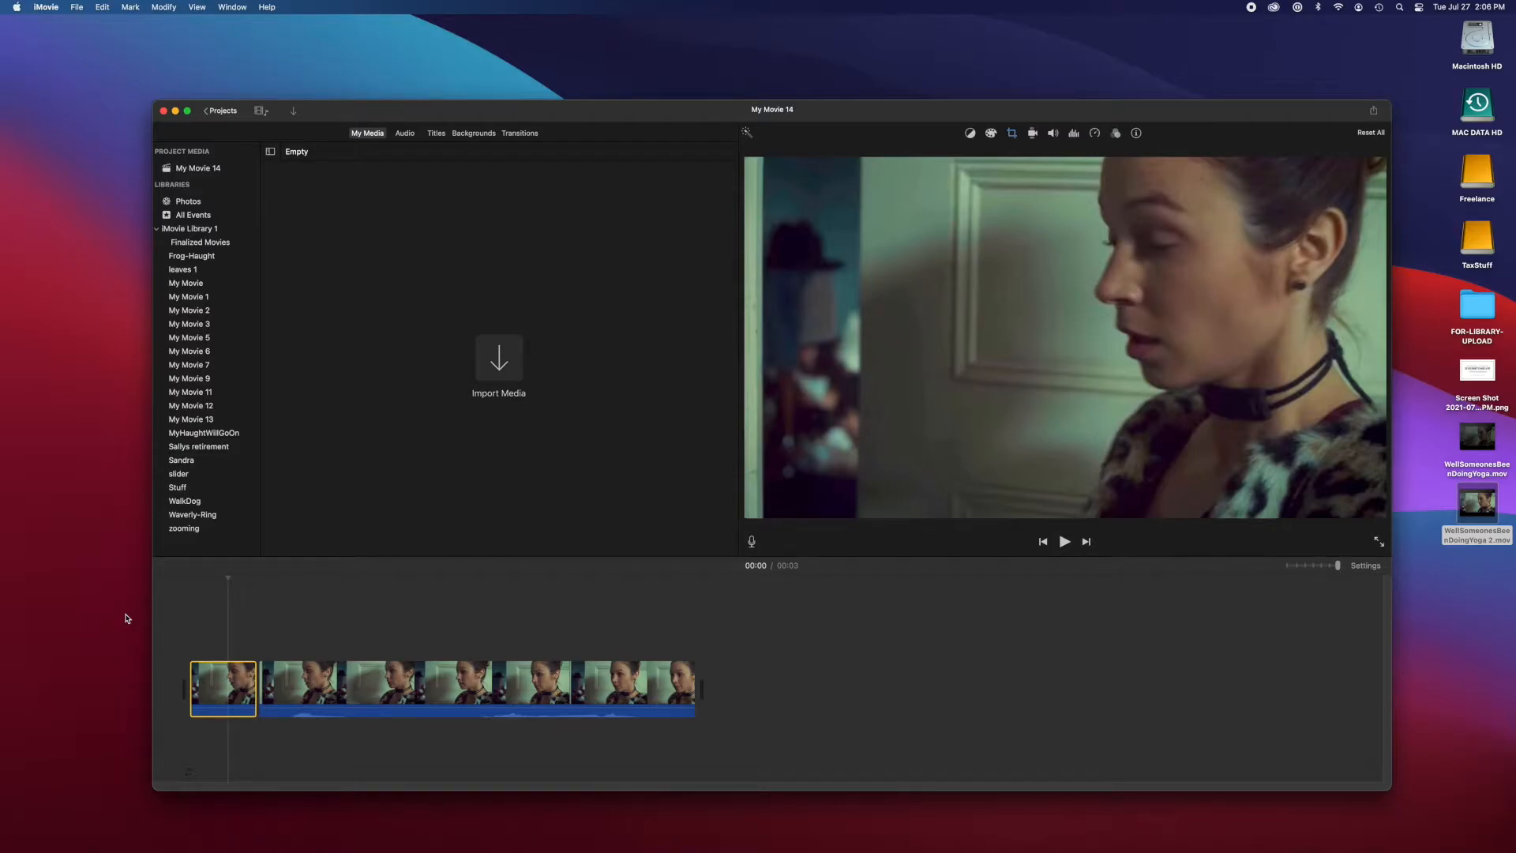
{"action": "key", "text": "super+z"}
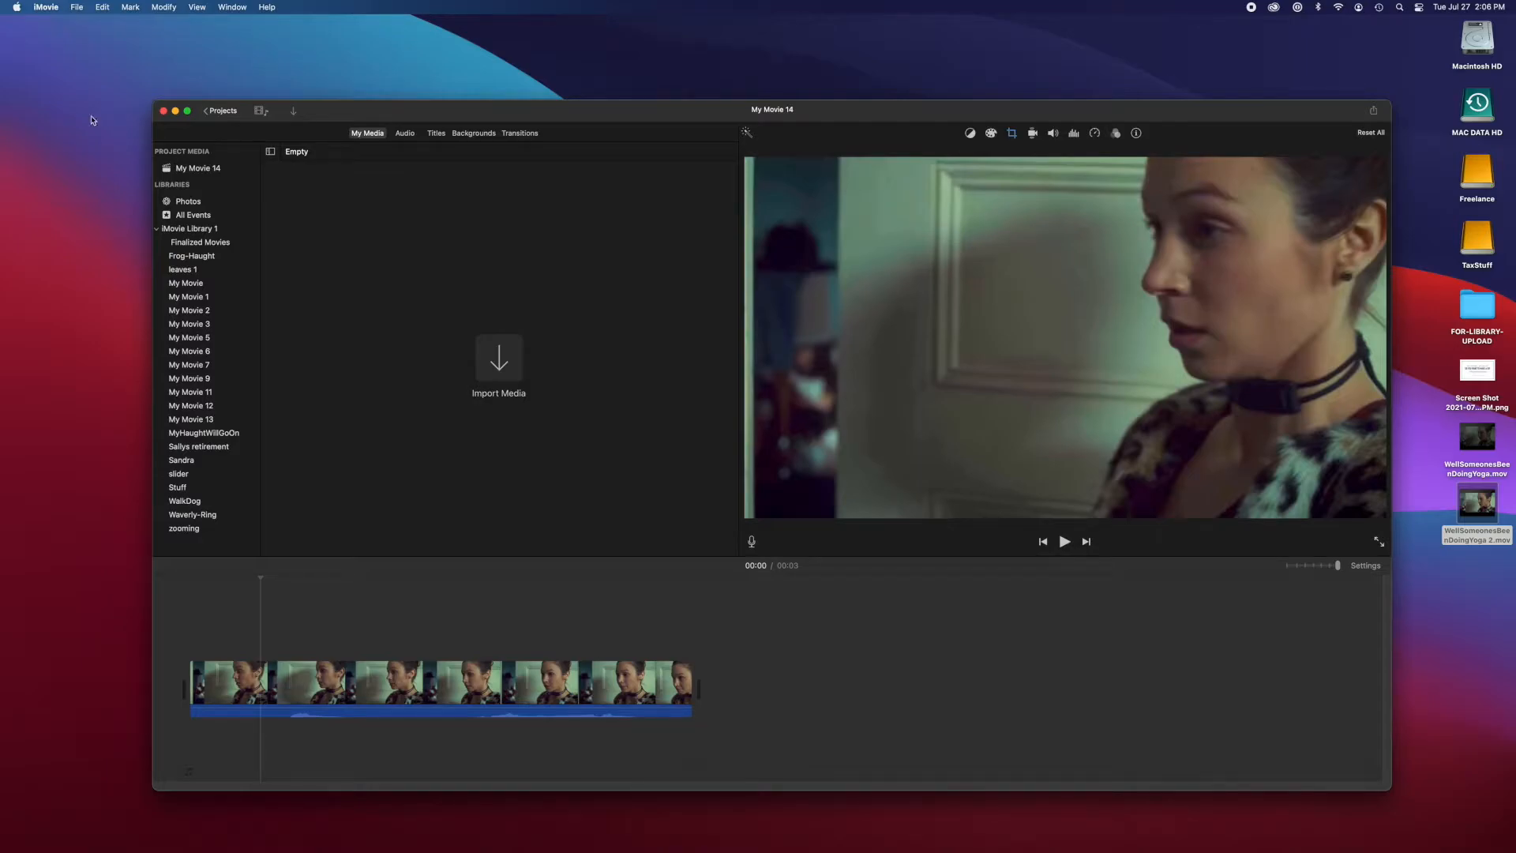
{"action": "left_click", "coordinate": [75, 7]}
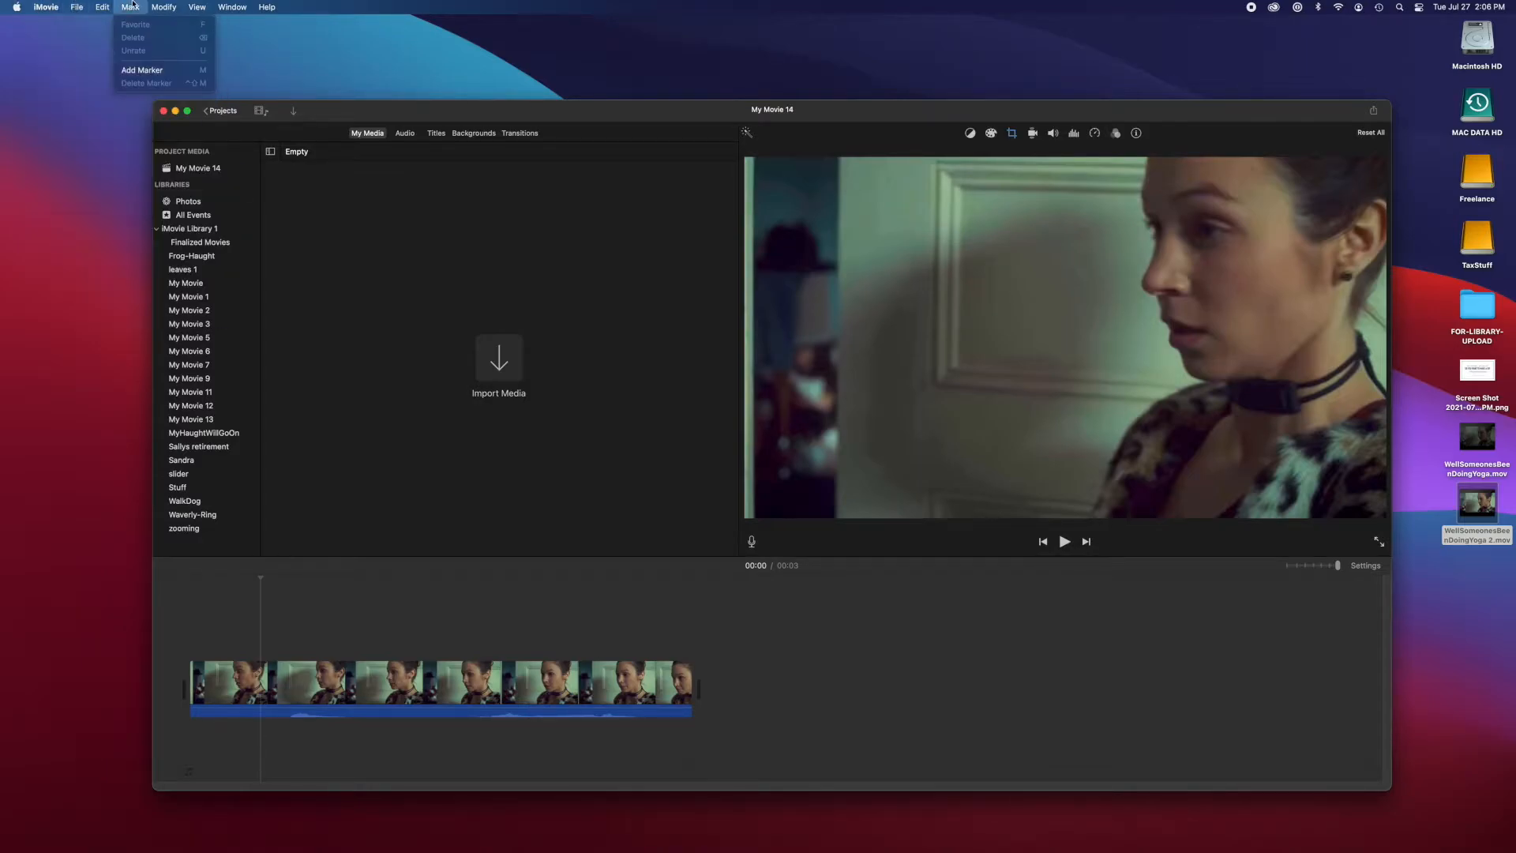
{"action": "mouse_move", "coordinate": [103, 7]}
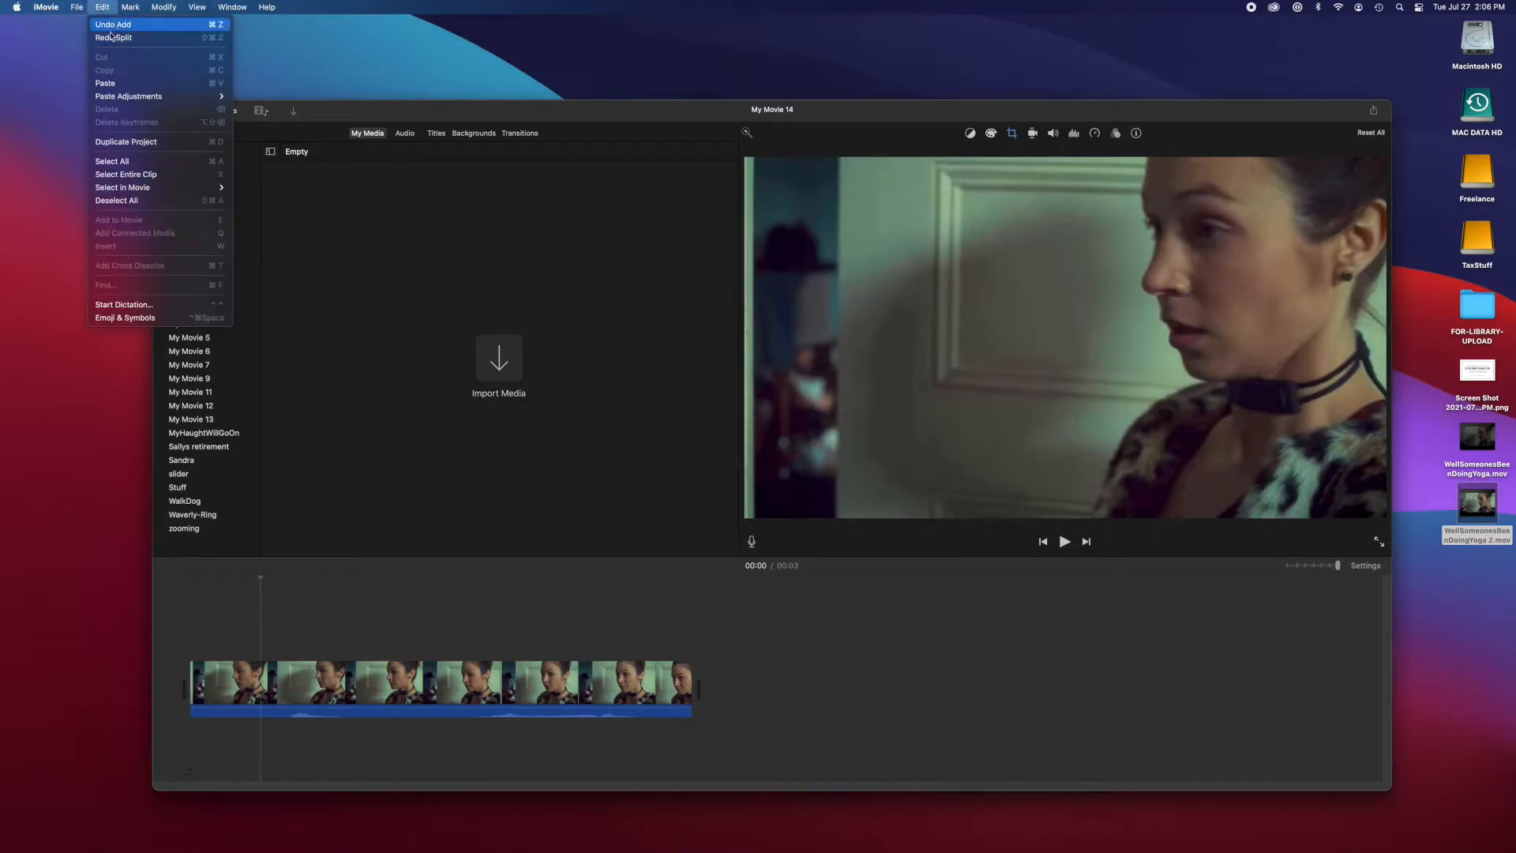
{"action": "left_click", "coordinate": [858, 704]}
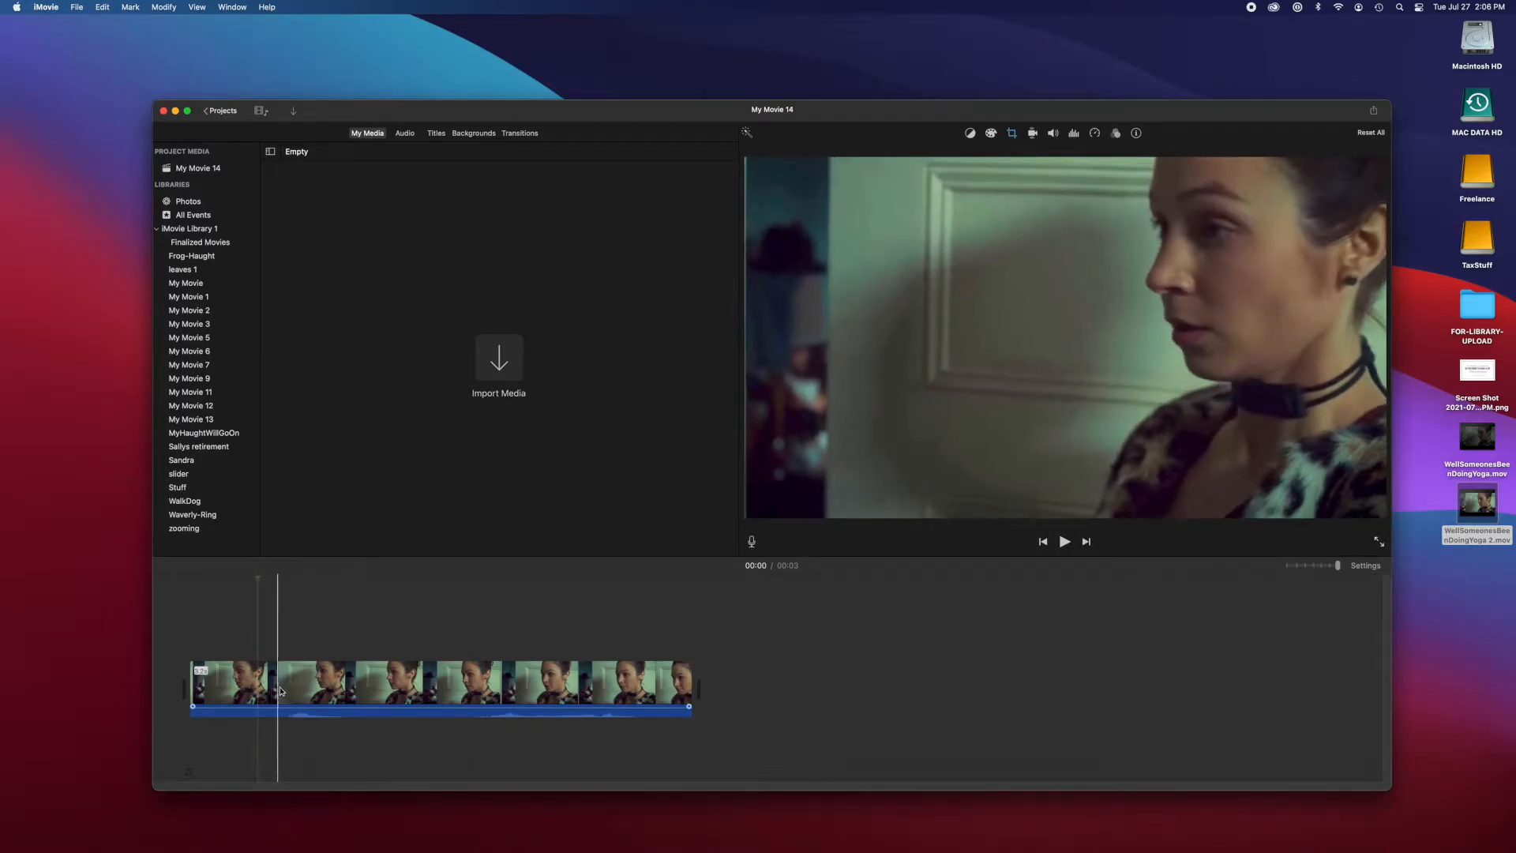
Split the whole clip near its beginning, within the first second, and play the result from the start
{"action": "left_click", "coordinate": [265, 692]}
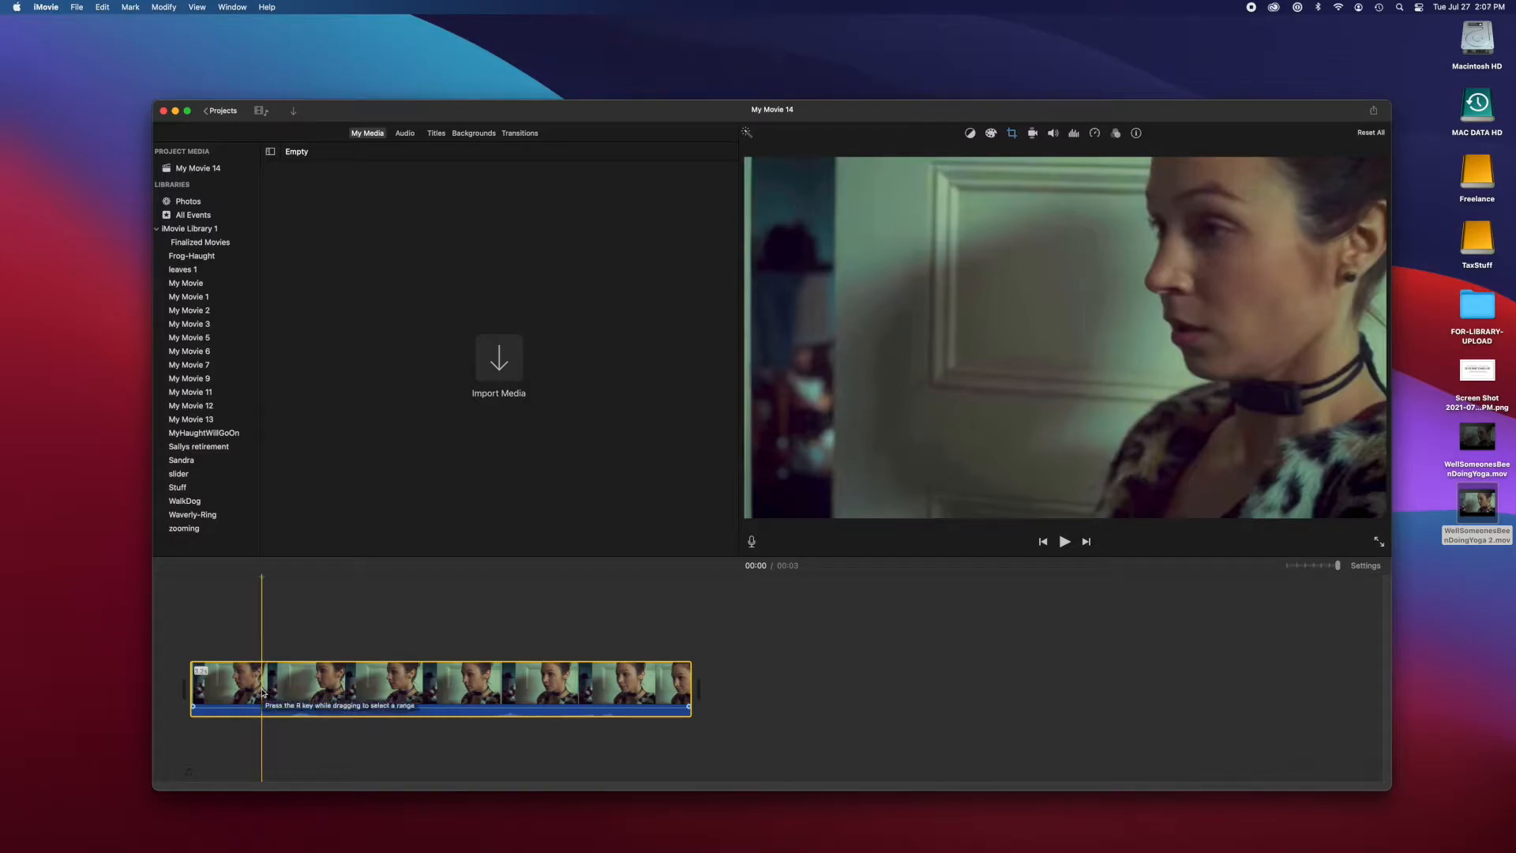
{"action": "left_click", "coordinate": [105, 6]}
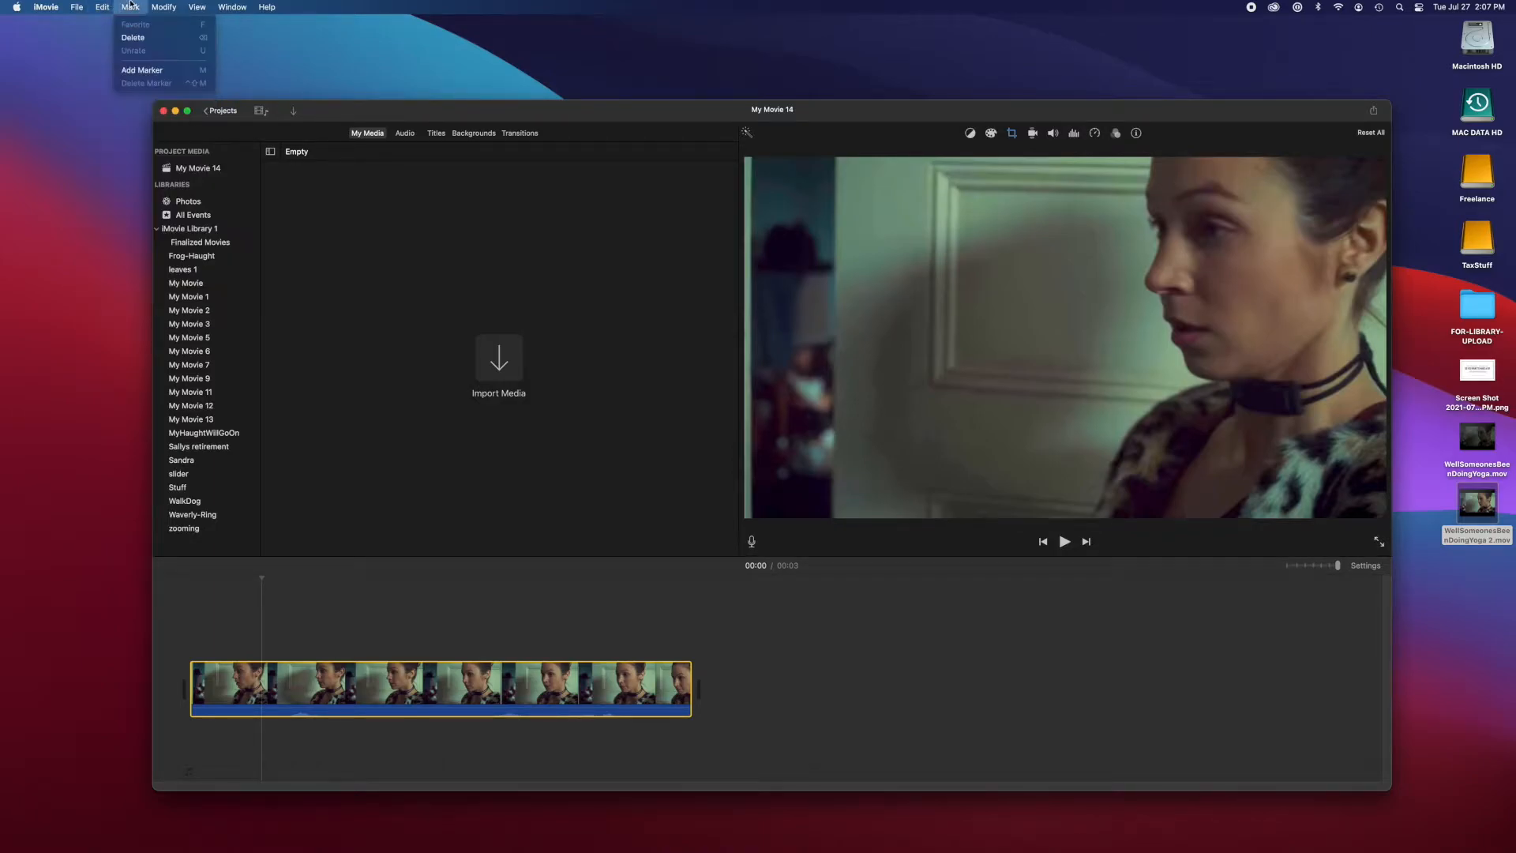
{"action": "left_click", "coordinate": [112, 4]}
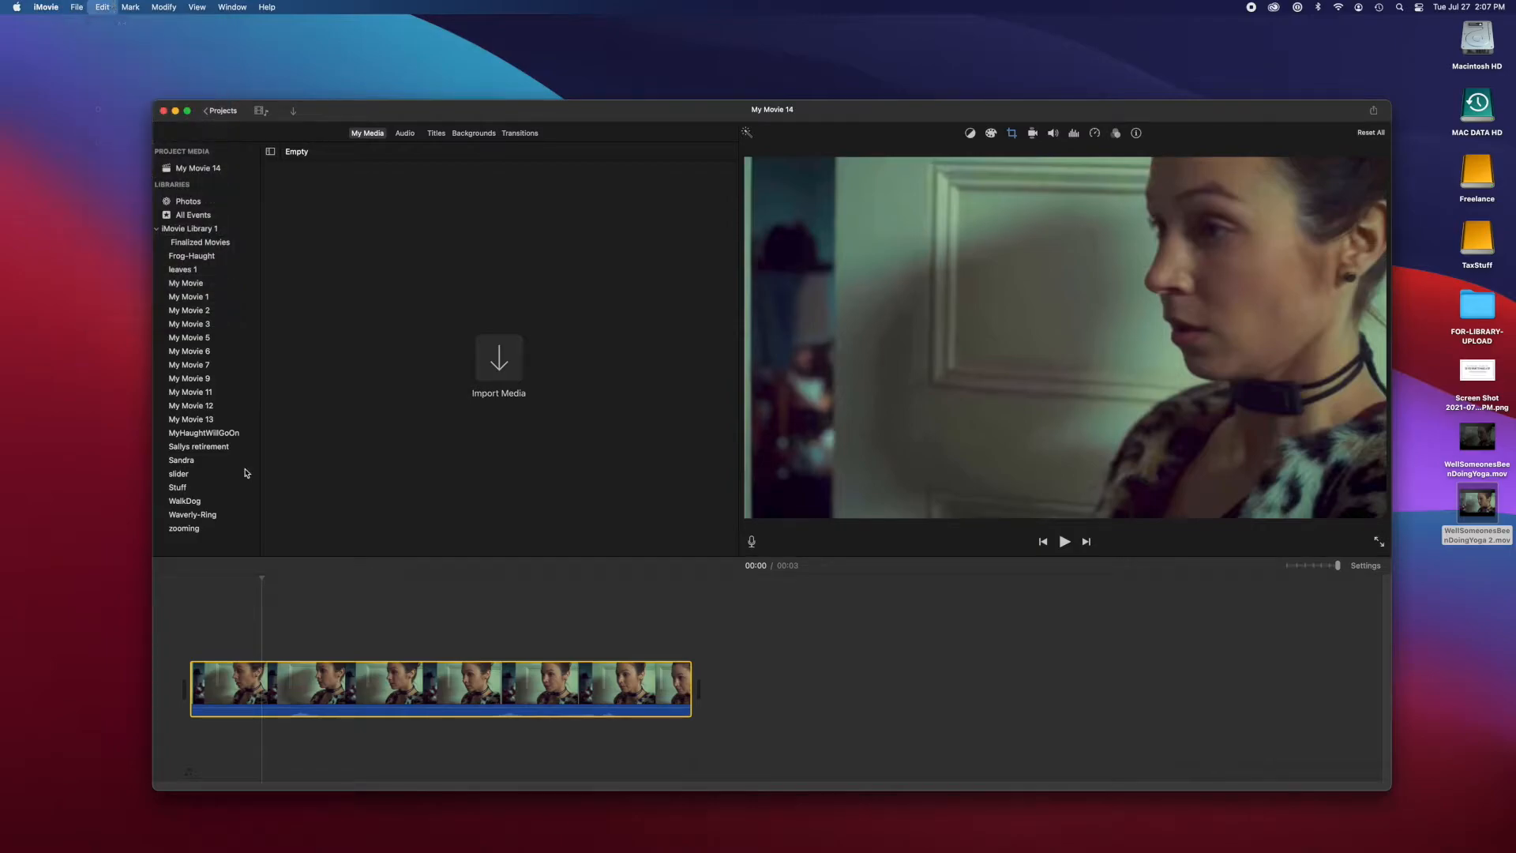
{"action": "right_click", "coordinate": [265, 700]}
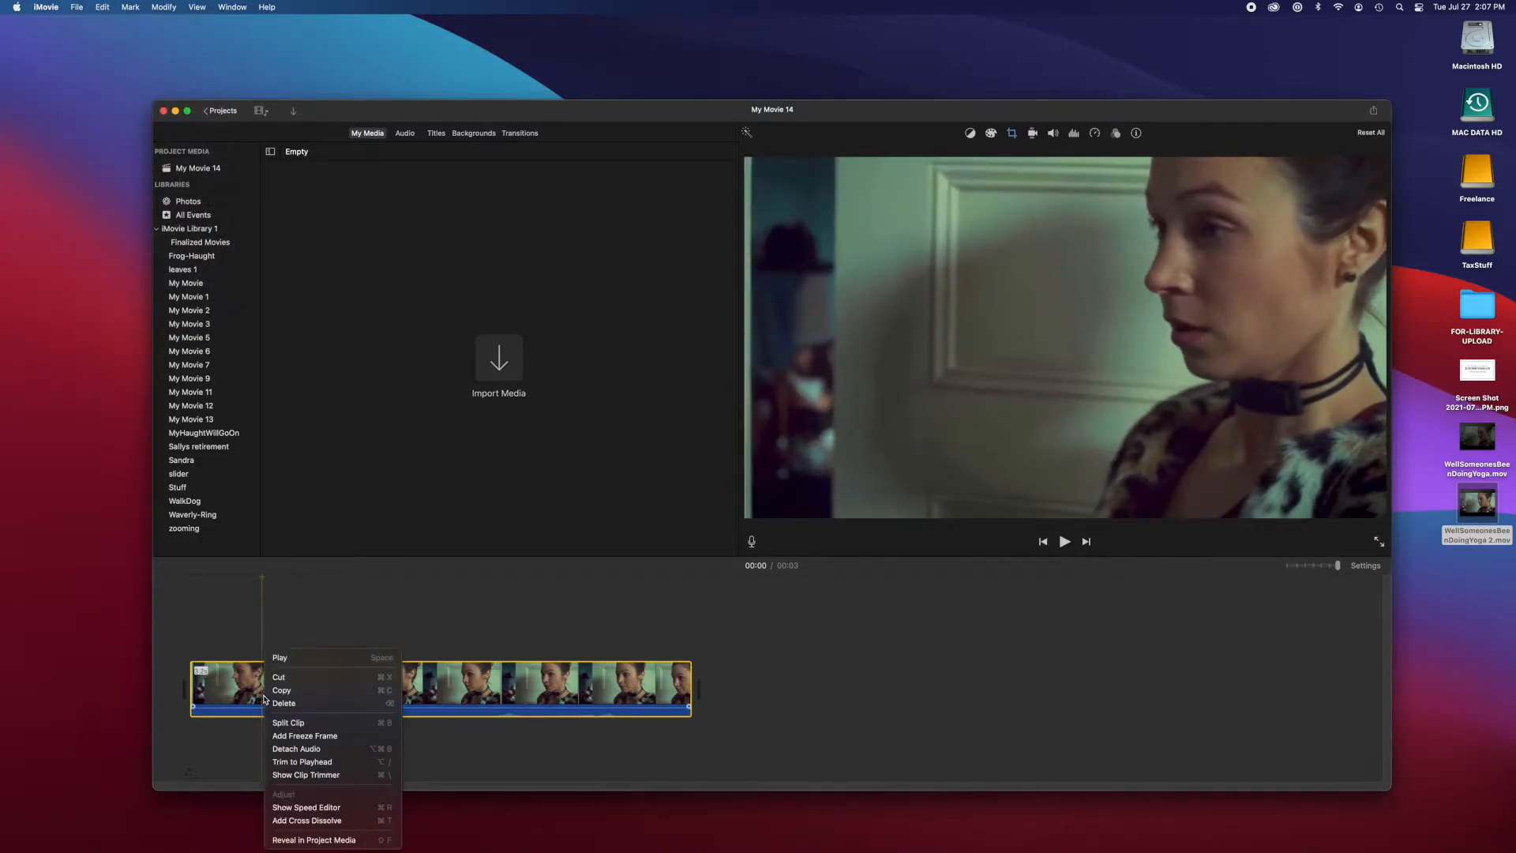
{"action": "left_click", "coordinate": [291, 725]}
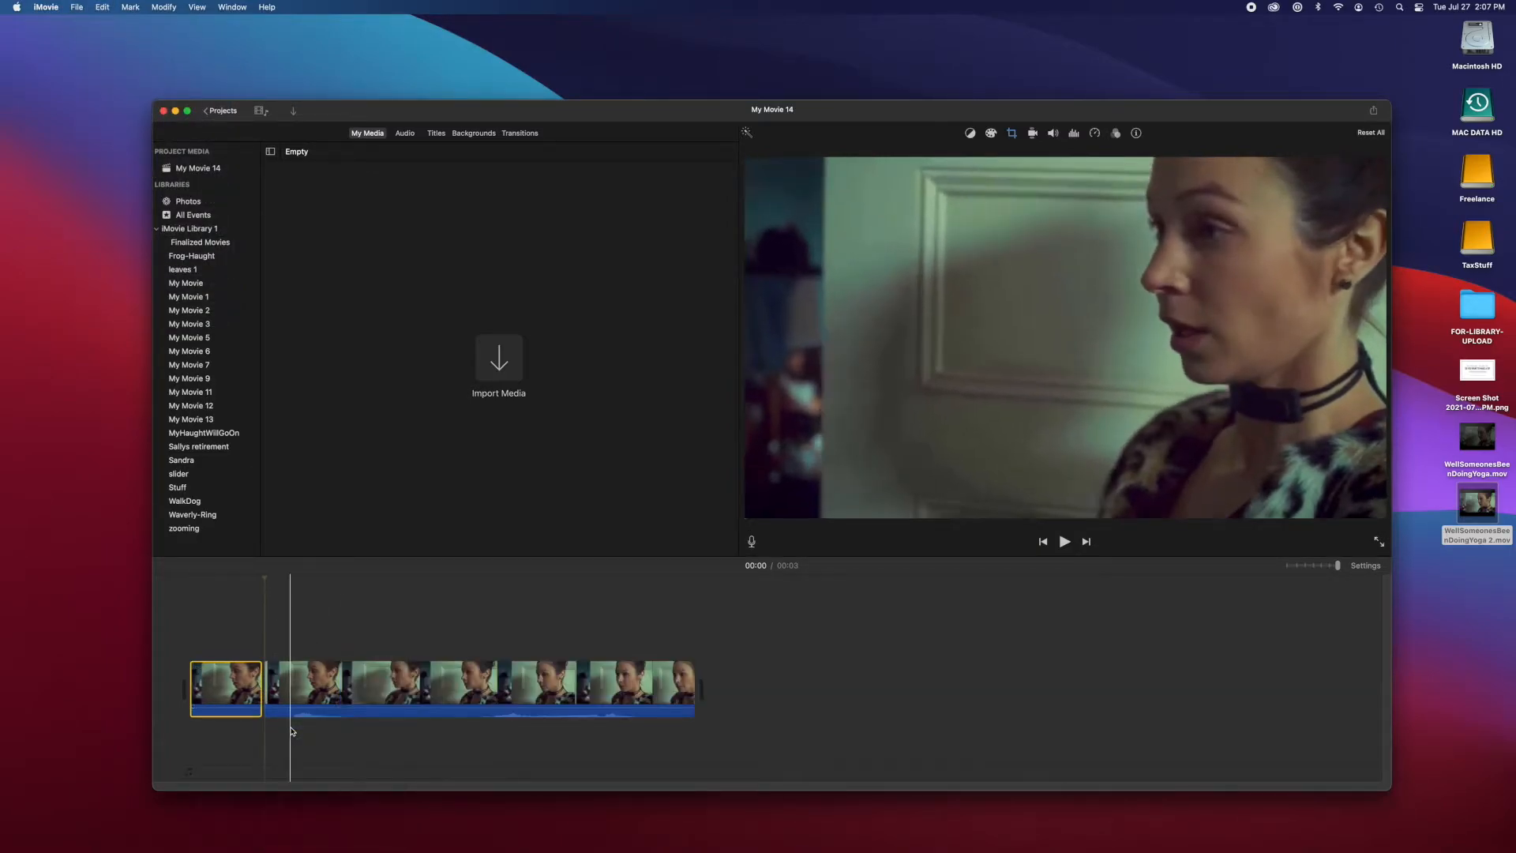
{"action": "key", "text": "space"}
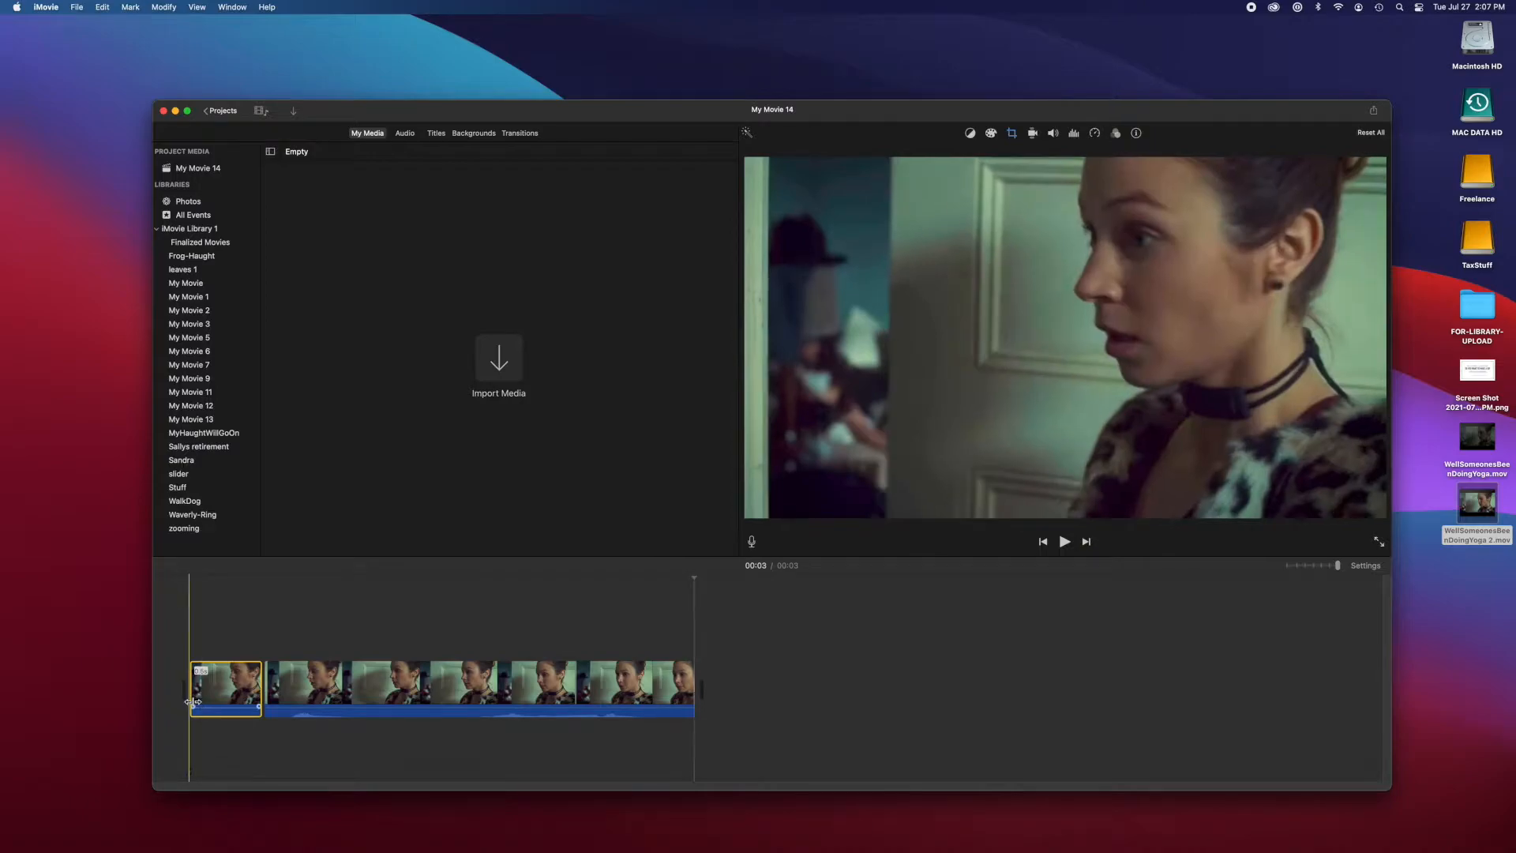
{"action": "key", "text": "space"}
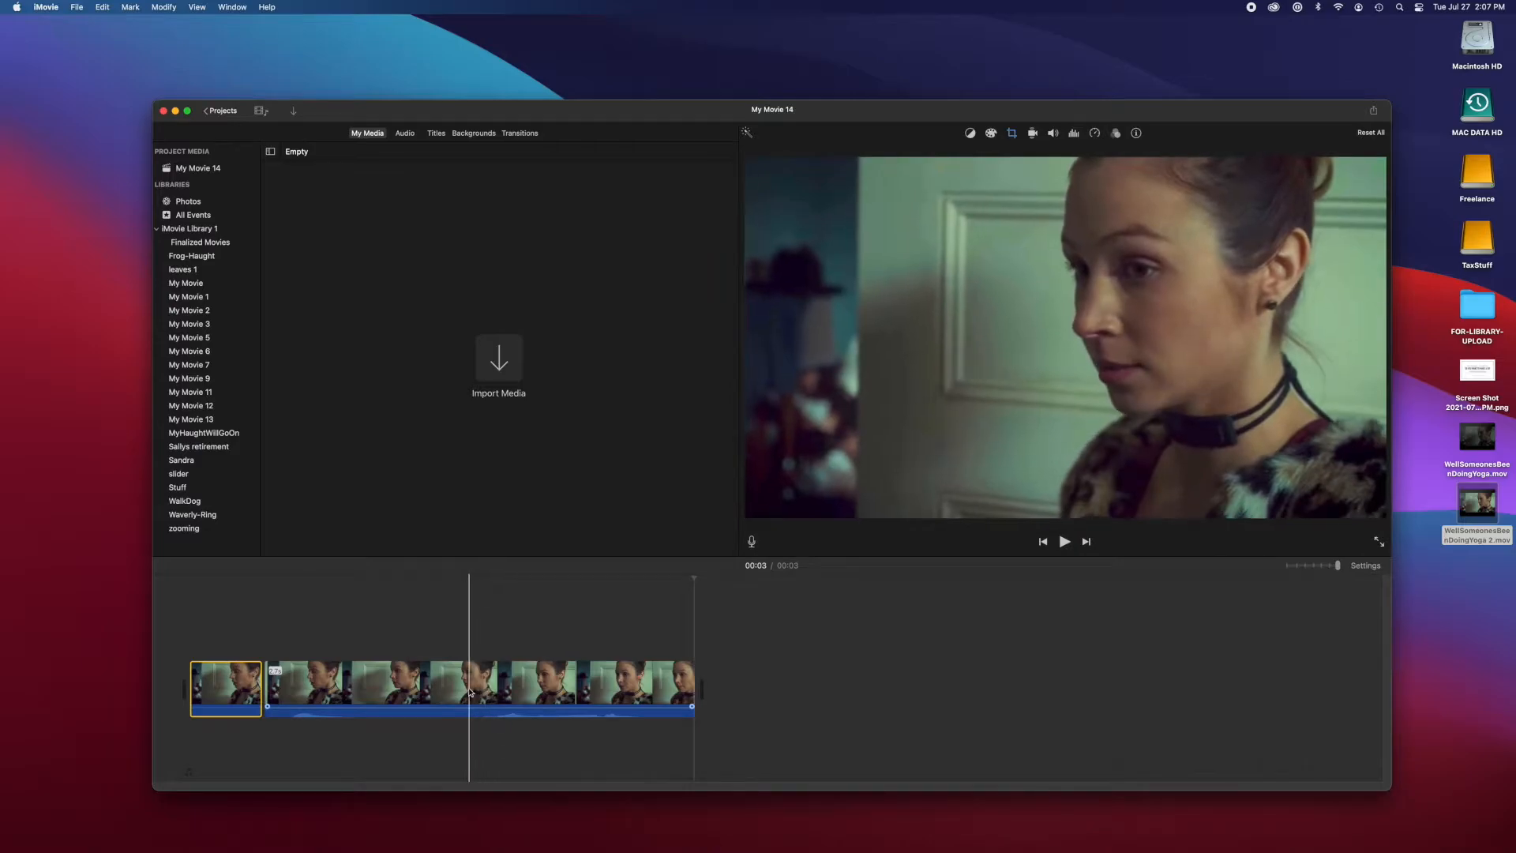
Split the longer second segment near its middle, at about 00:01, and play the three segments from the start
{"action": "left_click", "coordinate": [475, 693]}
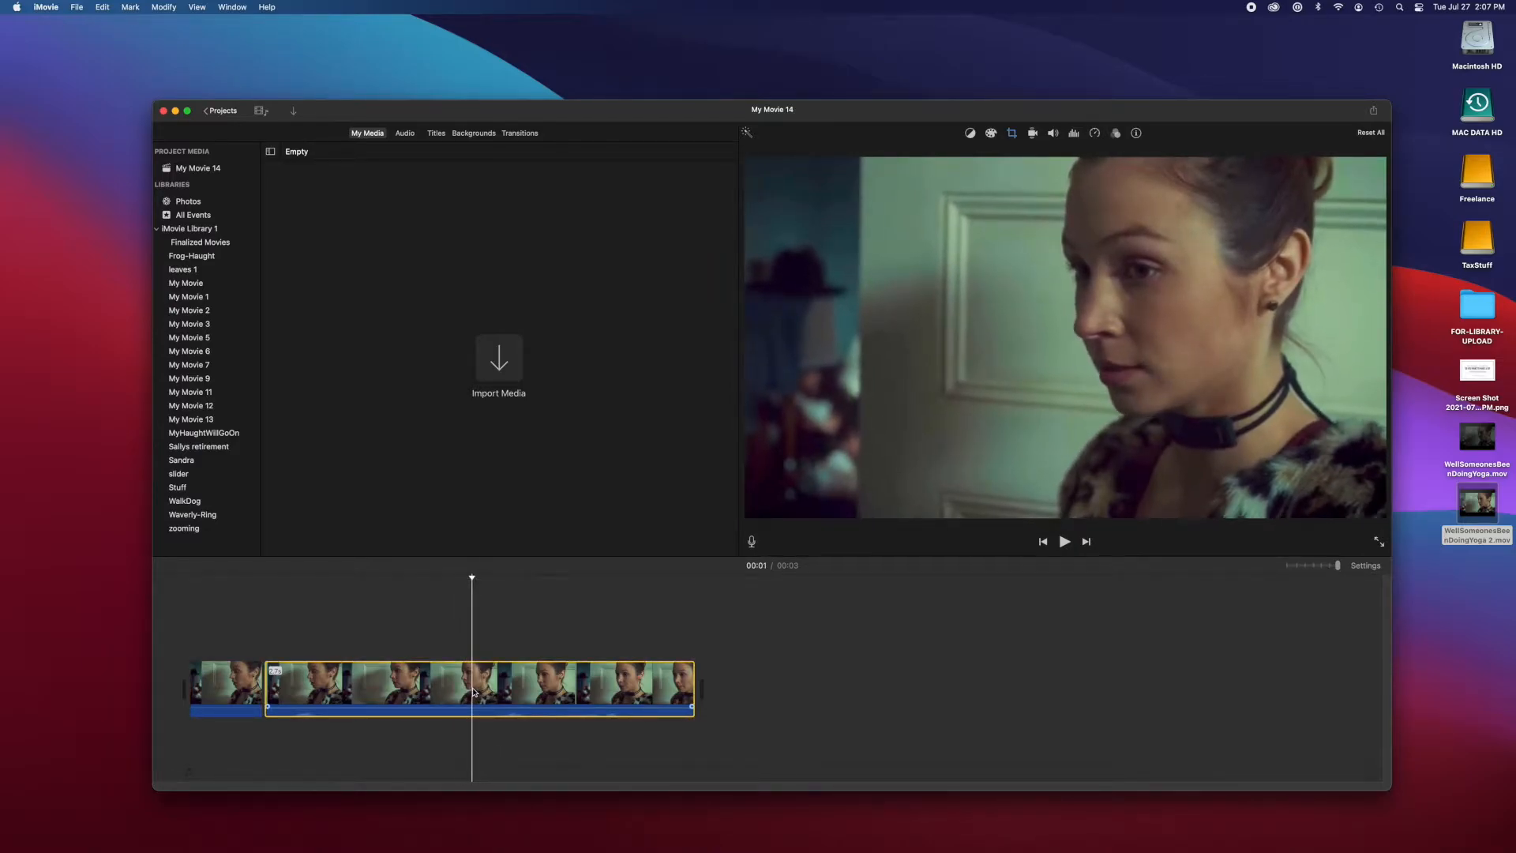
{"action": "right_click", "coordinate": [474, 693]}
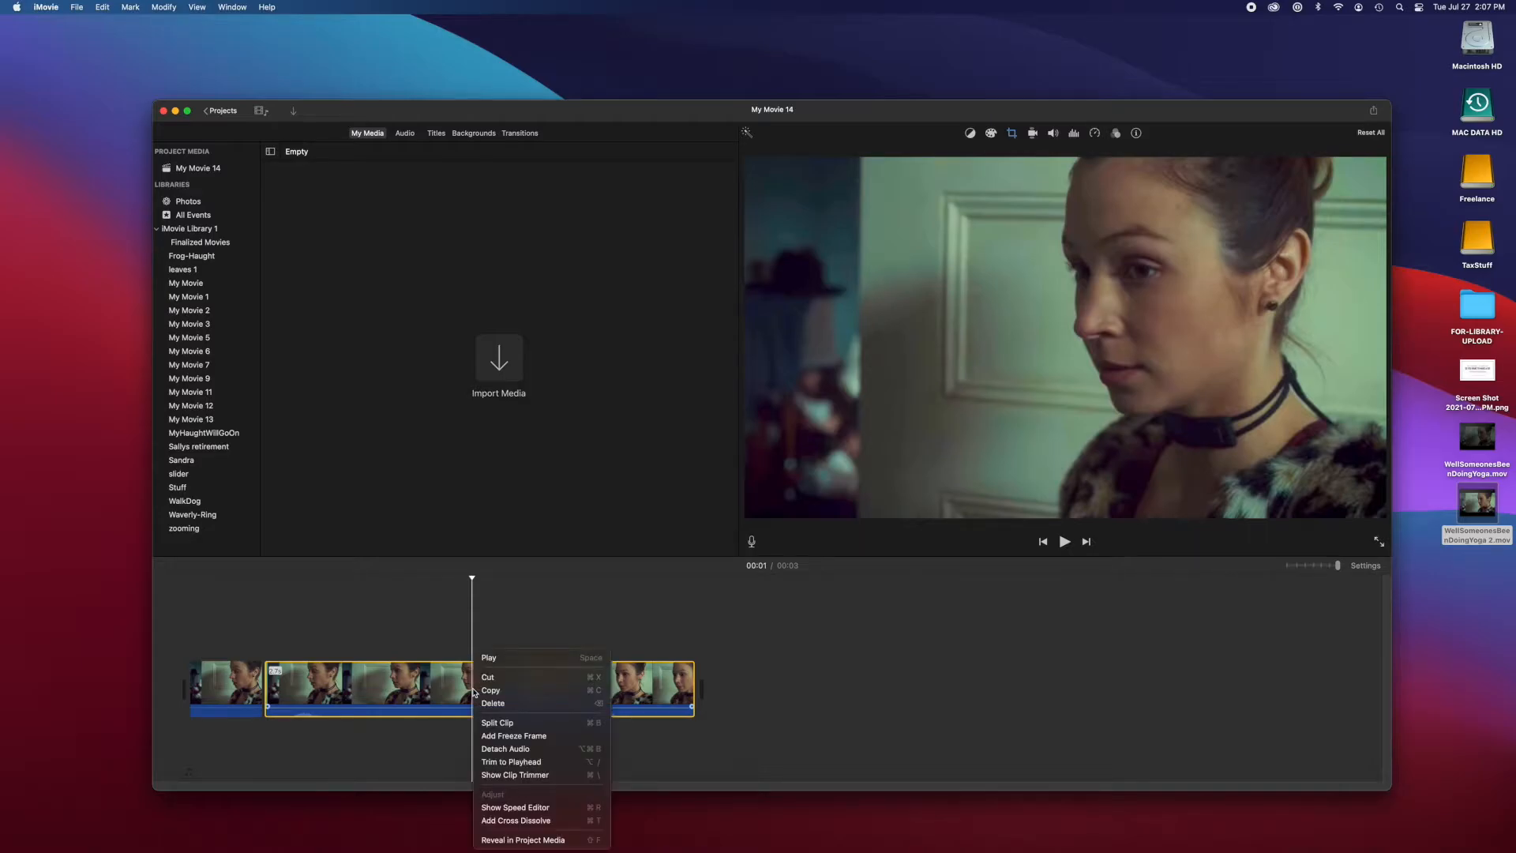
{"action": "left_click", "coordinate": [510, 723]}
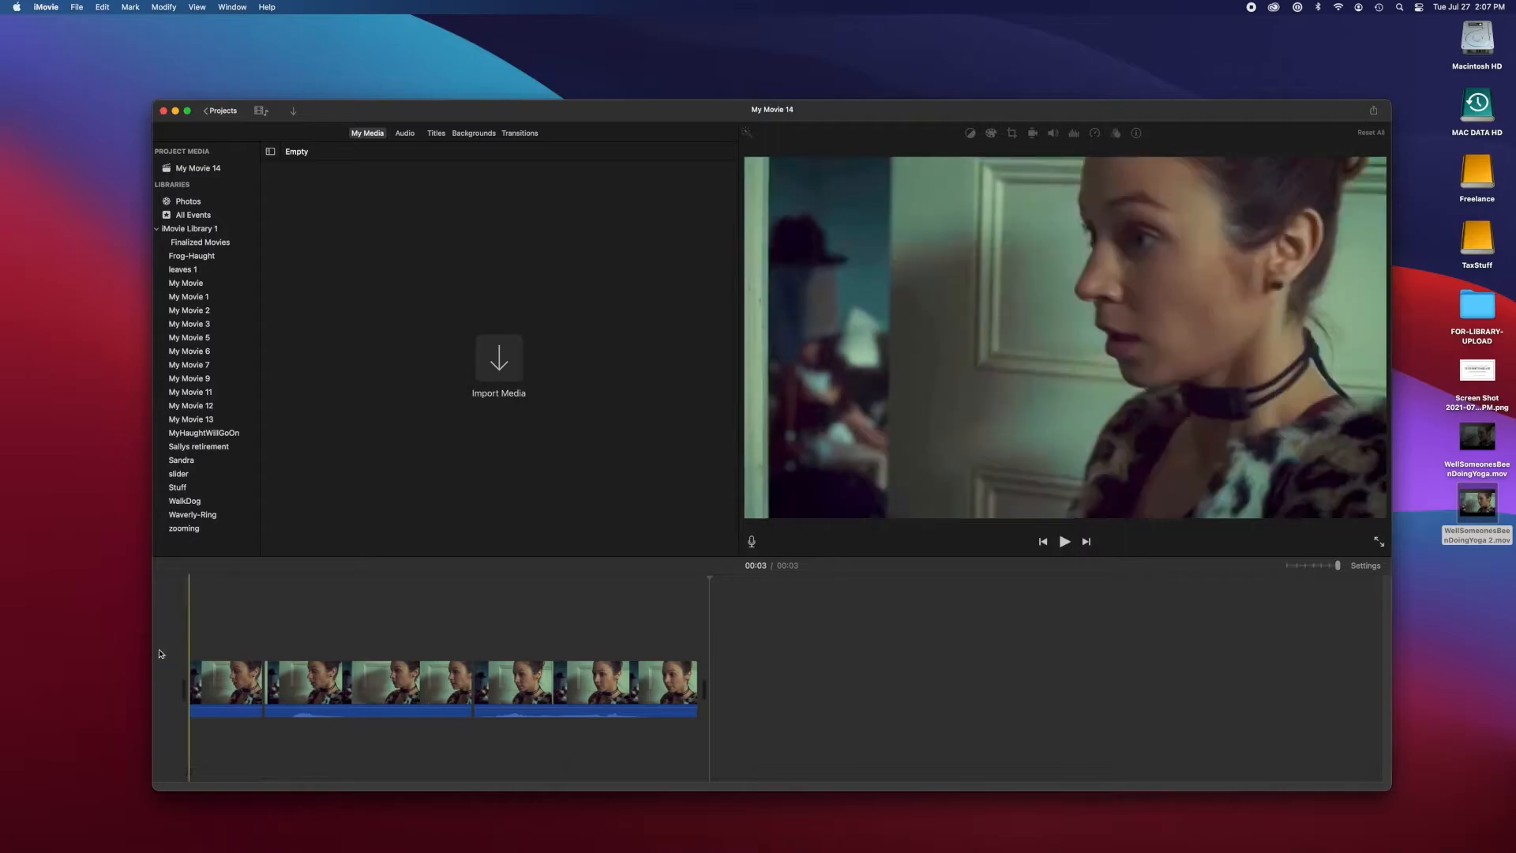
{"action": "key", "text": "space"}
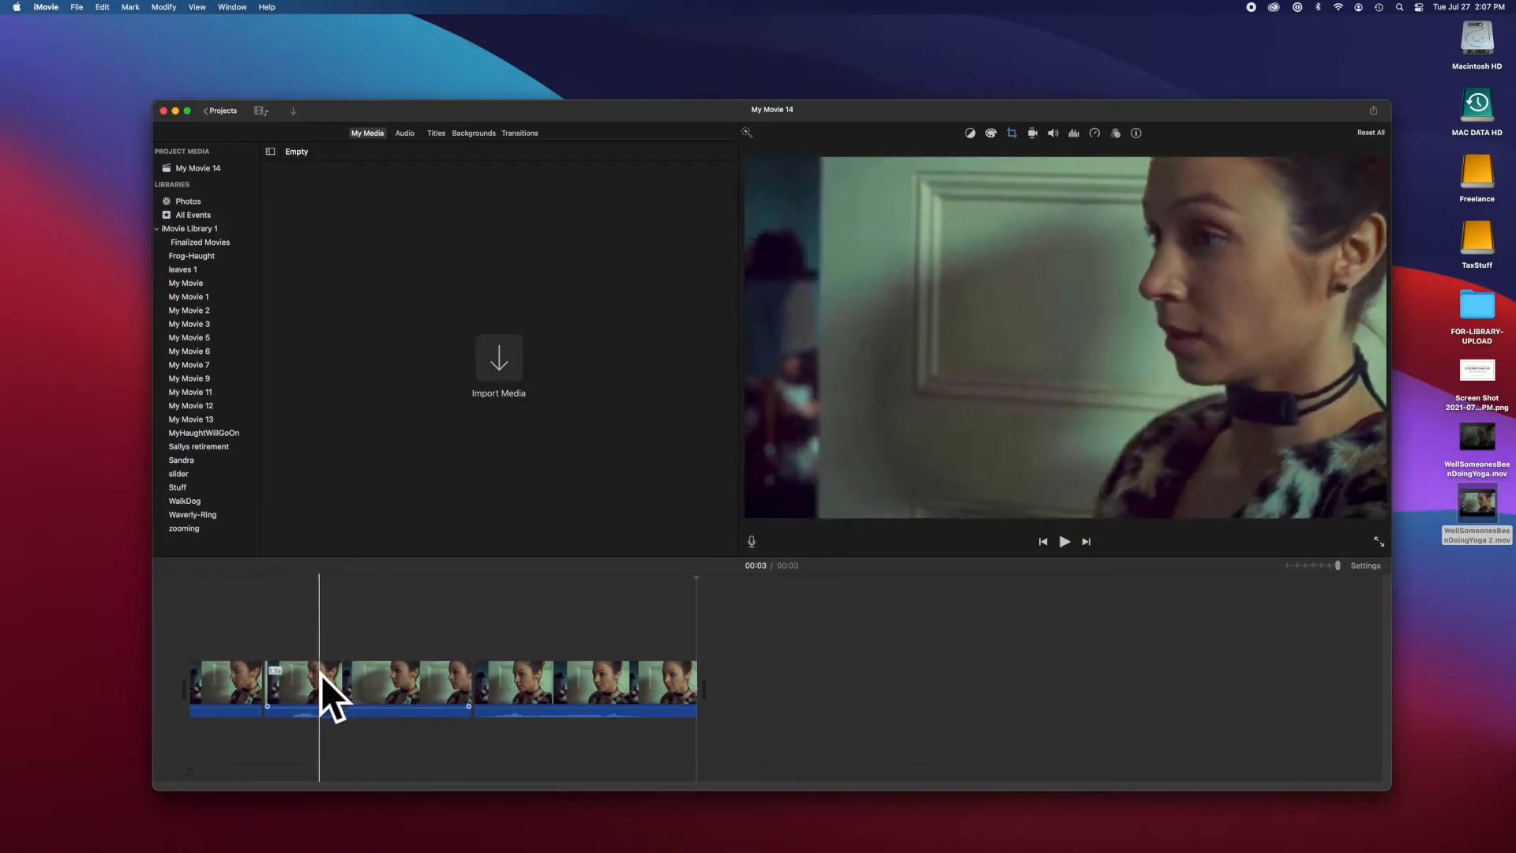
Select the middle segment and compare title styles such as Slide Lower Third, Standard Lower Third and Standard
{"action": "left_click", "coordinate": [364, 681]}
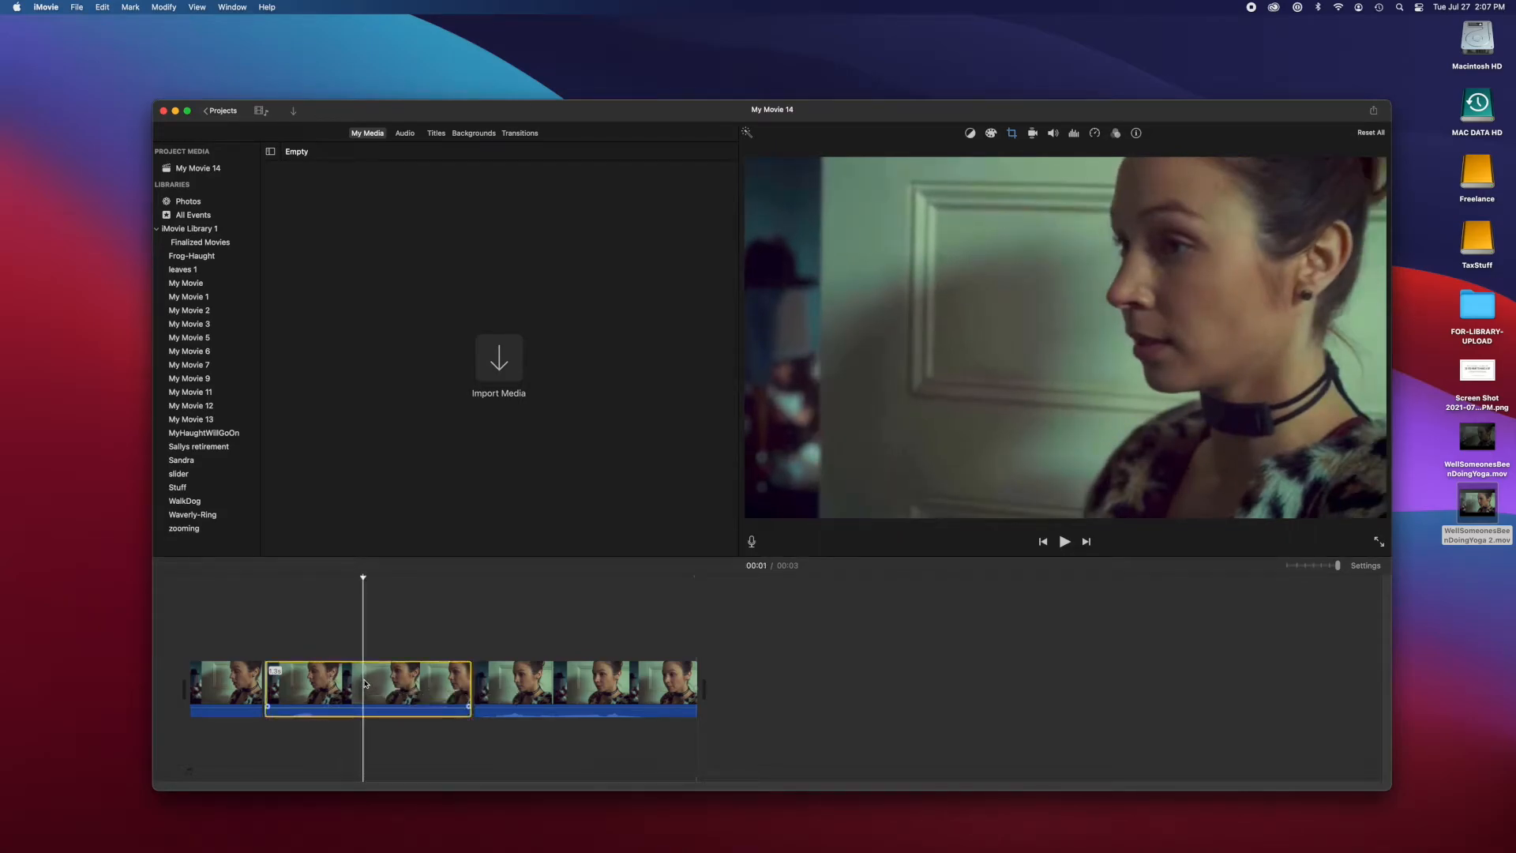
{"action": "left_click", "coordinate": [436, 134]}
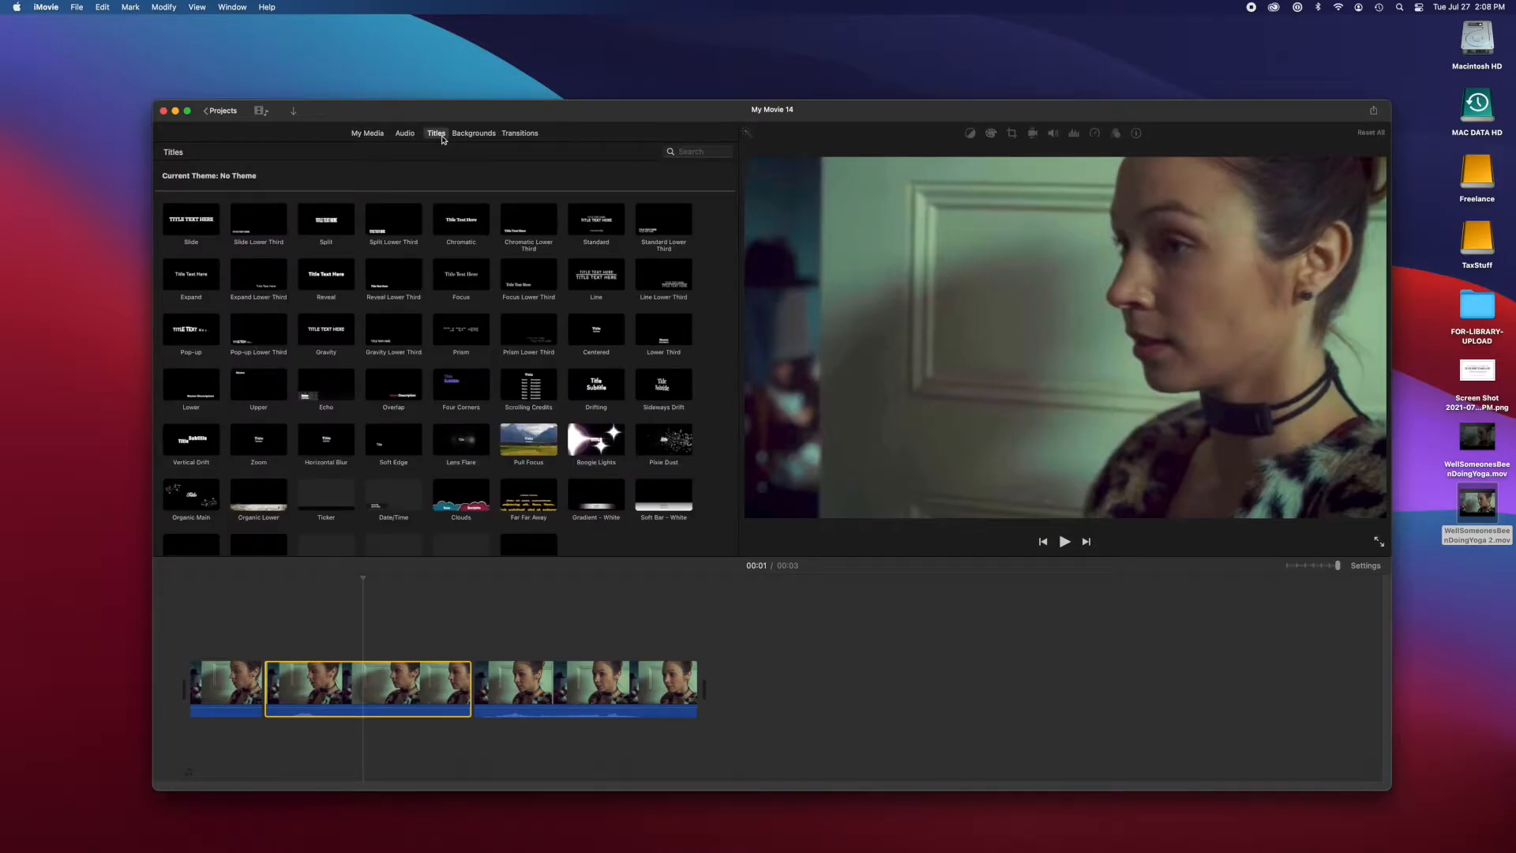
{"action": "scroll", "coordinate": [407, 317], "scroll_direction": "down", "scroll_amount": 3}
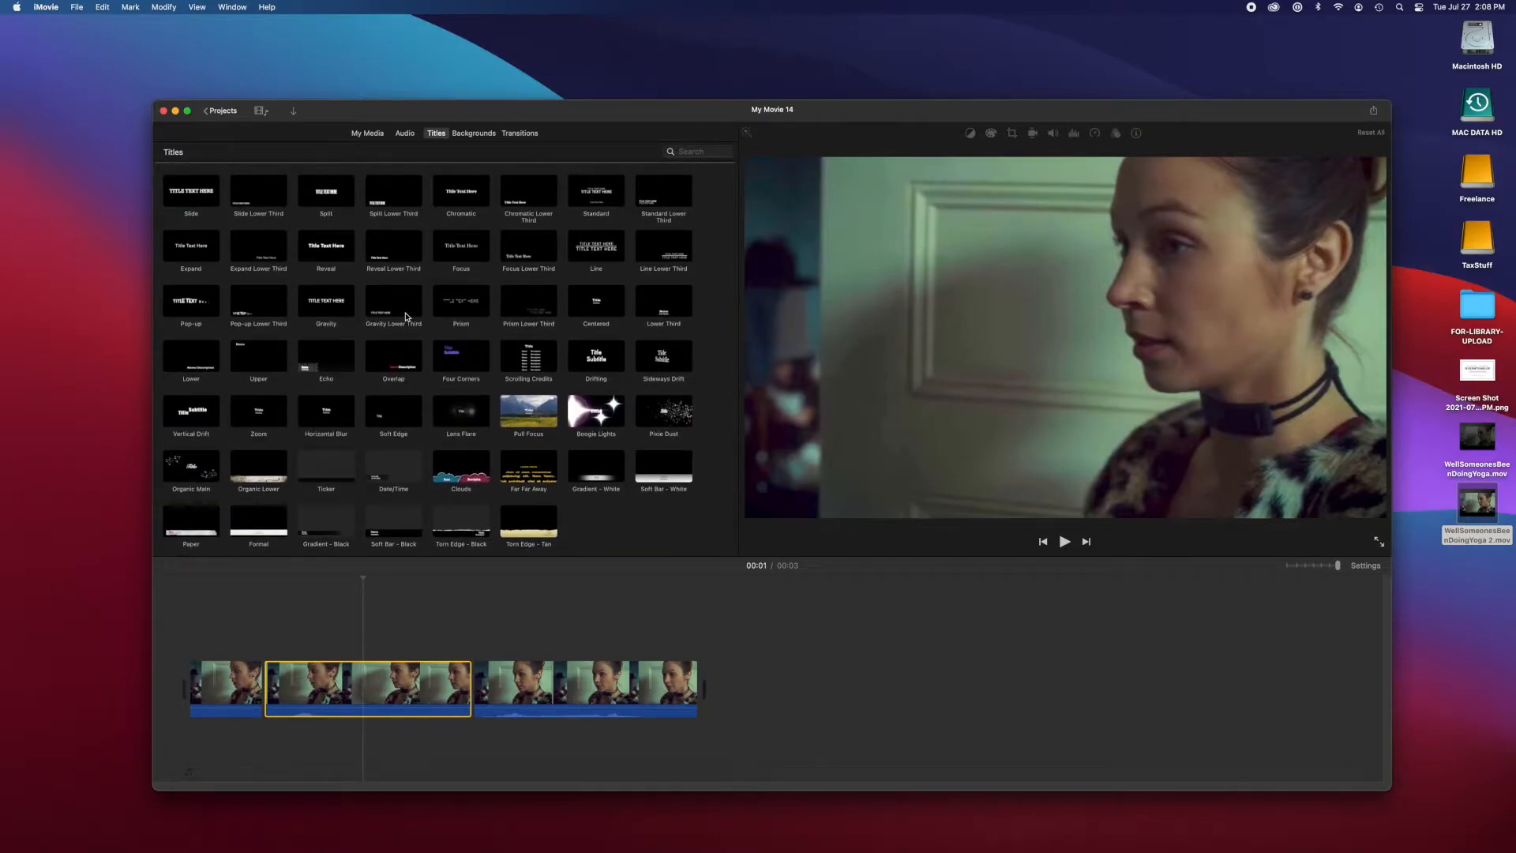
{"action": "scroll", "coordinate": [405, 316], "scroll_direction": "up", "scroll_amount": 3}
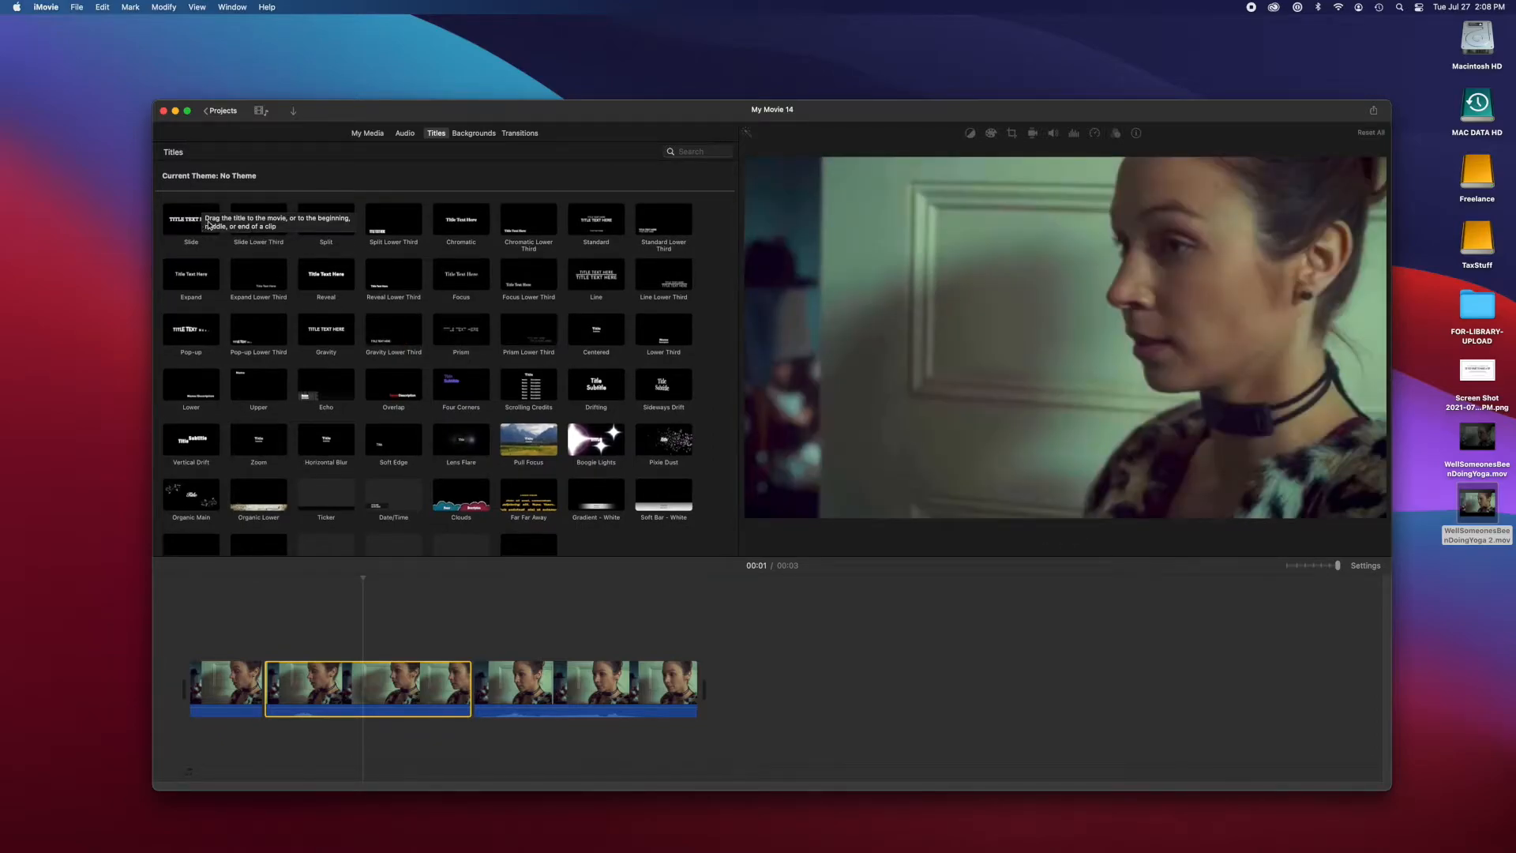
{"action": "left_click", "coordinate": [260, 215]}
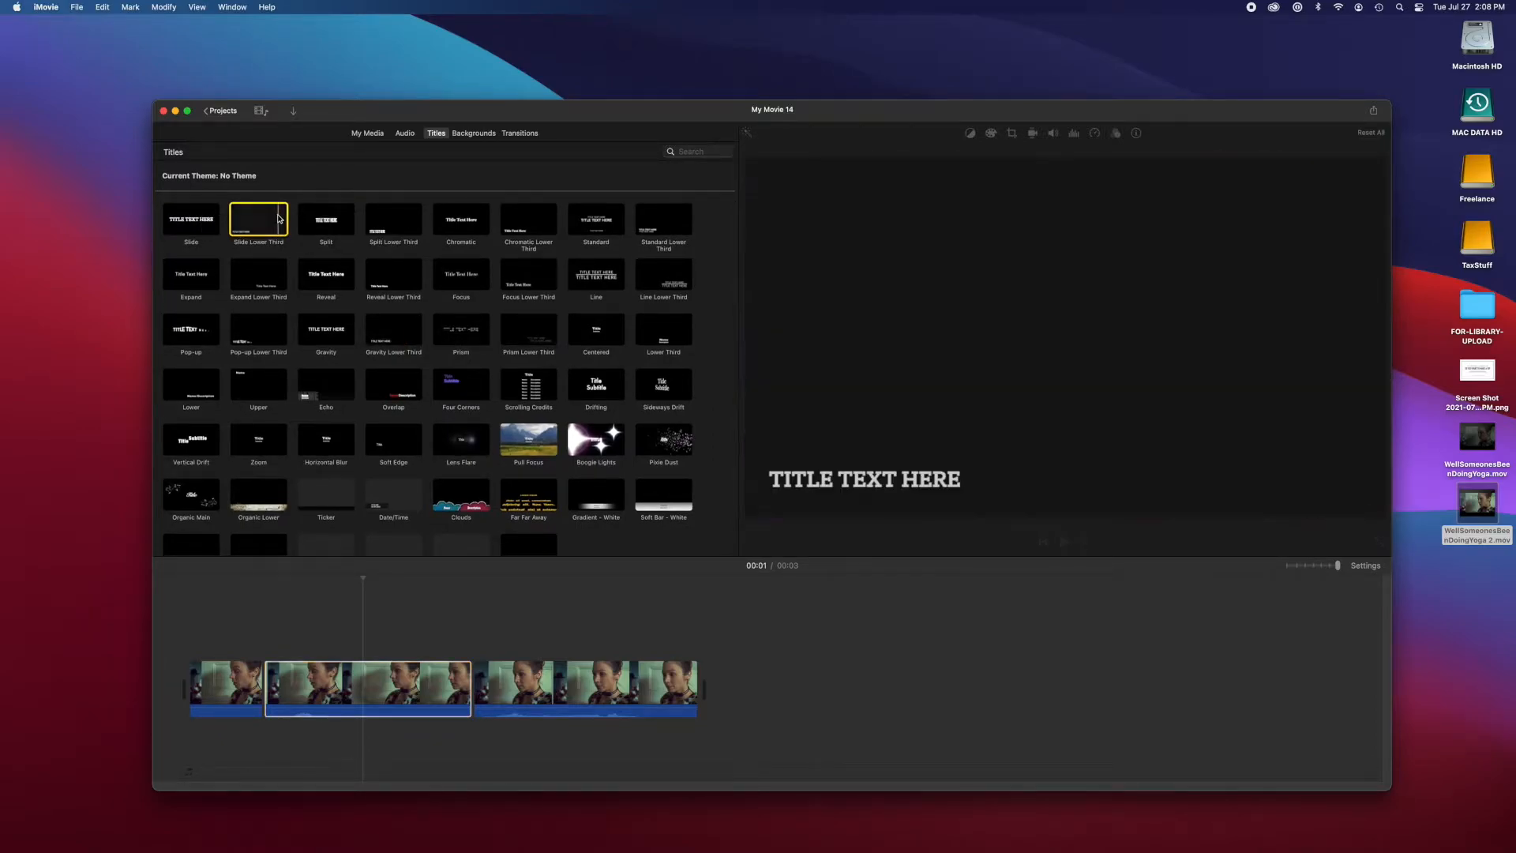
{"action": "left_click", "coordinate": [321, 222]}
{"action": "left_click", "coordinate": [420, 226]}
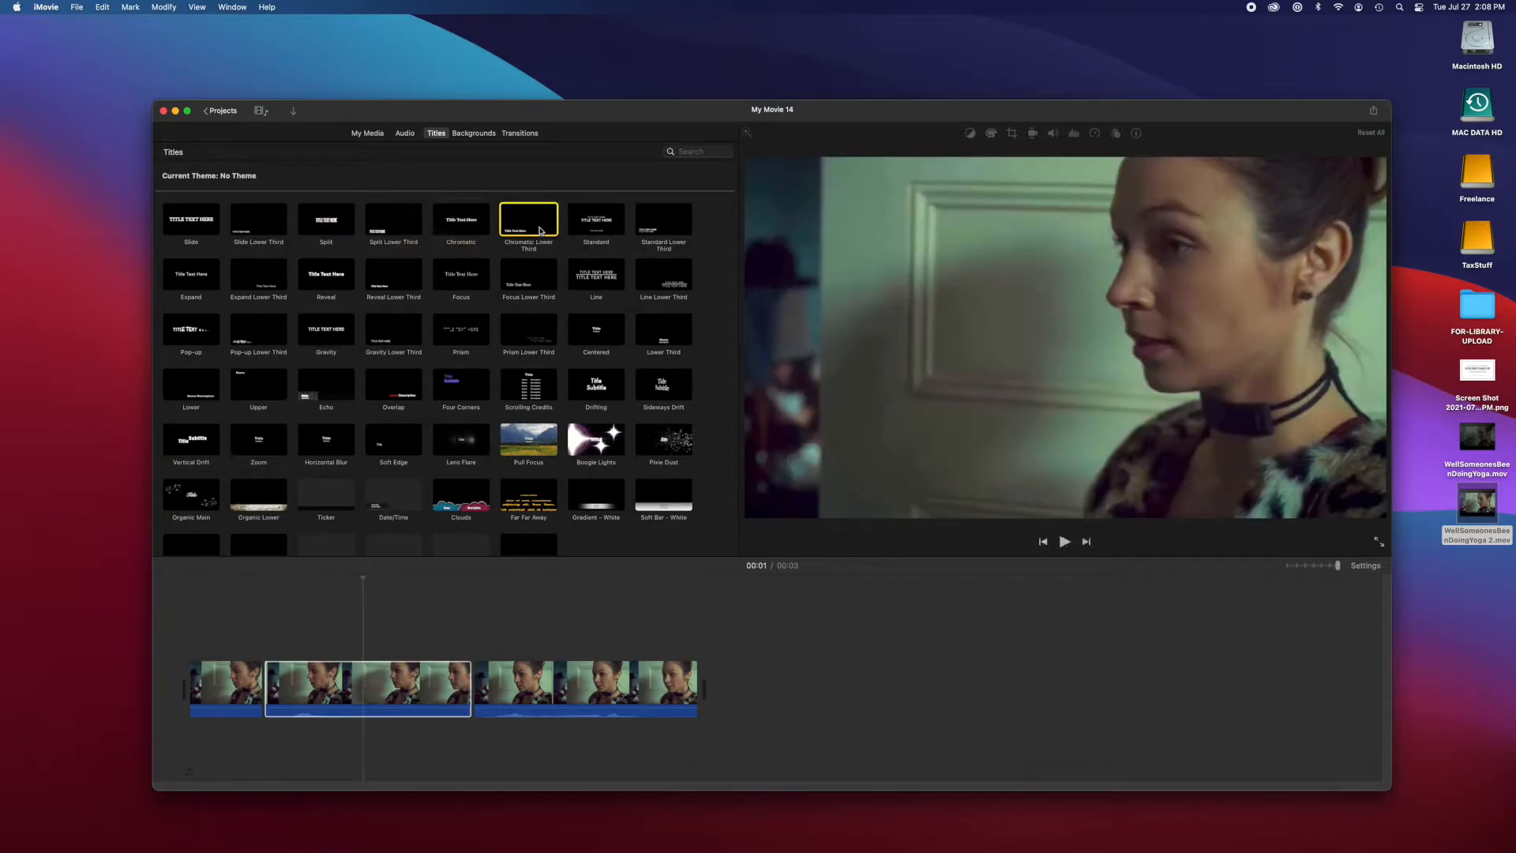
{"action": "left_click", "coordinate": [667, 225]}
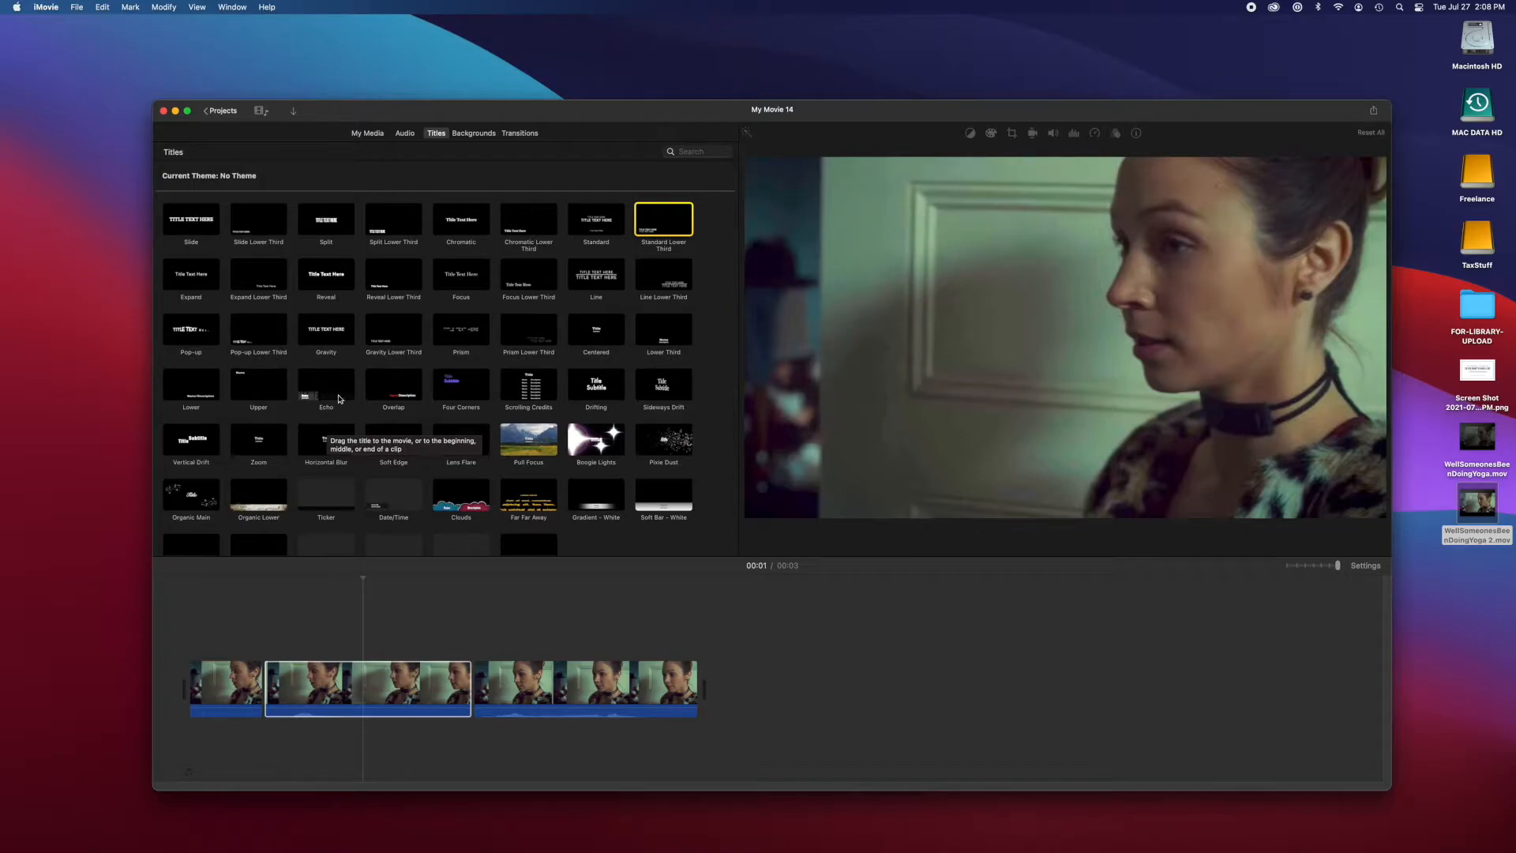
{"action": "left_click", "coordinate": [601, 231]}
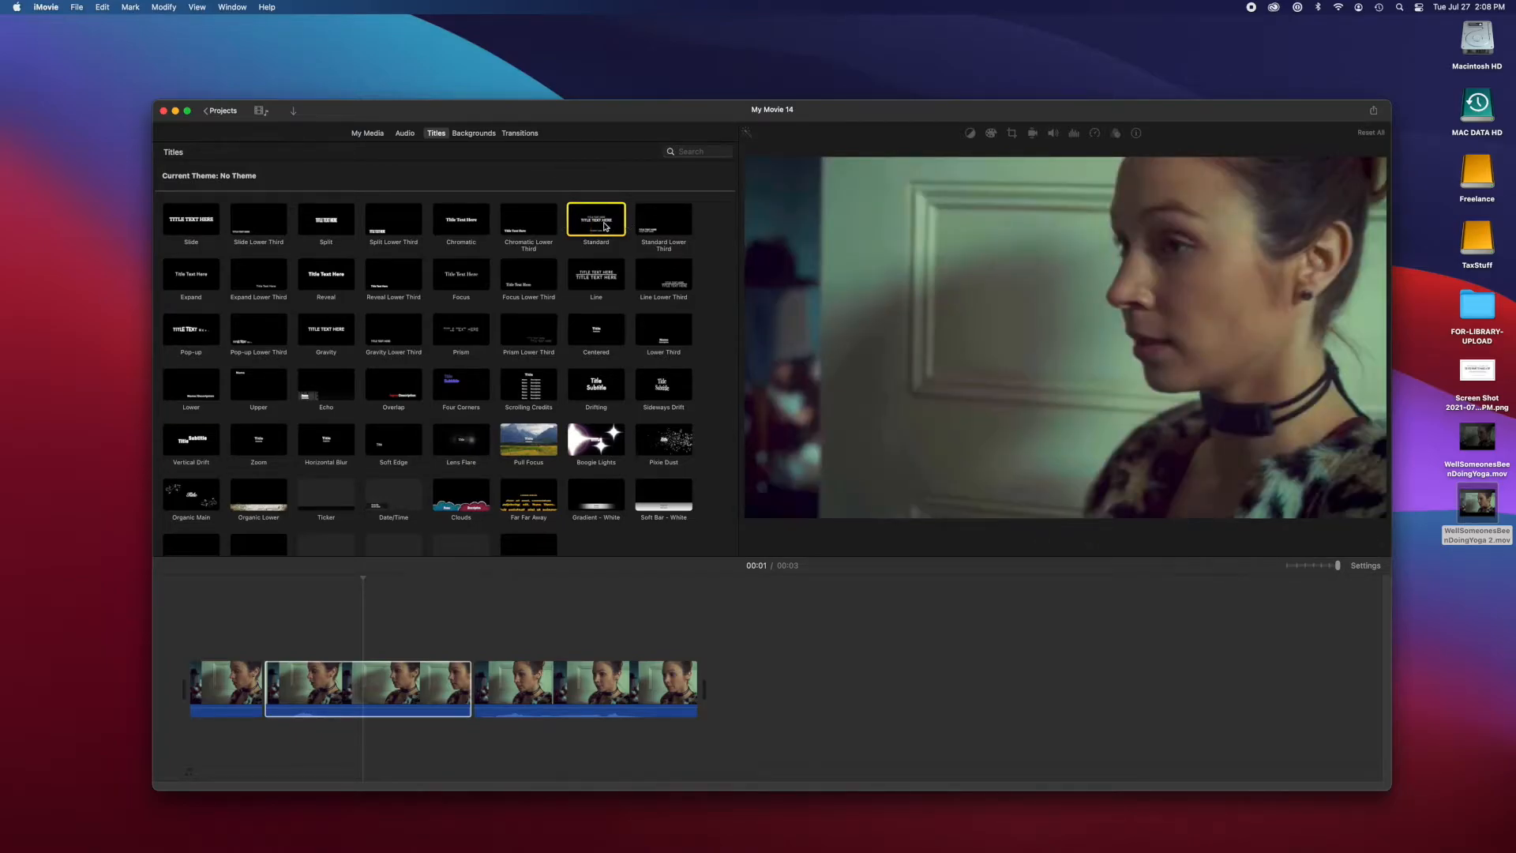
Add a Standard title starting at the middle segment and set its large main line to "WELL!"
{"action": "left_click_drag", "start_coordinate": [605, 225], "coordinate": [274, 653]}
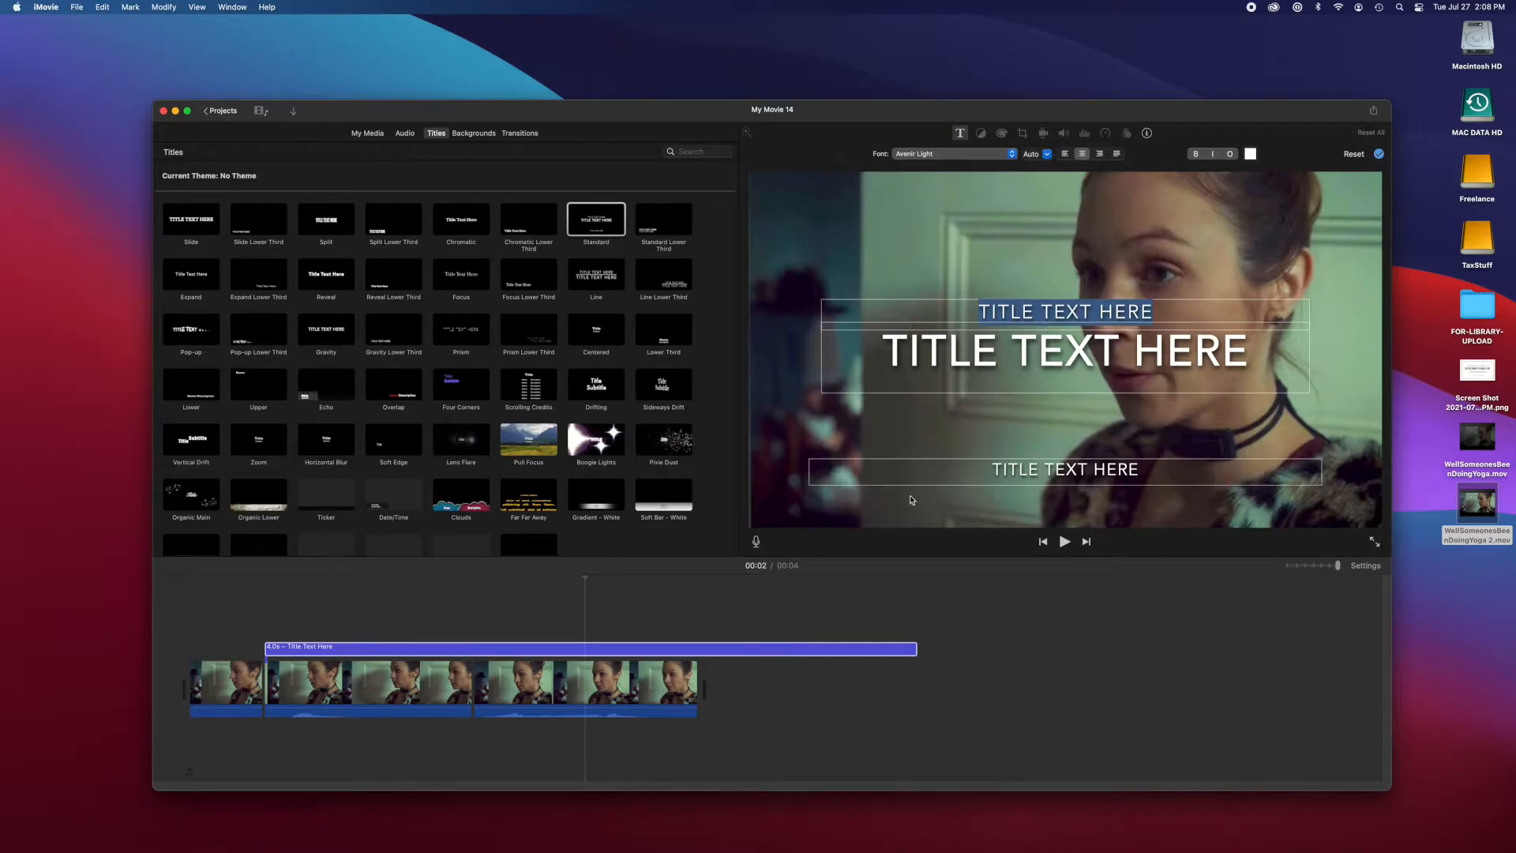
{"action": "left_click", "coordinate": [933, 349]}
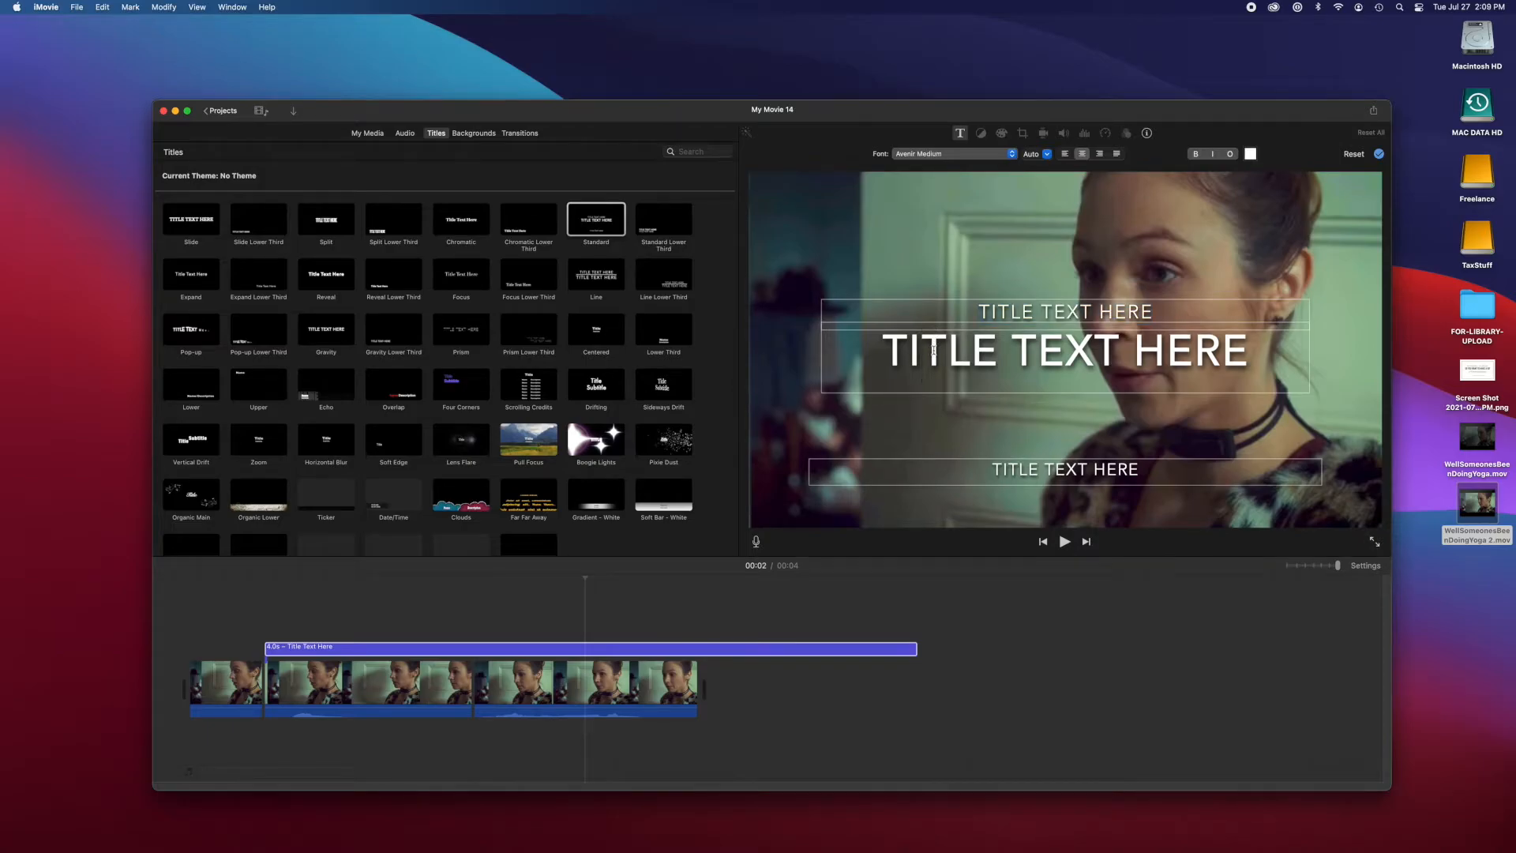
{"action": "triple_click", "coordinate": [933, 349]}
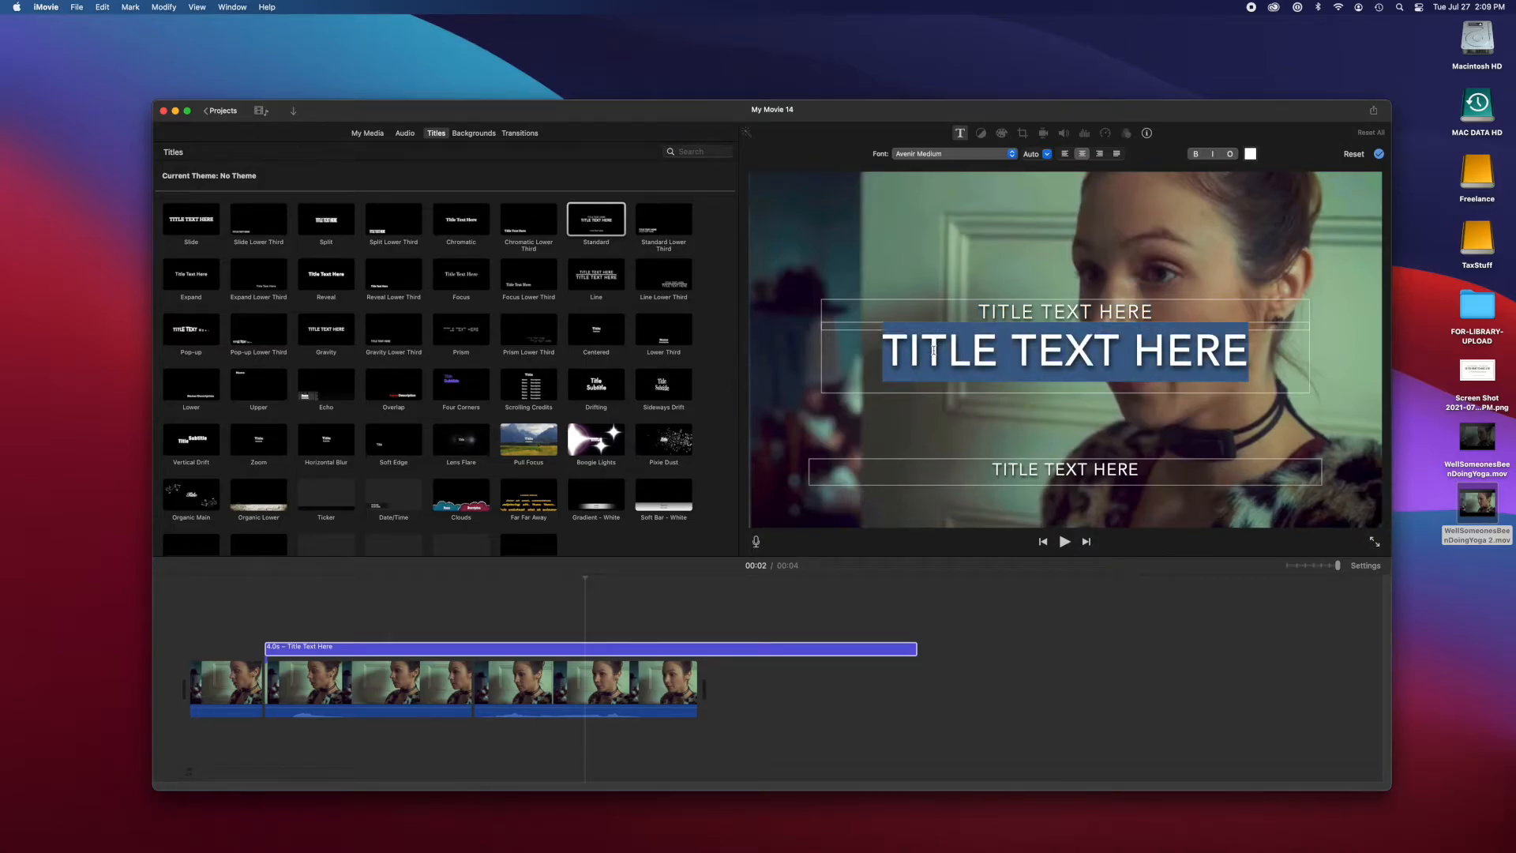
{"action": "type", "text": "WELL"}
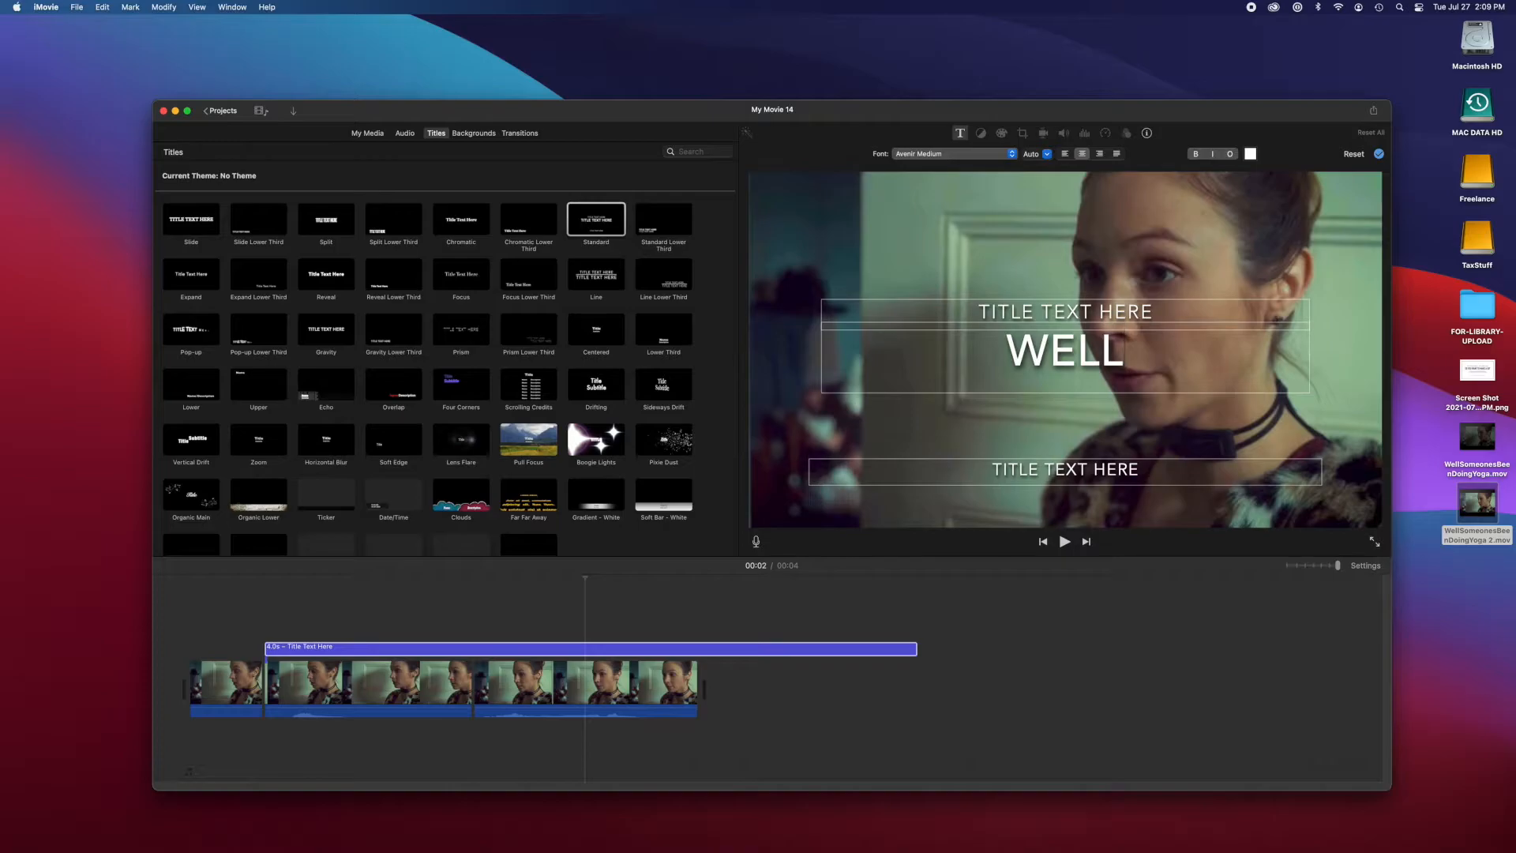
{"action": "type", "text": "!"}
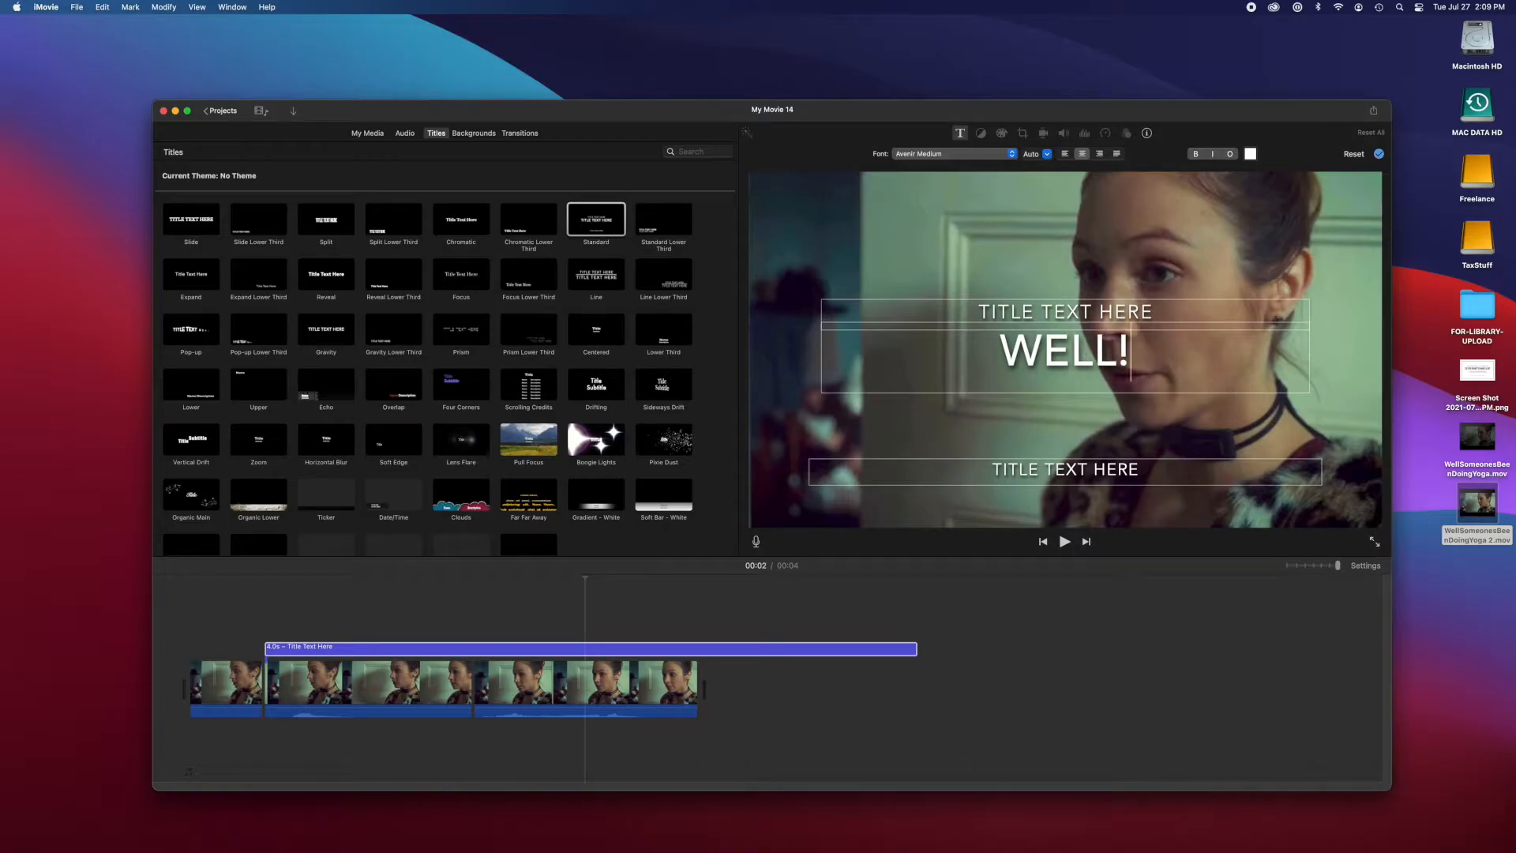
Delete the placeholder text in the title's small upper line and in its lower line
{"action": "triple_click", "coordinate": [1173, 307]}
{"action": "key", "text": "BackSpace"}
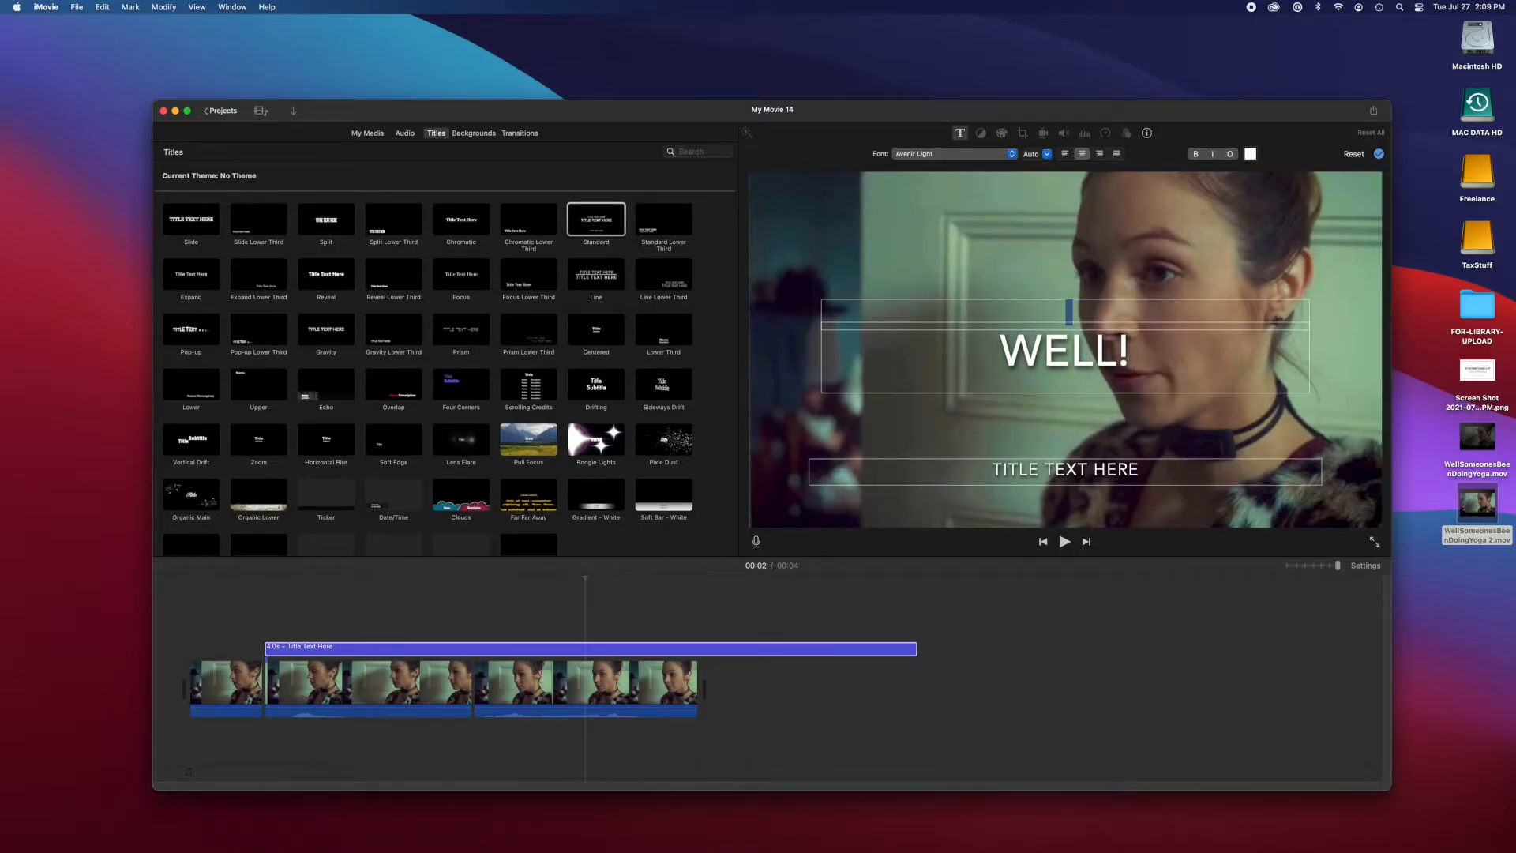
{"action": "triple_click", "coordinate": [1129, 468]}
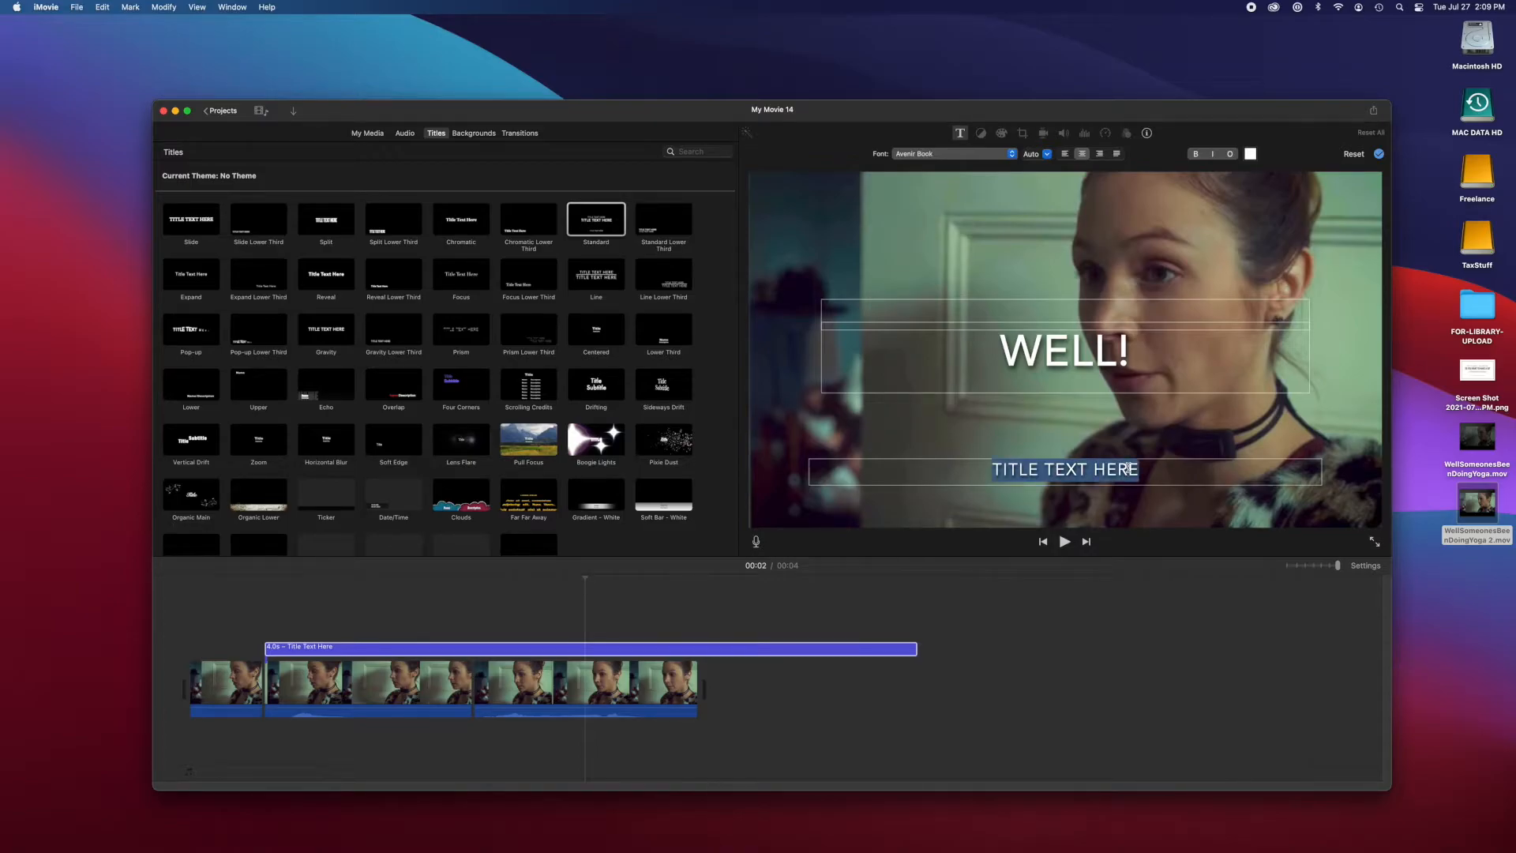
{"action": "key", "text": "BackSpace"}
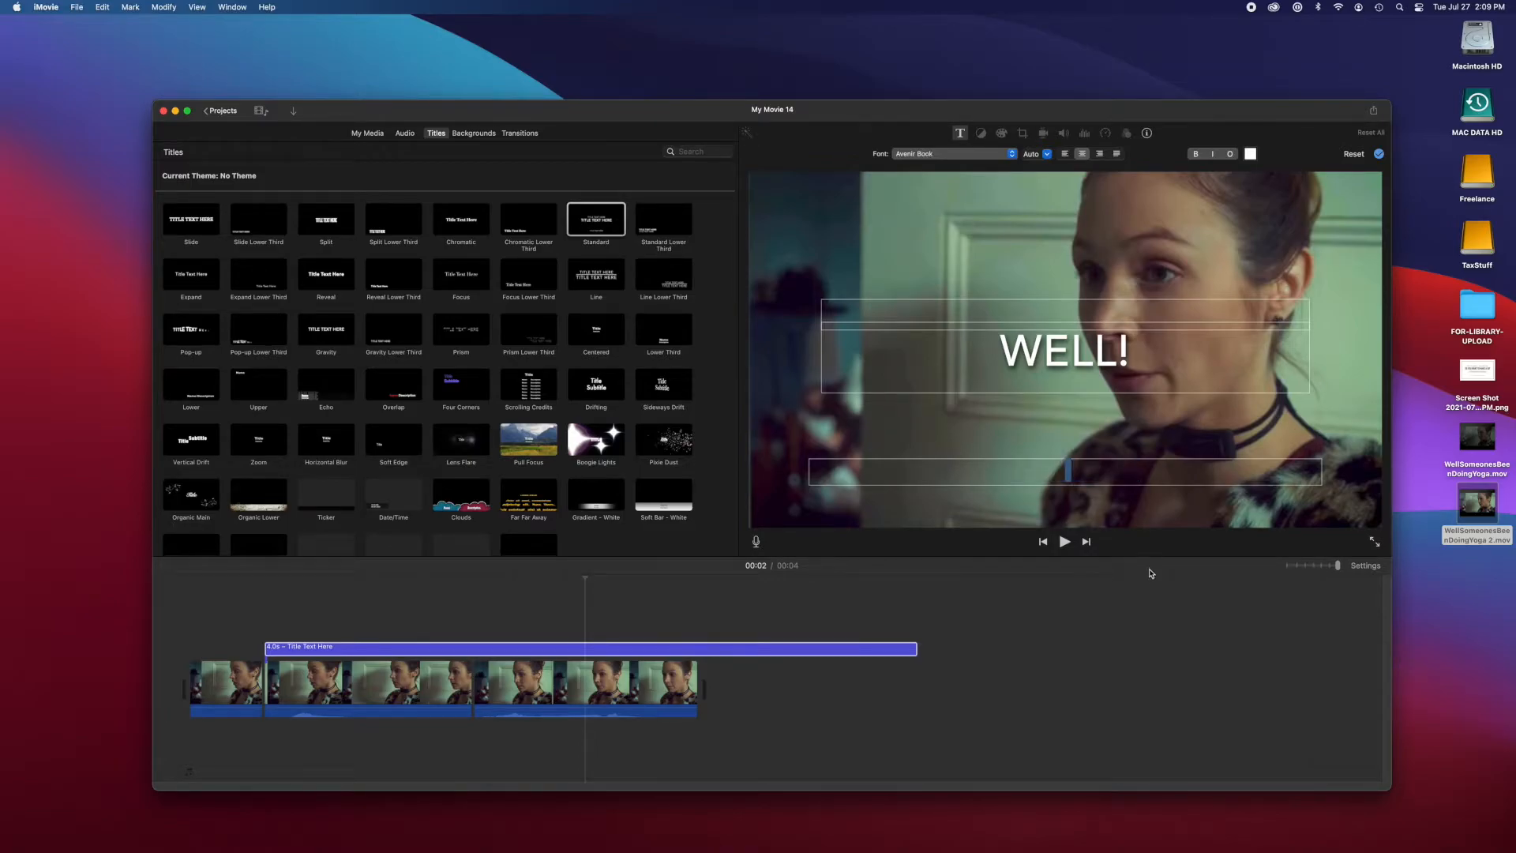
Left-align the "WELL!" line of the title
{"action": "double_click", "coordinate": [1064, 345]}
{"action": "left_click", "coordinate": [1066, 348]}
{"action": "left_click", "coordinate": [1170, 354]}
{"action": "left_click", "coordinate": [1065, 155]}
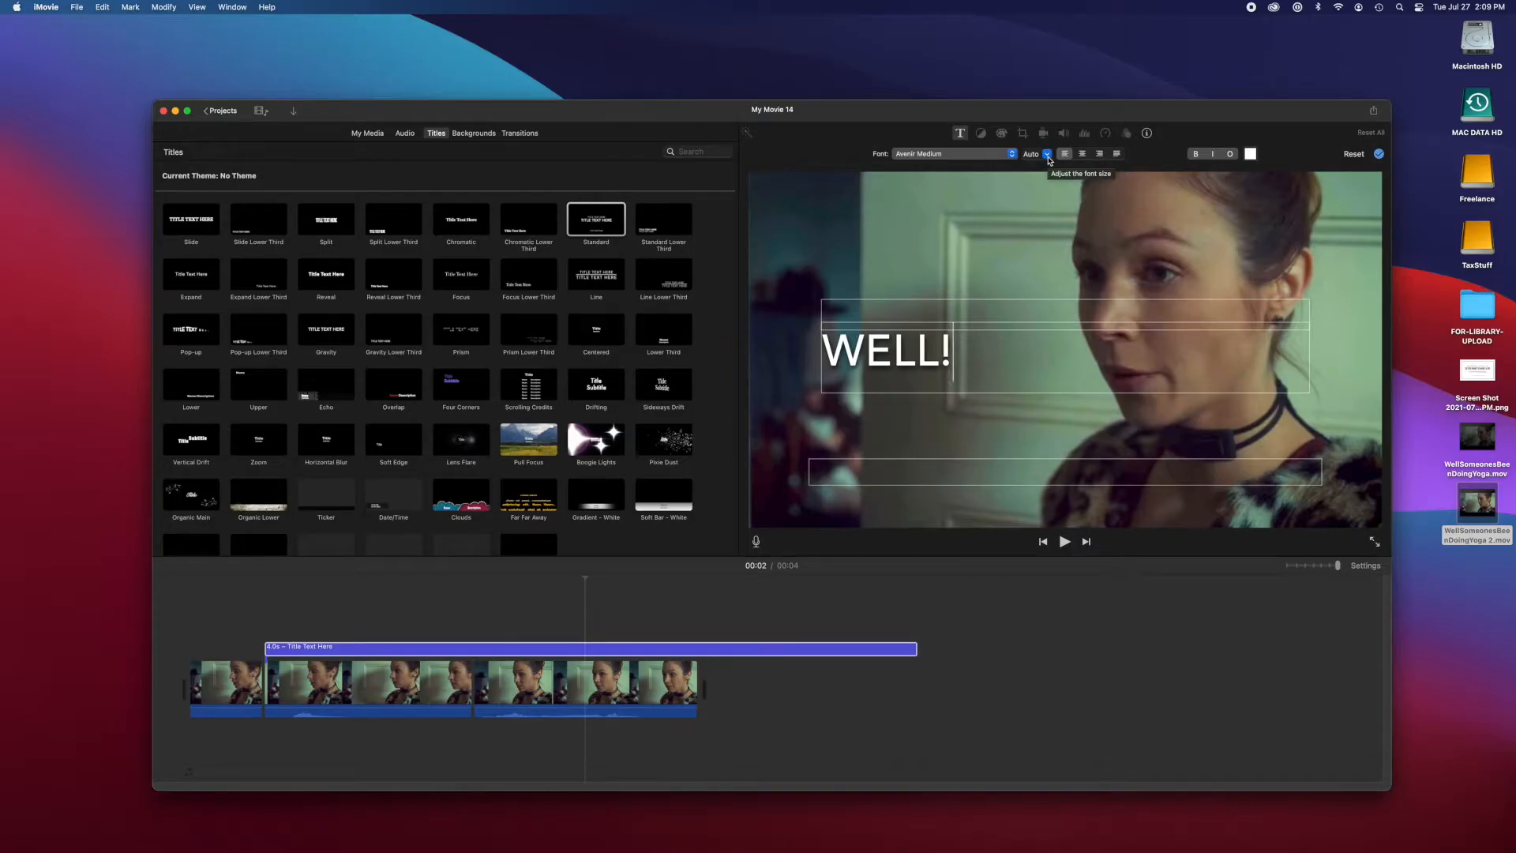
Try font sizes 190, 278 and 256 for the "WELL!" line, then set the size to 230
{"action": "left_click", "coordinate": [1046, 155]}
{"action": "scroll", "coordinate": [1039, 201], "scroll_direction": "down", "scroll_amount": 3}
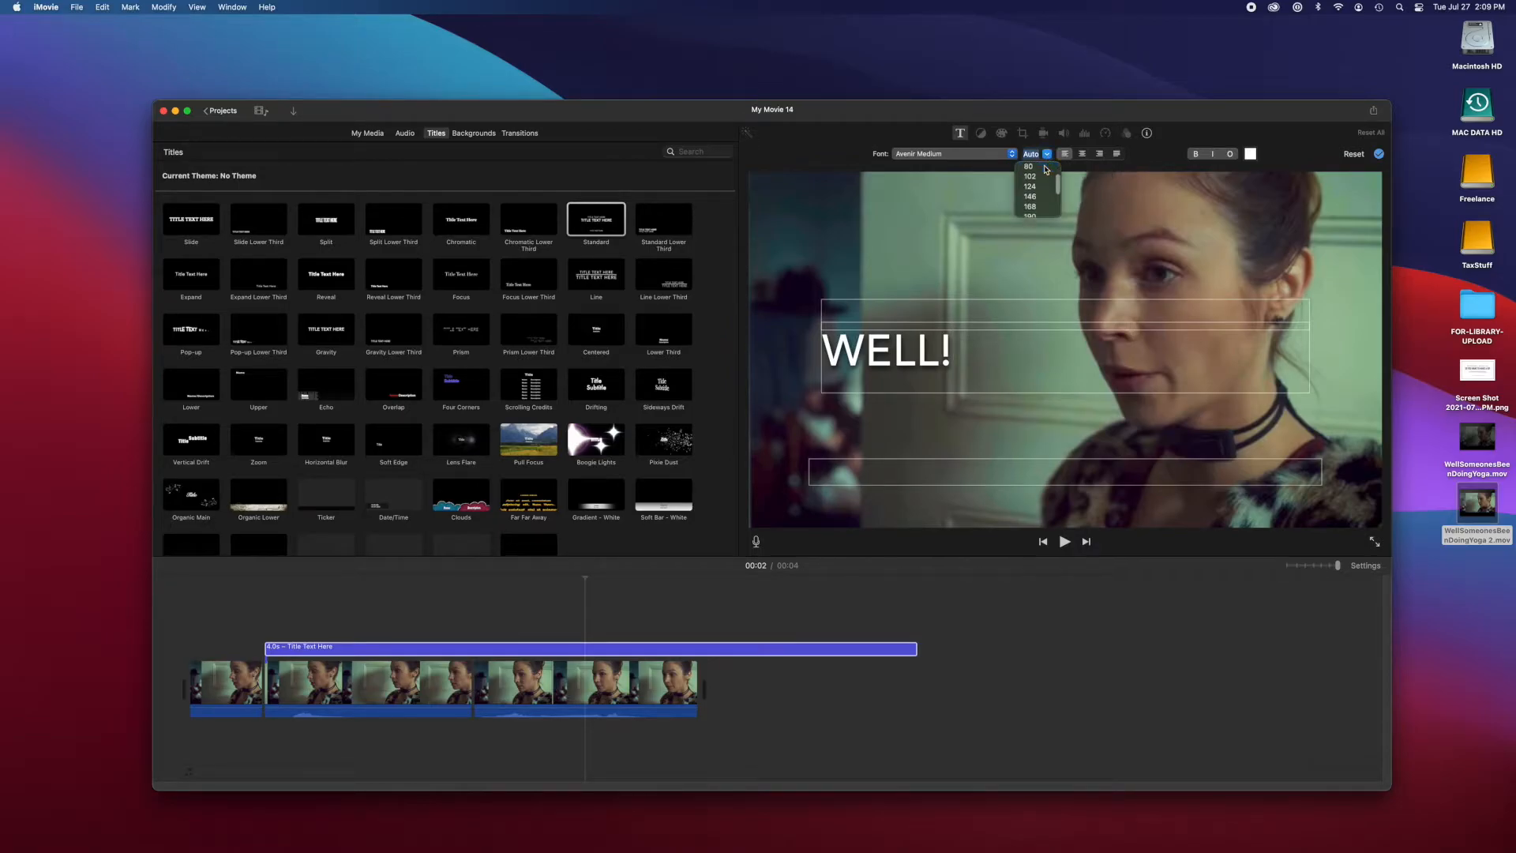
{"action": "left_click", "coordinate": [1038, 194]}
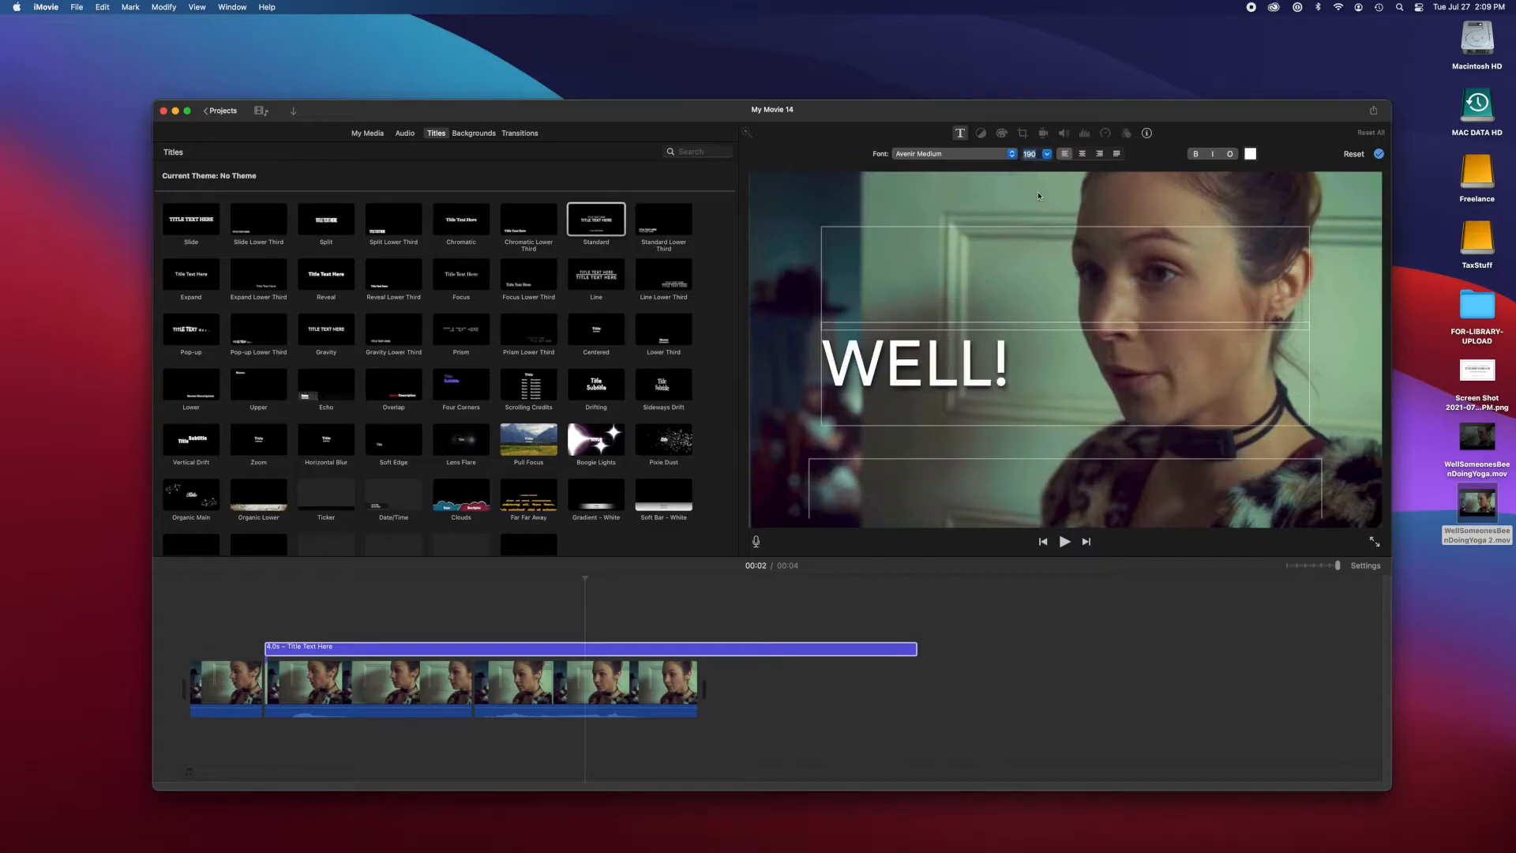
{"action": "left_click", "coordinate": [1048, 155]}
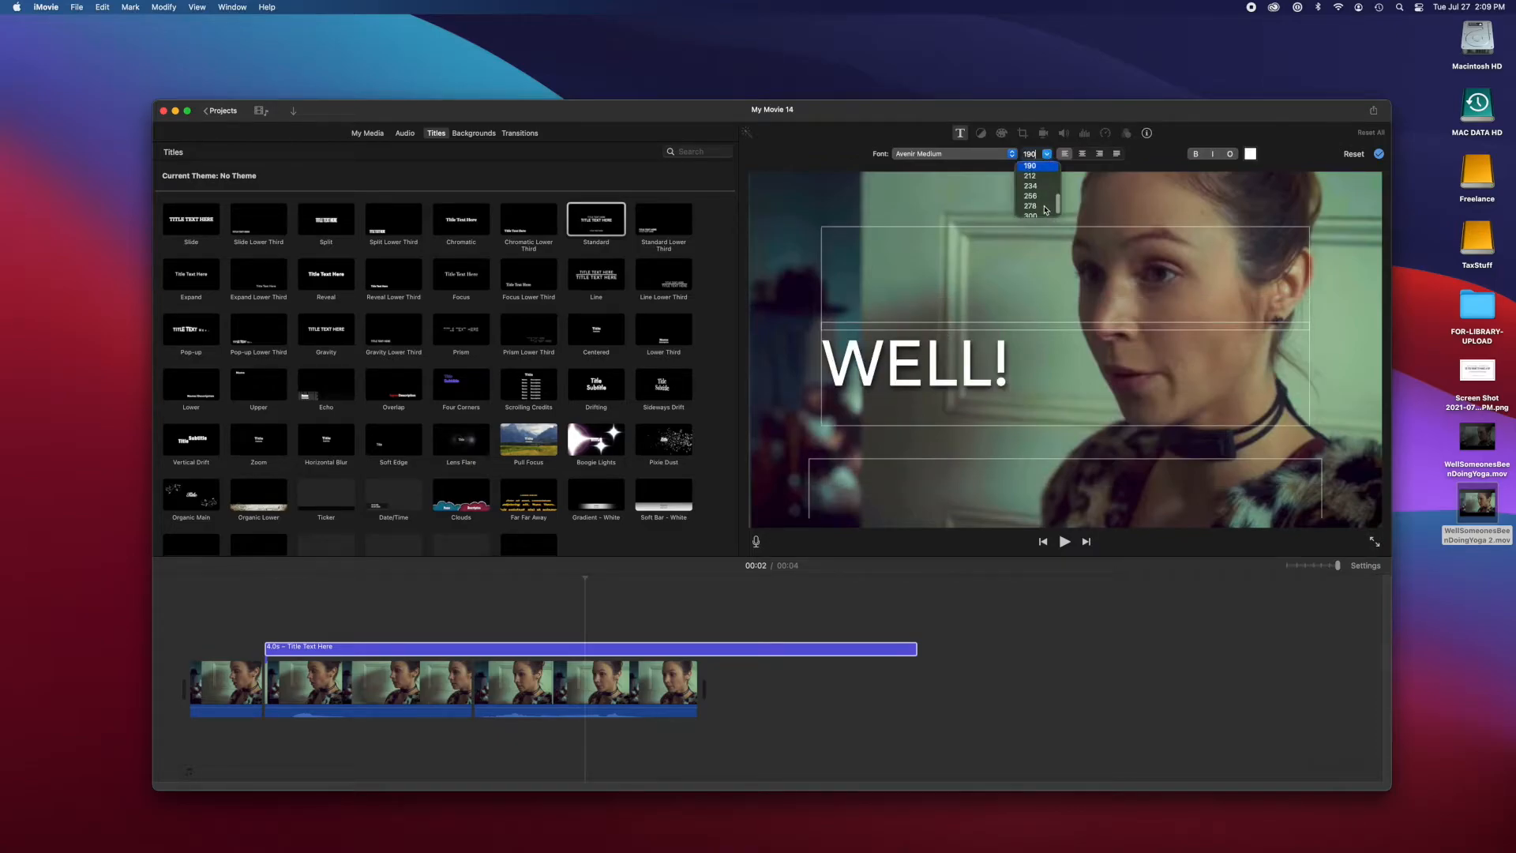
{"action": "left_click", "coordinate": [1032, 200]}
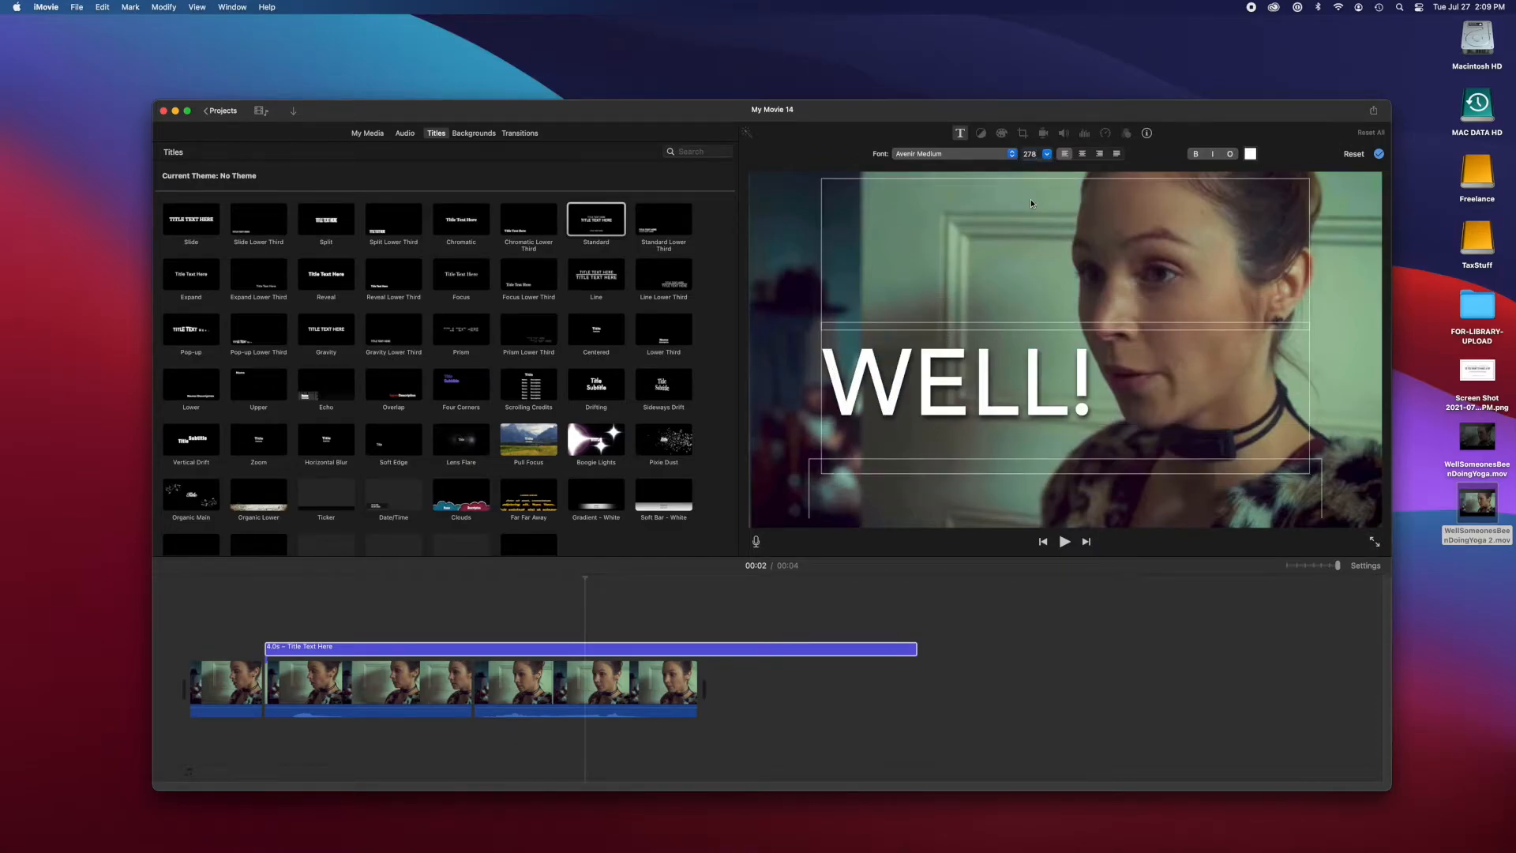
{"action": "left_click", "coordinate": [1047, 155]}
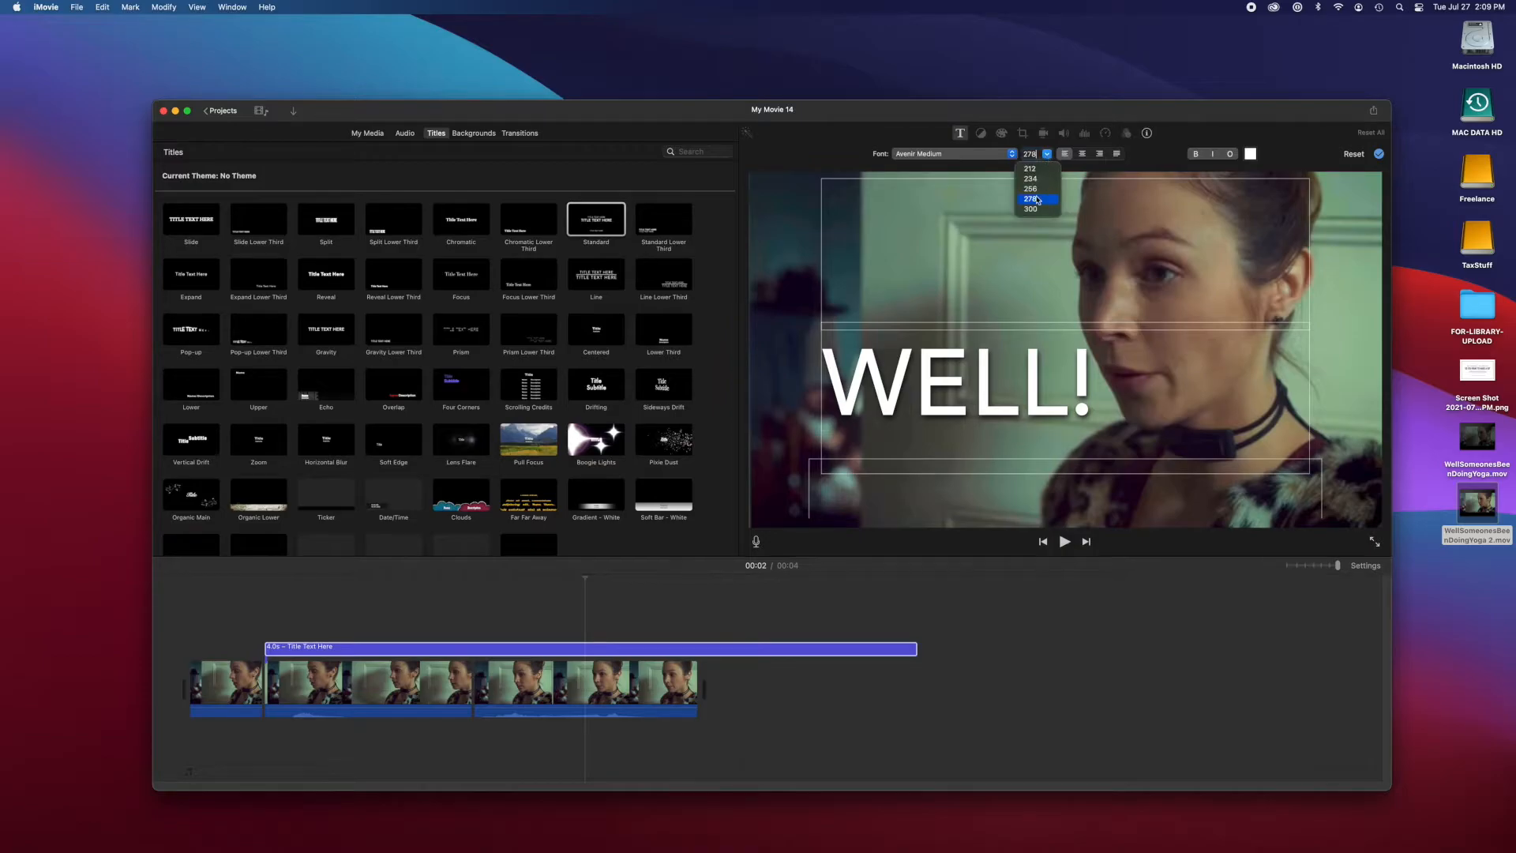
{"action": "left_click", "coordinate": [1035, 188]}
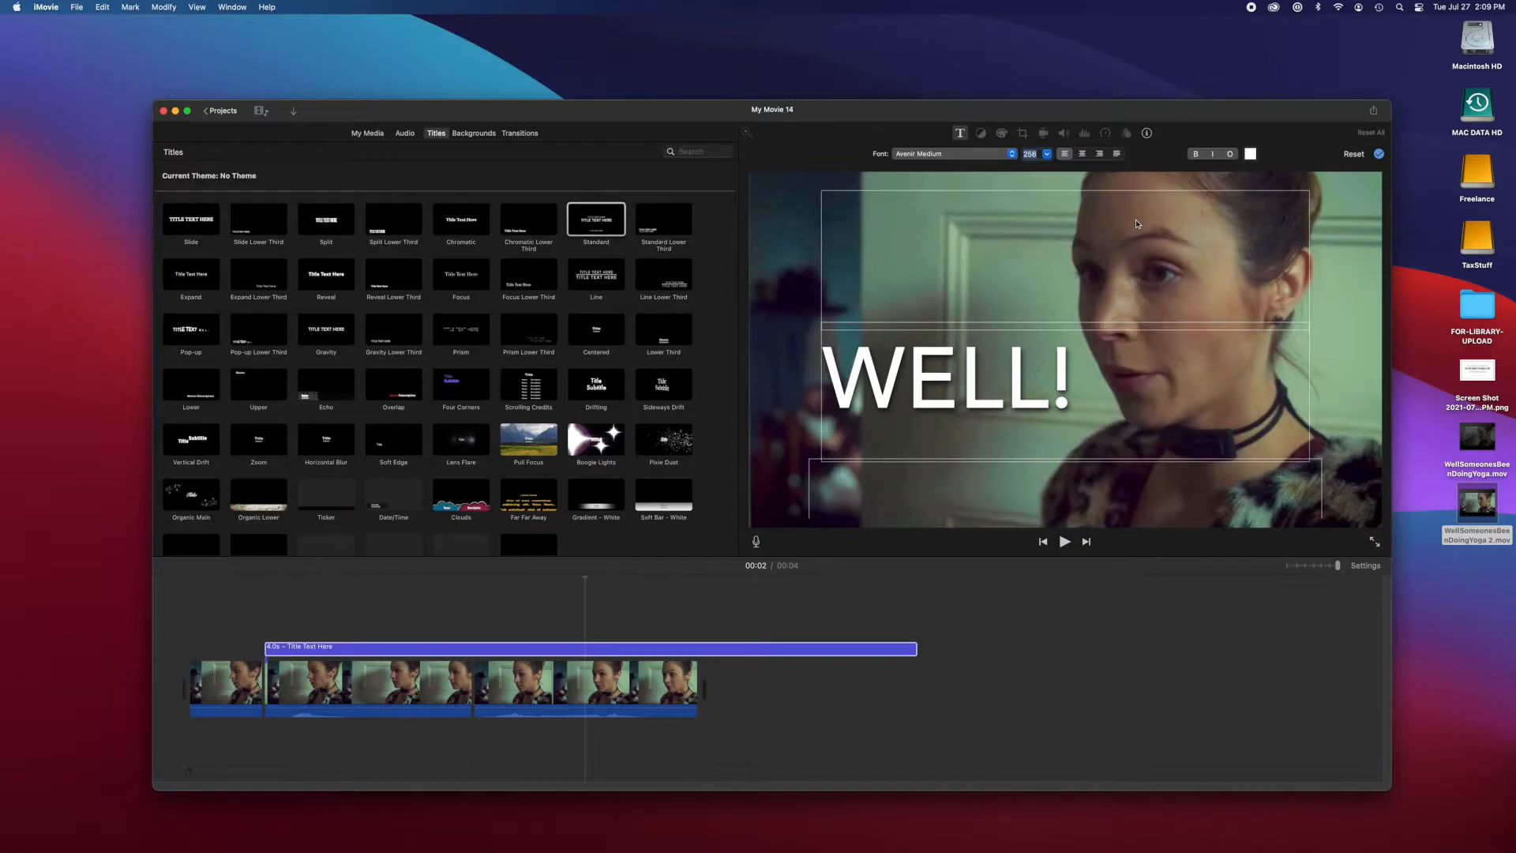
{"action": "type", "text": "230"}
{"action": "key", "text": "Return"}
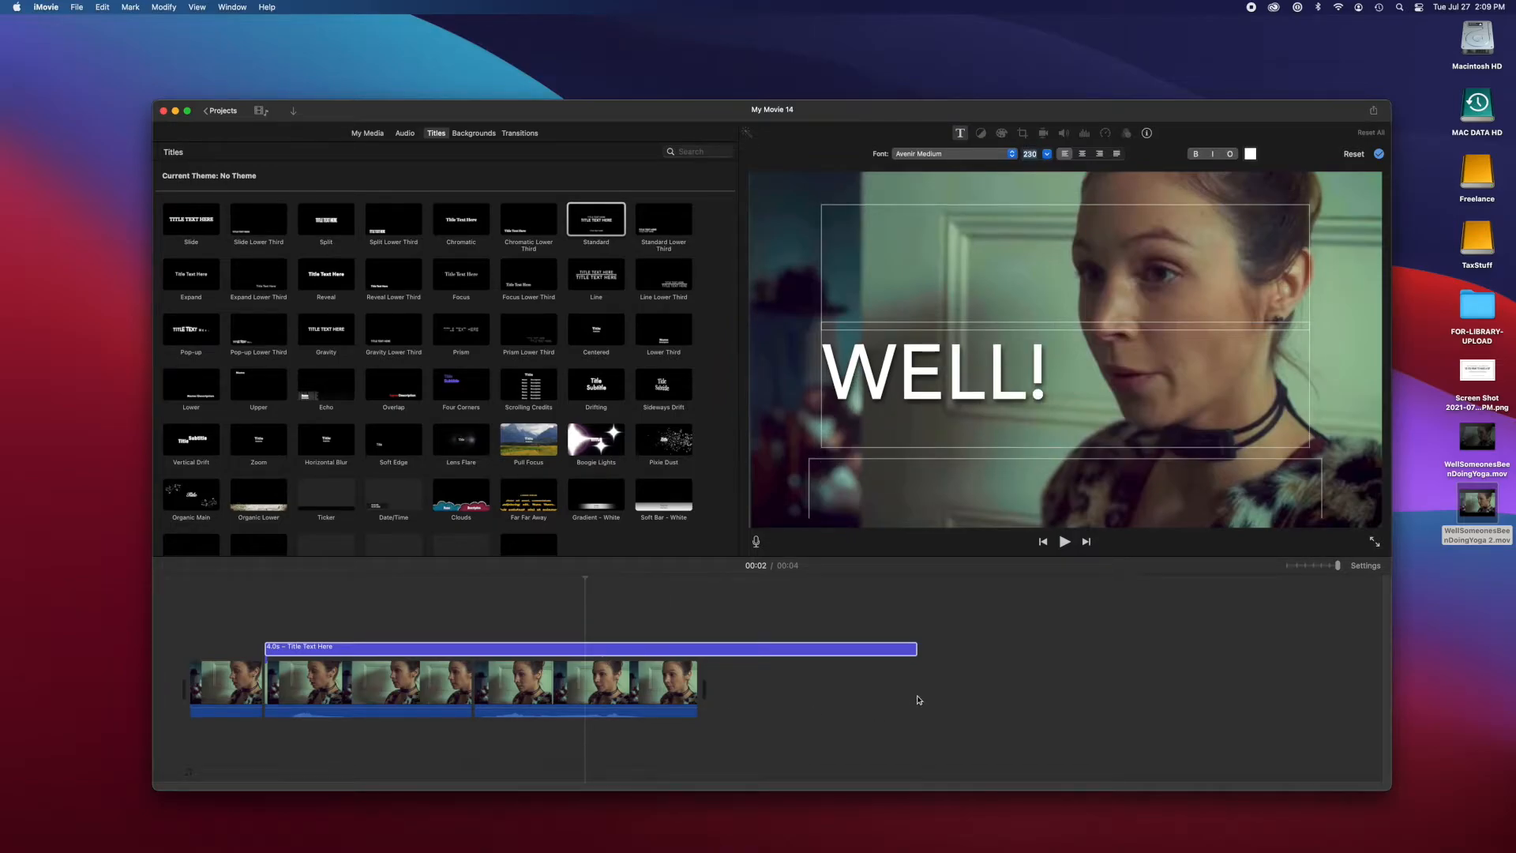
Try centre and right alignment for "WELL!", return it to left alignment, and change its font to Avenir Light
{"action": "left_click", "coordinate": [1085, 154]}
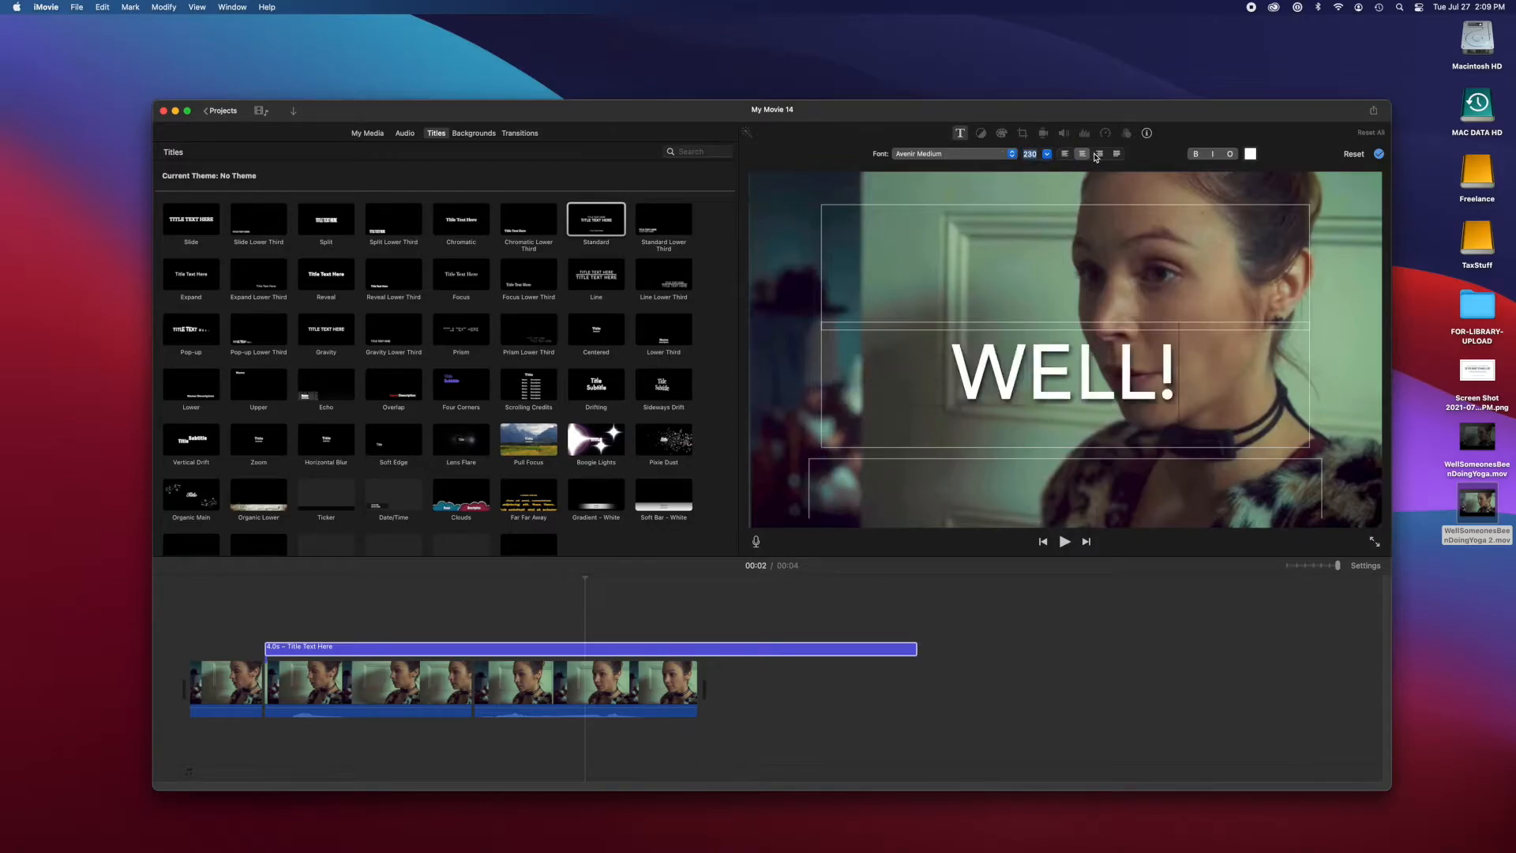
{"action": "left_click", "coordinate": [1097, 155]}
{"action": "left_click", "coordinate": [1065, 155]}
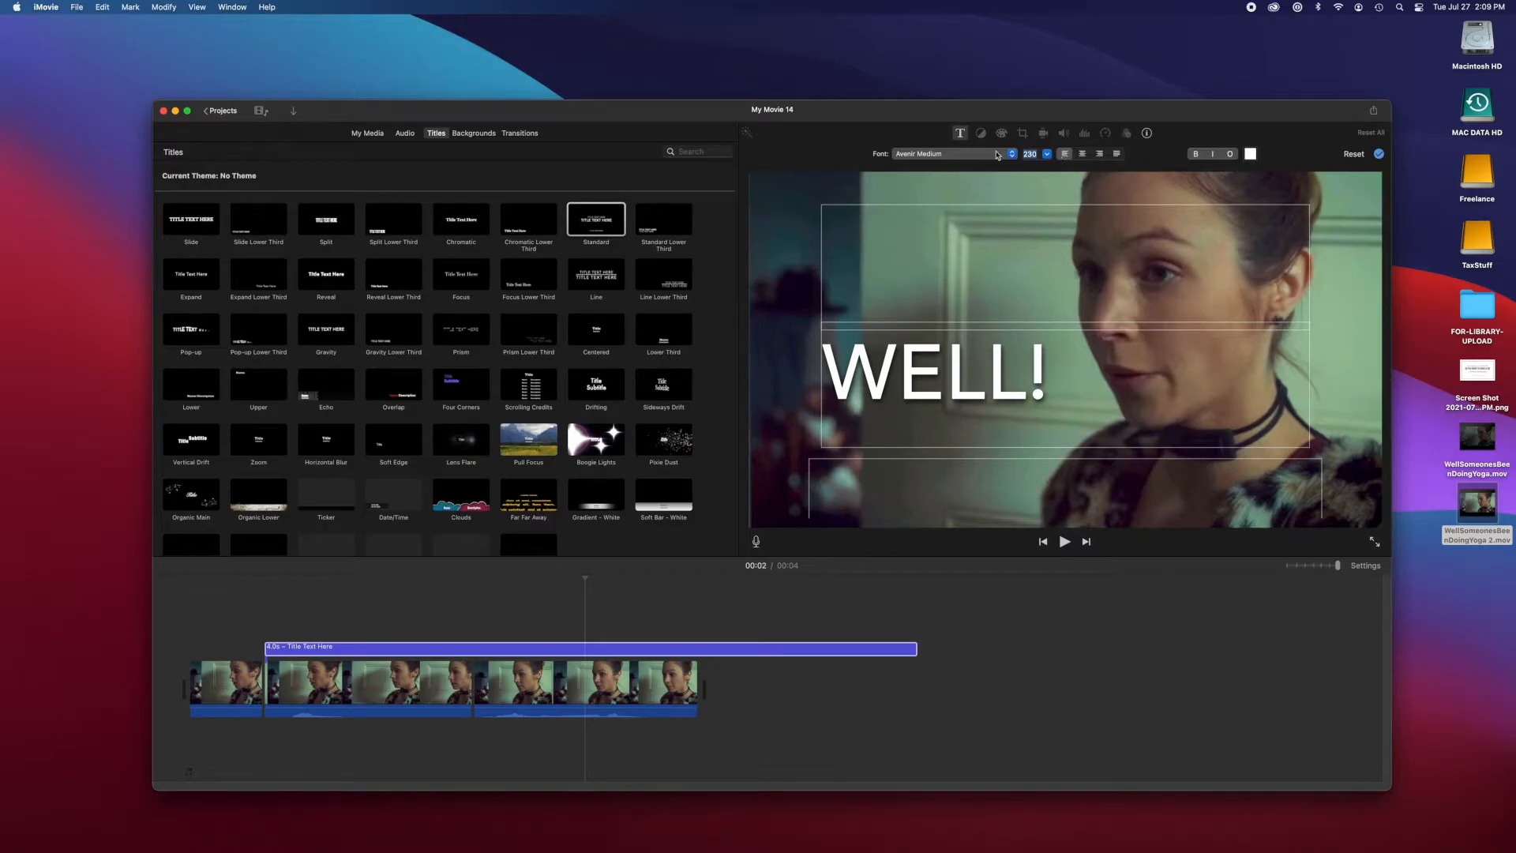
{"action": "left_click", "coordinate": [957, 156]}
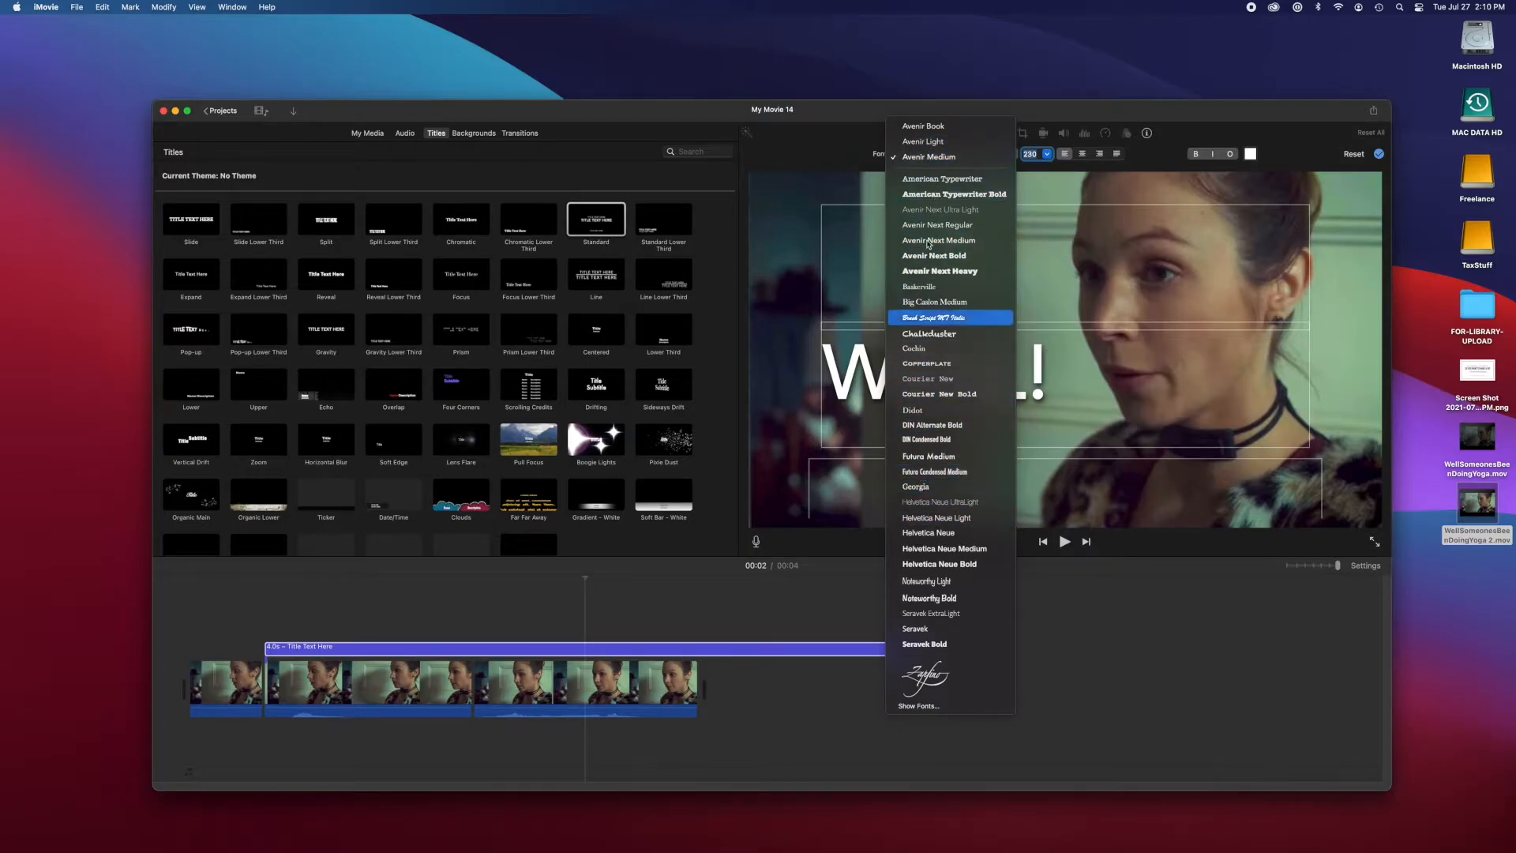
{"action": "left_click", "coordinate": [930, 144]}
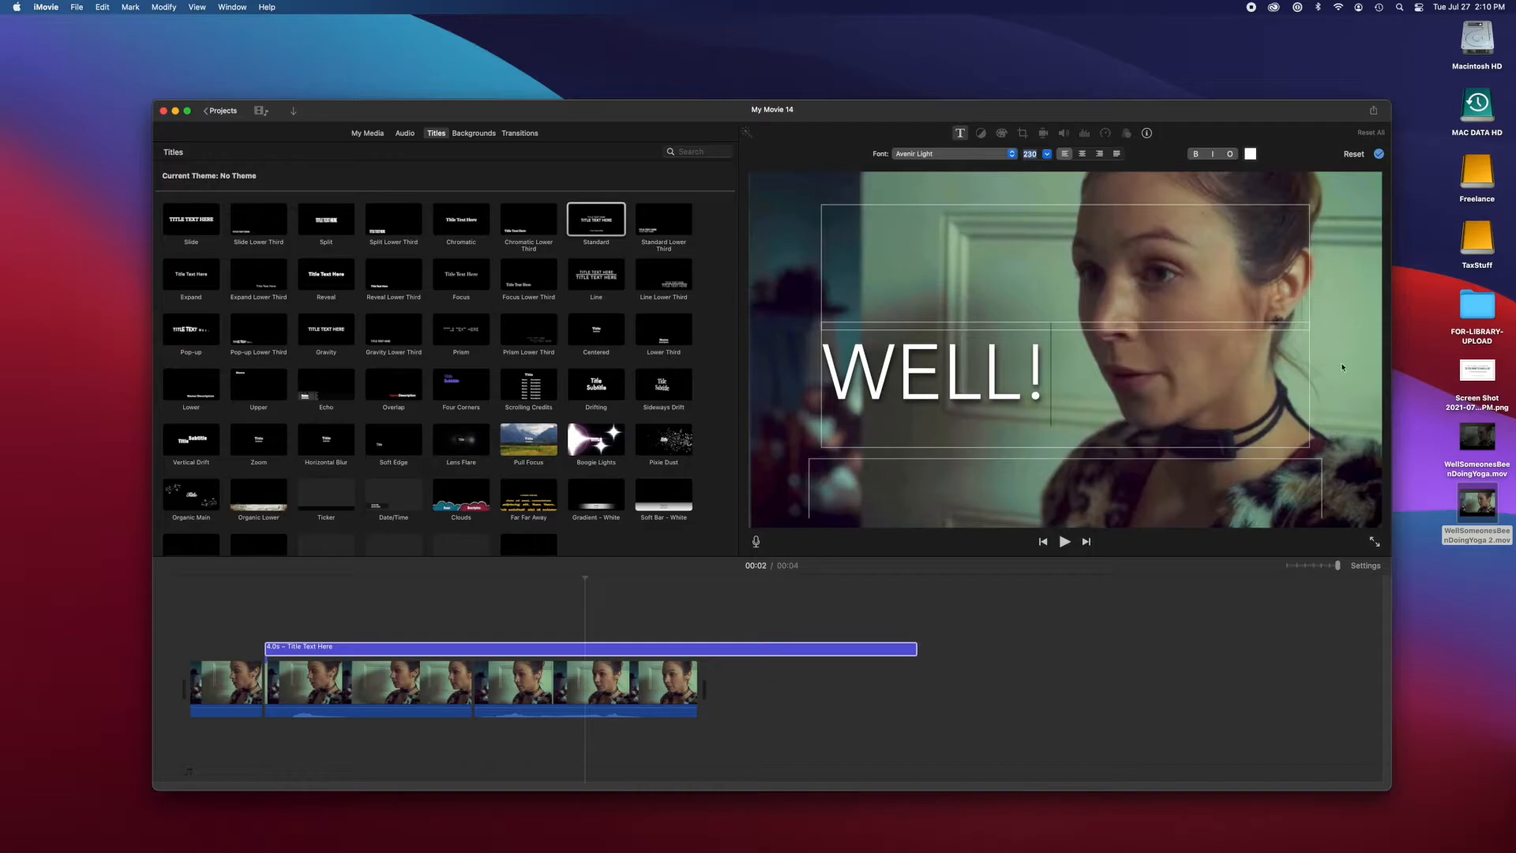
Try outline, italic and bold styling on the "WELL!" text and turn all three off again
{"action": "left_click", "coordinate": [1231, 155]}
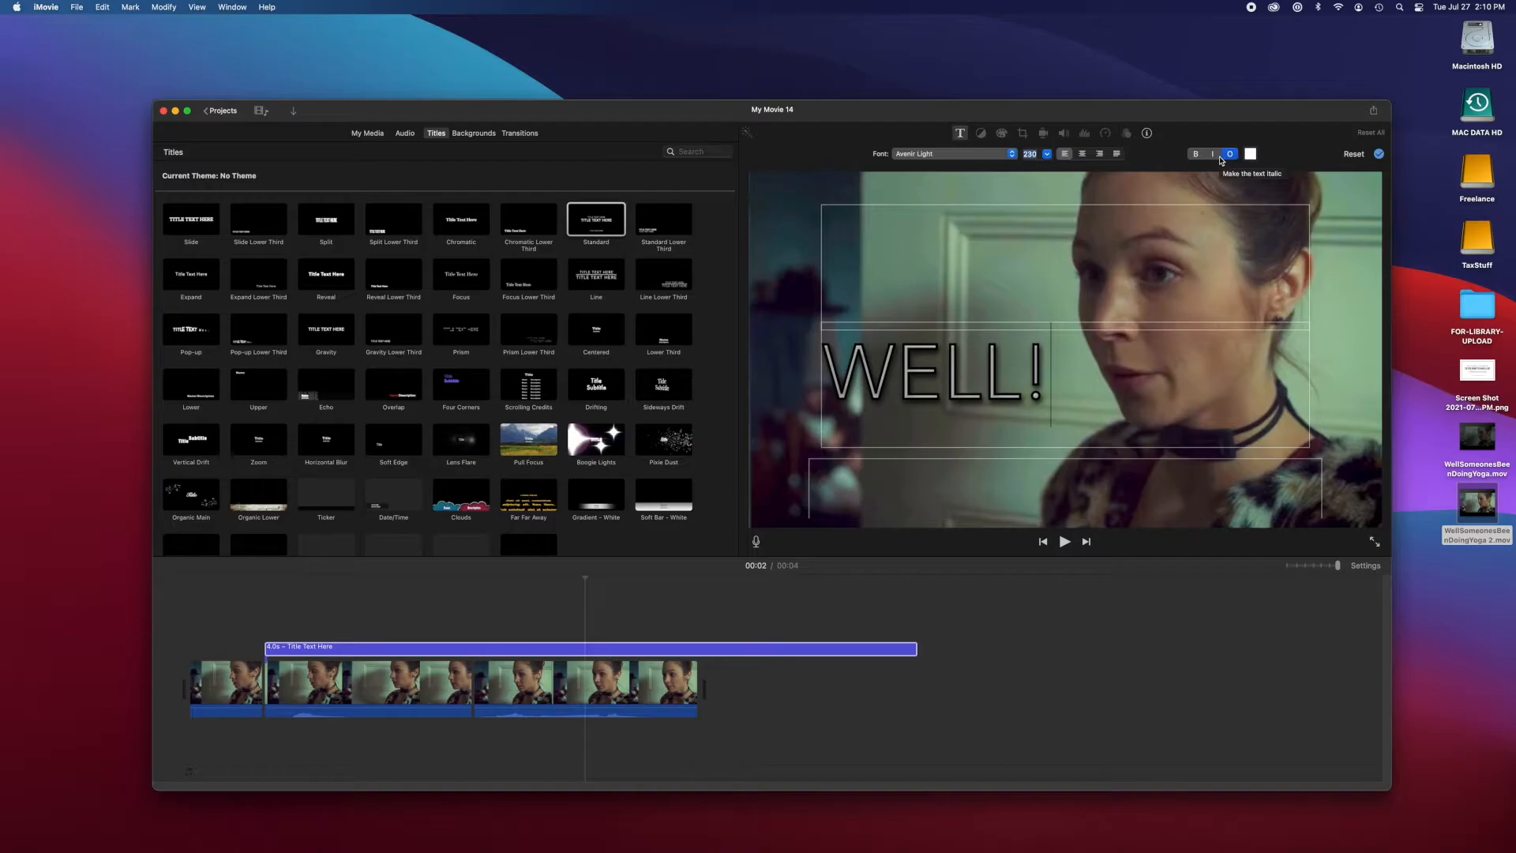
{"action": "left_click", "coordinate": [1208, 158]}
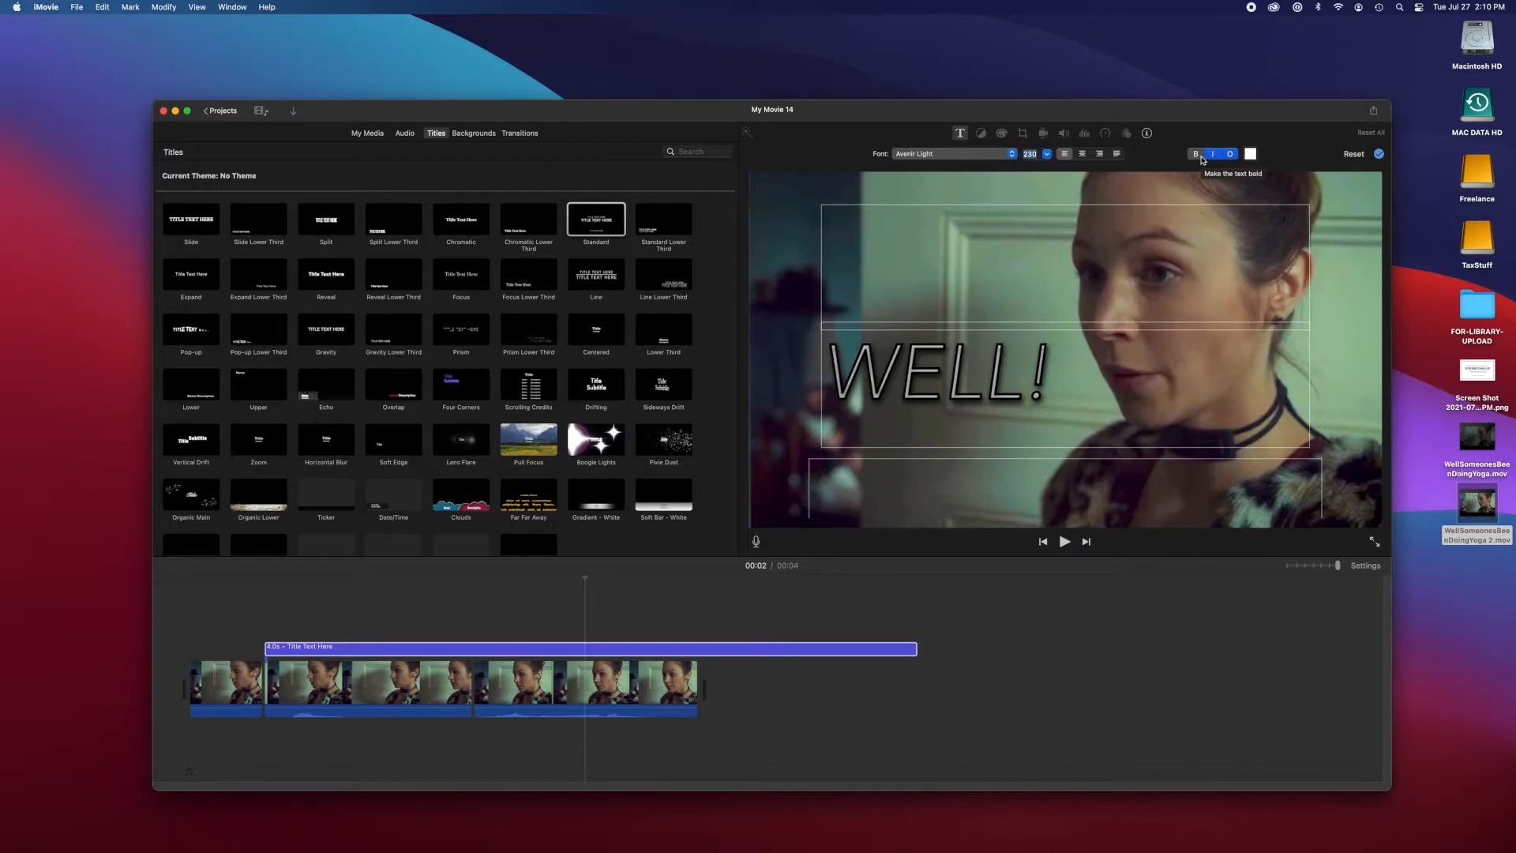
{"action": "left_click", "coordinate": [1202, 160]}
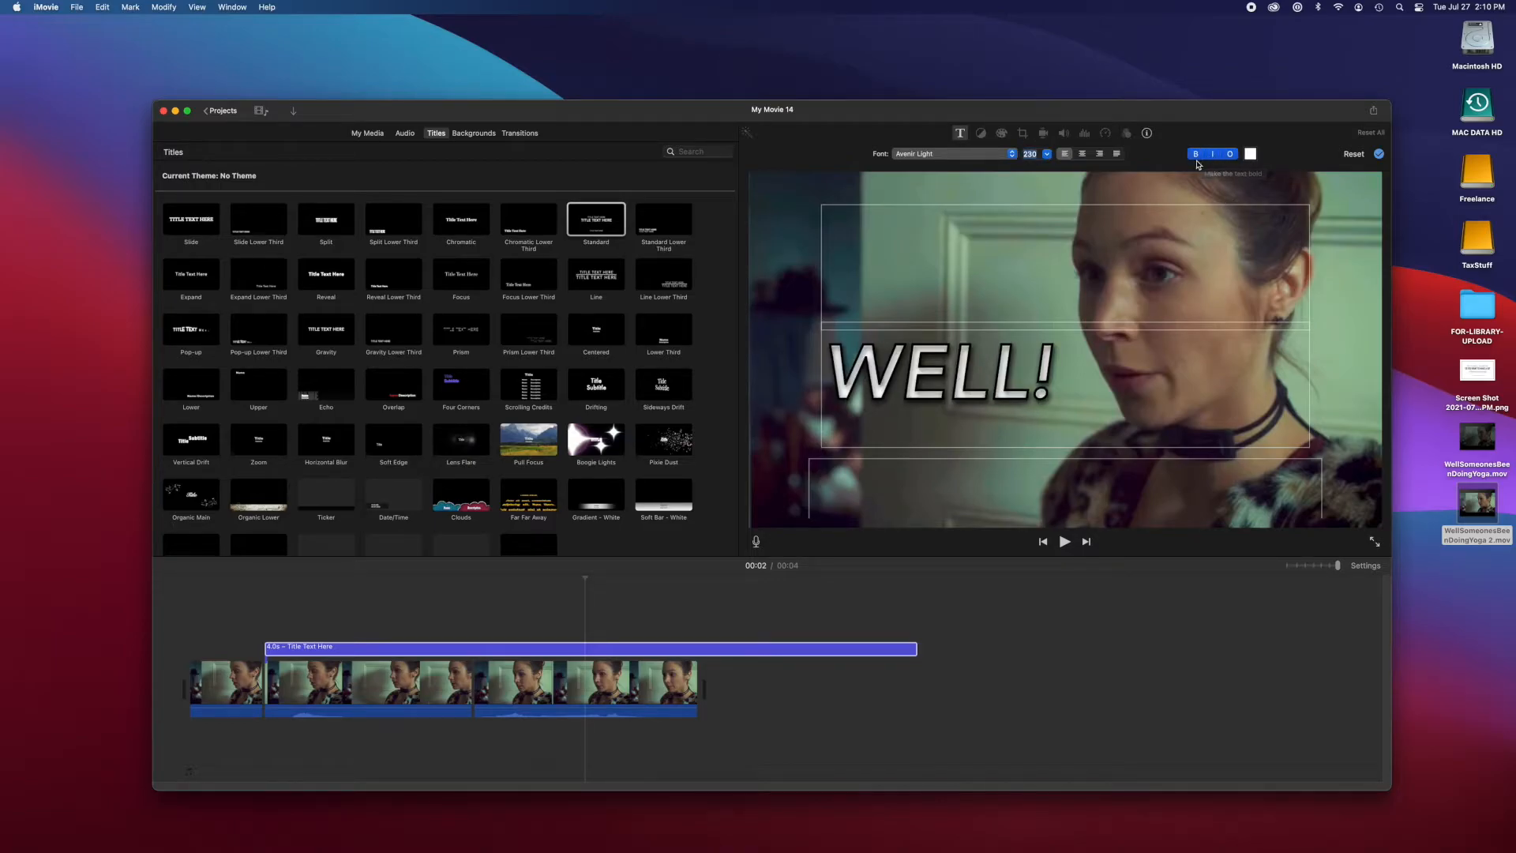
{"action": "left_click", "coordinate": [1196, 157]}
{"action": "left_click", "coordinate": [1212, 156]}
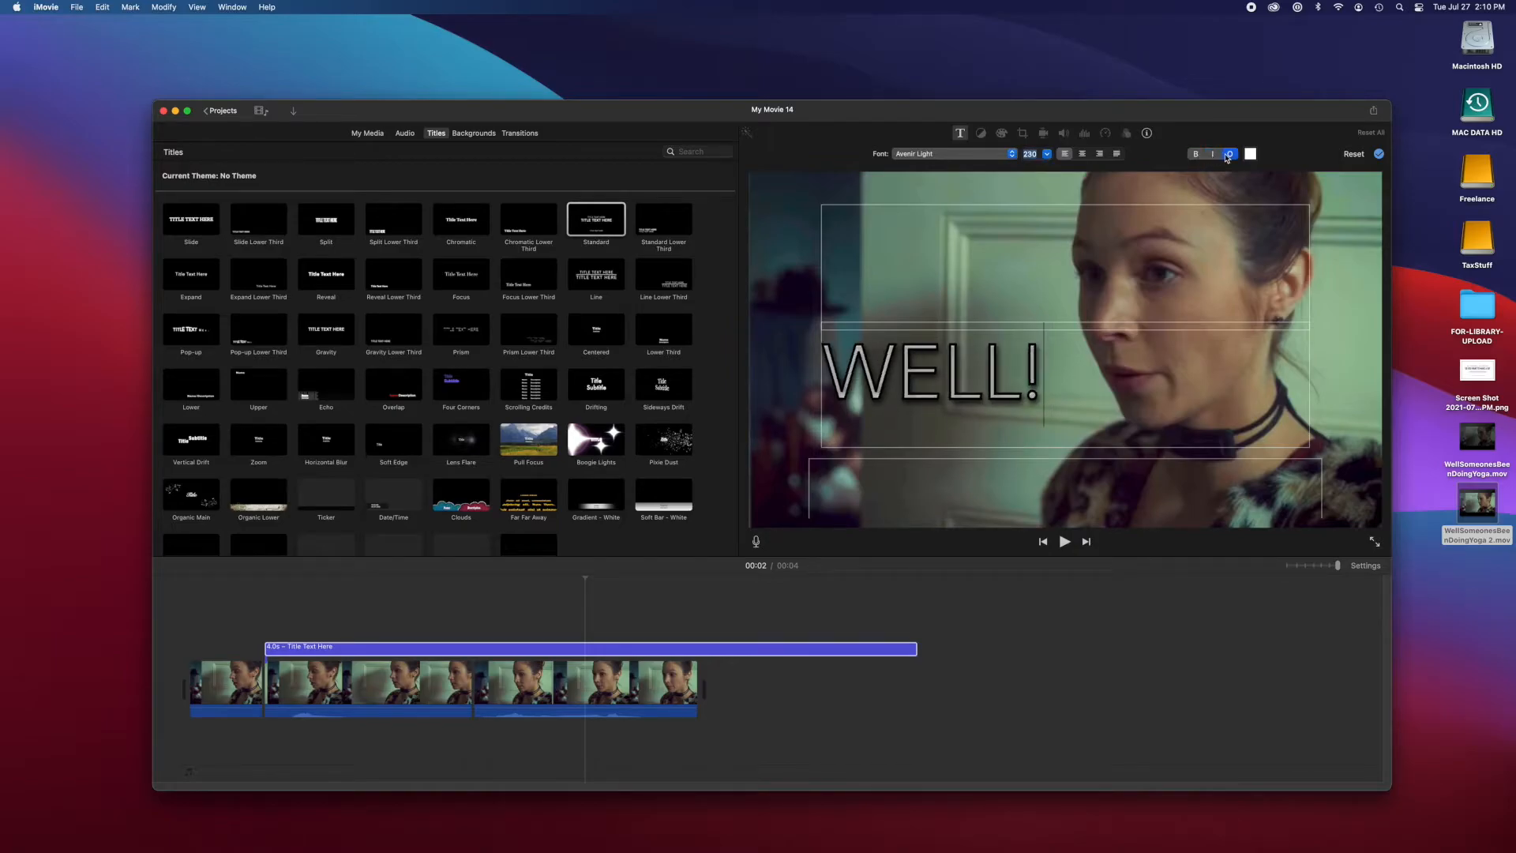
{"action": "left_click", "coordinate": [1229, 156]}
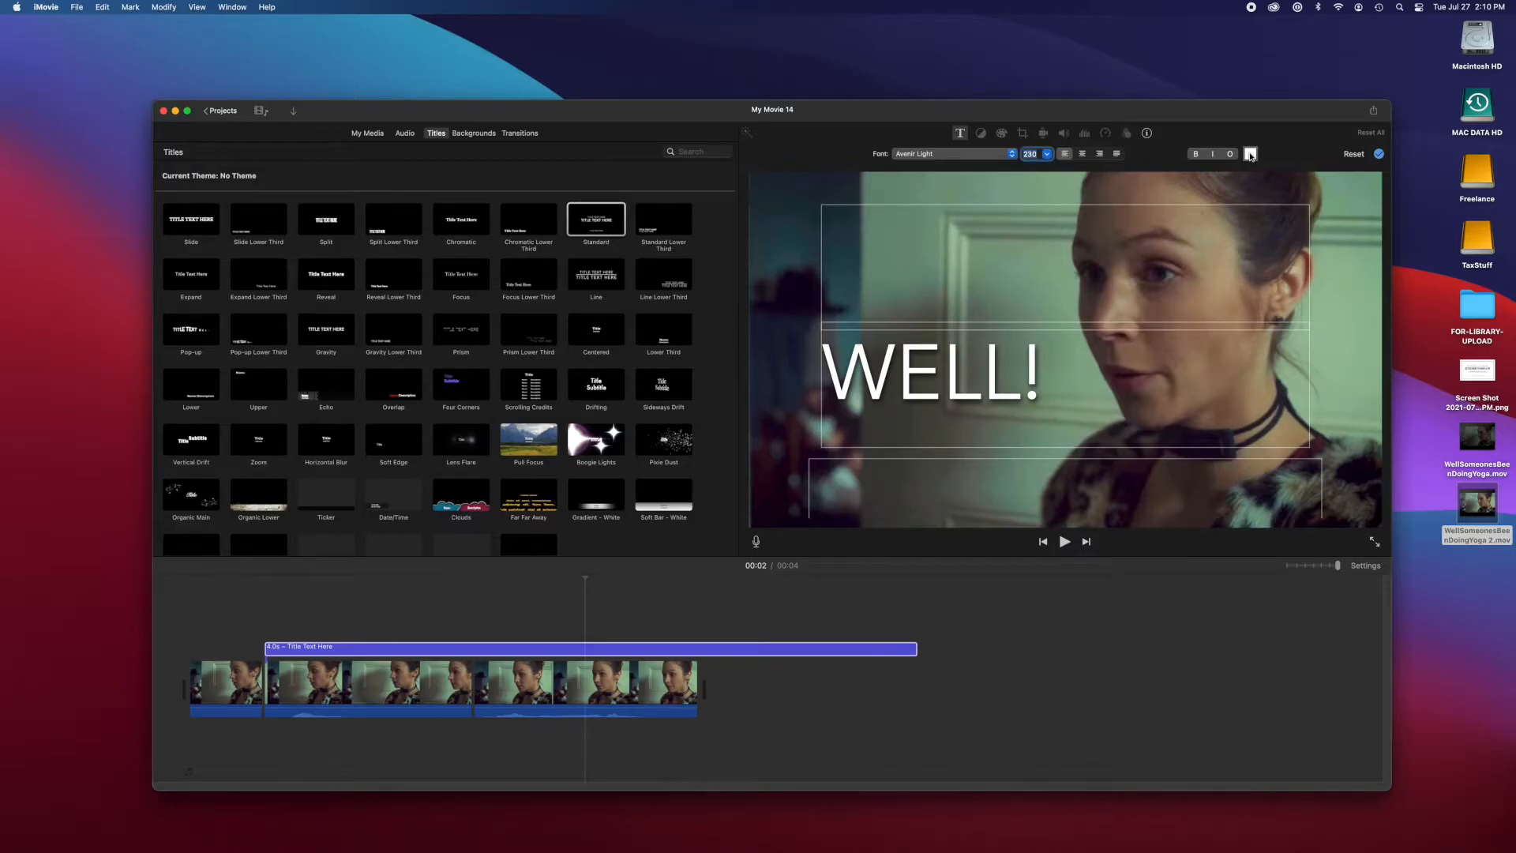
Change the "WELL!" text colour to a light peach using the colour wheel and full brightness, and close the colour picker
{"action": "left_click", "coordinate": [1250, 155]}
{"action": "left_click_drag", "start_coordinate": [131, 639], "coordinate": [1456, 256]}
{"action": "left_click", "coordinate": [1392, 348]}
{"action": "mouse_move", "coordinate": [1397, 350]}
{"action": "left_mouse_down"}
{"action": "mouse_move", "coordinate": [1415, 355]}
{"action": "mouse_move", "coordinate": [1380, 361]}
{"action": "mouse_move", "coordinate": [1414, 372]}
{"action": "mouse_move", "coordinate": [1395, 332]}
{"action": "mouse_move", "coordinate": [1406, 350]}
{"action": "left_mouse_up"}
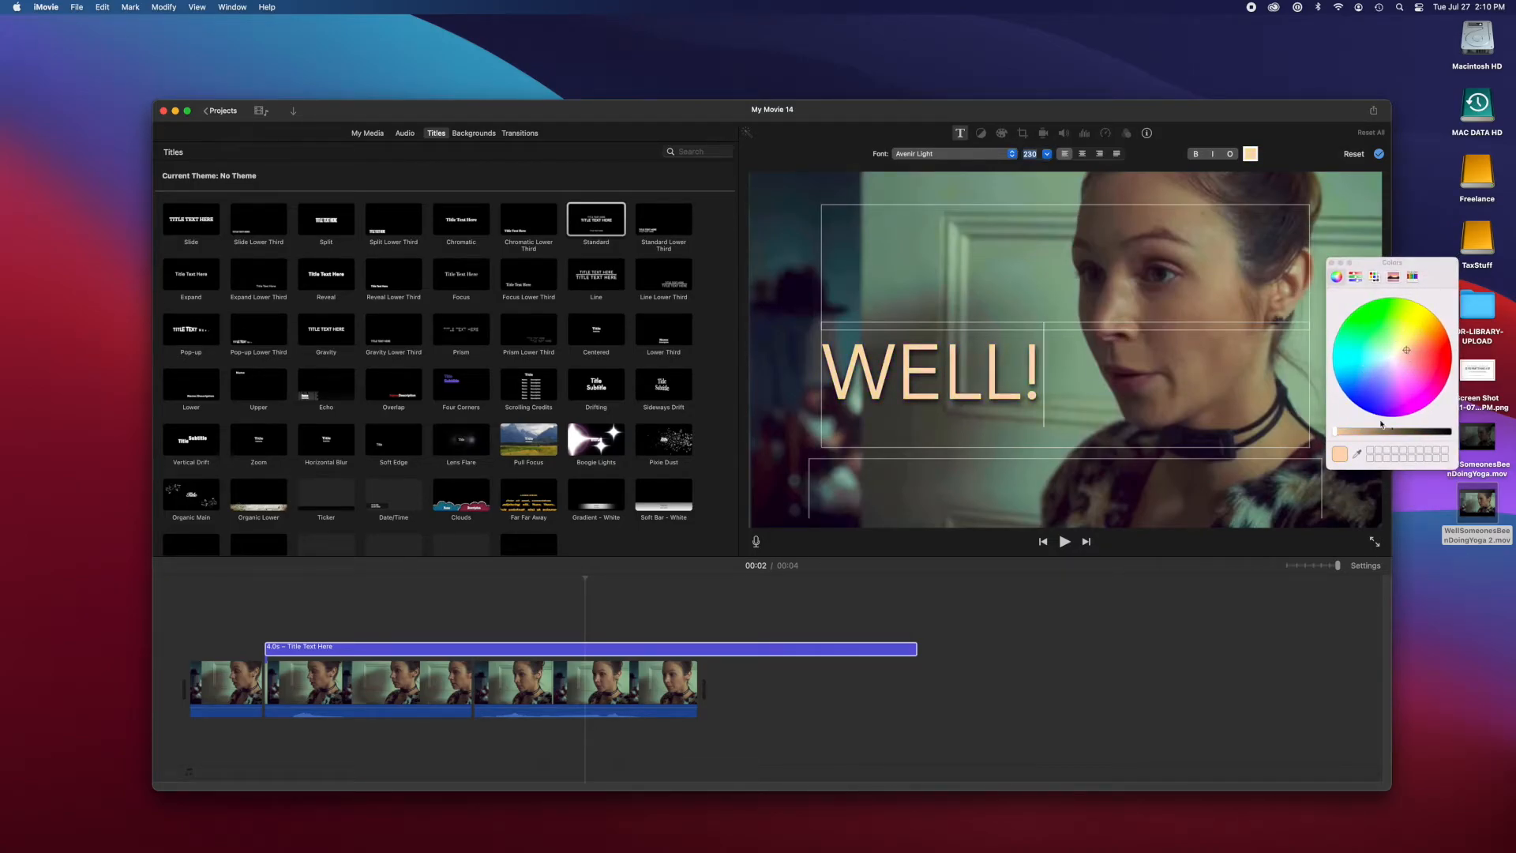
{"action": "left_click_drag", "start_coordinate": [1336, 433], "coordinate": [1269, 435]}
{"action": "left_click", "coordinate": [1331, 261]}
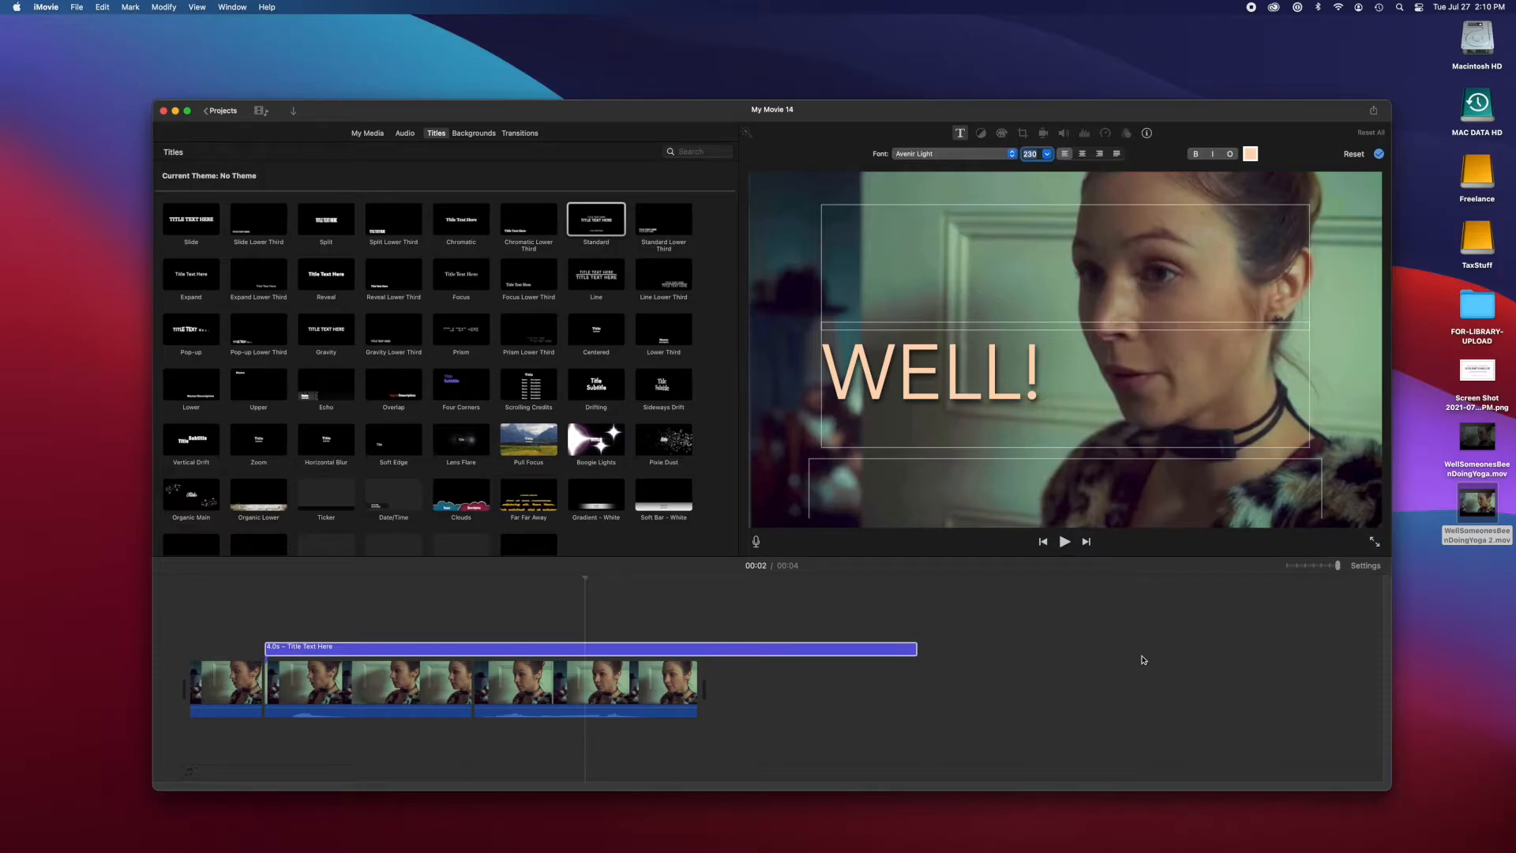
Play the project from near the start of the first segment to review the title's timing
{"action": "mouse_move", "coordinate": [203, 669]}
{"action": "left_click", "coordinate": [202, 669]}
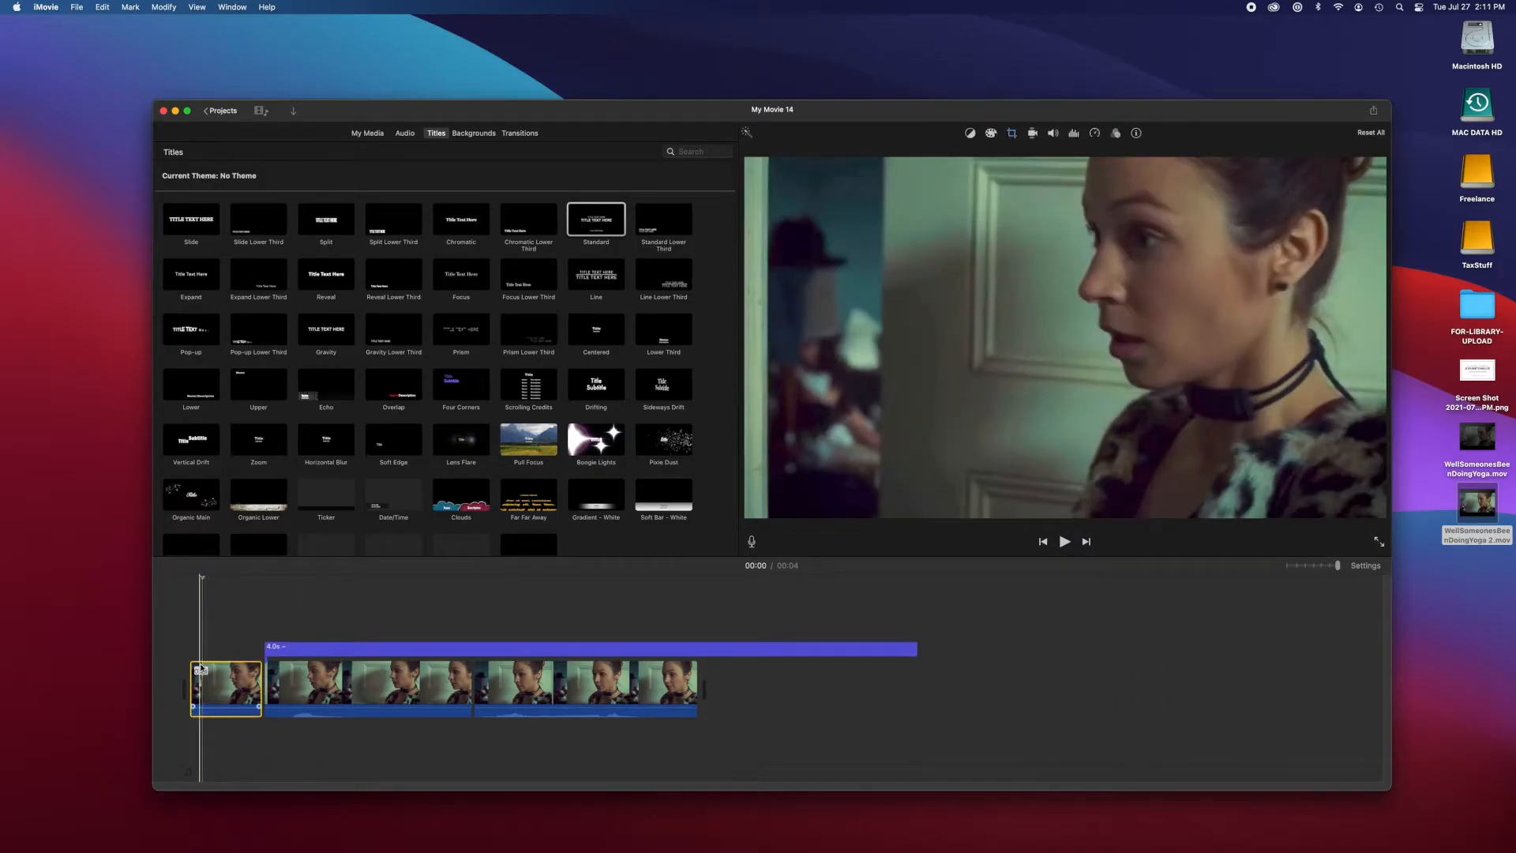
{"action": "left_click", "coordinate": [1064, 541]}
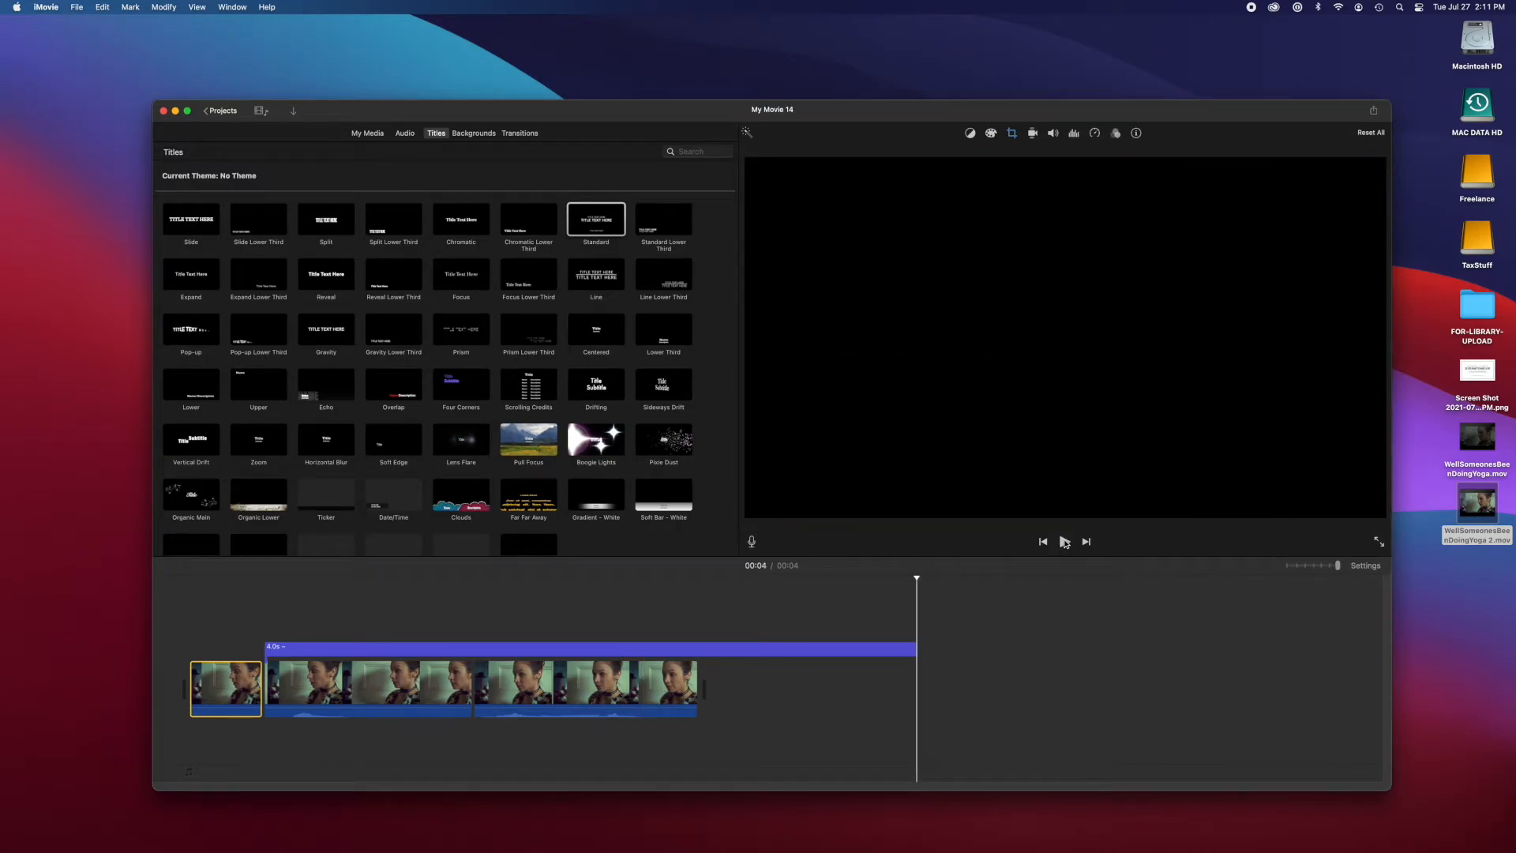
Delete the "WELL!" title from the timeline
{"action": "left_click", "coordinate": [808, 655]}
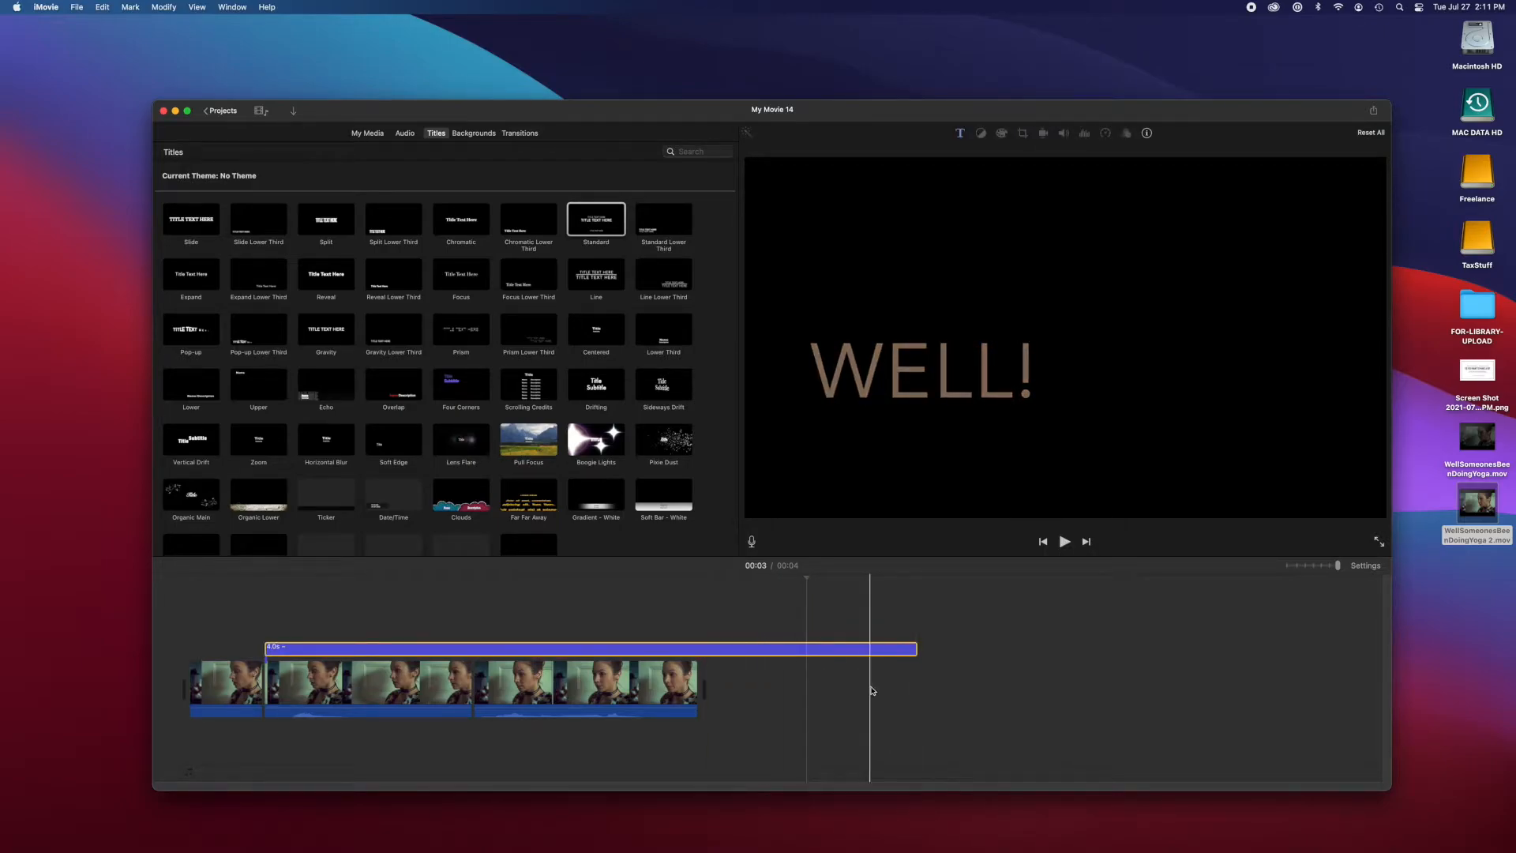
{"action": "right_click", "coordinate": [795, 653]}
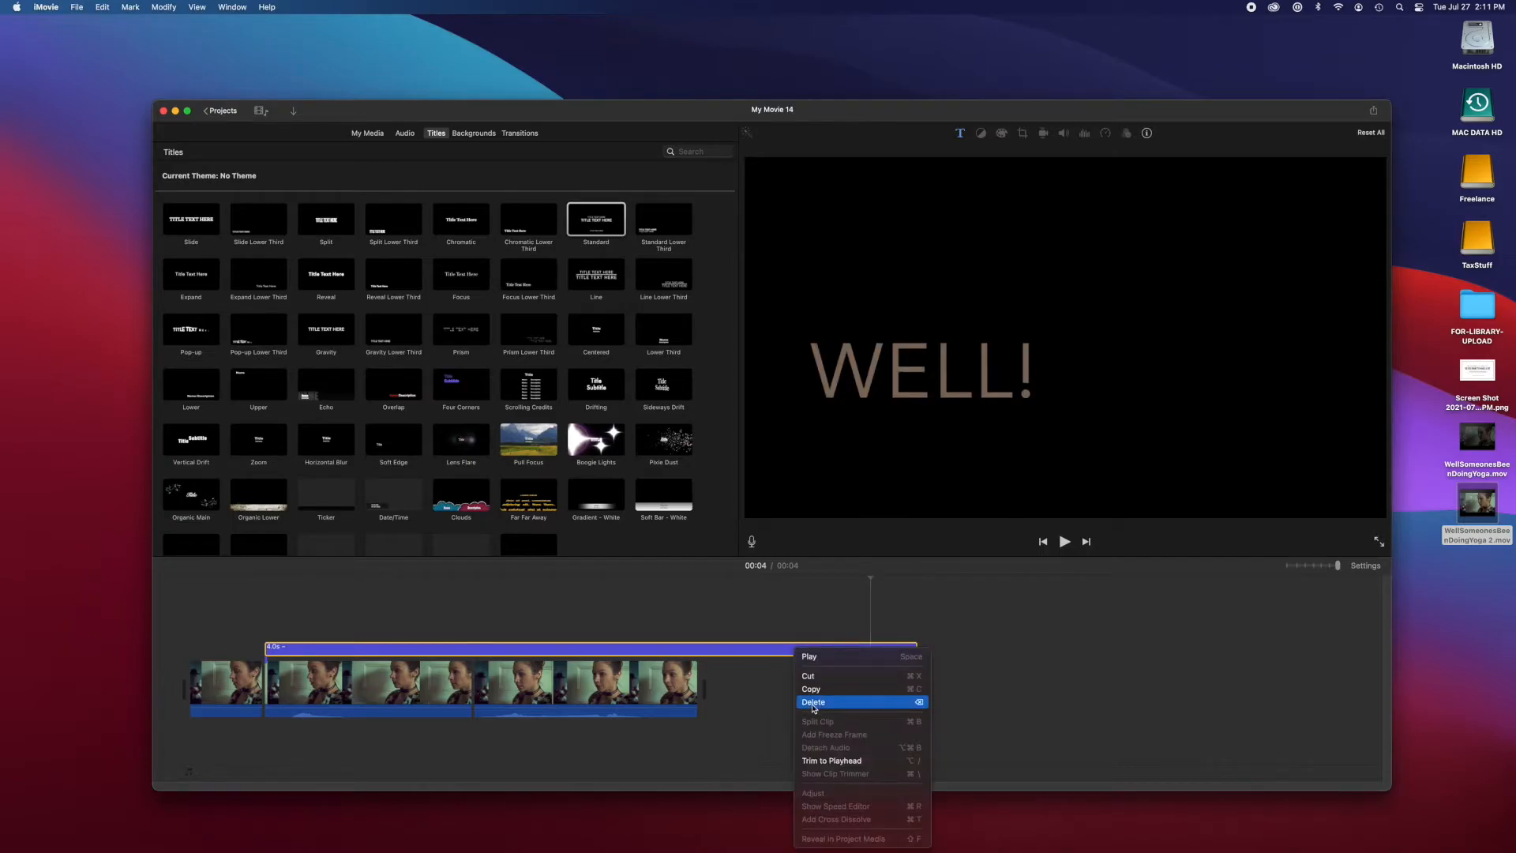
{"action": "left_click", "coordinate": [775, 713]}
{"action": "left_click", "coordinate": [110, 3]}
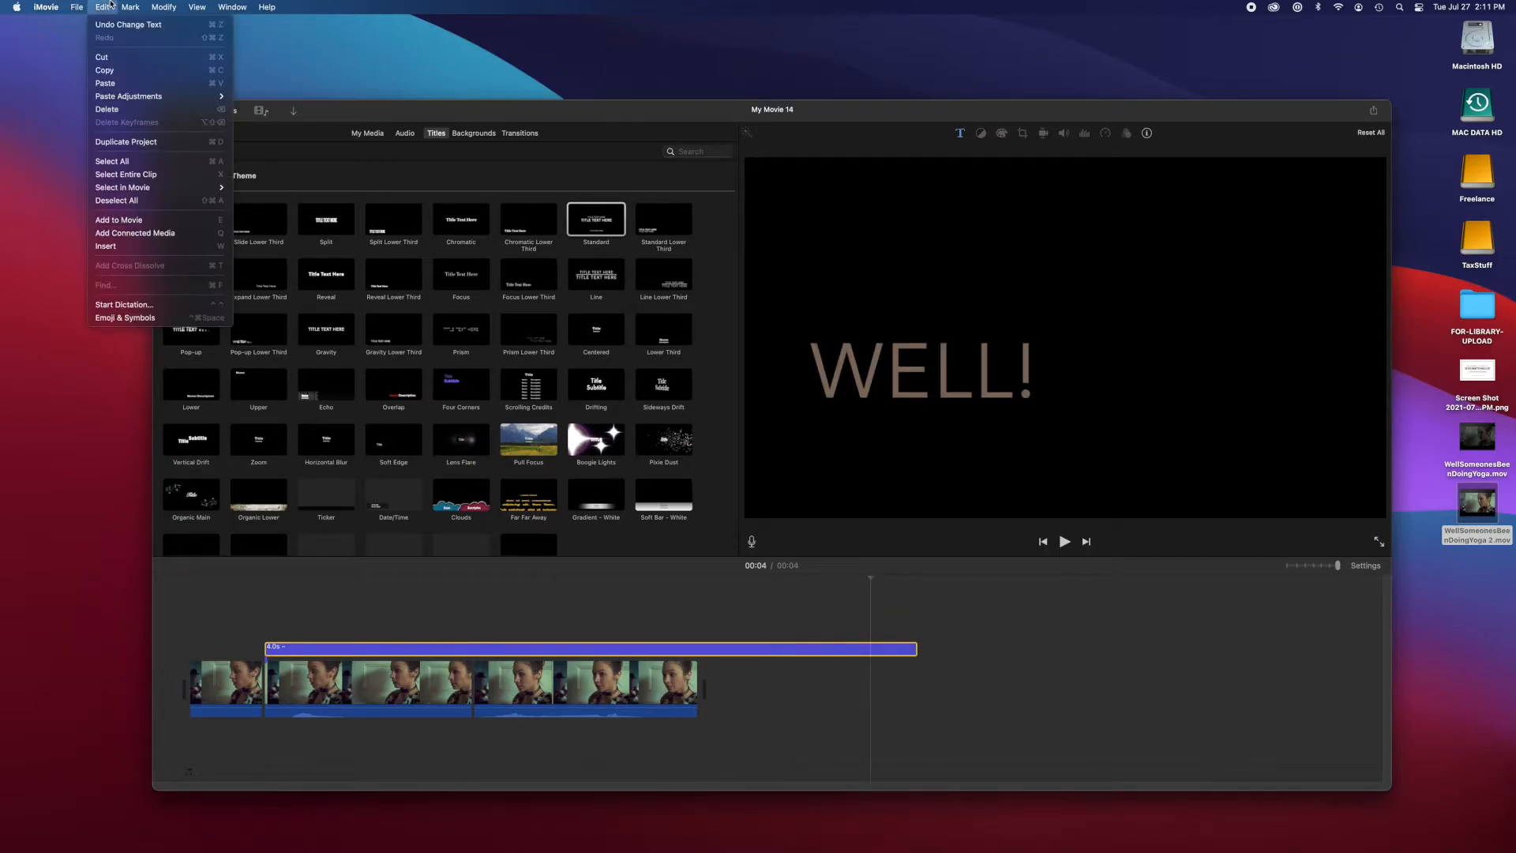
{"action": "left_click", "coordinate": [107, 110]}
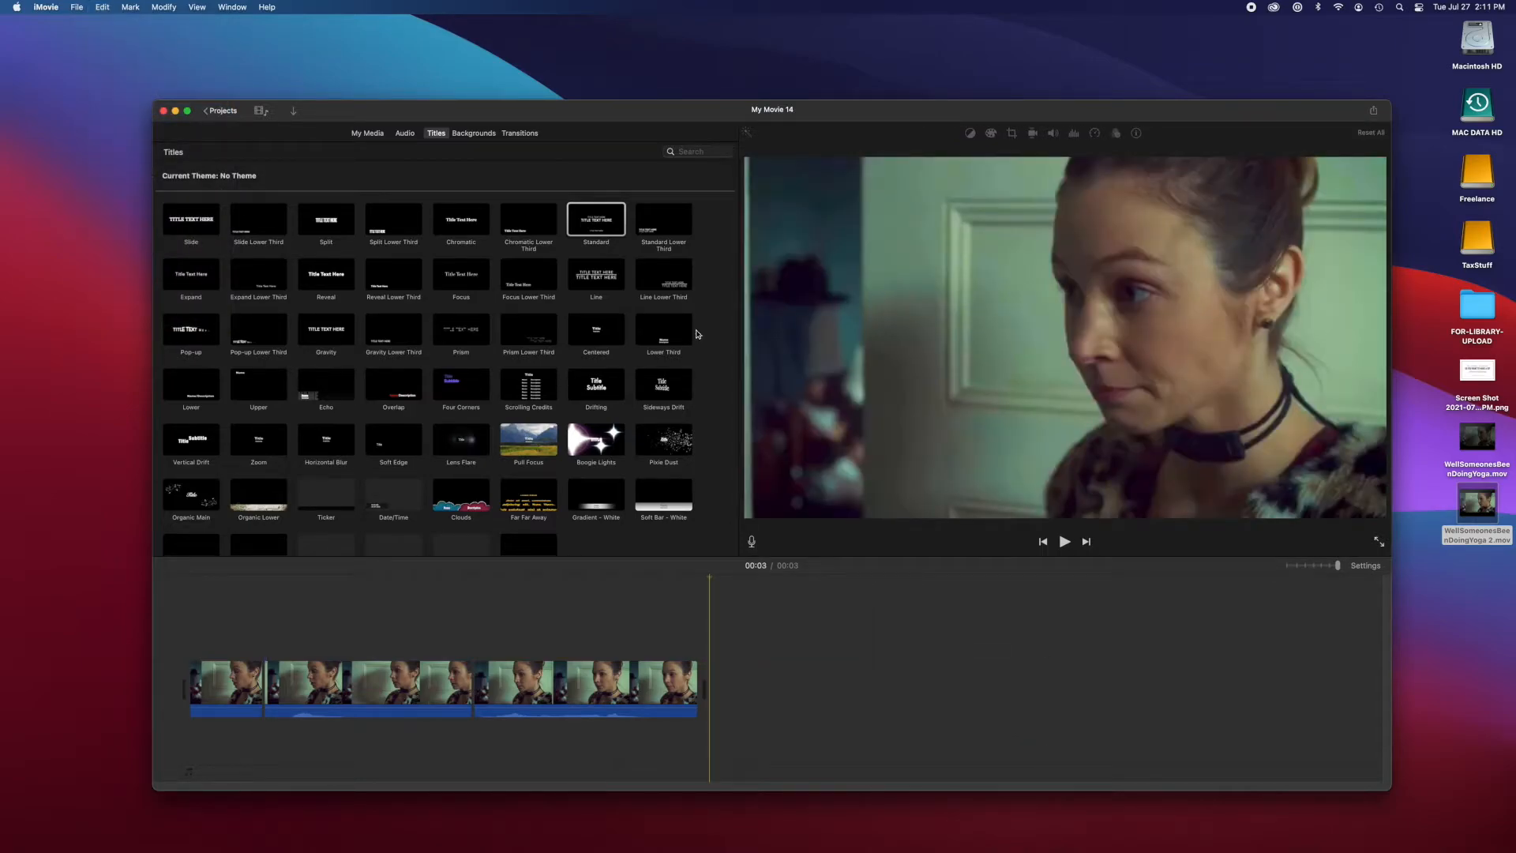
Add a Standard title above the second segment, clearing its upper and lower lines and setting the main line to "WELL!"
{"action": "left_click_drag", "start_coordinate": [598, 221], "coordinate": [265, 644]}
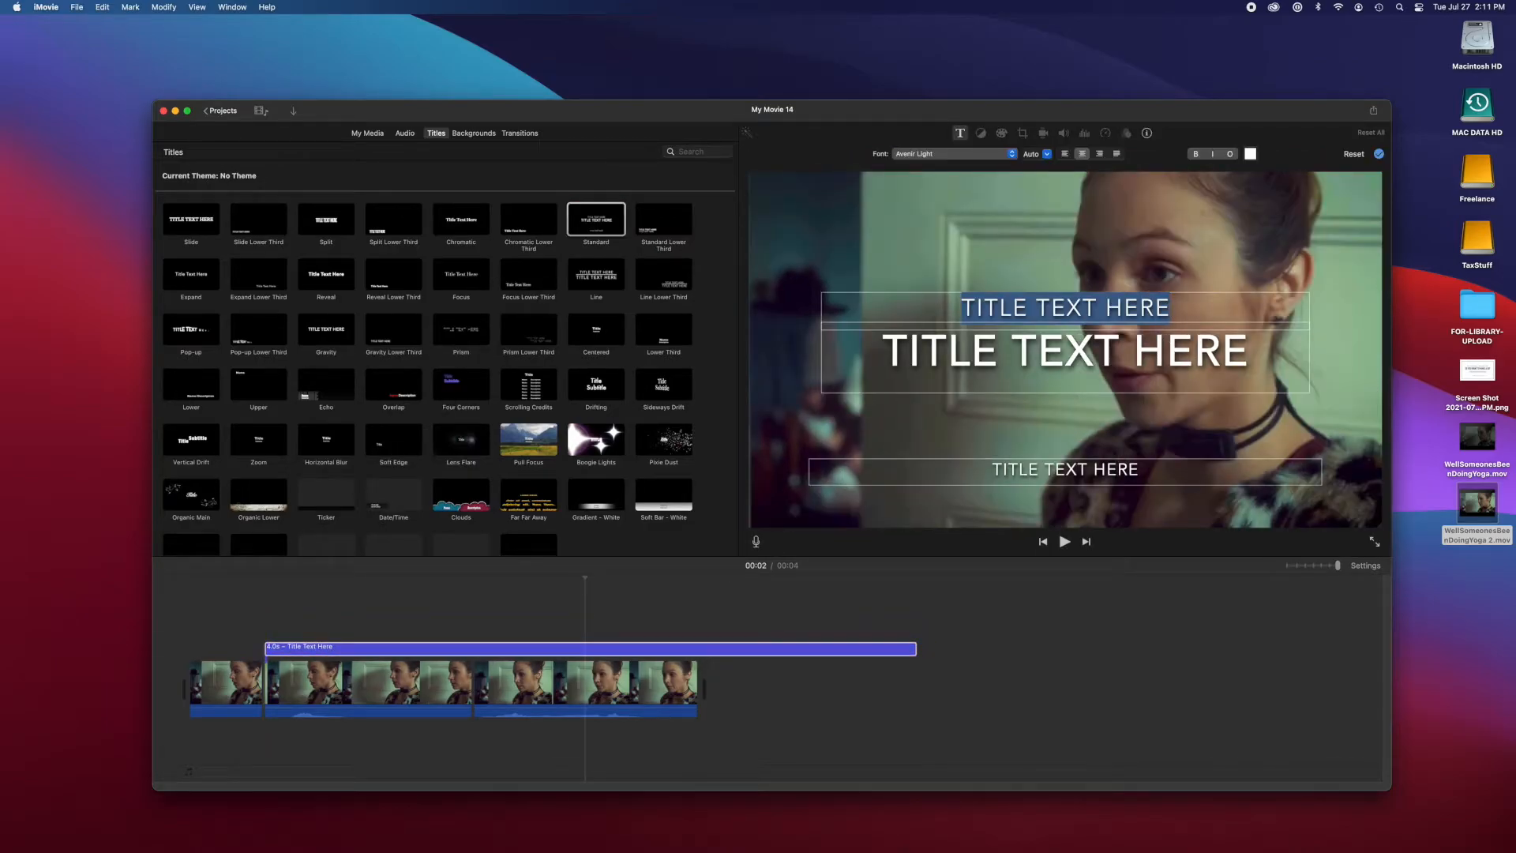
{"action": "key", "text": "BackSpace"}
{"action": "left_click", "coordinate": [1143, 473]}
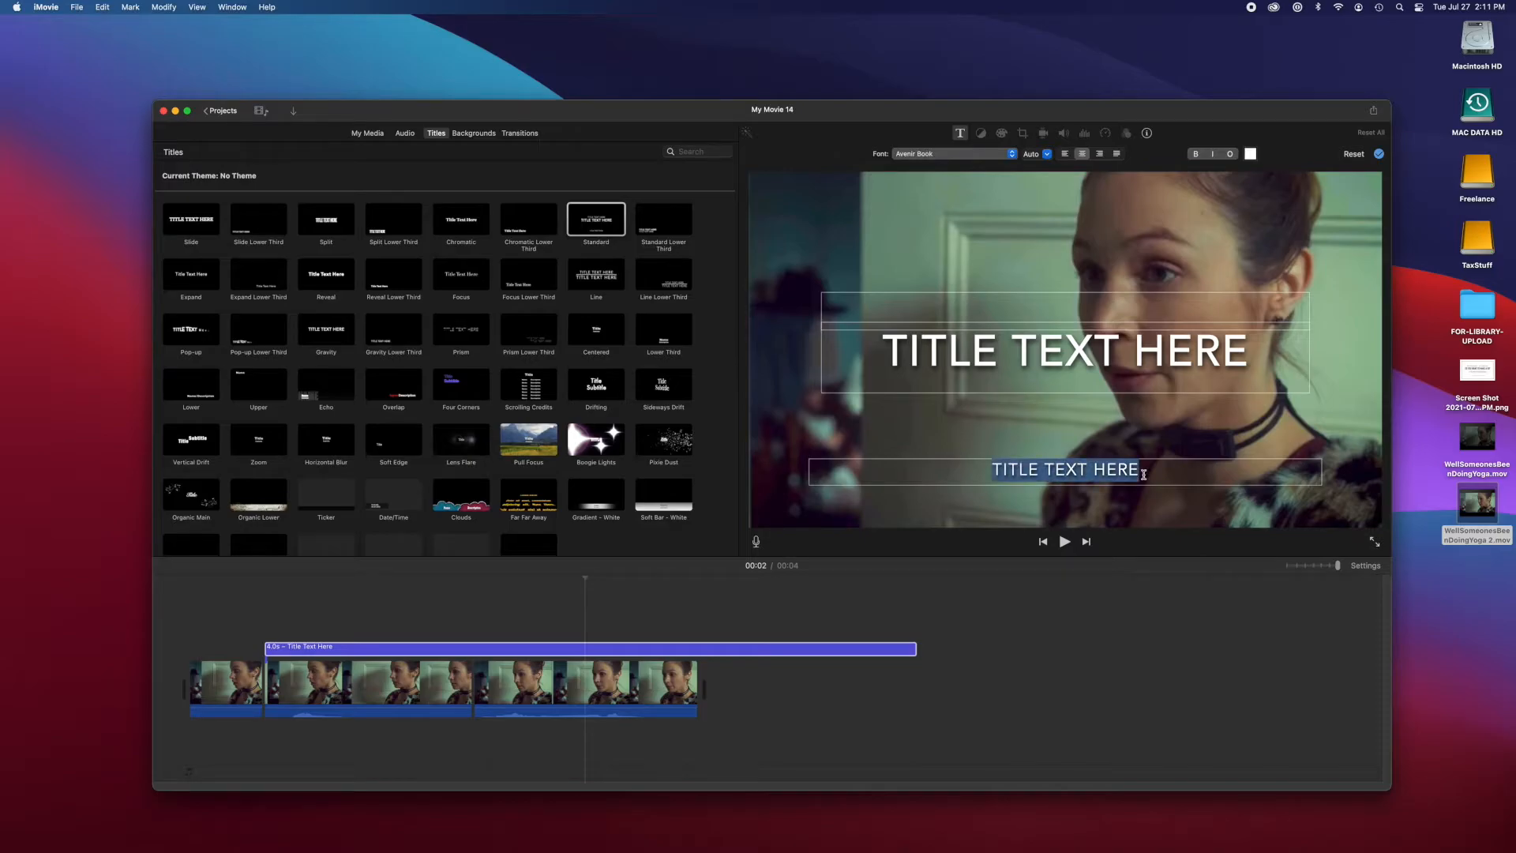
{"action": "key", "text": "BackSpace"}
{"action": "triple_click", "coordinate": [1040, 334]}
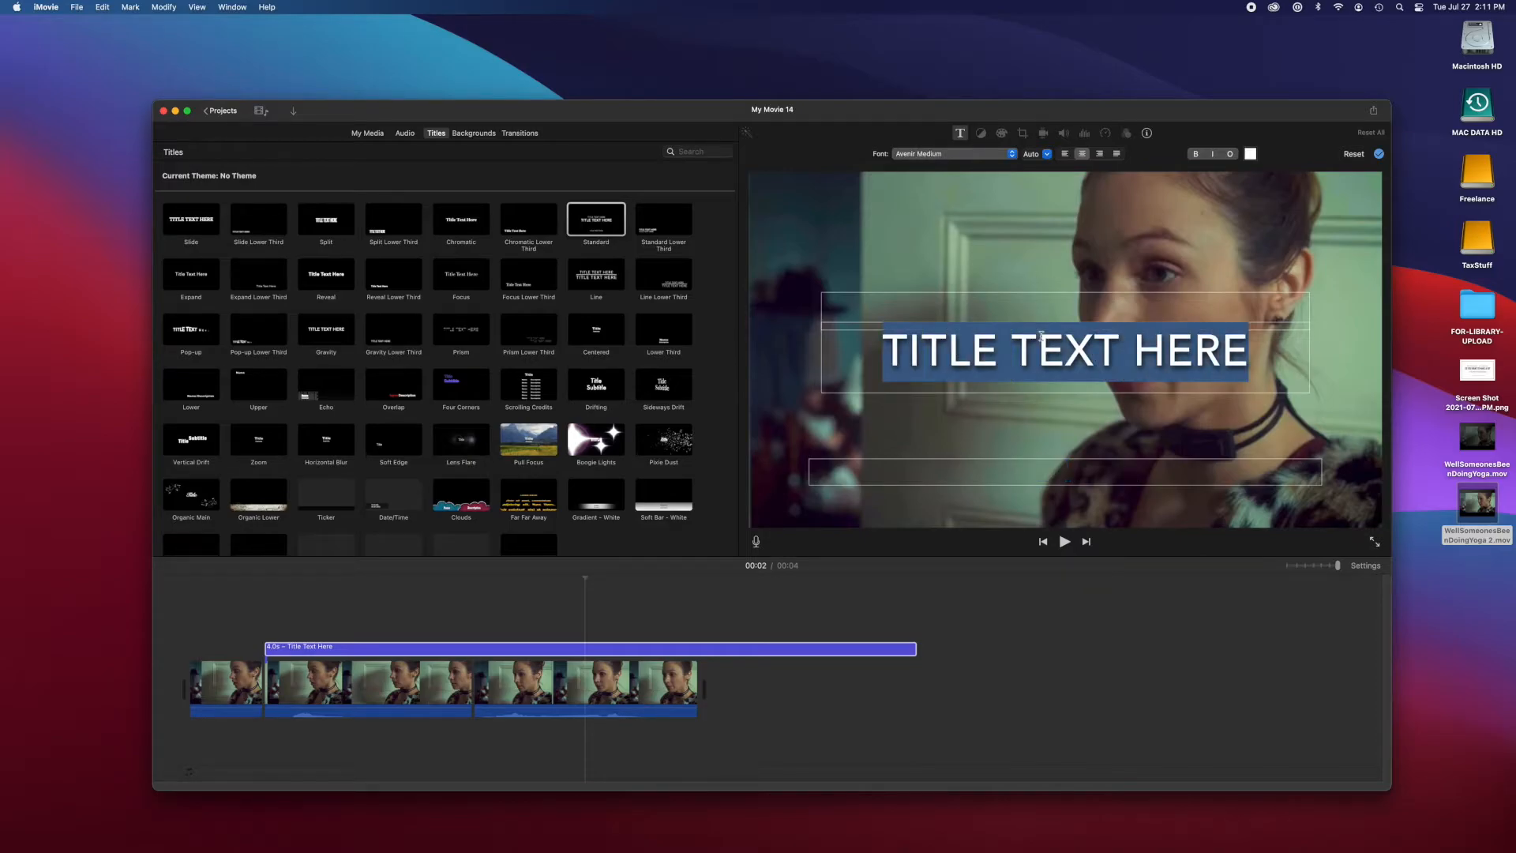
{"action": "type", "text": "WELL!"}
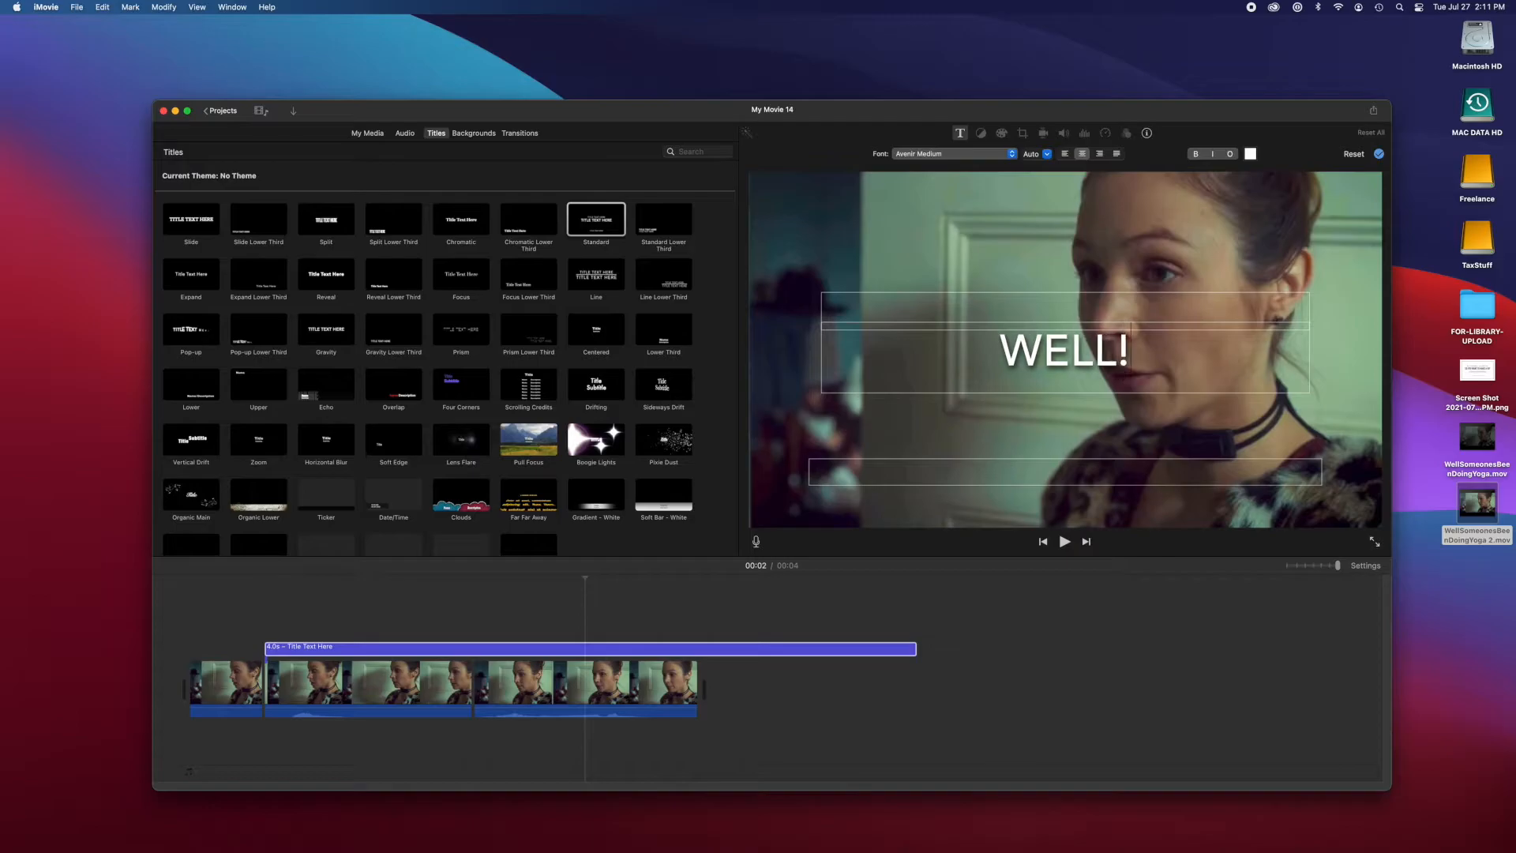
Set the "WELL!" text to size 234 and align it left
{"action": "triple_click", "coordinate": [1094, 356]}
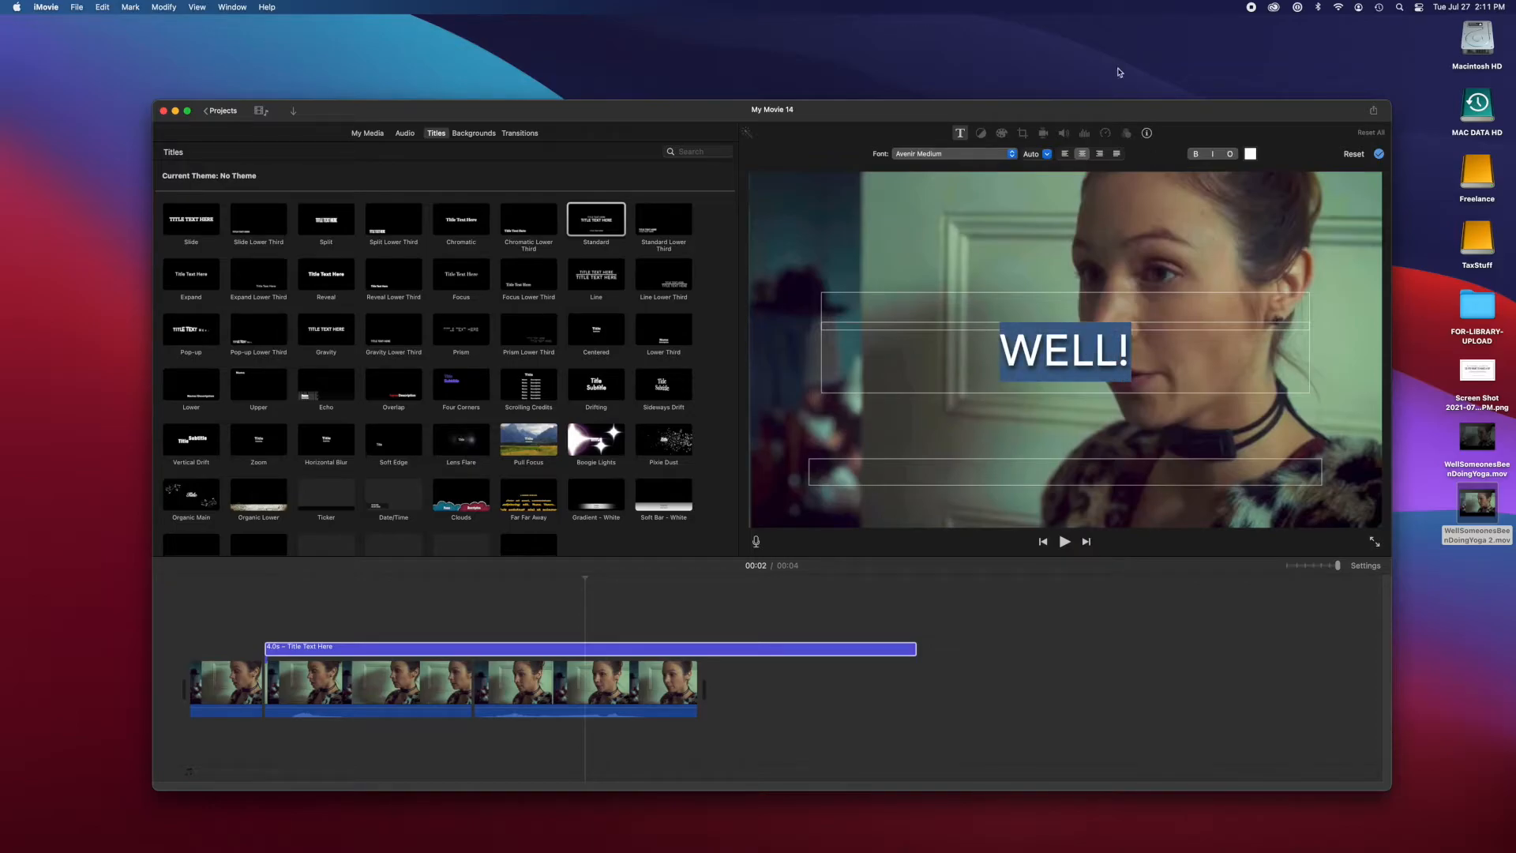
{"action": "left_click", "coordinate": [1046, 154]}
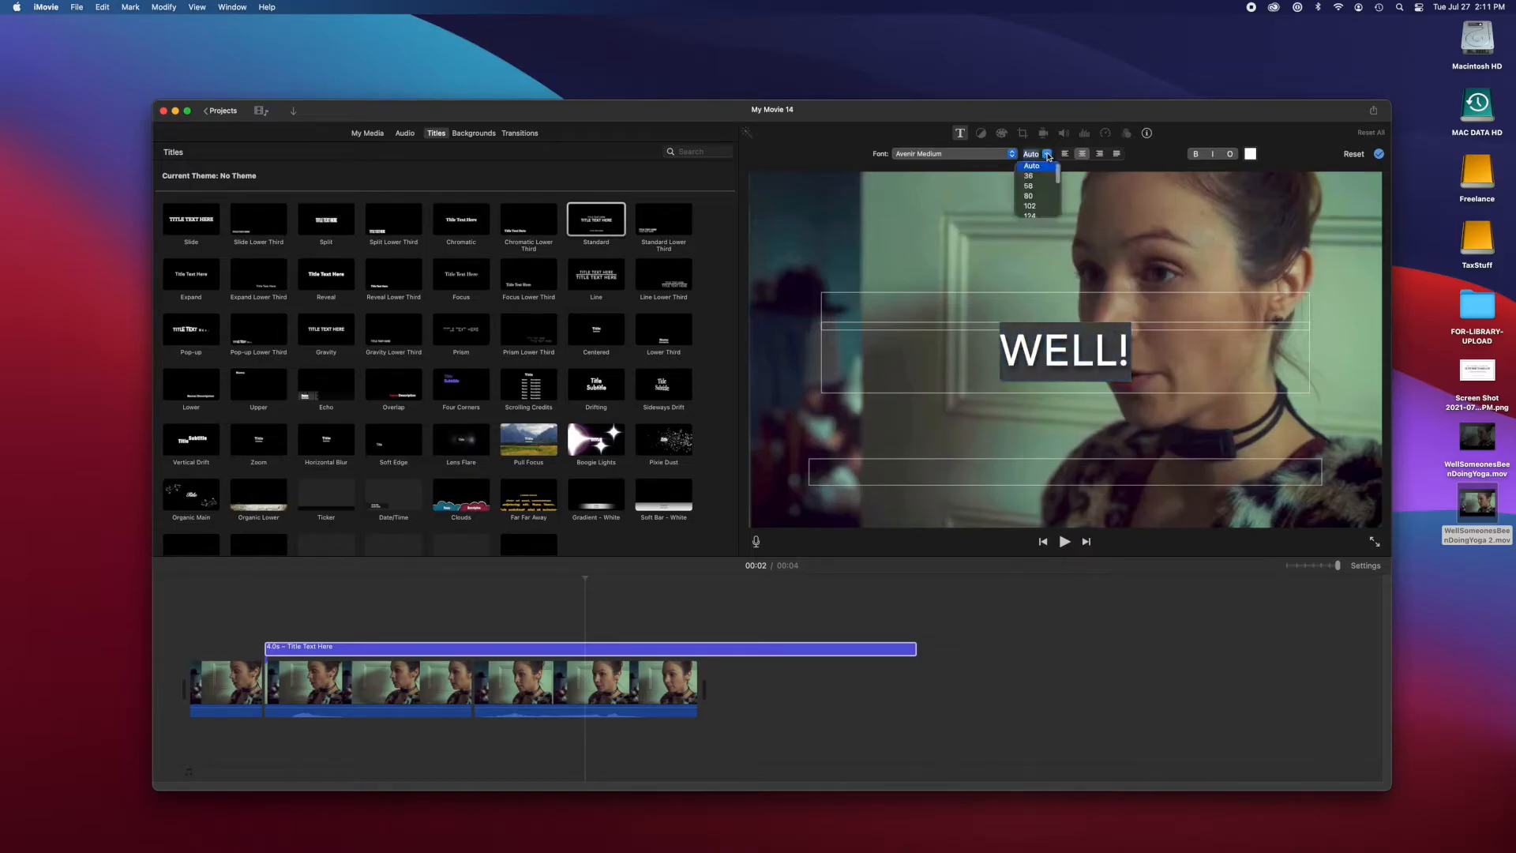
{"action": "left_click", "coordinate": [1030, 210]}
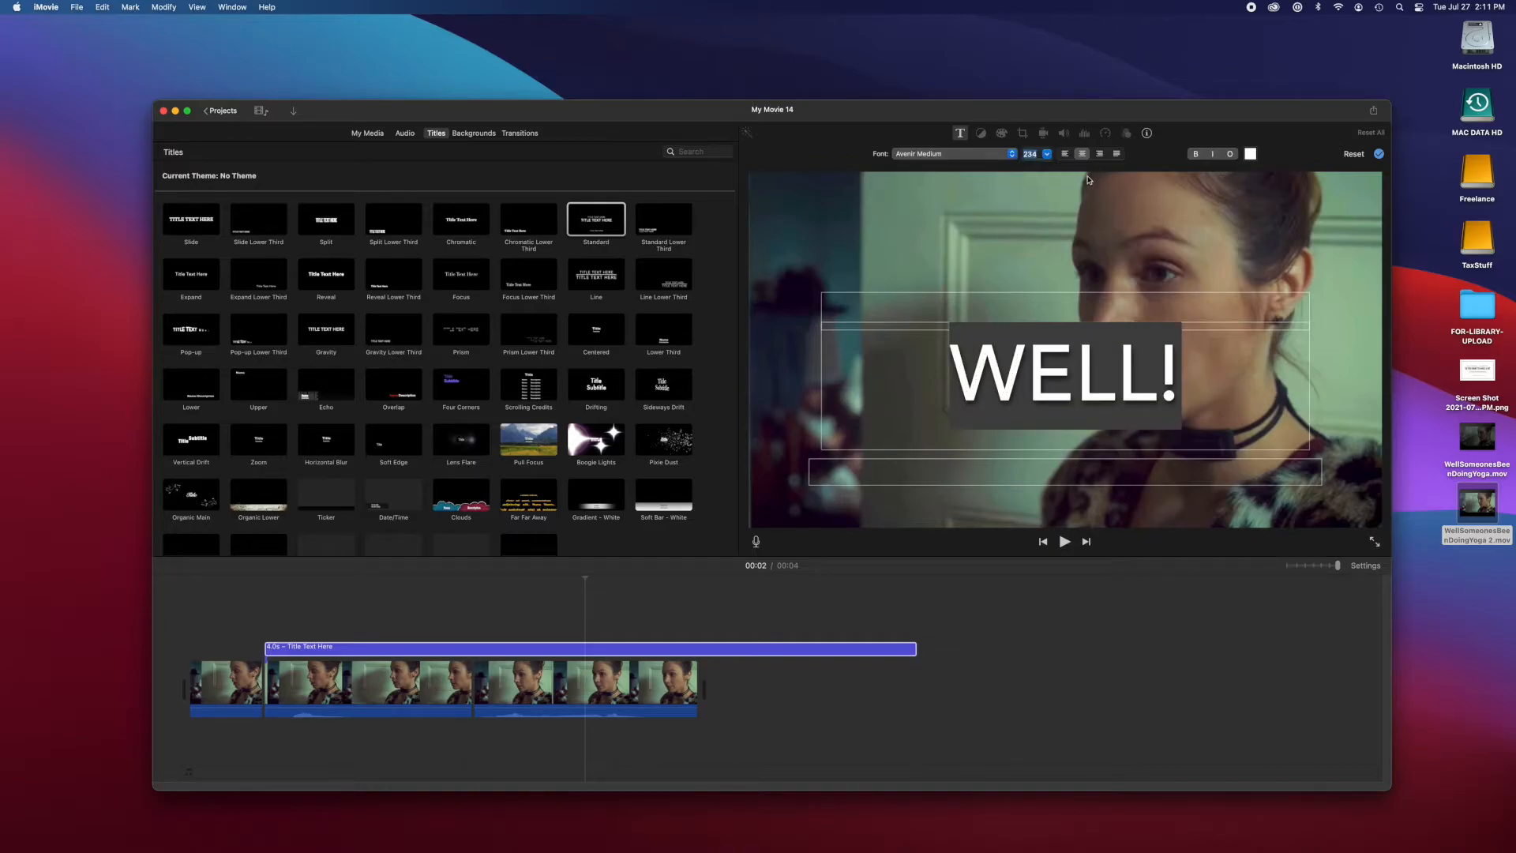
{"action": "left_click", "coordinate": [1063, 154]}
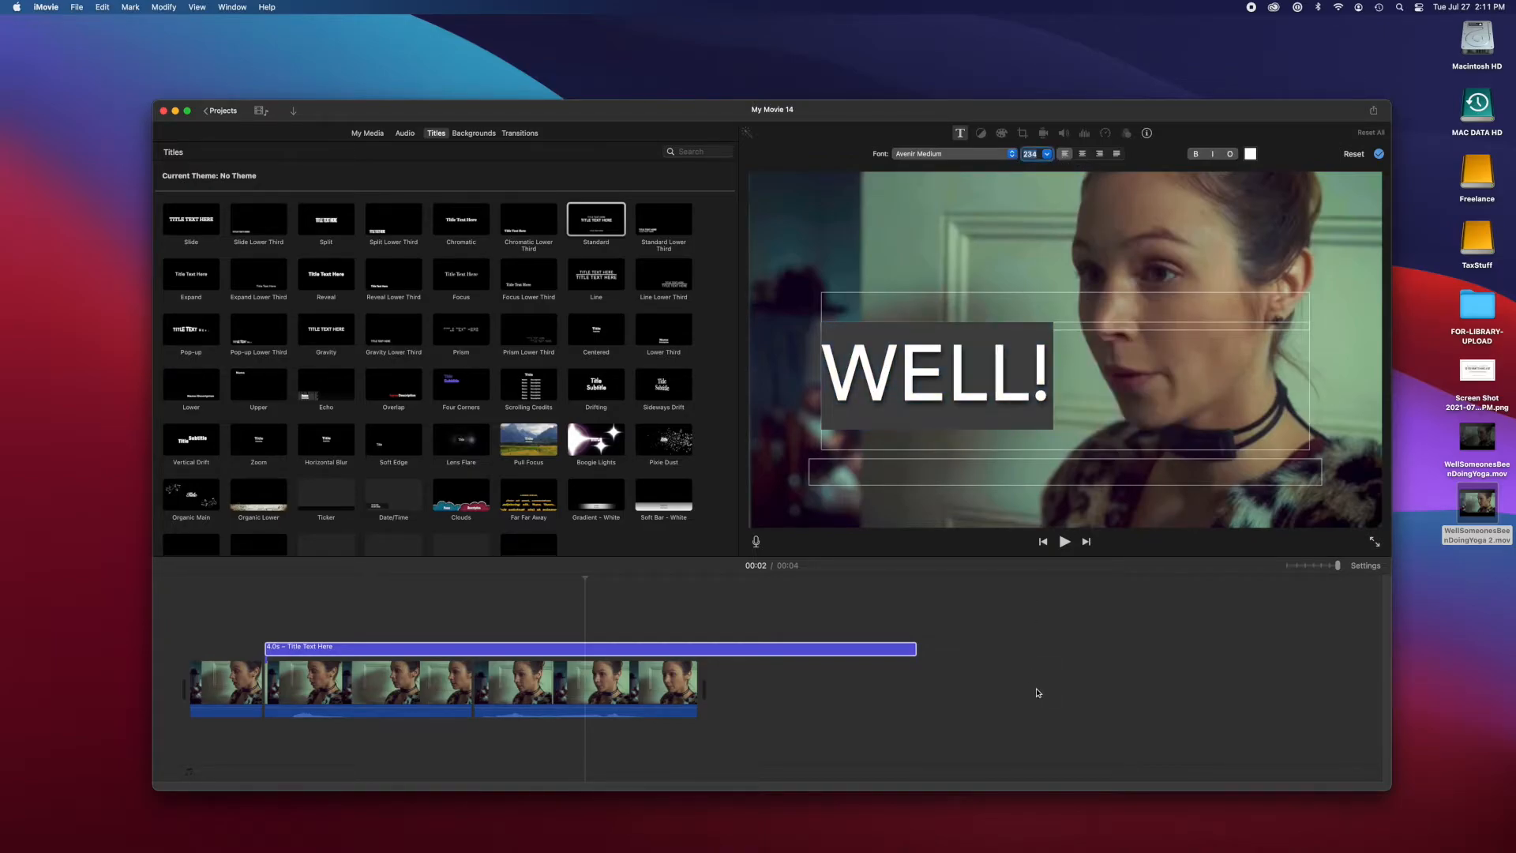
{"action": "left_click", "coordinate": [1043, 644]}
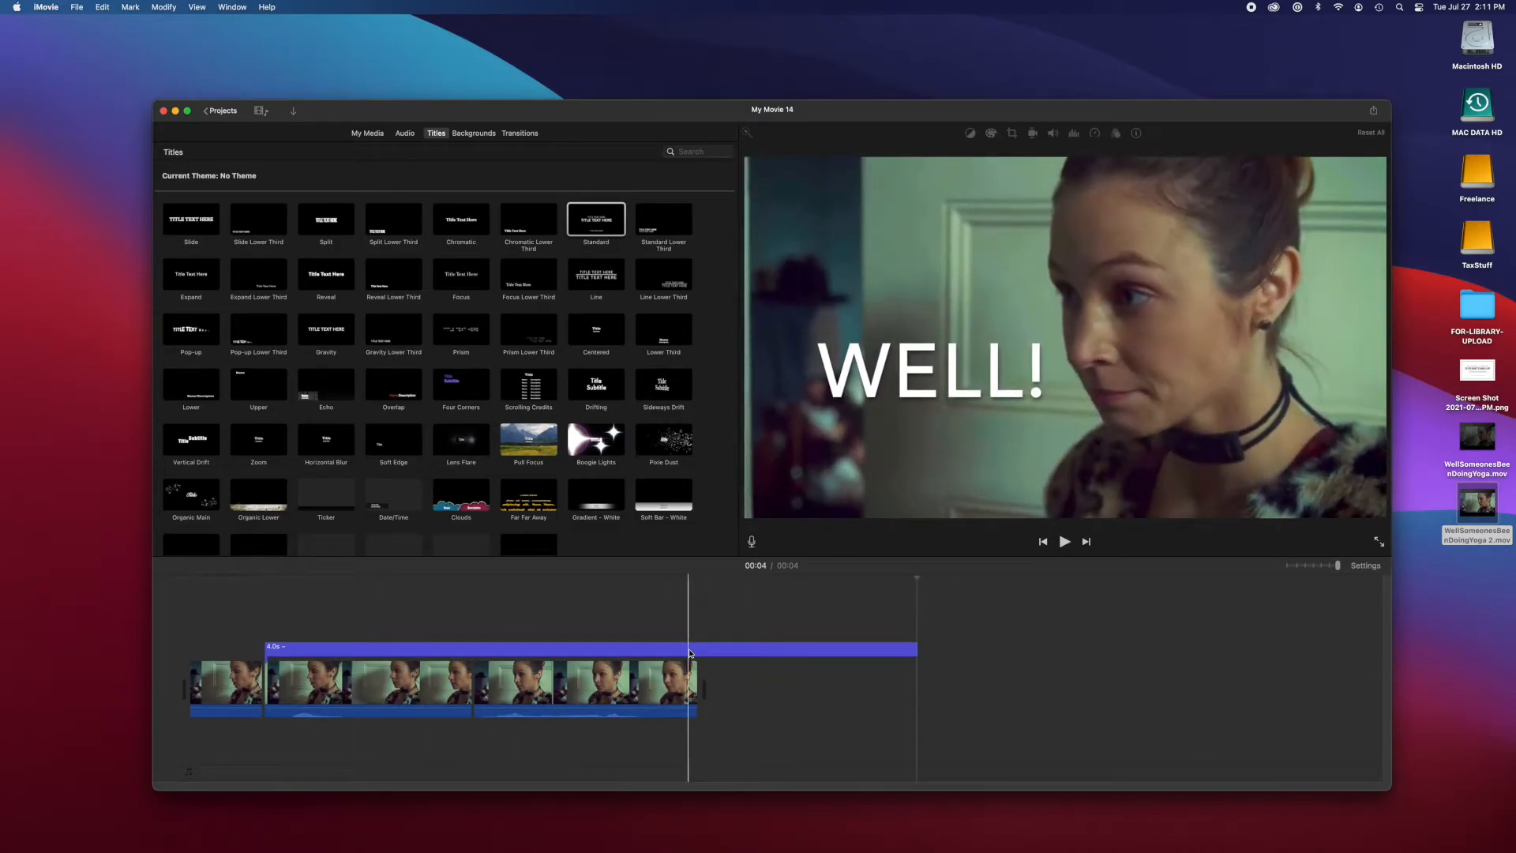
Shorten the "WELL!" title to about 1.3 s so it ends with the second segment
{"action": "left_click", "coordinate": [690, 652]}
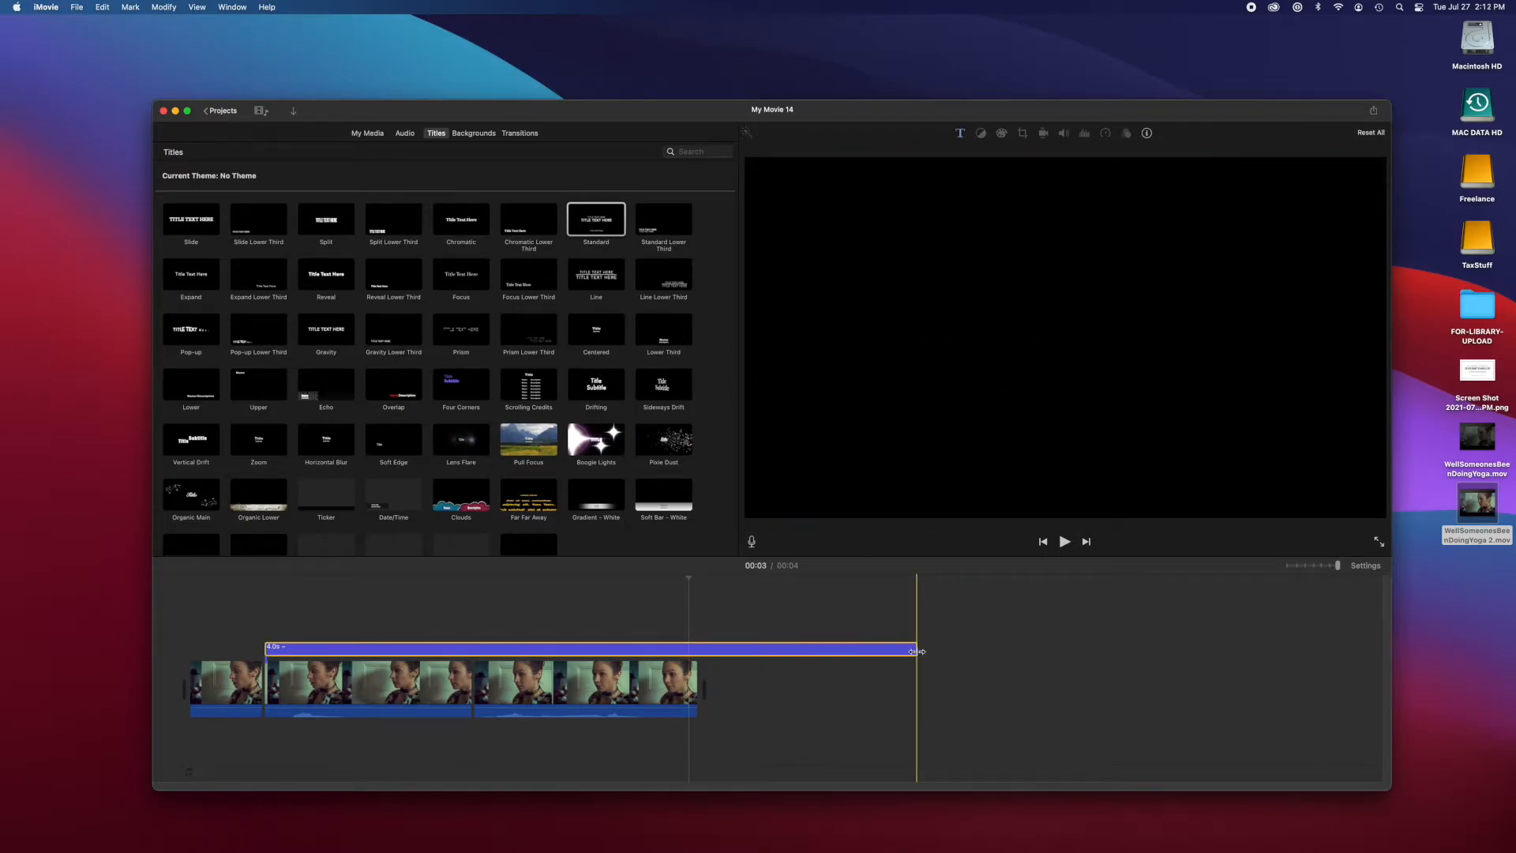
{"action": "left_click_drag", "start_coordinate": [916, 652], "coordinate": [467, 656]}
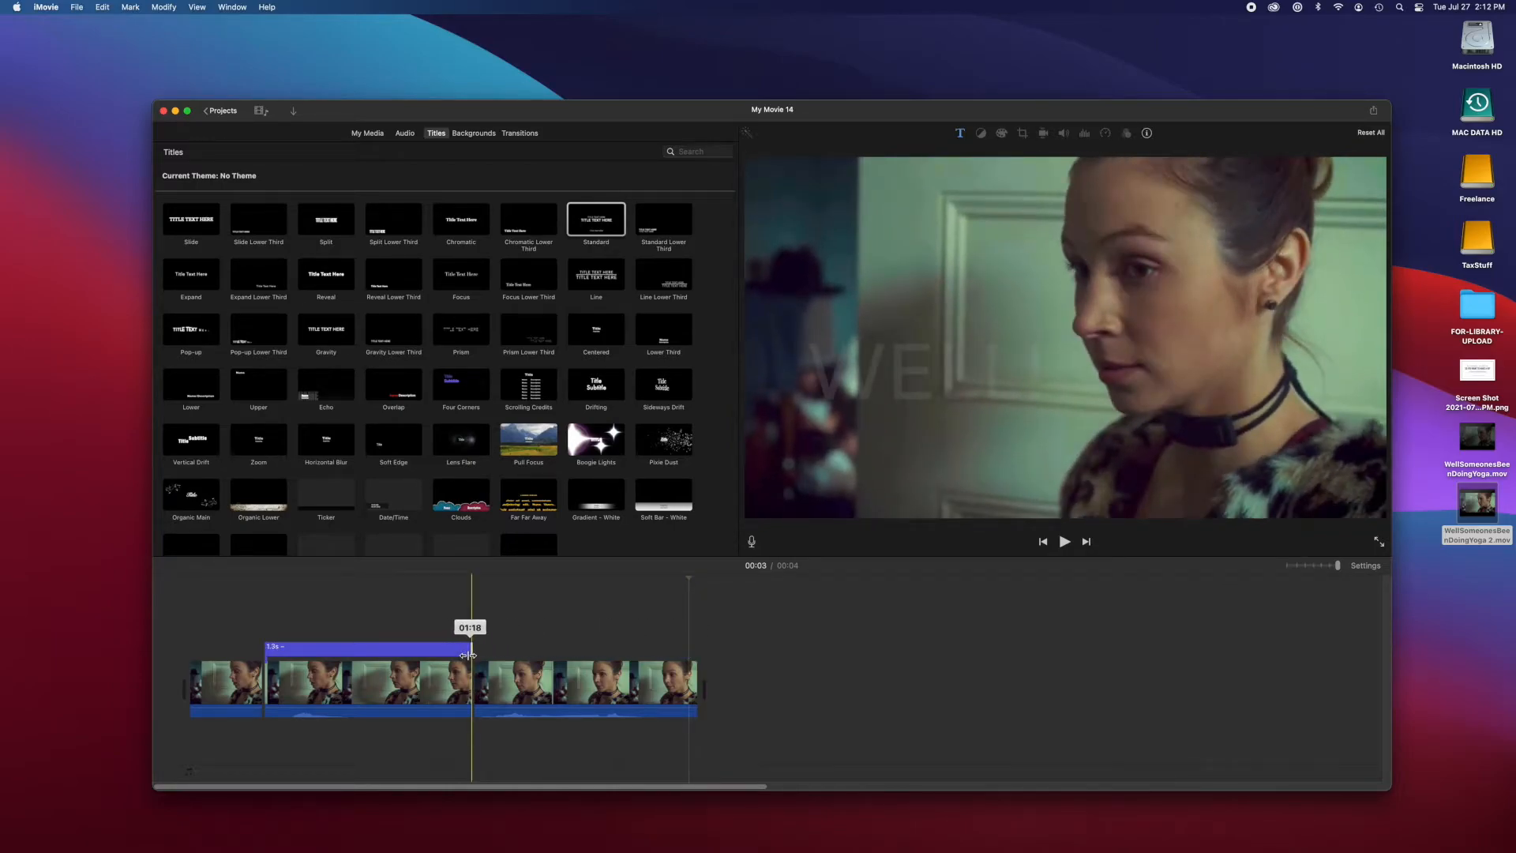
{"action": "mouse_move", "coordinate": [467, 656]}
{"action": "left_mouse_down"}
{"action": "mouse_move", "coordinate": [513, 656]}
{"action": "mouse_move", "coordinate": [471, 655]}
{"action": "left_mouse_up"}
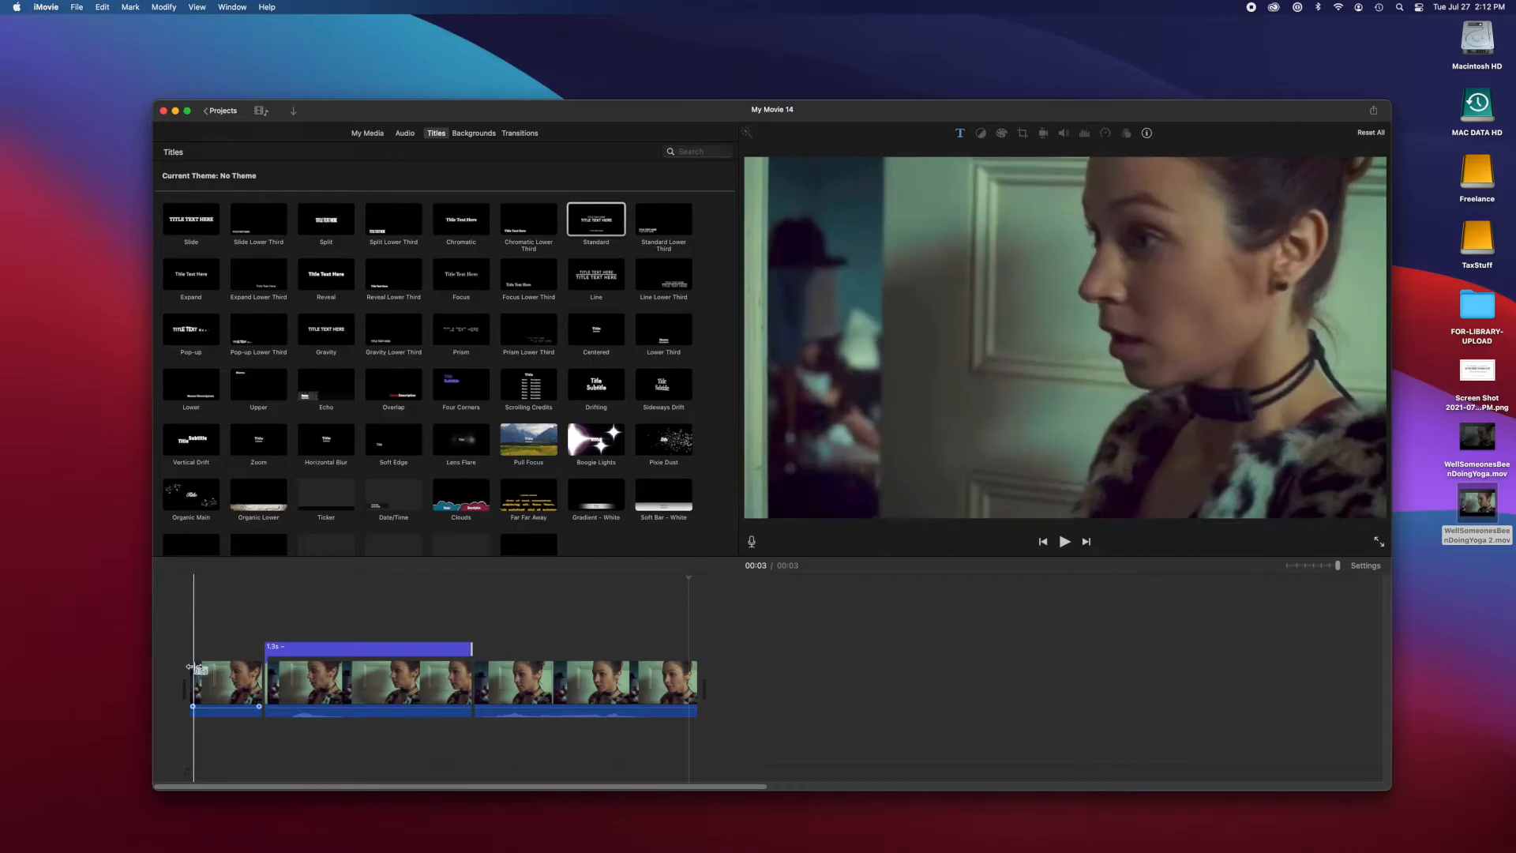
Play the project from the beginning to review the "WELL!" title's timing
{"action": "left_click", "coordinate": [187, 671]}
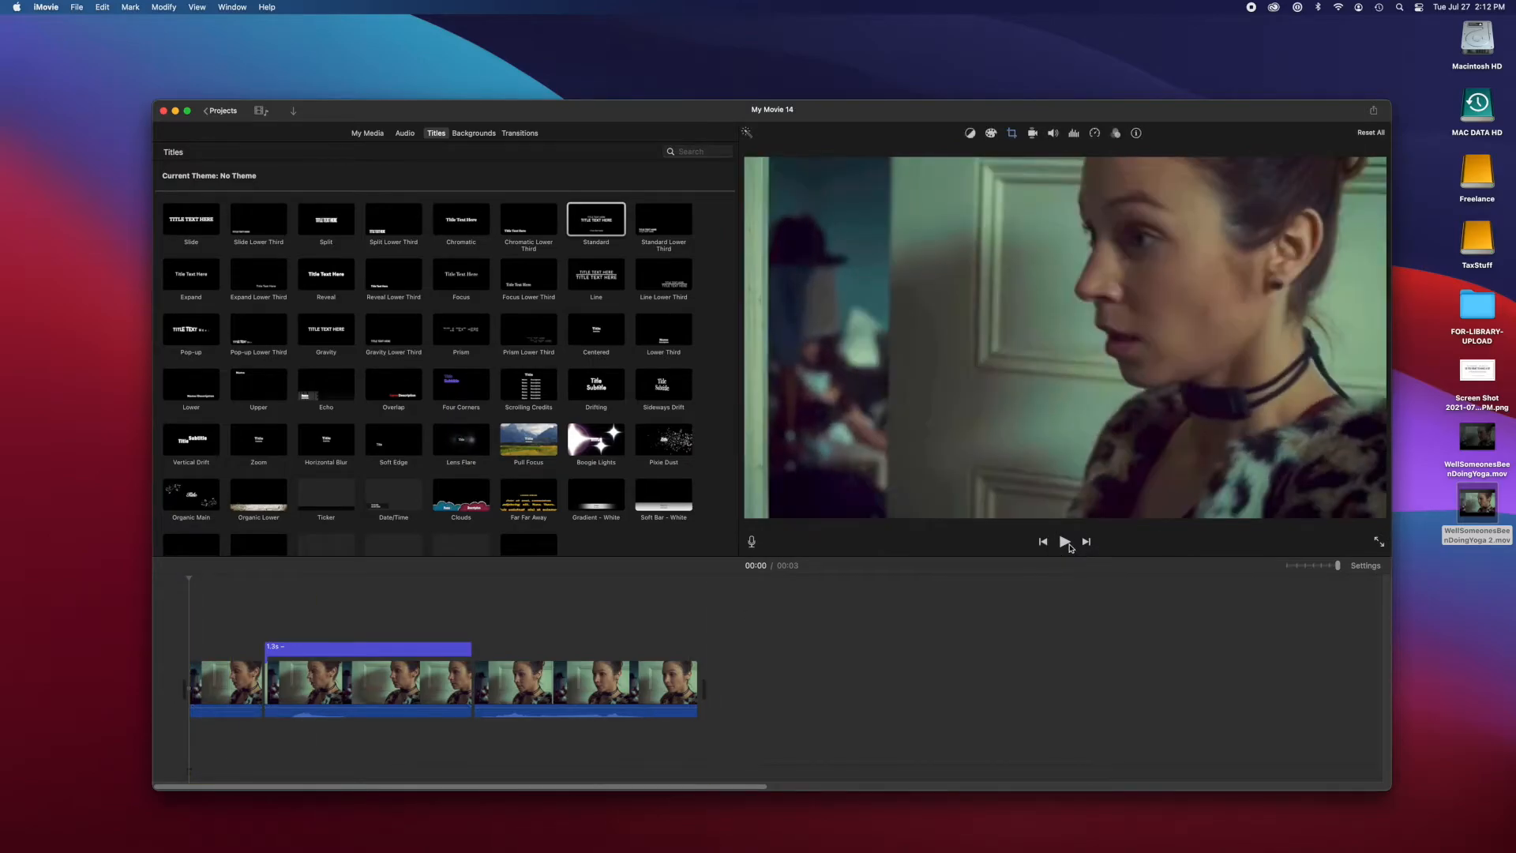
{"action": "left_click", "coordinate": [1064, 542]}
{"action": "key", "text": "space"}
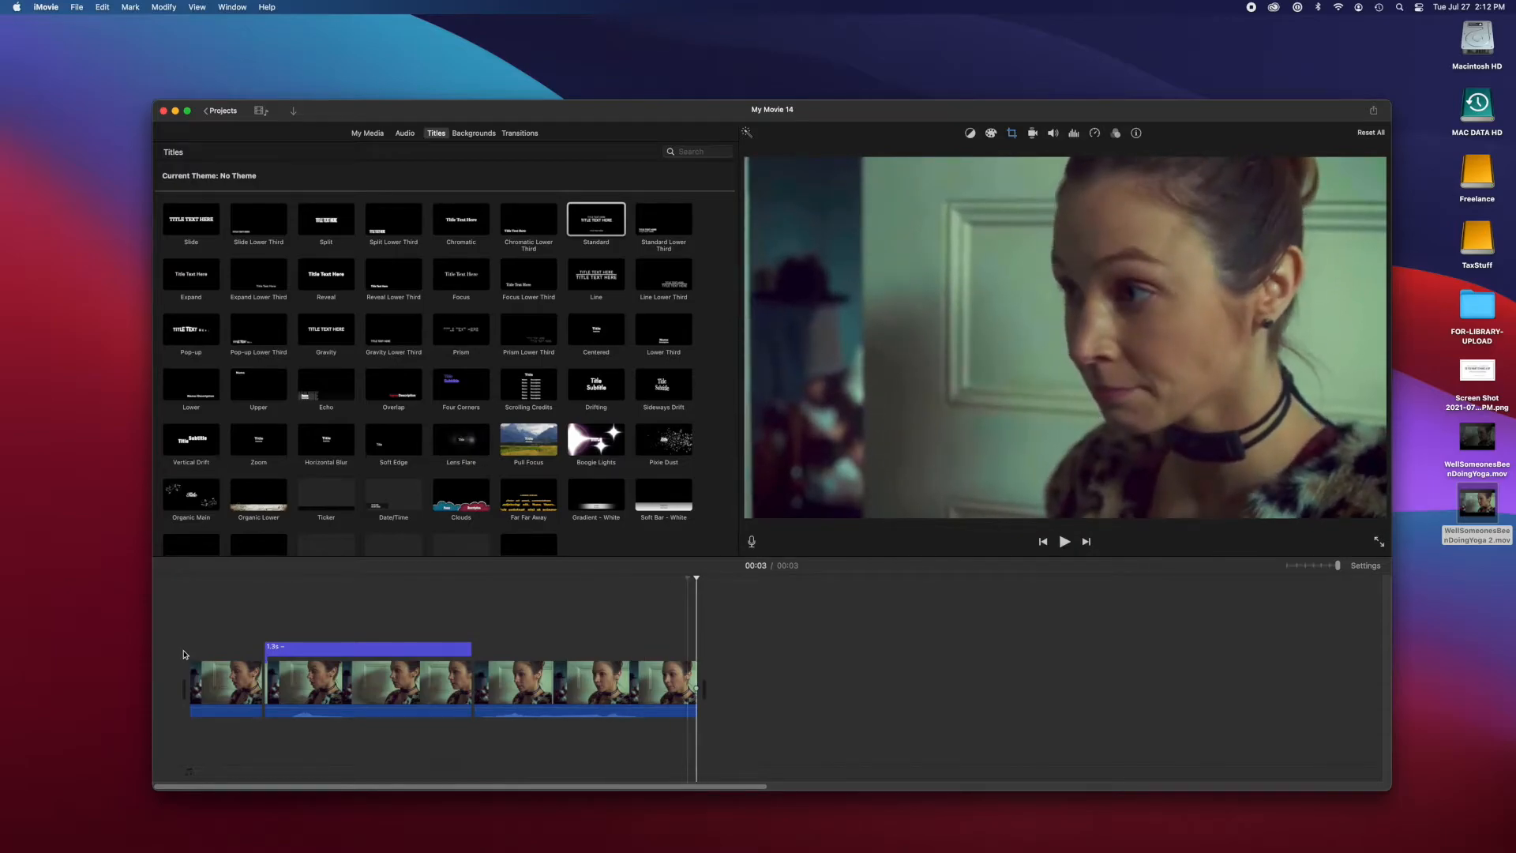
{"action": "key", "text": "space"}
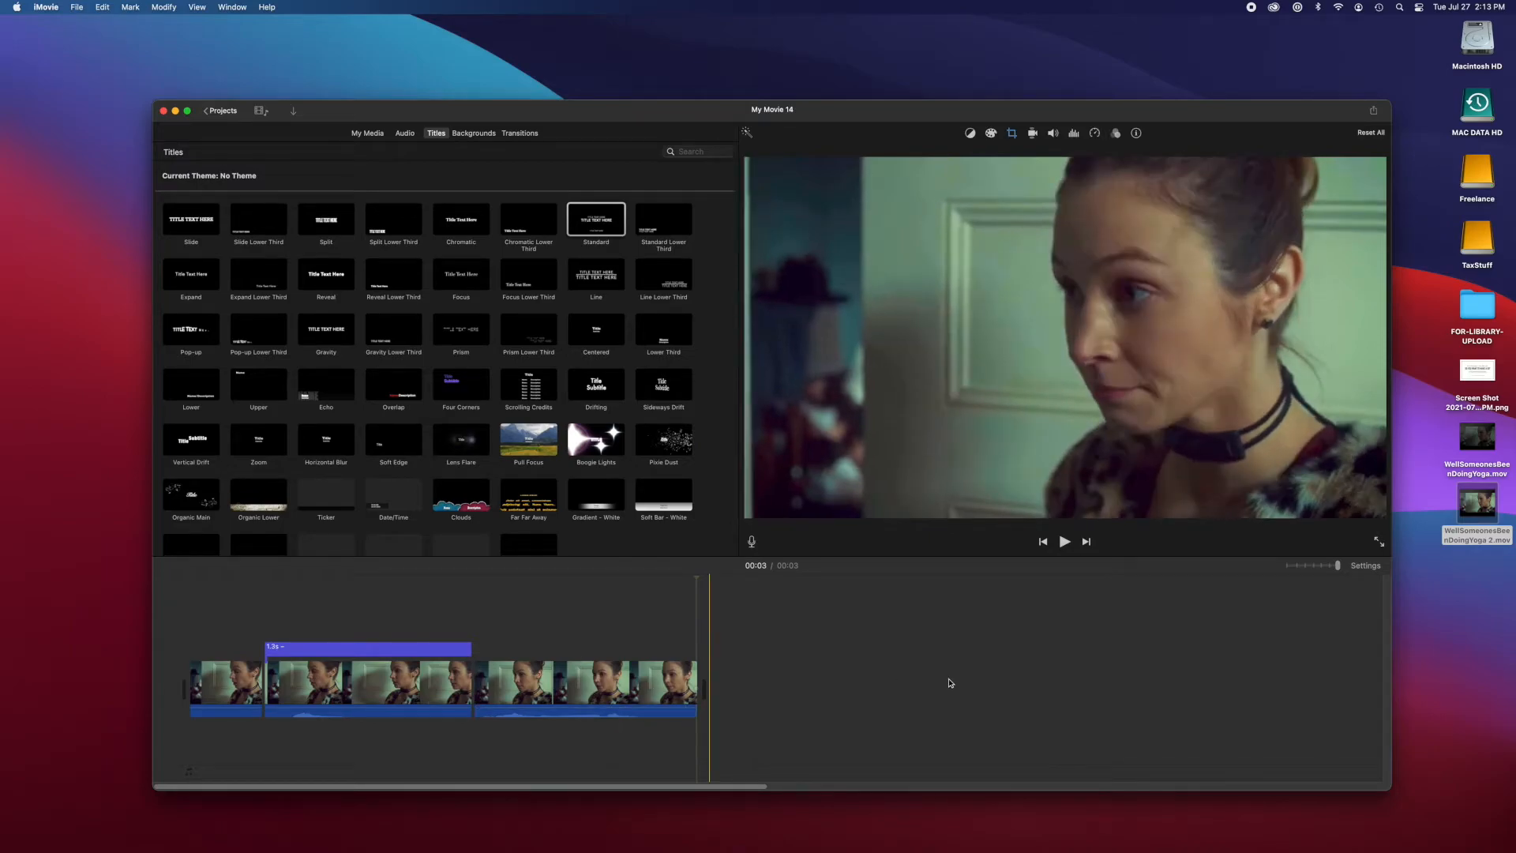
Add a Standard title starting at the third segment and set its upper line to "SOMEONE'S BEEN"
{"action": "left_click", "coordinate": [596, 221]}
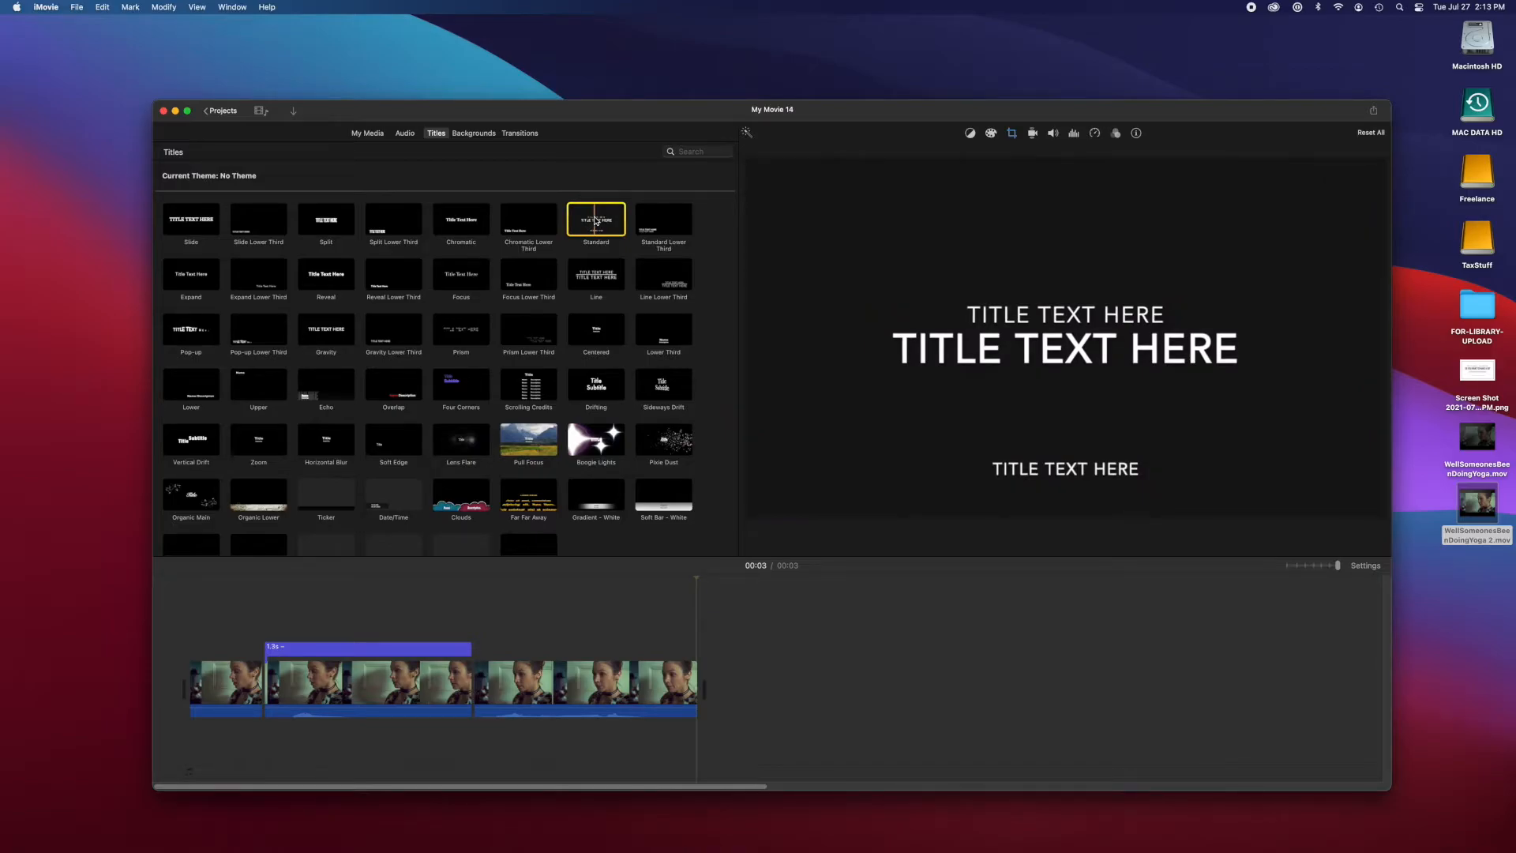
{"action": "left_click_drag", "start_coordinate": [596, 221], "coordinate": [487, 644]}
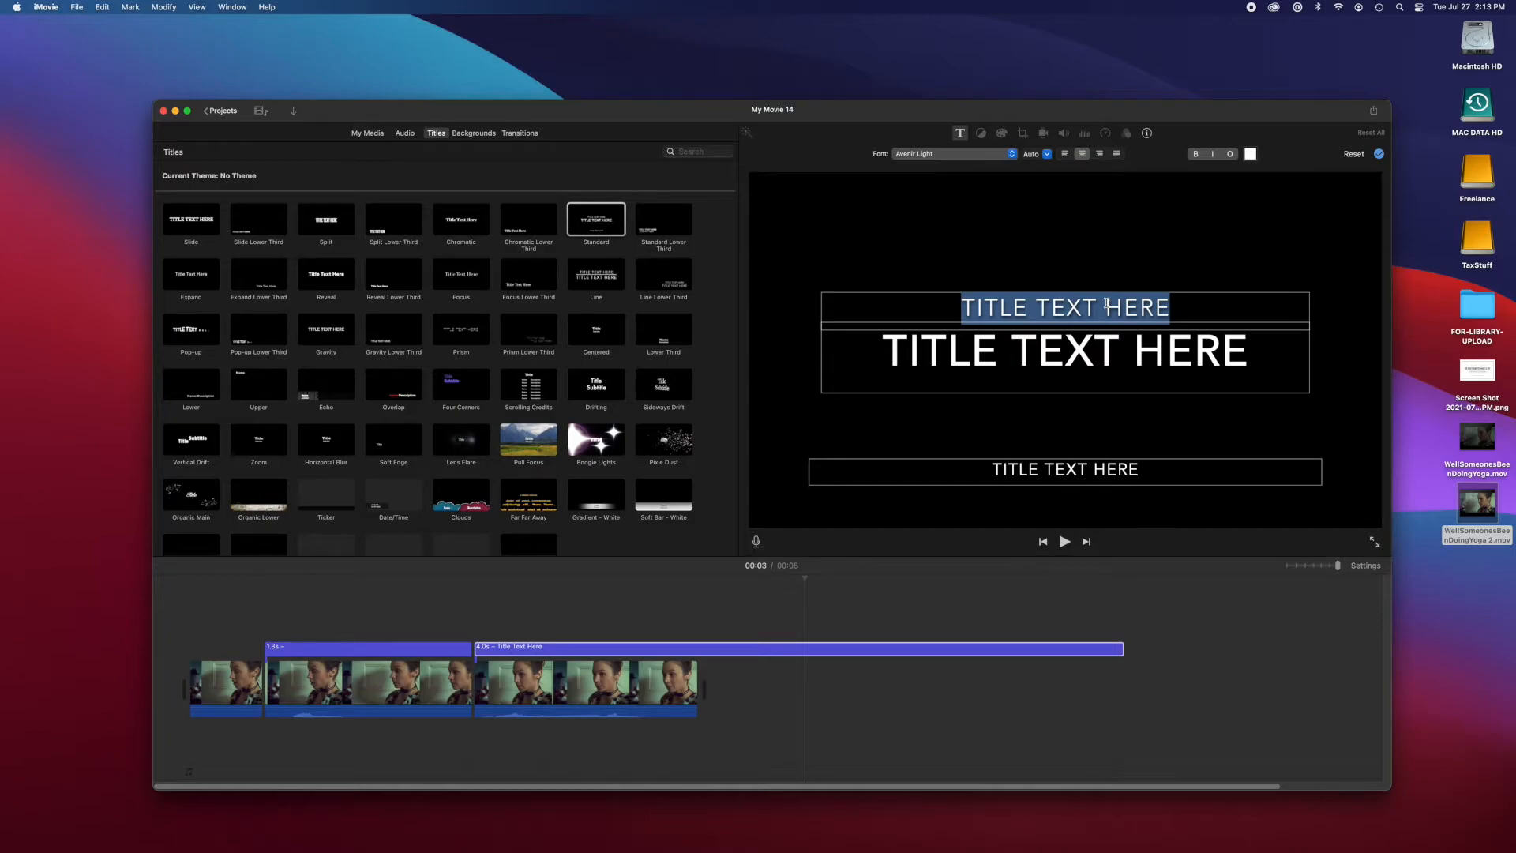
{"action": "type", "text": "SOMEO"}
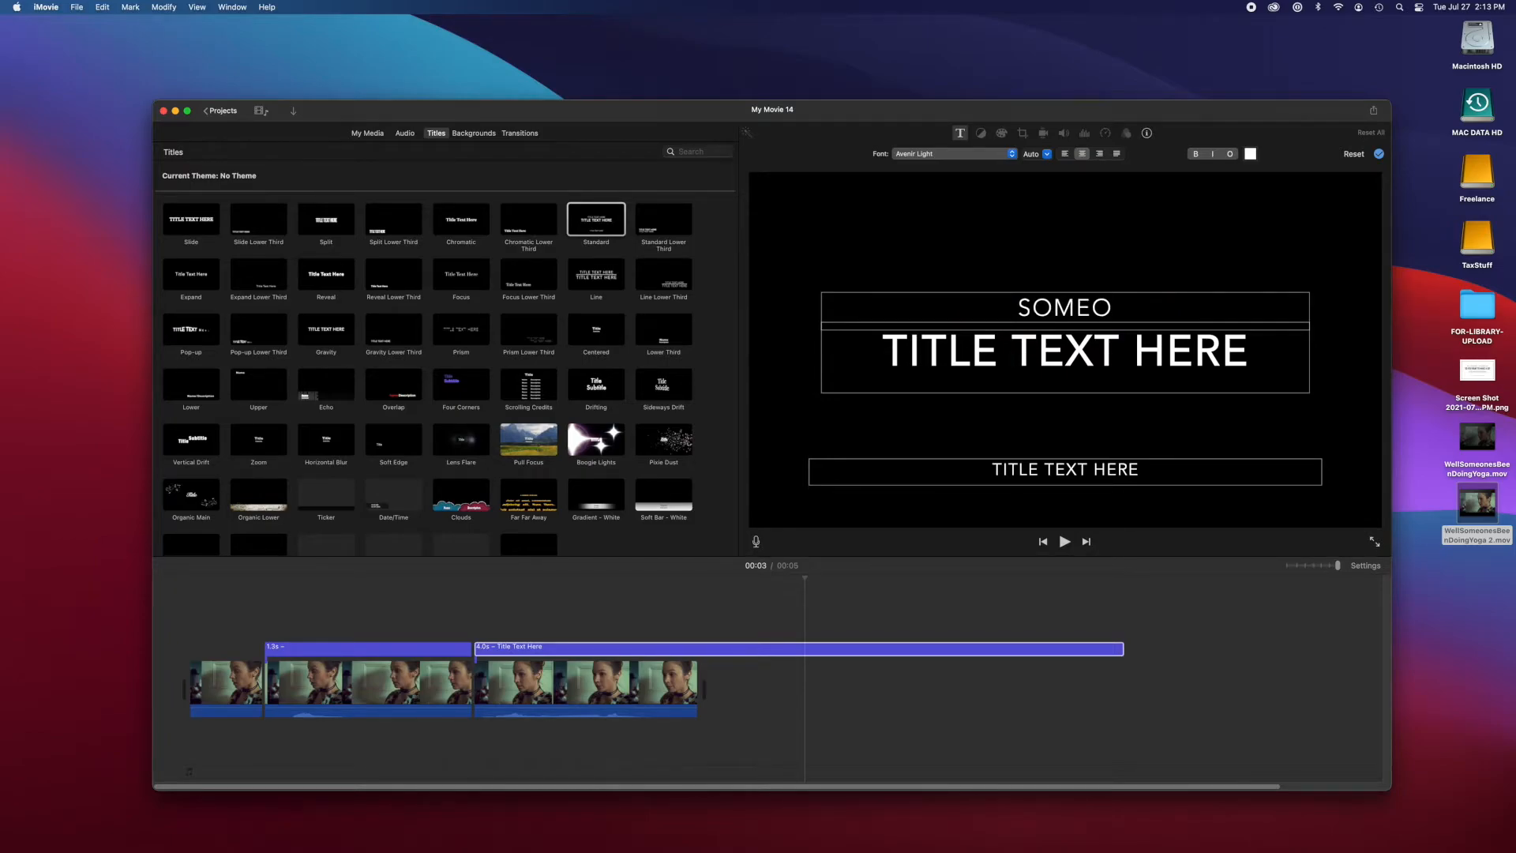
{"action": "type", "text": "NE'S BEE"}
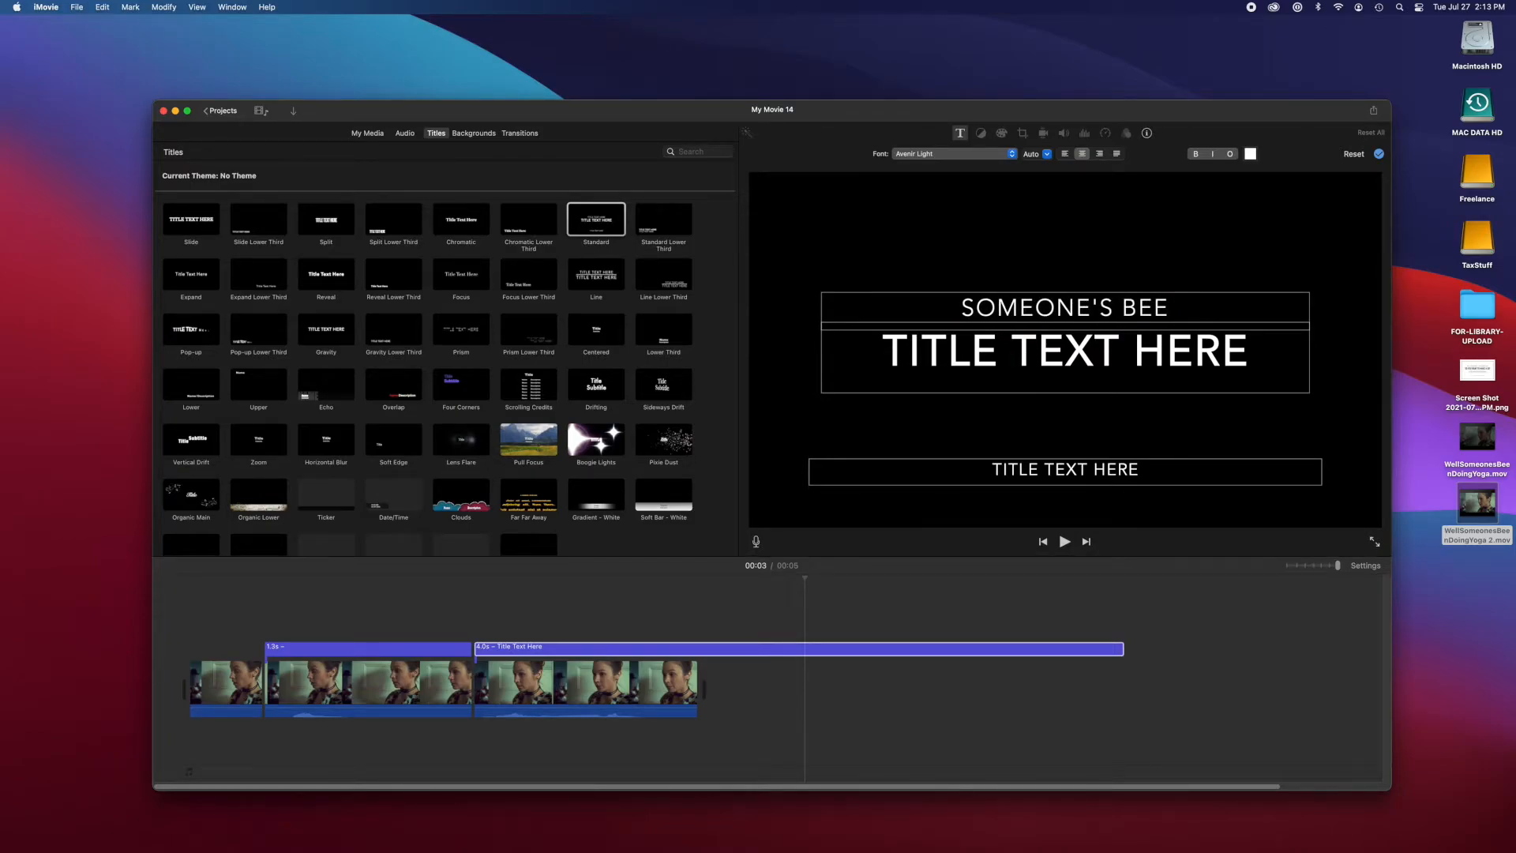
{"action": "type", "text": "N DOING"}
{"action": "key", "text": "BackSpace"}
{"action": "key", "text": "BackSpace"}
{"action": "key", "text": "BackSpace"}
{"action": "key", "text": "BackSpace"}
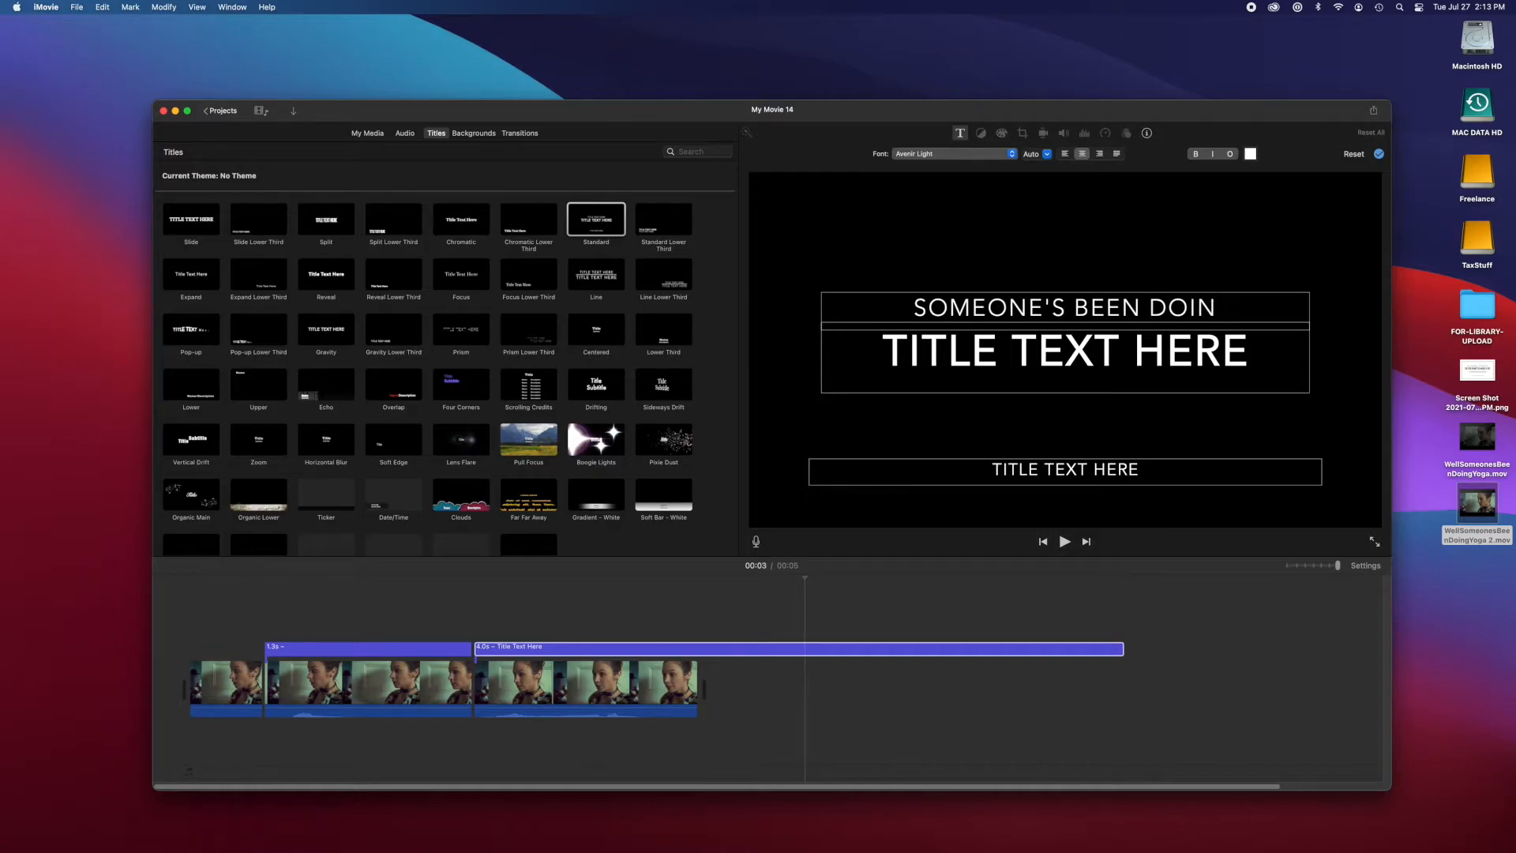
{"action": "key", "text": "BackSpace"}
{"action": "key", "text": "BackSpace"}
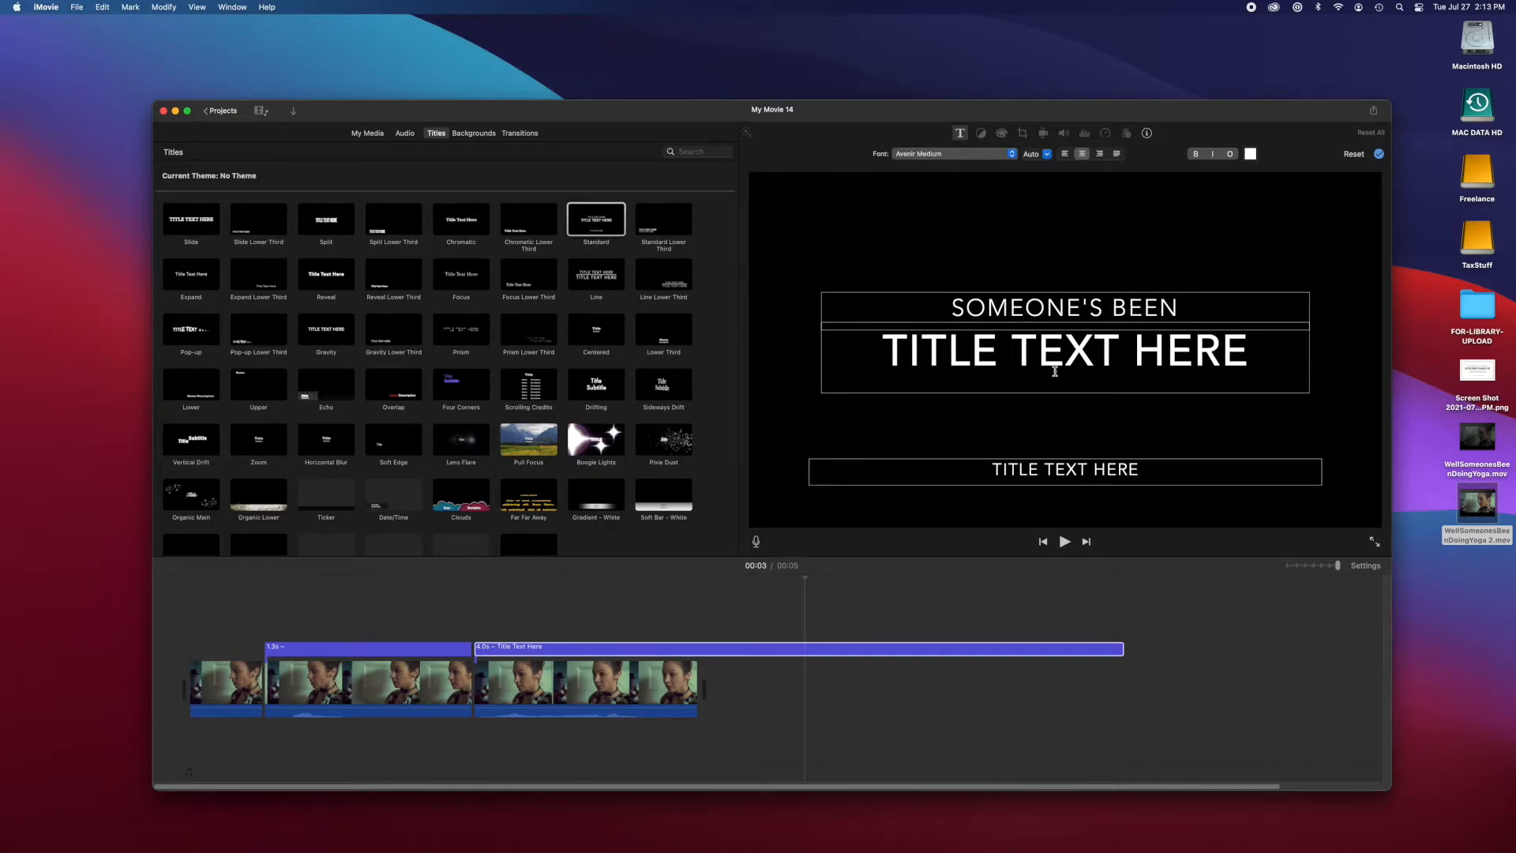
Replace the new title's main line with "DOING YOGA!"
{"action": "left_click", "coordinate": [1055, 371]}
{"action": "type", "text": "DOING"}
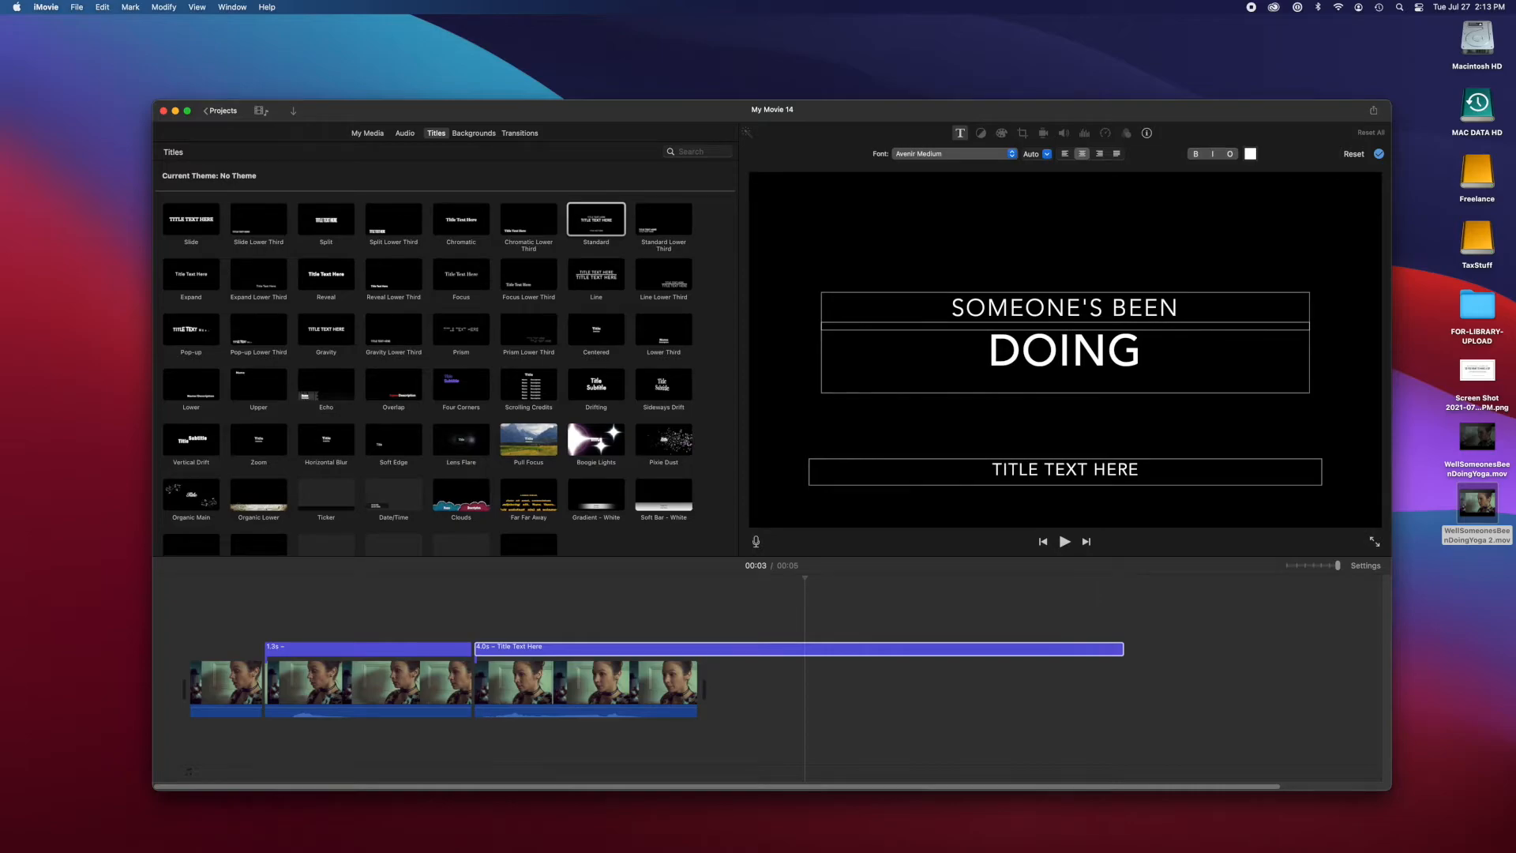
{"action": "type", "text": " YOG!"}
{"action": "key", "text": "BackSpace"}
{"action": "type", "text": "A!"}
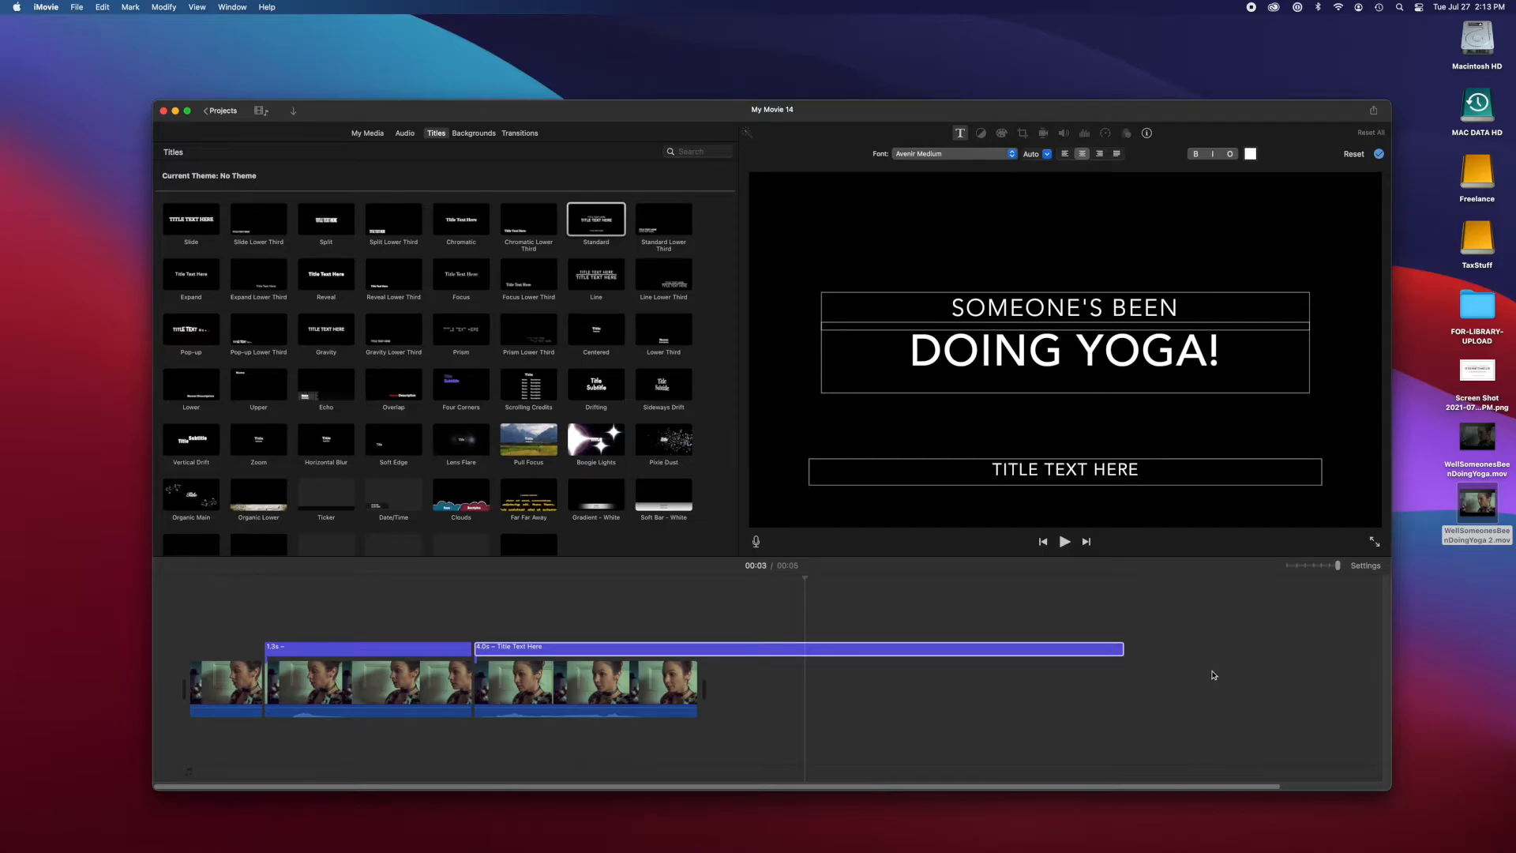
Clear the placeholder text from the bottom line of the "SOMEONE'S BEEN" title
{"action": "left_click", "coordinate": [487, 675]}
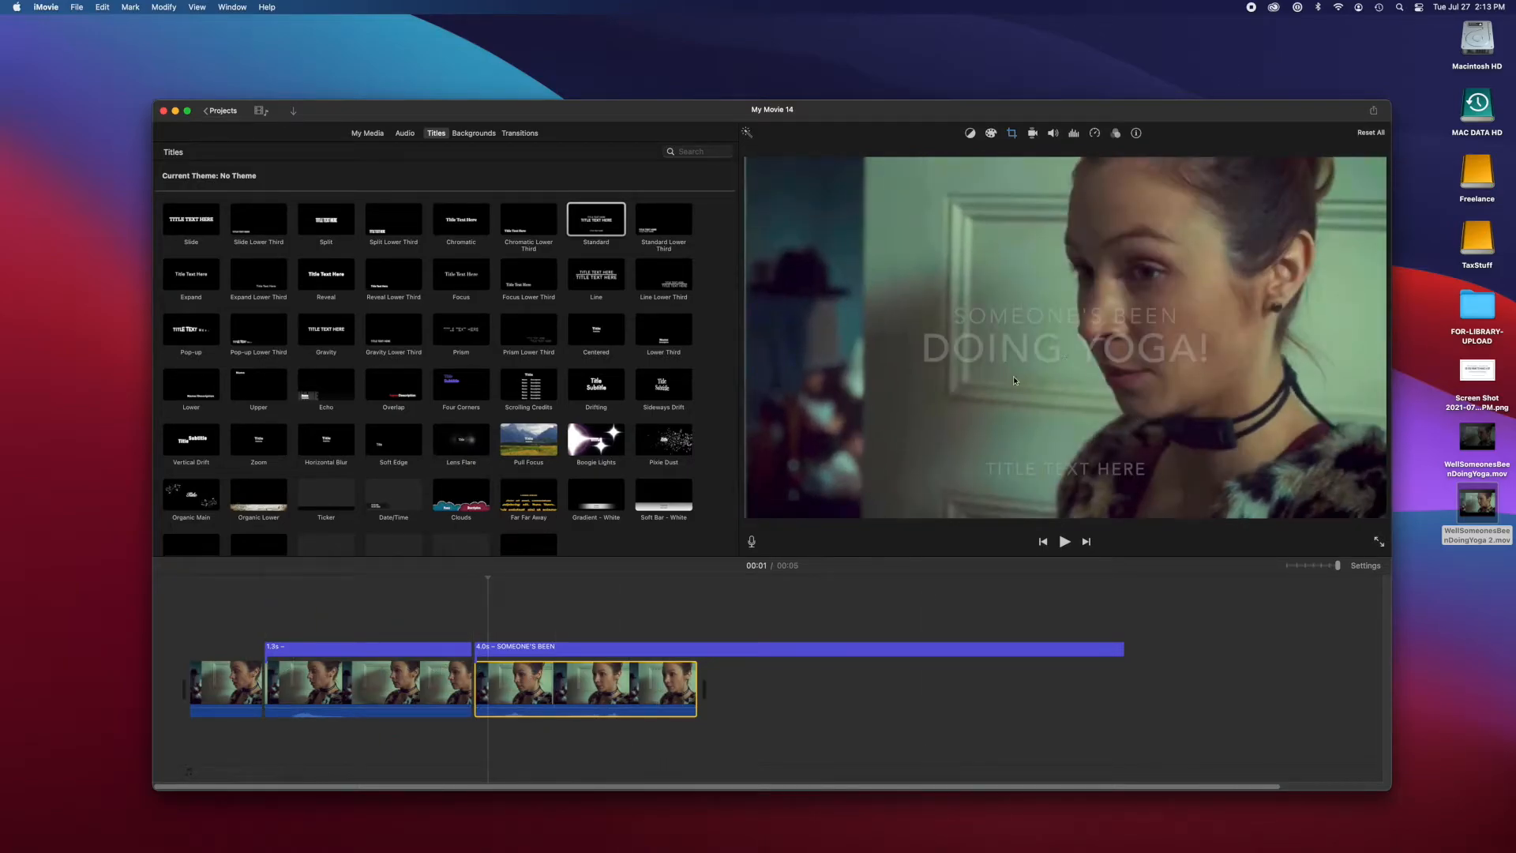
{"action": "left_click", "coordinate": [588, 649]}
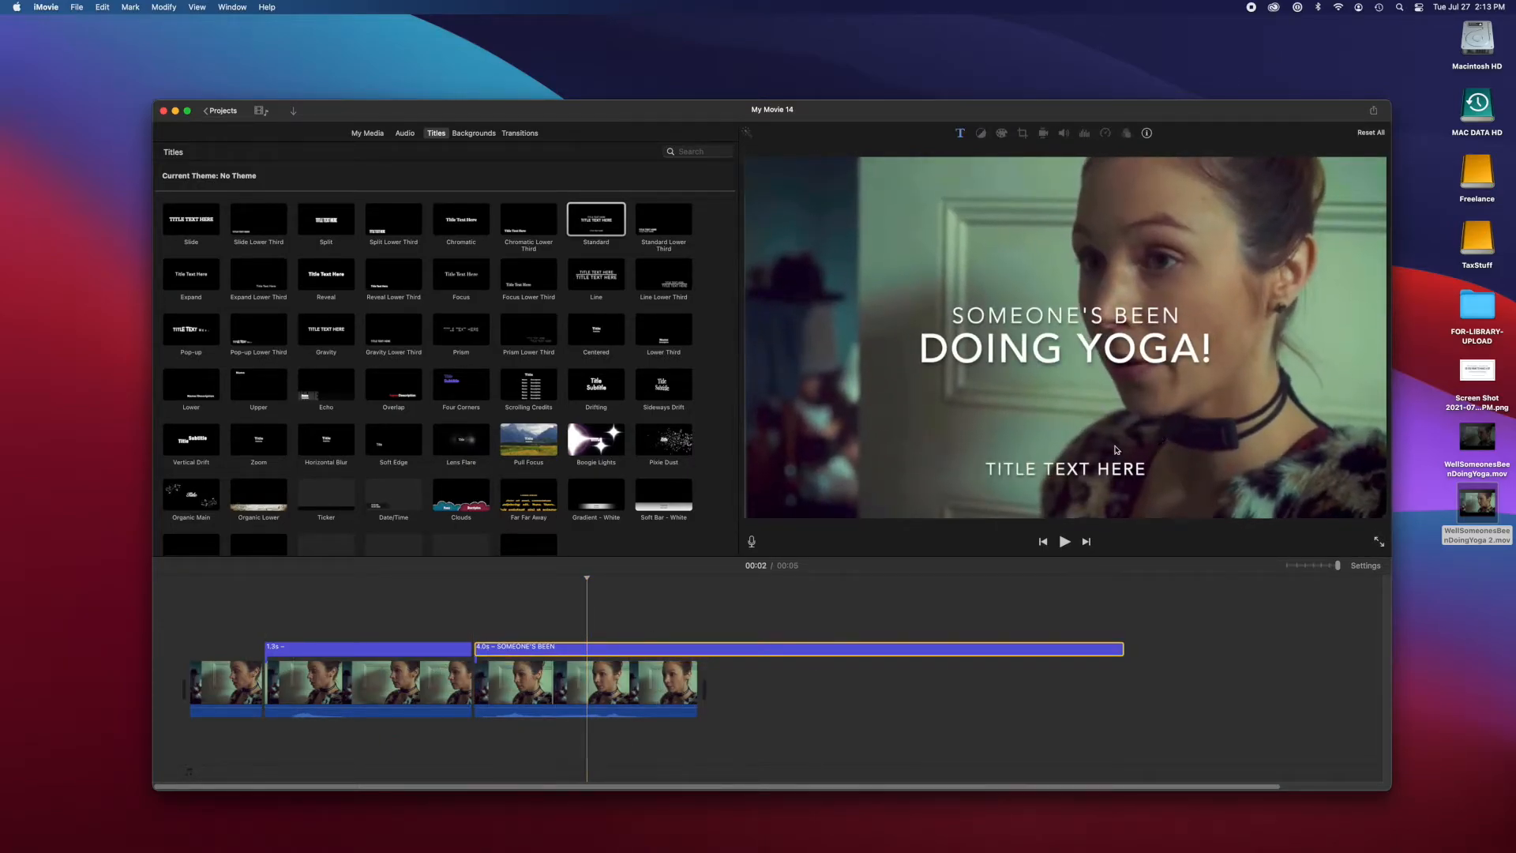
{"action": "left_click", "coordinate": [1085, 469]}
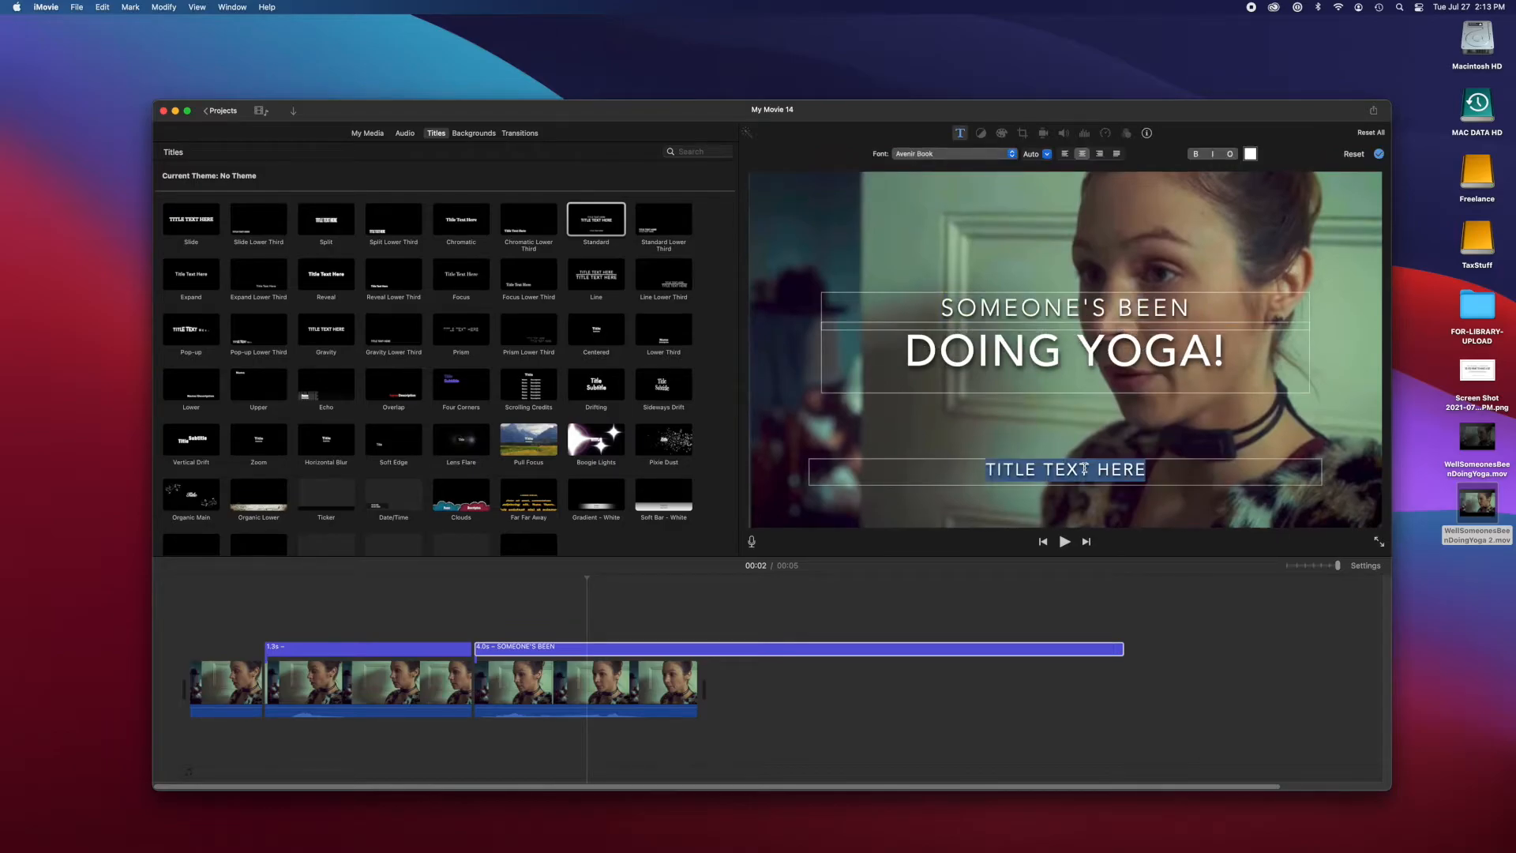
{"action": "key", "text": "BackSpace"}
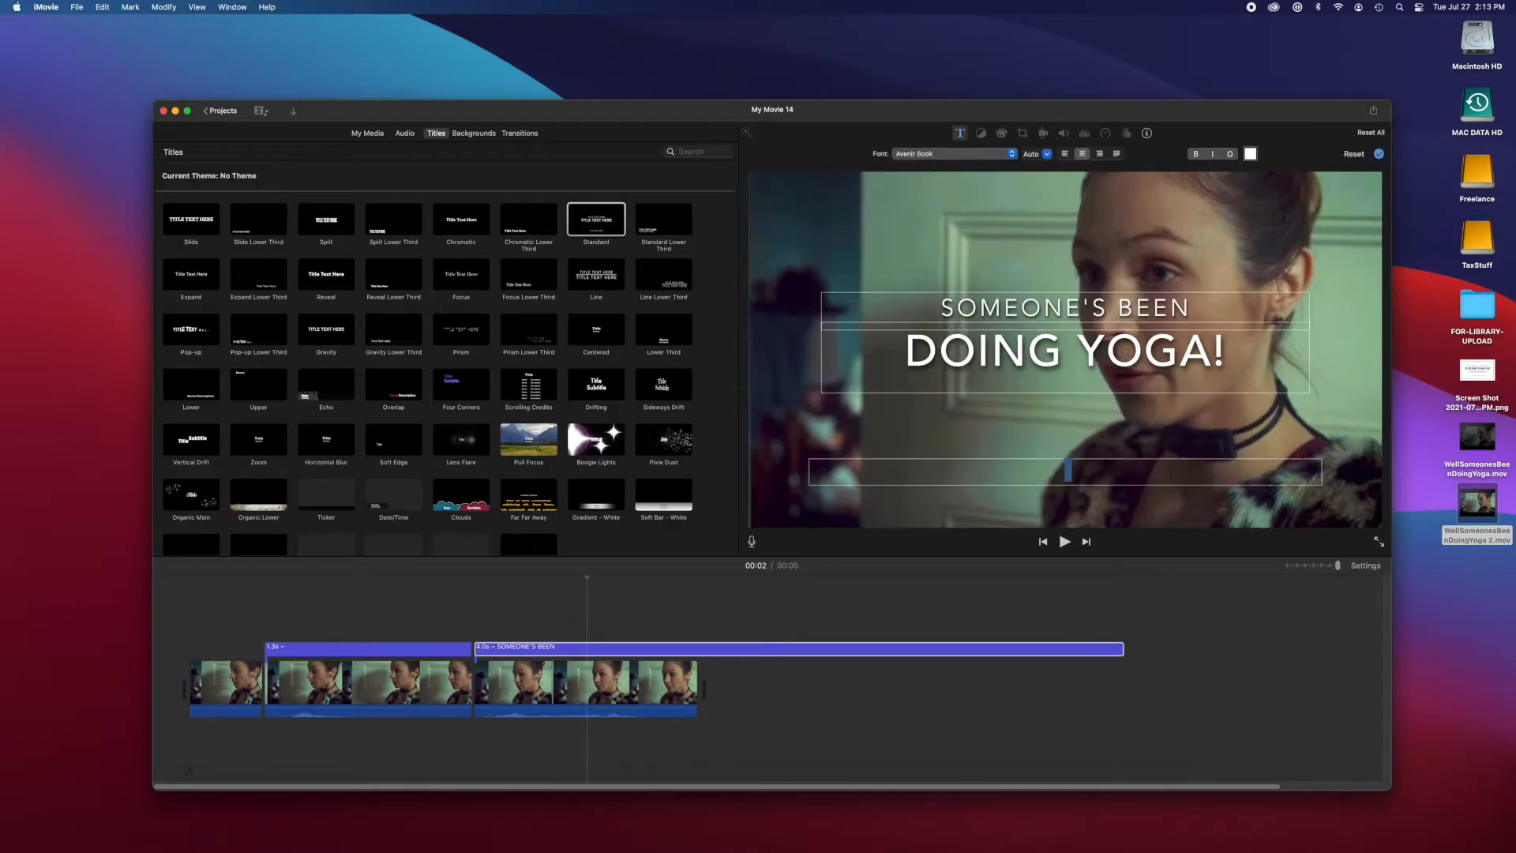
Align both the "SOMEONE'S BEEN" and "DOING YOGA!" lines left
{"action": "left_click", "coordinate": [962, 300]}
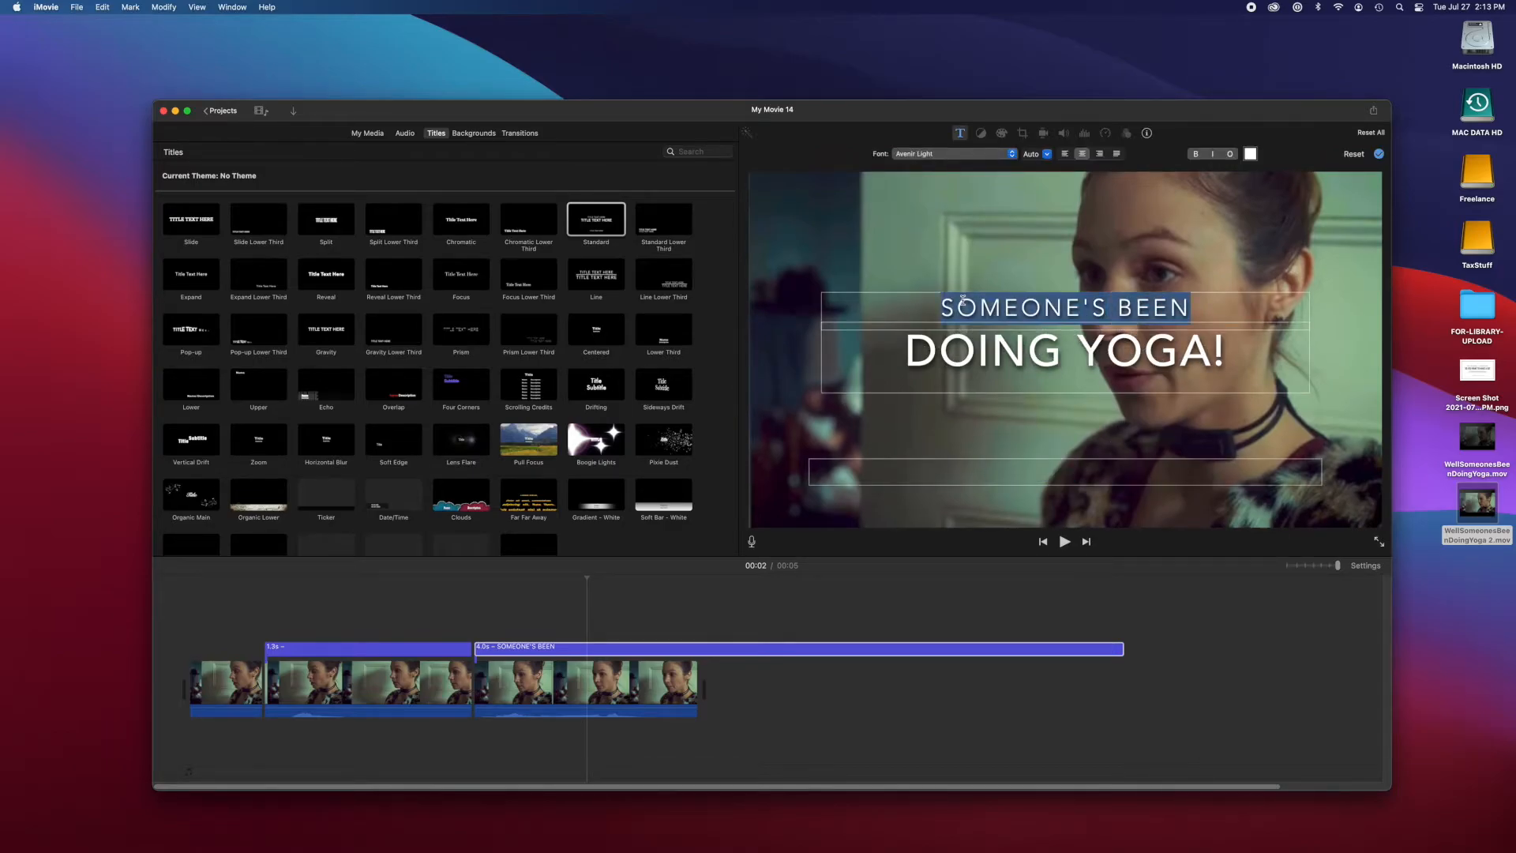
{"action": "left_click", "coordinate": [1064, 153]}
{"action": "left_click", "coordinate": [1033, 363]}
{"action": "triple_click", "coordinate": [1033, 363]}
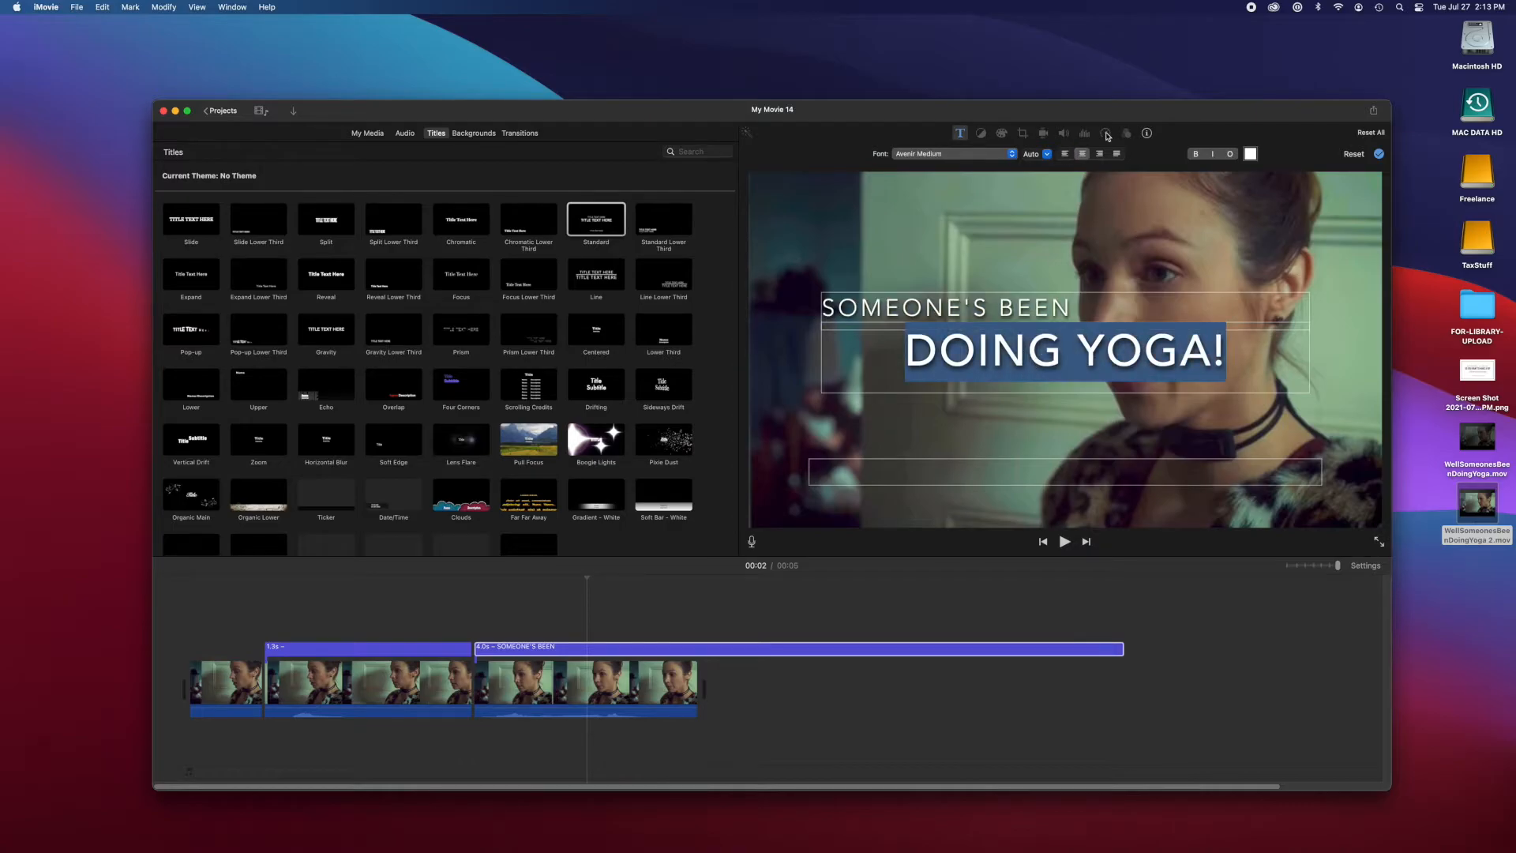
{"action": "left_click", "coordinate": [1063, 154]}
Shorten the "SOMEONE'S BEEN" title to about 1.4 s so it ends with the third segment
{"action": "left_click", "coordinate": [835, 721]}
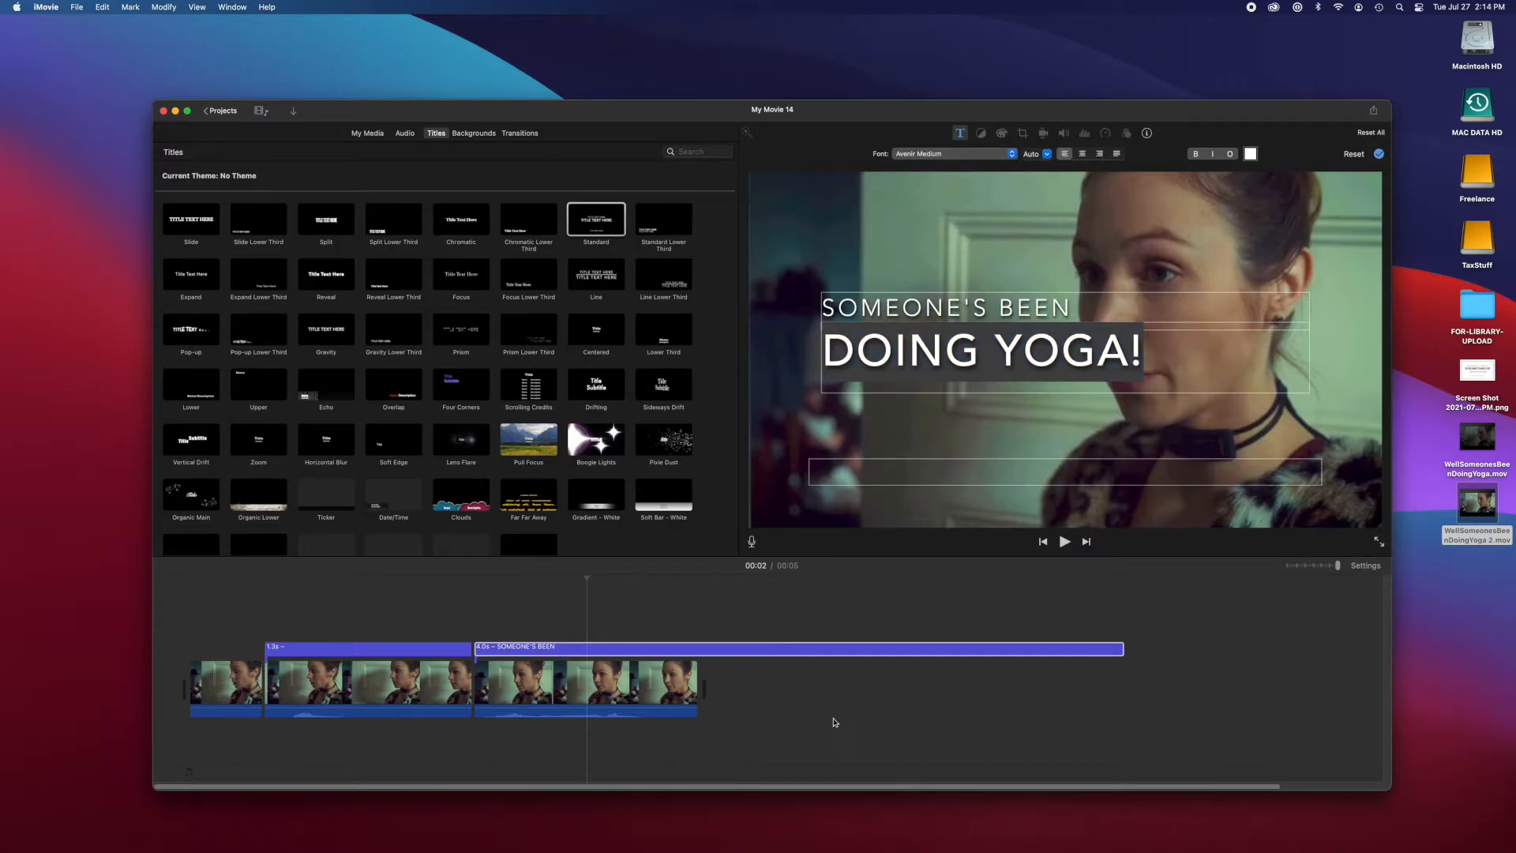
{"action": "left_click", "coordinate": [1082, 649]}
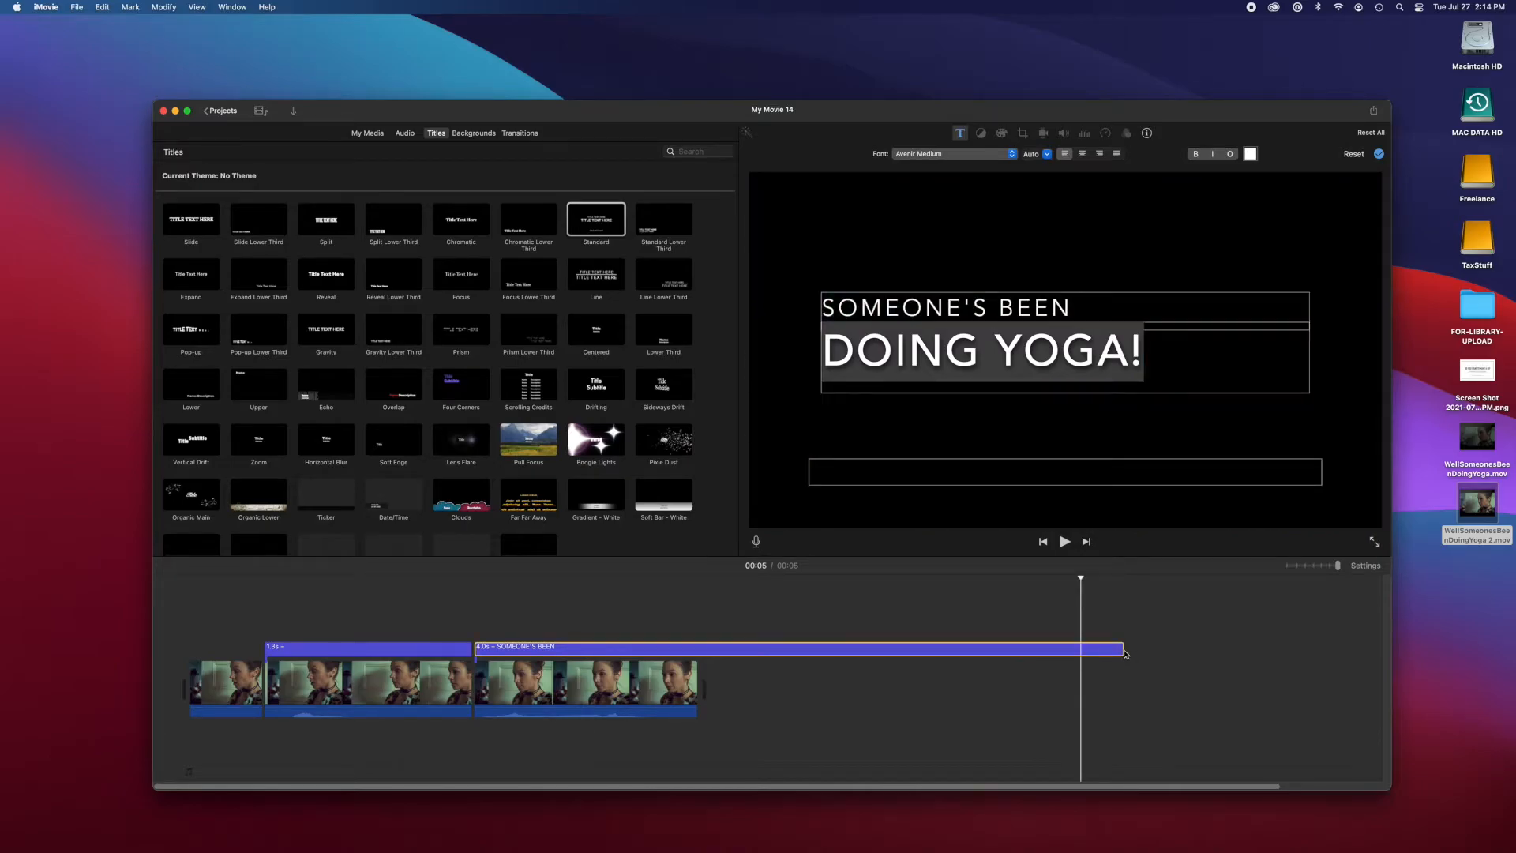
{"action": "left_click_drag", "start_coordinate": [1120, 651], "coordinate": [698, 684]}
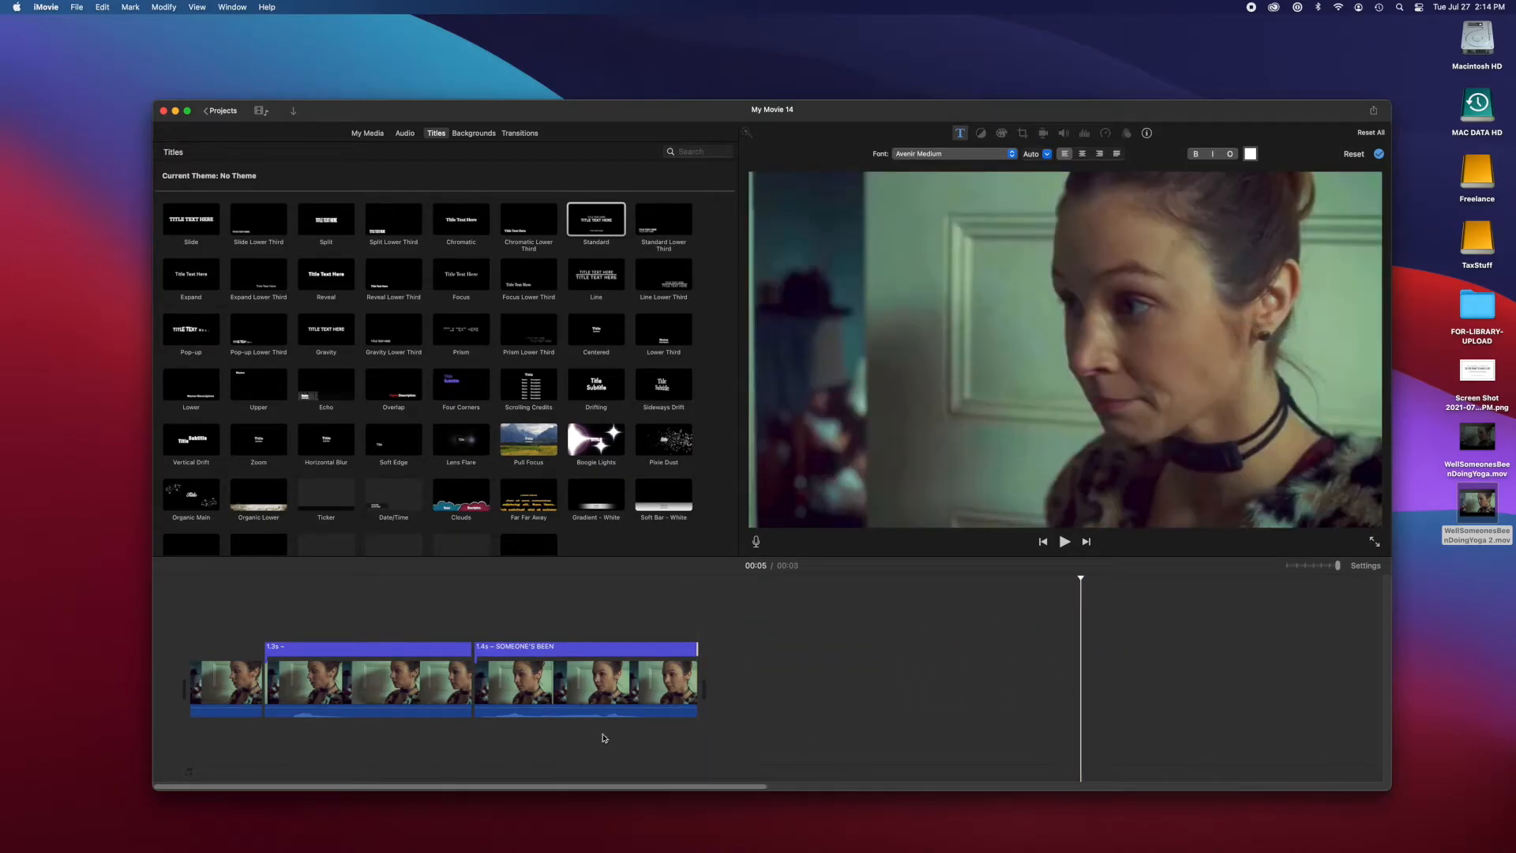
Play the project from the beginning to review both titles, and select the "SOMEONE'S BEEN" title near its middle
{"action": "left_click", "coordinate": [179, 673]}
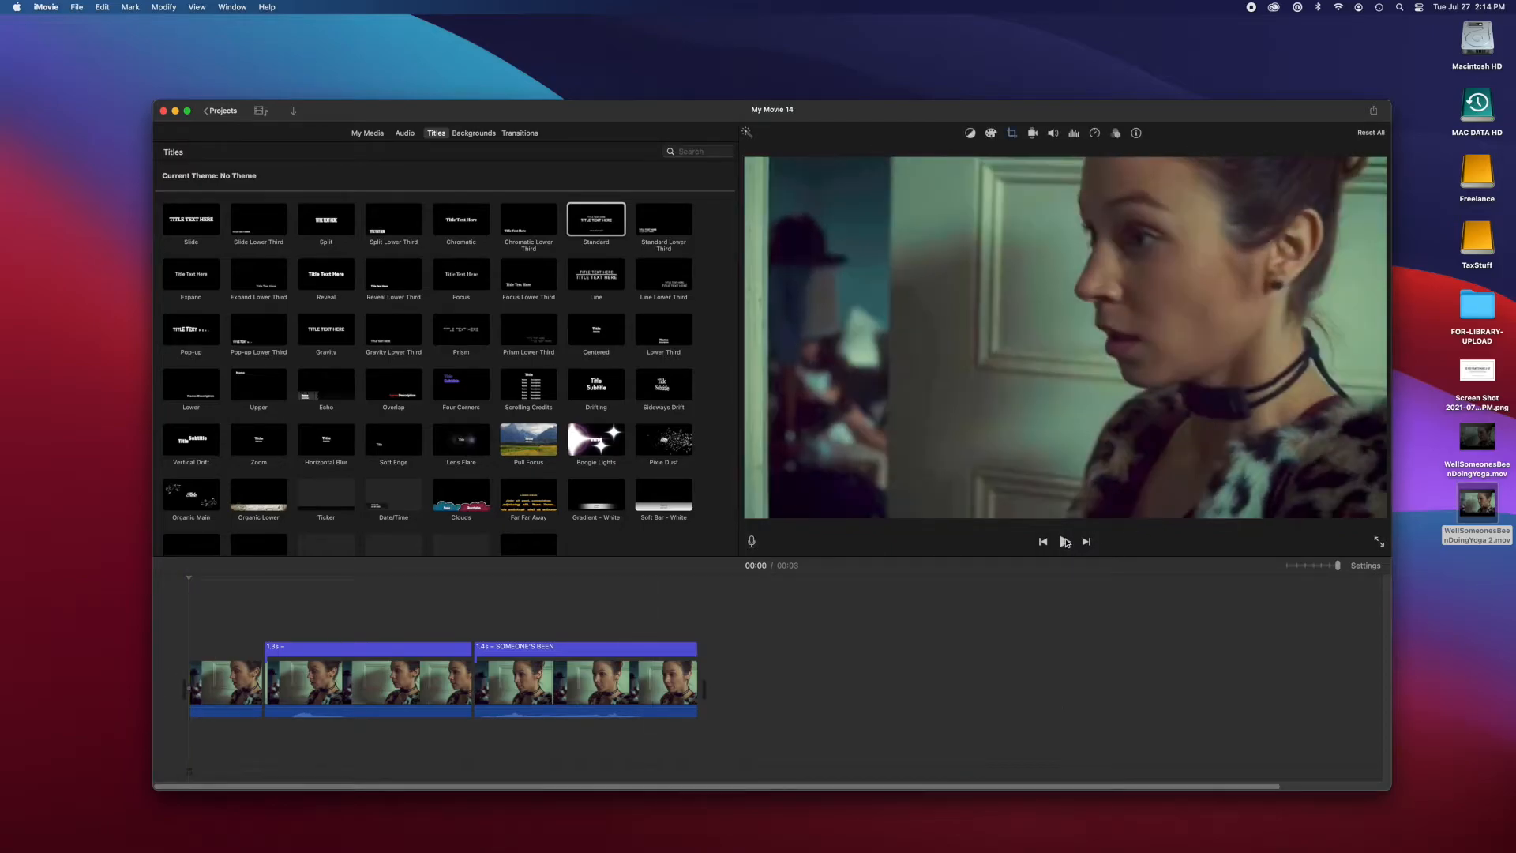
{"action": "left_click", "coordinate": [1064, 541]}
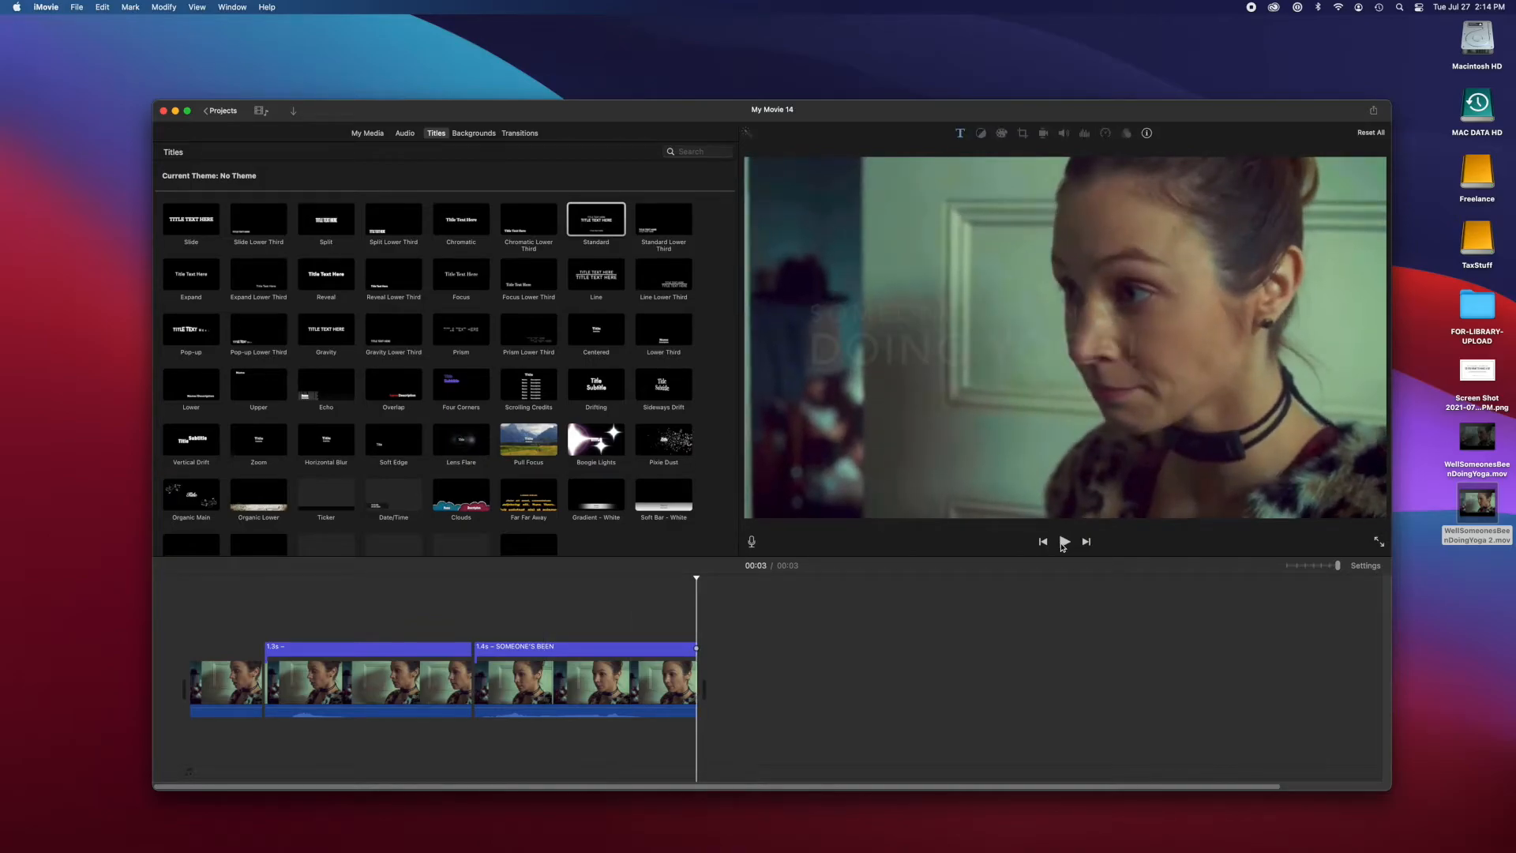
{"action": "left_click", "coordinate": [594, 649]}
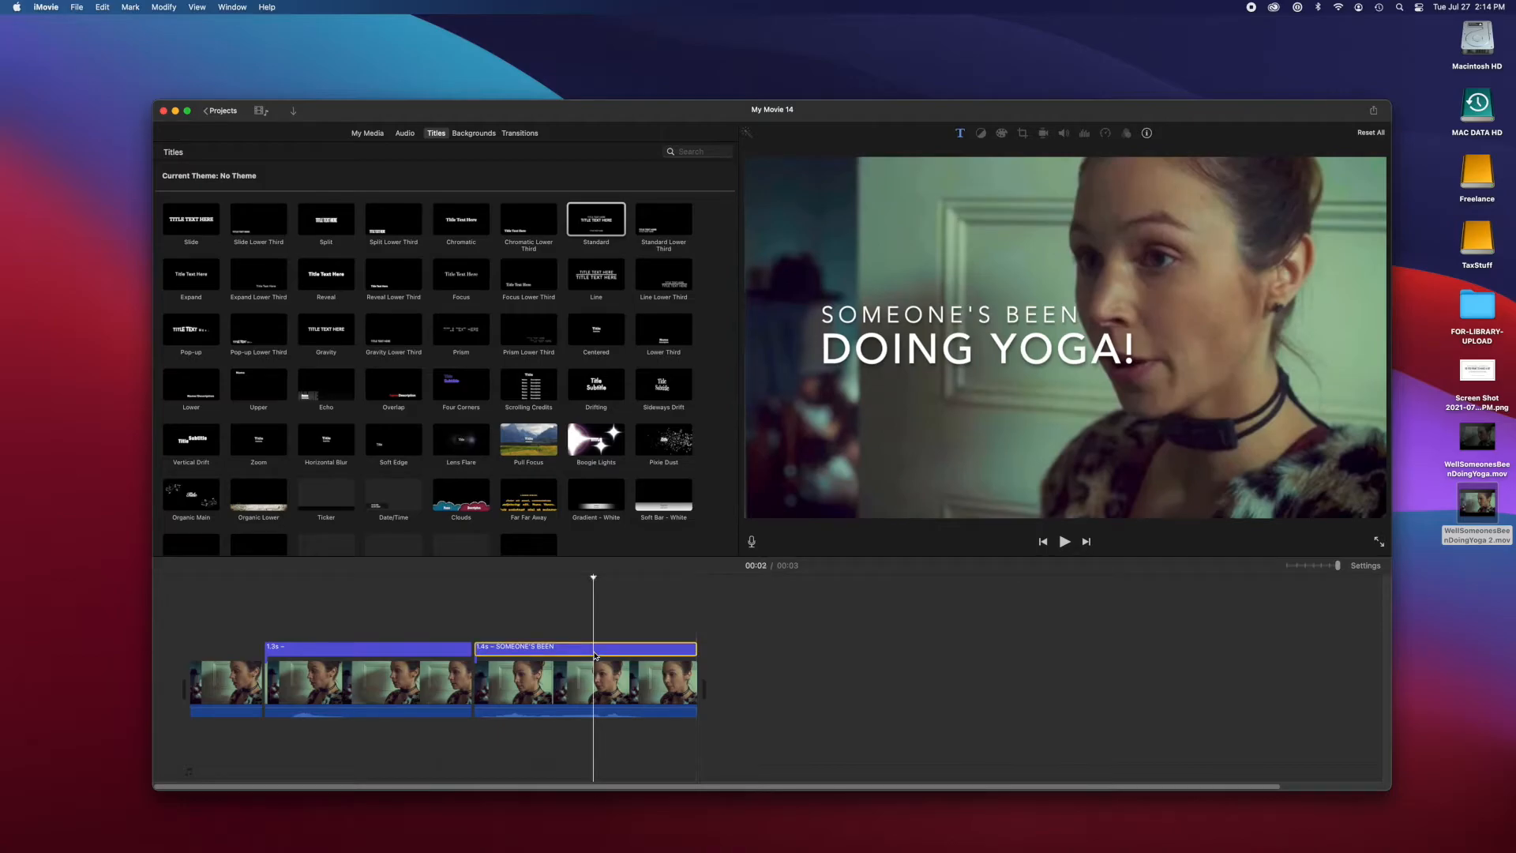
Give the "SOMEONE'S BEEN" line a smaller custom font size in the third segment's title
{"action": "double_click", "coordinate": [928, 322]}
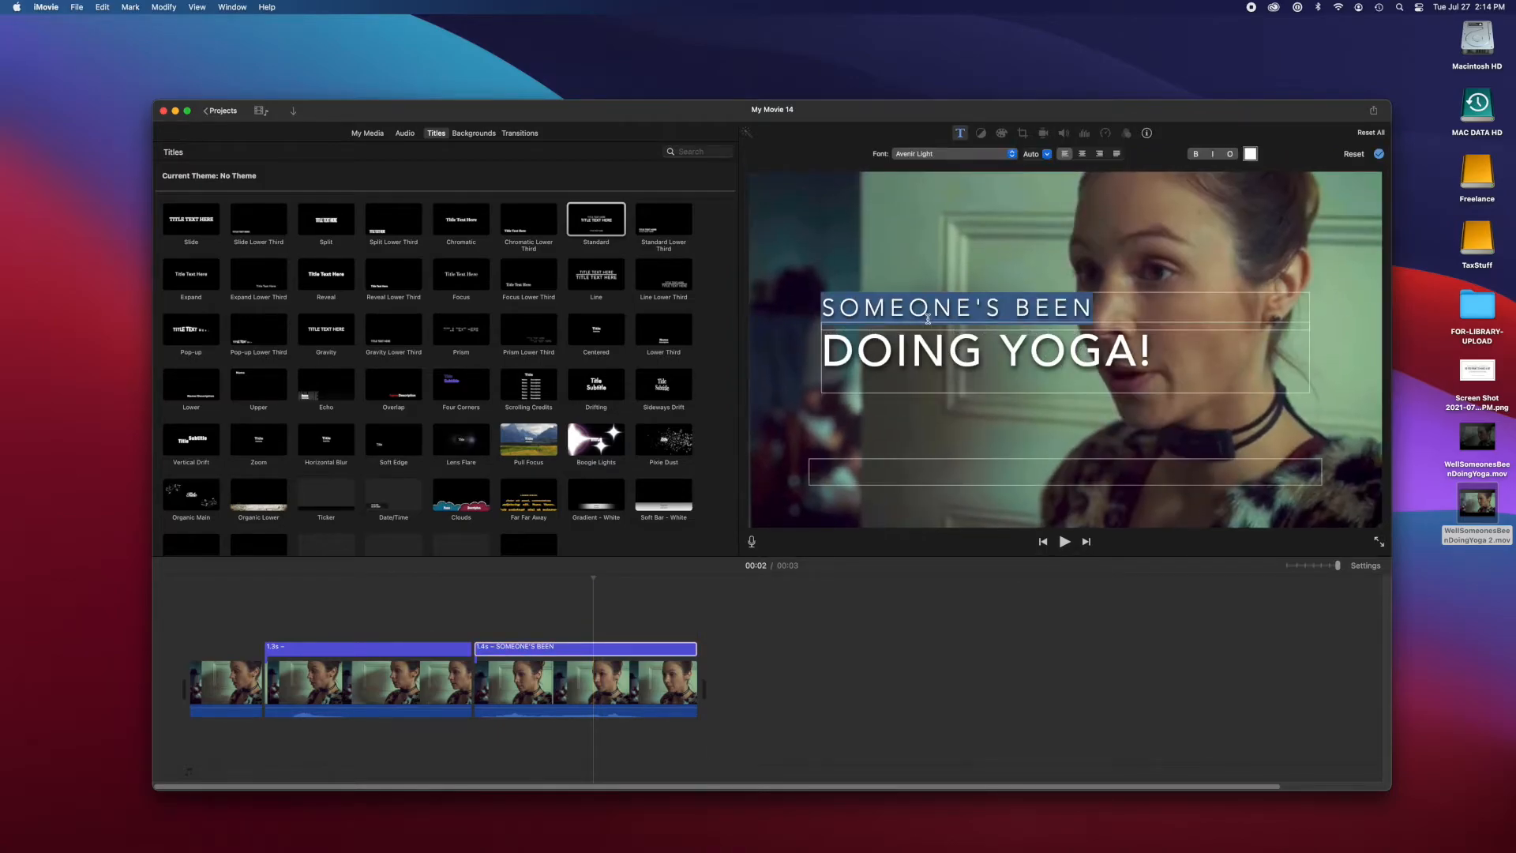
{"action": "left_click", "coordinate": [1047, 154]}
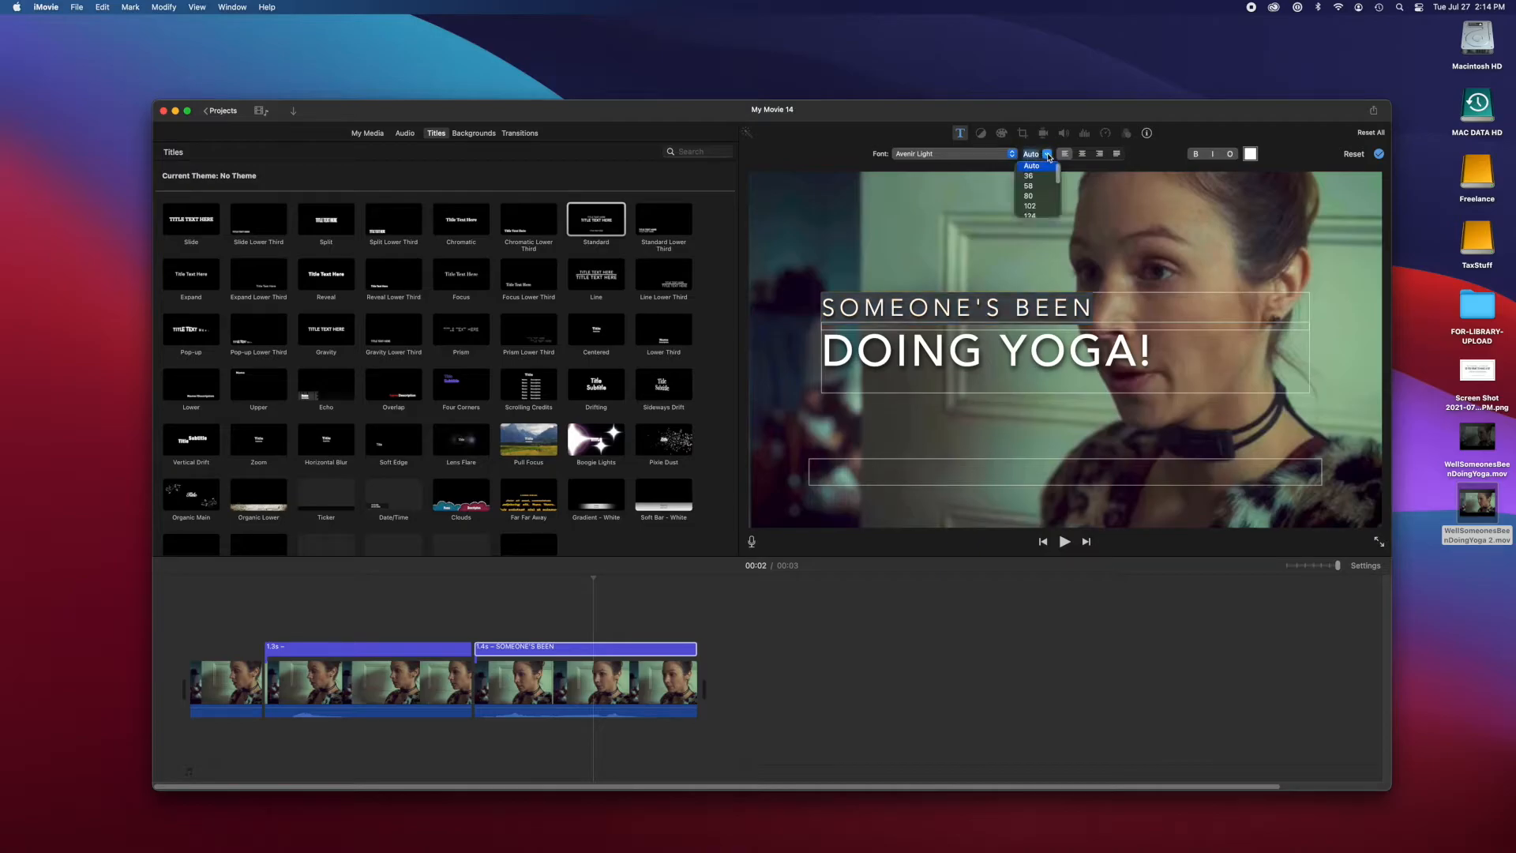
{"action": "left_click", "coordinate": [1034, 196]}
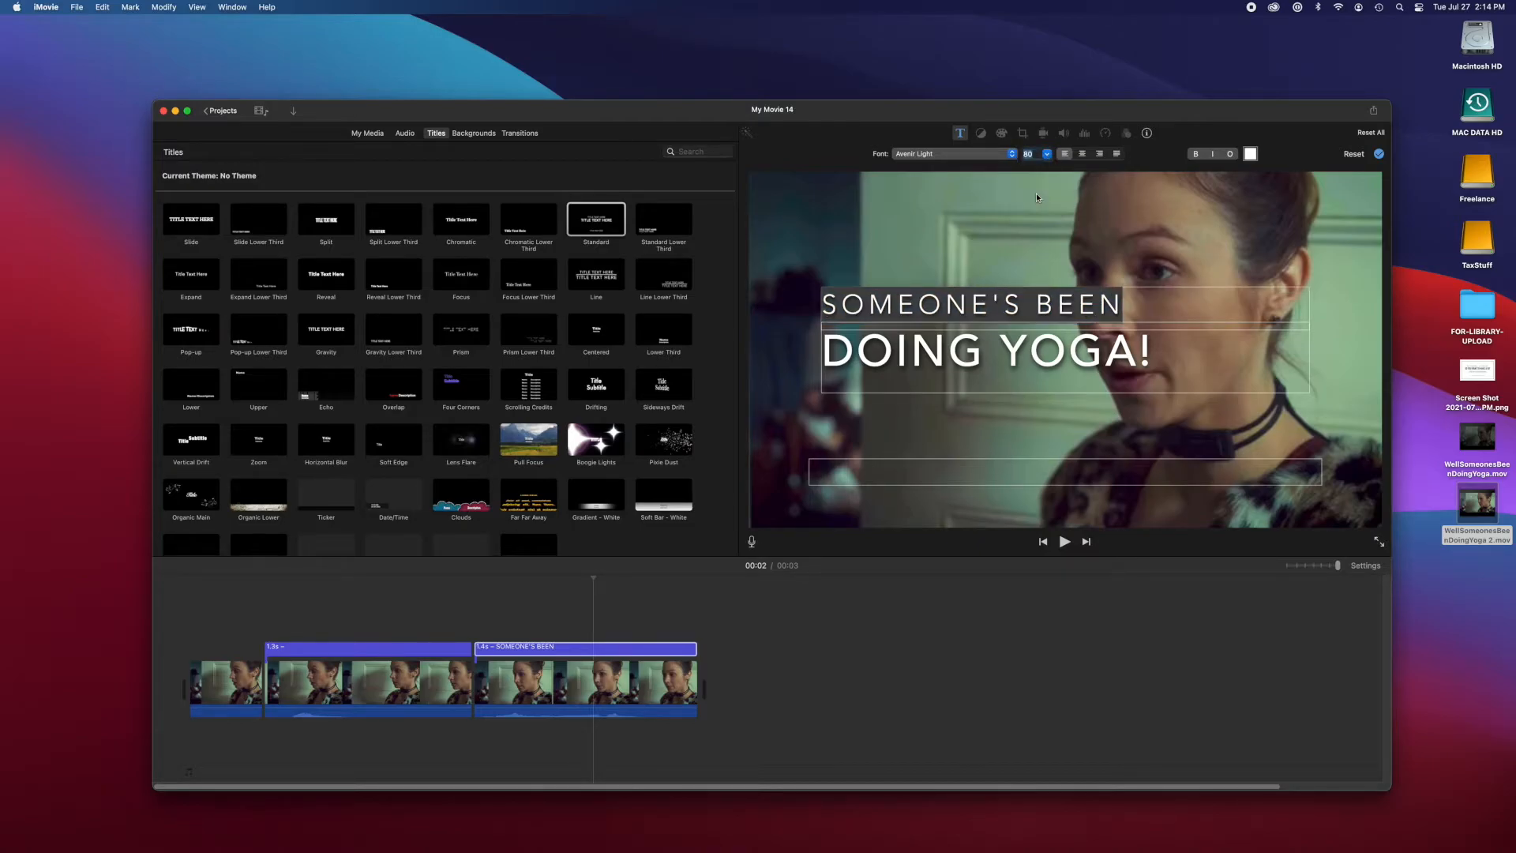
{"action": "key", "text": "Return"}
Play back the third segment's title to compare the sizes of its two text lines
{"action": "triple_click", "coordinate": [996, 358]}
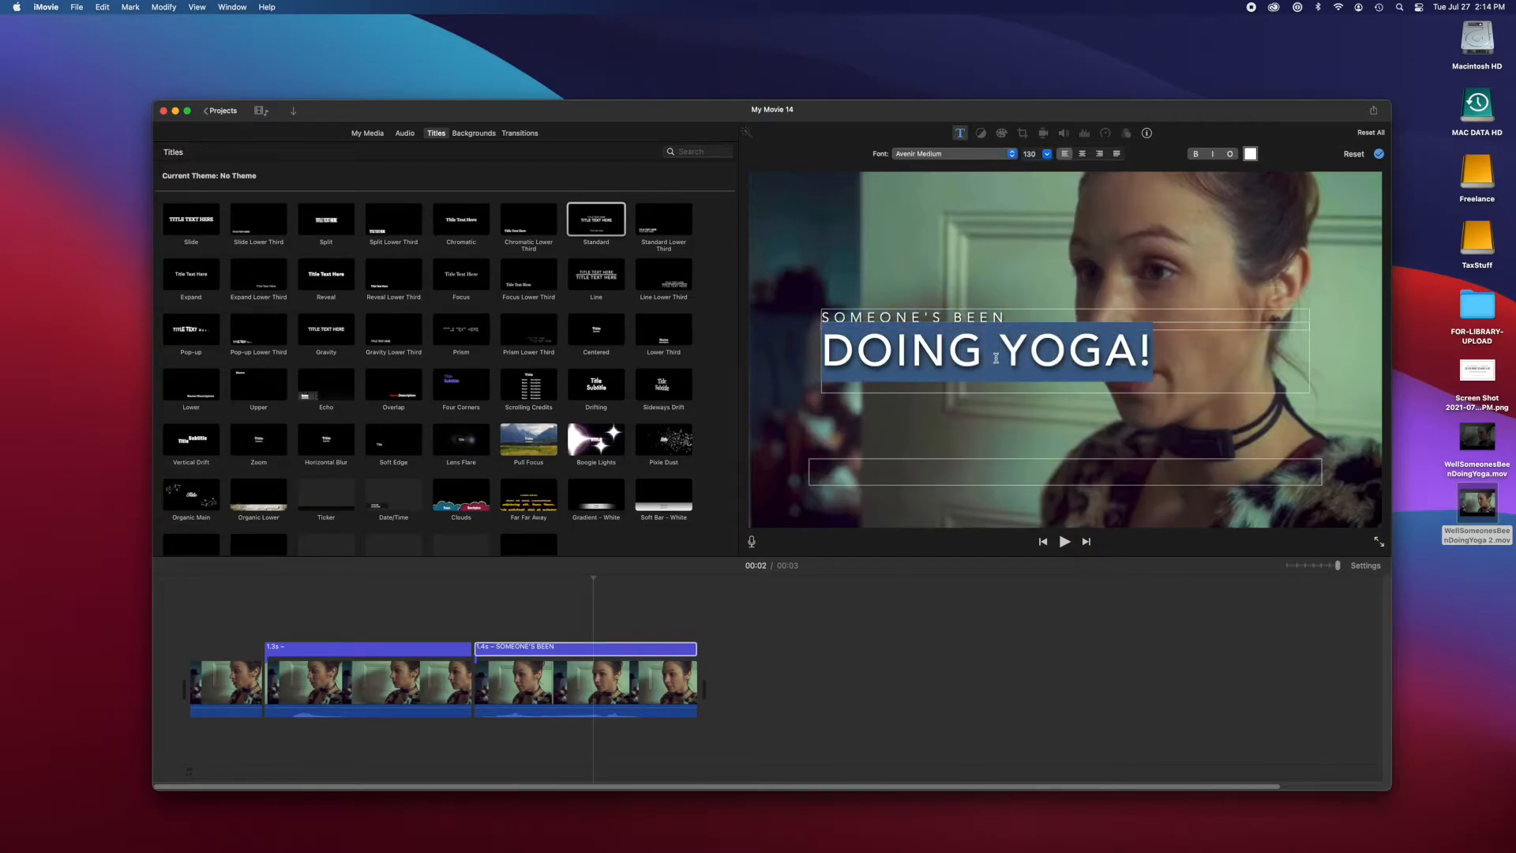
{"action": "left_click", "coordinate": [1029, 154]}
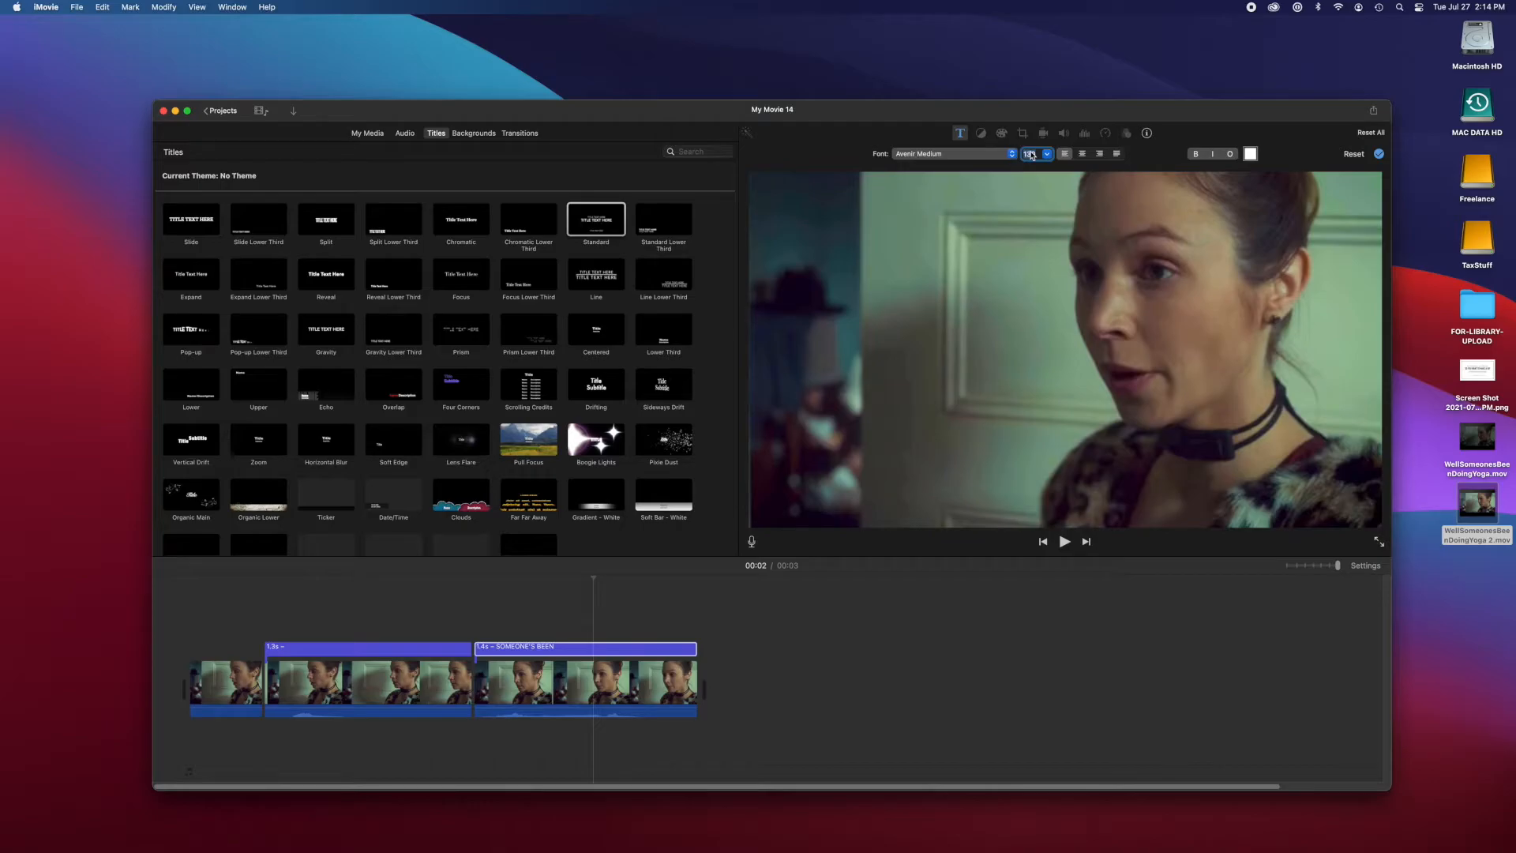
{"action": "left_click", "coordinate": [659, 655]}
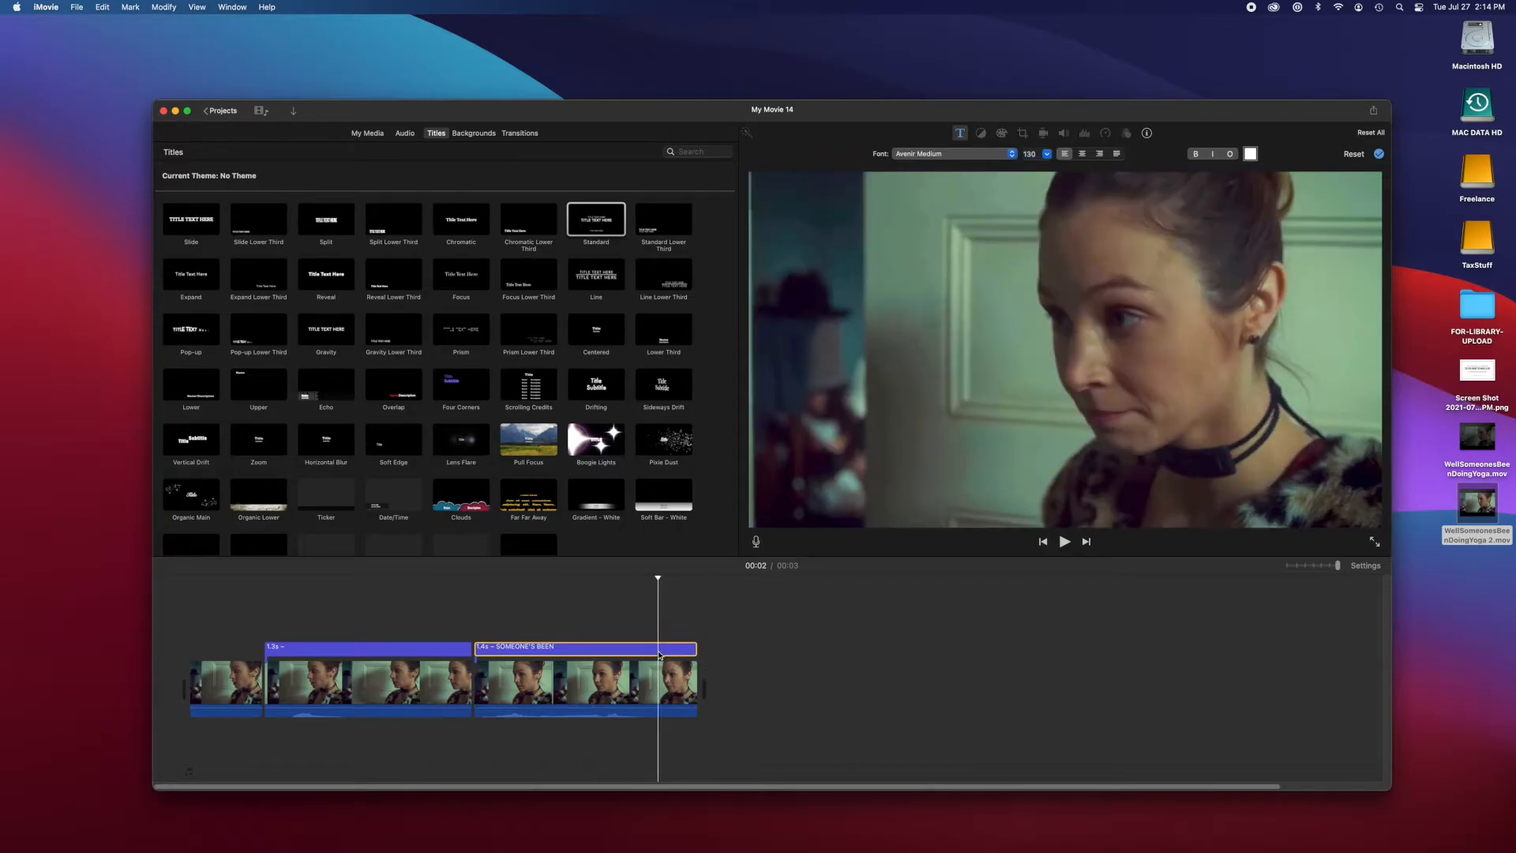
{"action": "left_click", "coordinate": [624, 650]}
{"action": "left_click", "coordinate": [553, 651]}
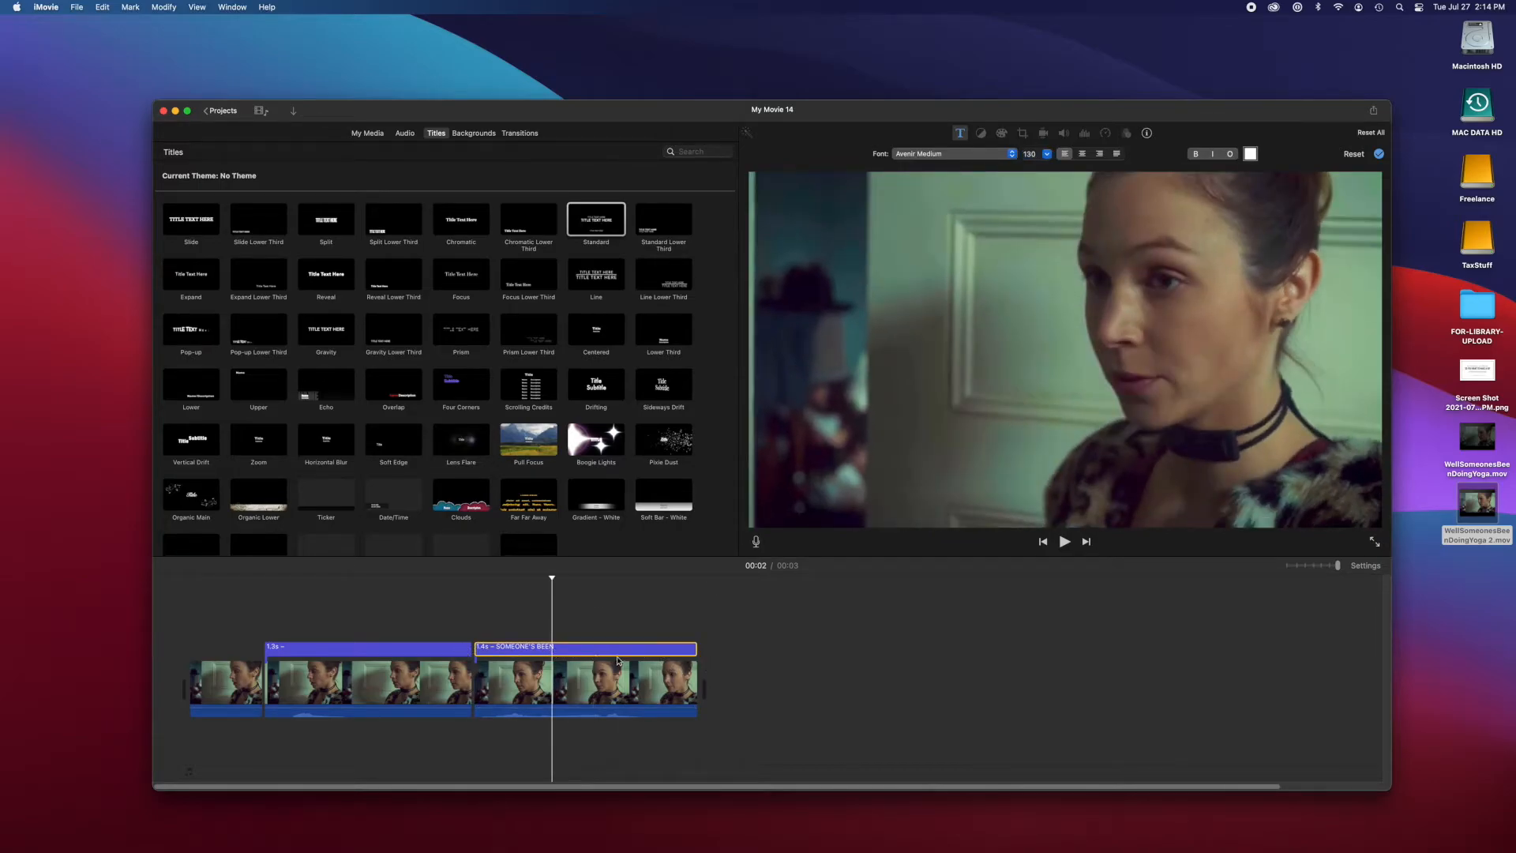
{"action": "left_click", "coordinate": [253, 631]}
{"action": "key", "text": "space"}
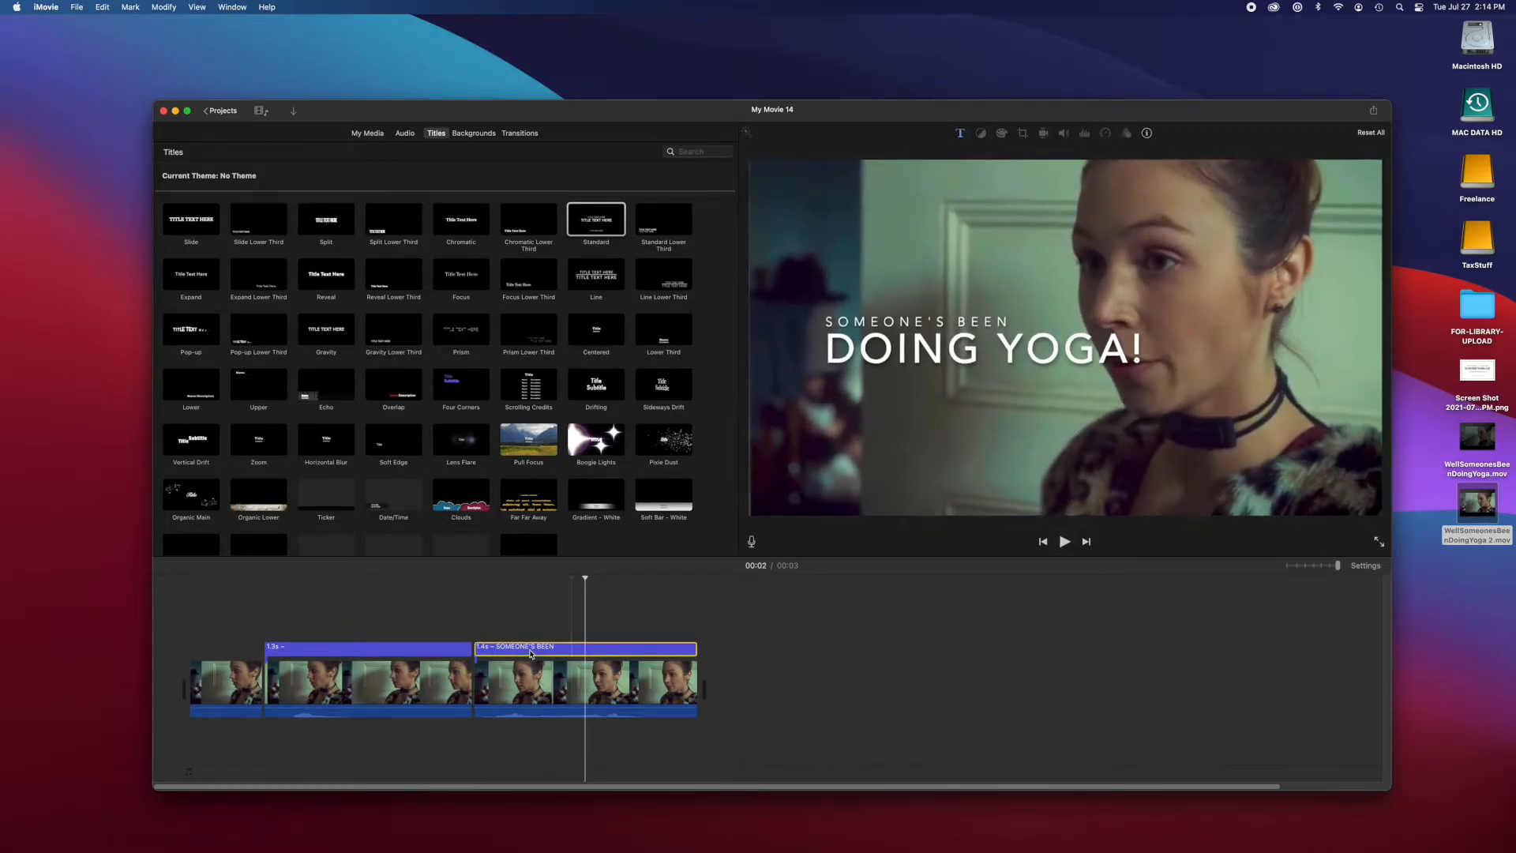
Try a font size of 120 on the "DOING YOGA!" line and settle on 80
{"action": "left_click", "coordinate": [986, 384]}
{"action": "left_click", "coordinate": [1028, 370]}
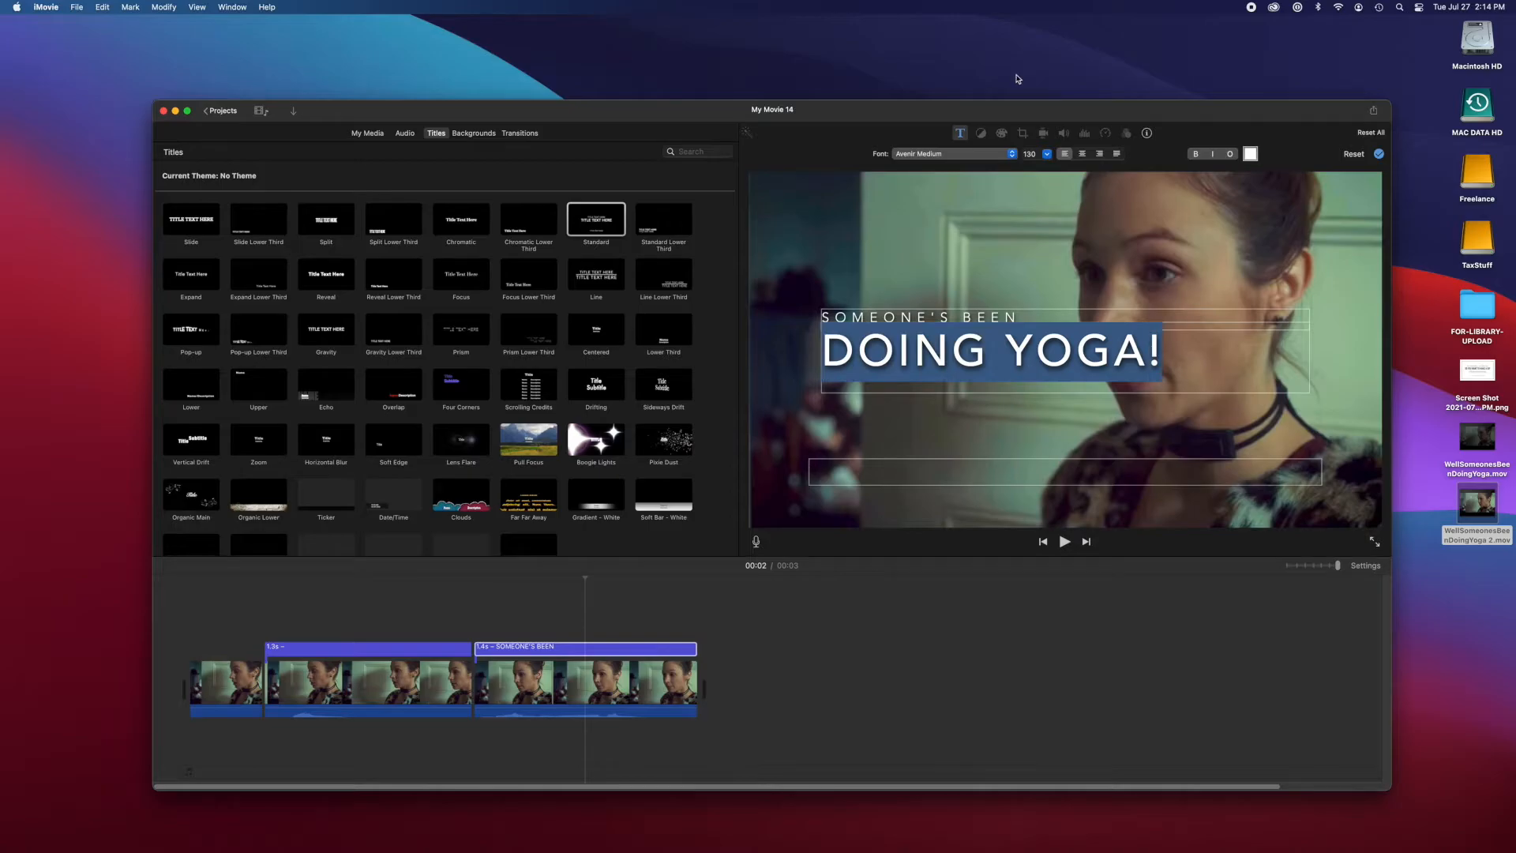
{"action": "double_click", "coordinate": [1034, 155]}
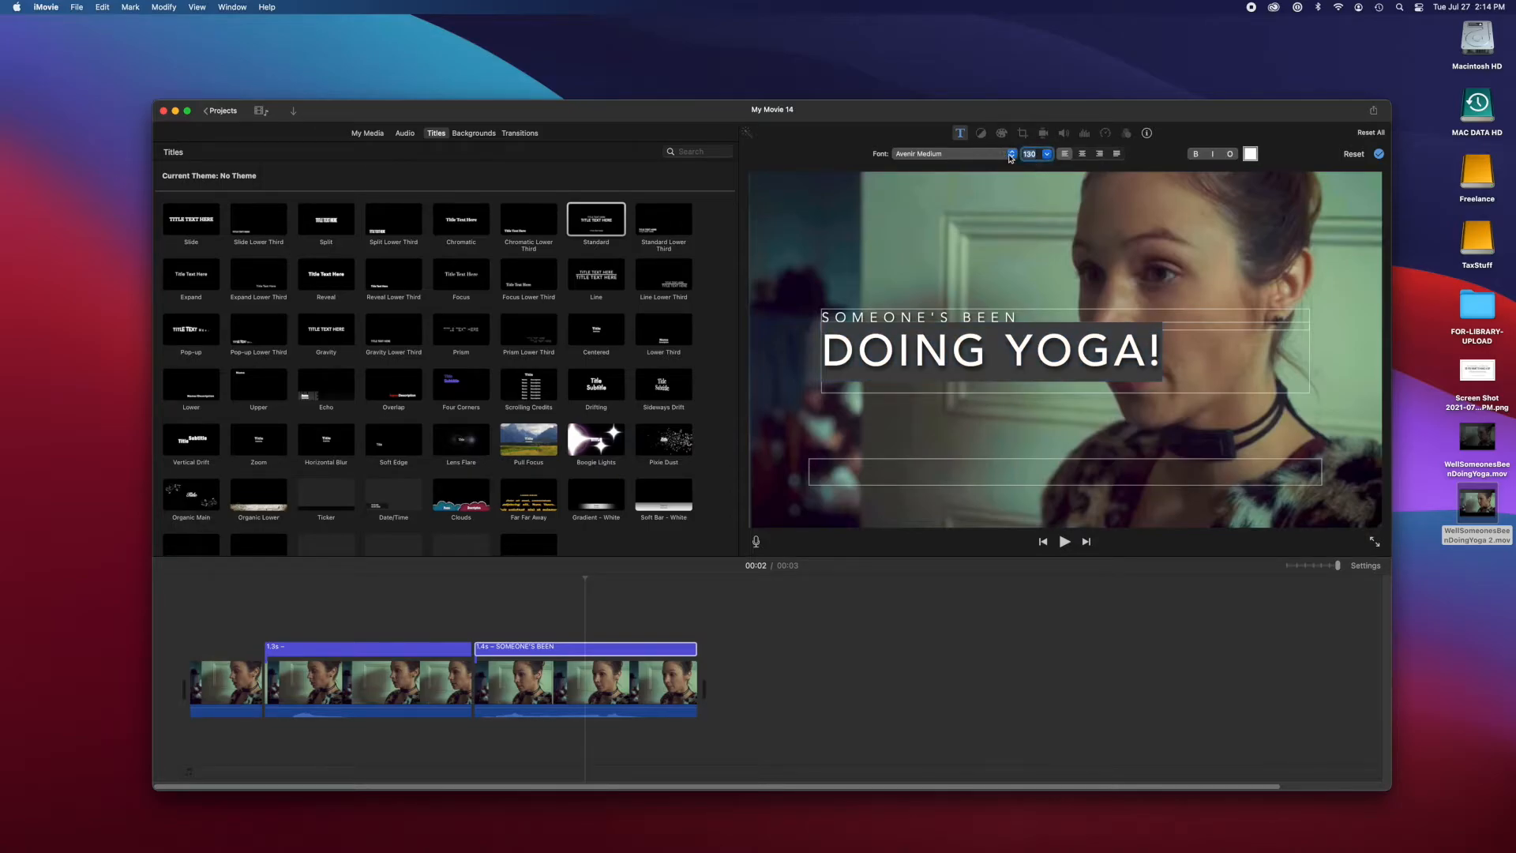
{"action": "type", "text": "120"}
{"action": "key", "text": "Return"}
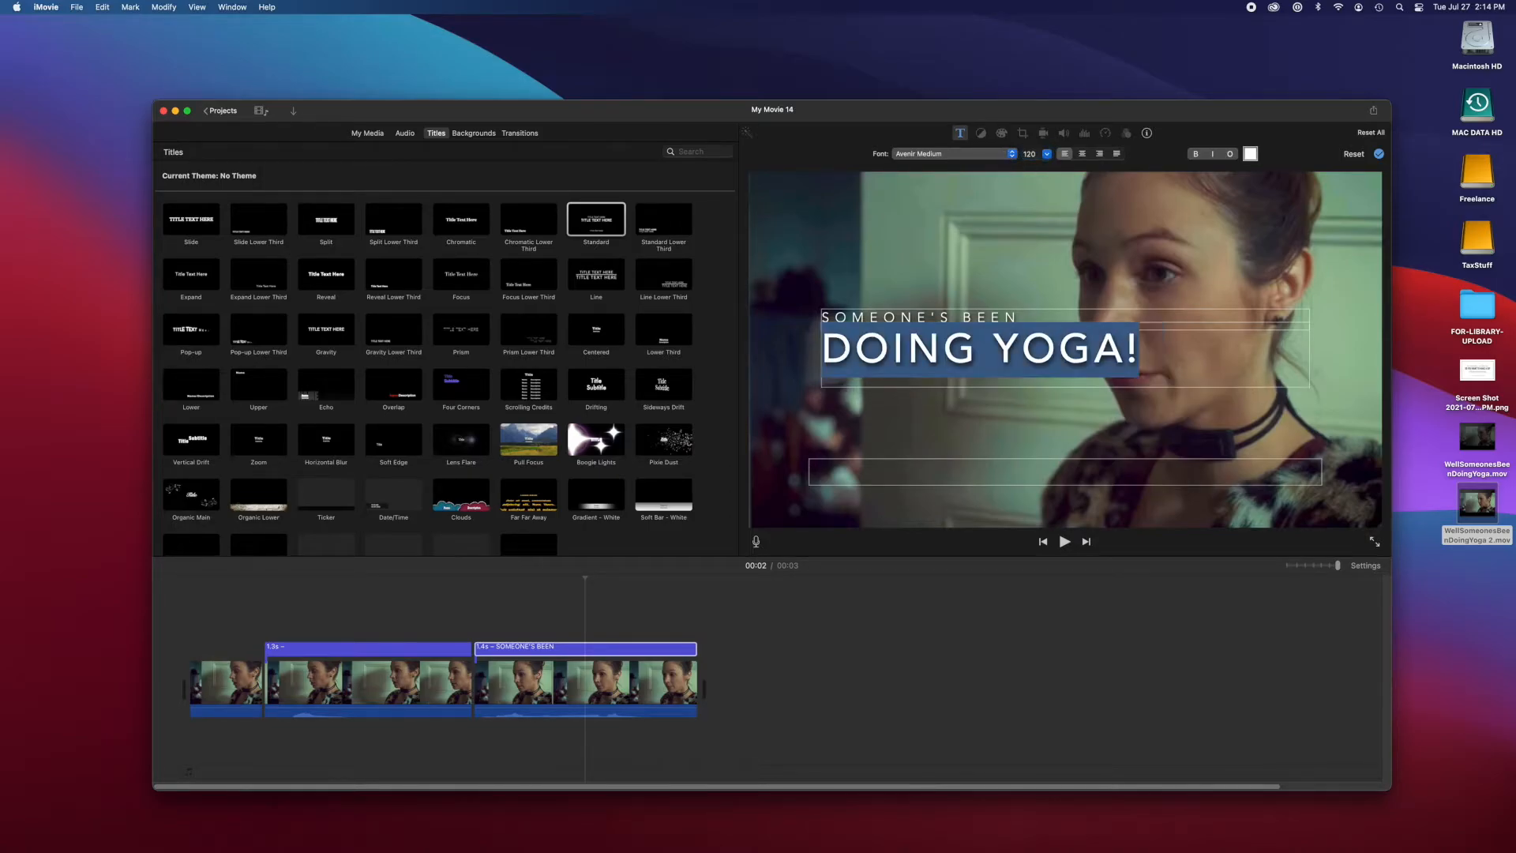
{"action": "left_click", "coordinate": [1046, 155]}
{"action": "left_click", "coordinate": [1037, 199]}
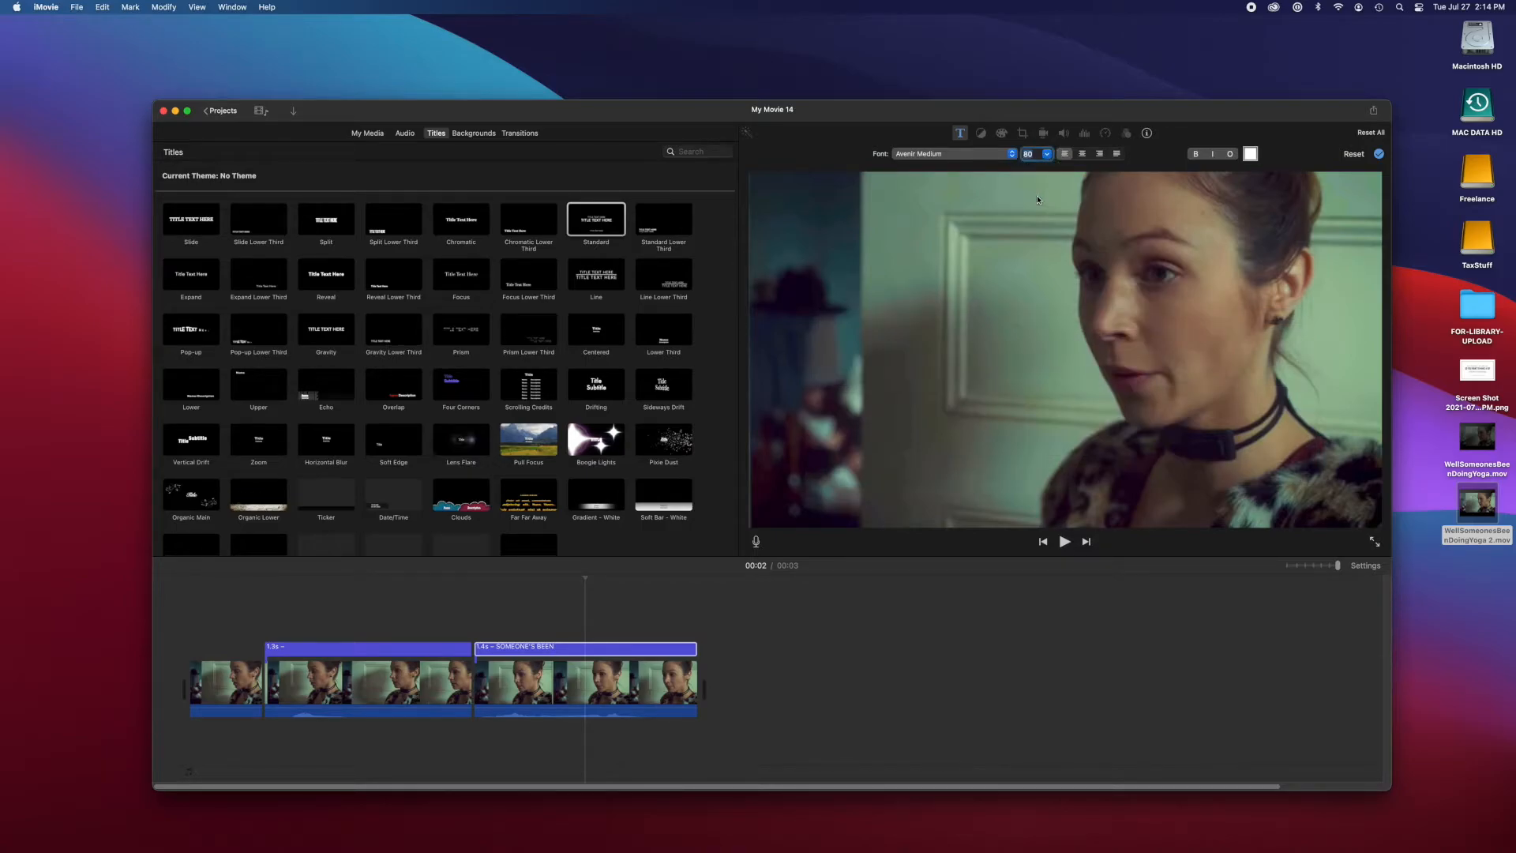
Replay the whole project from the start to check the timing and look of the resized titles
{"action": "left_click", "coordinate": [200, 638]}
{"action": "key", "text": "space"}
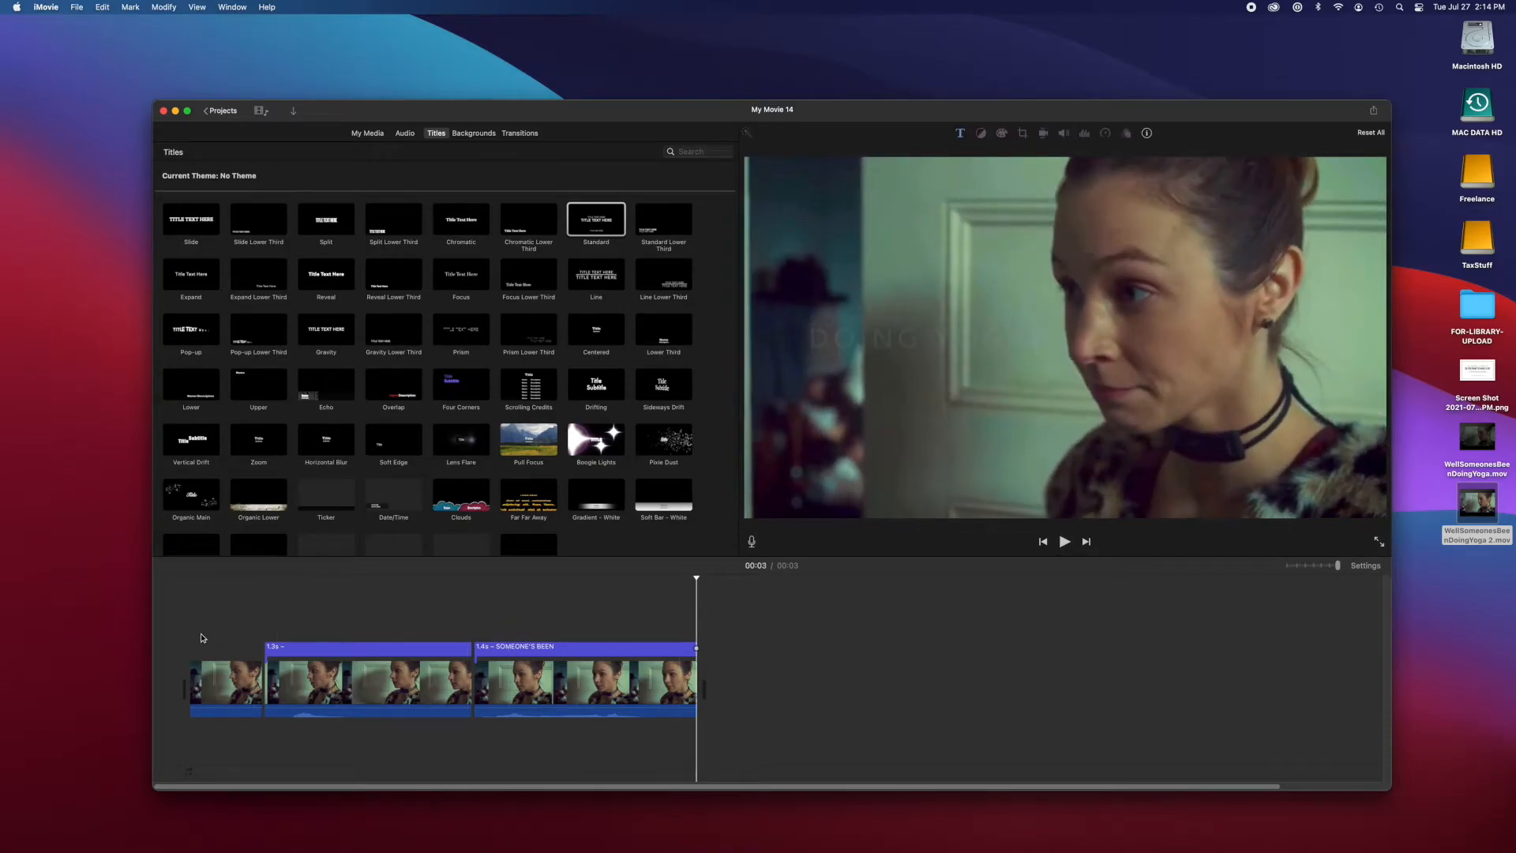
{"action": "key", "text": "space"}
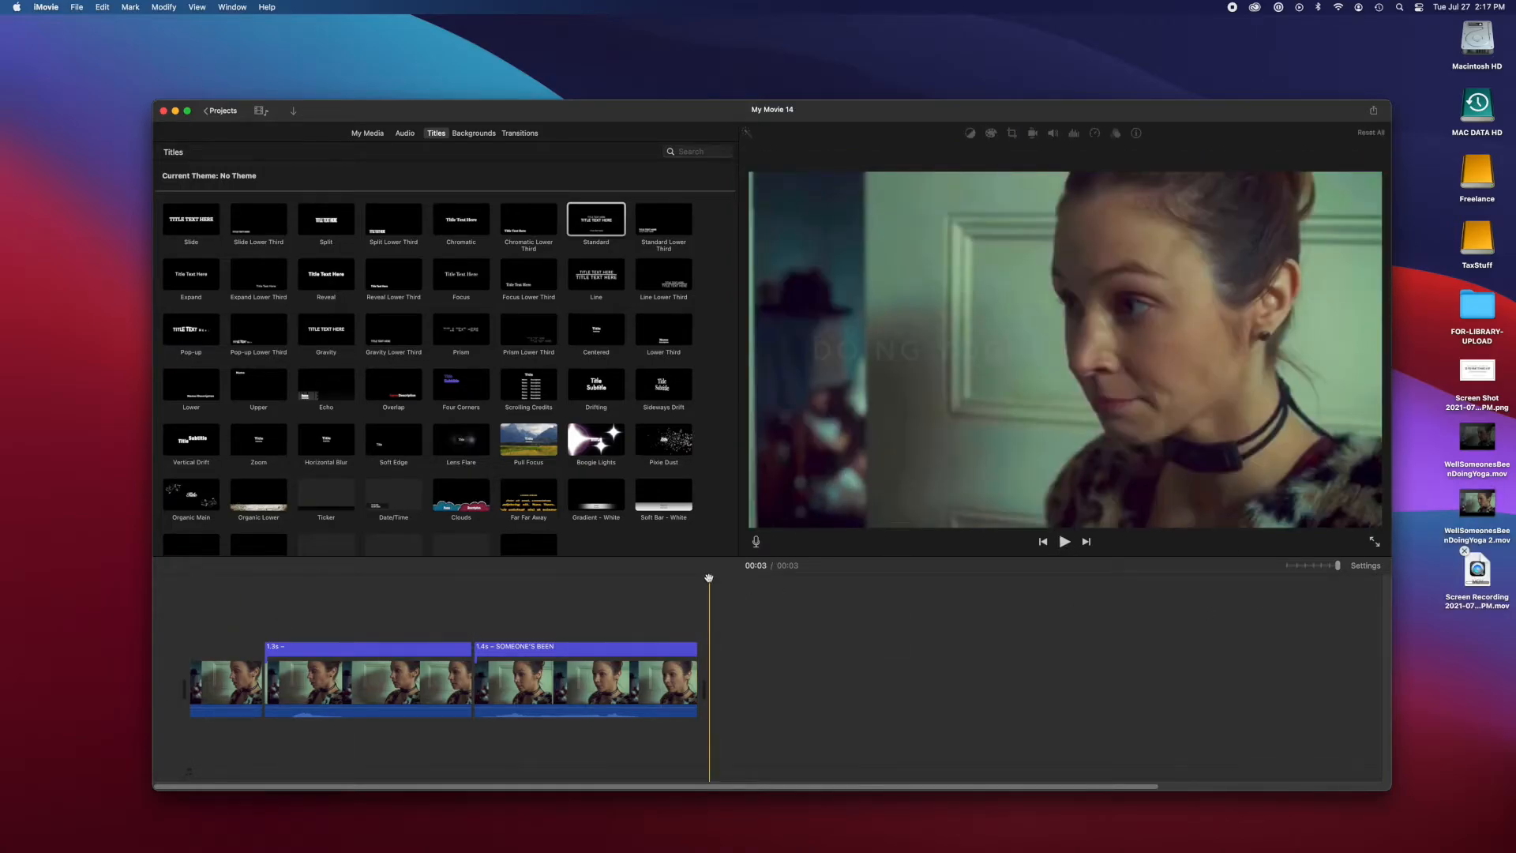
{"action": "left_click", "coordinate": [188, 592]}
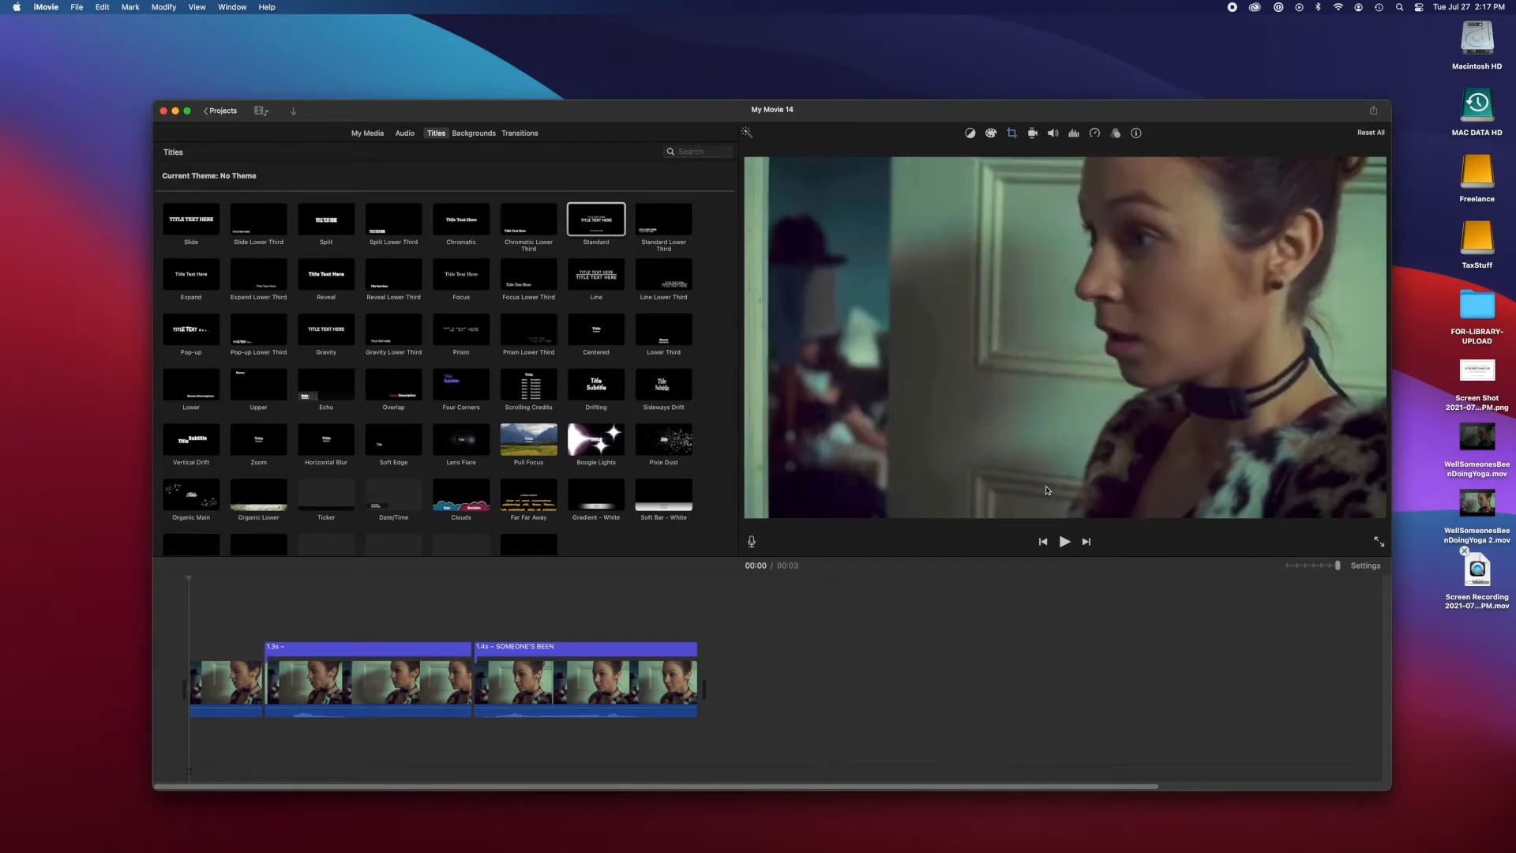
{"action": "left_click", "coordinate": [1065, 542]}
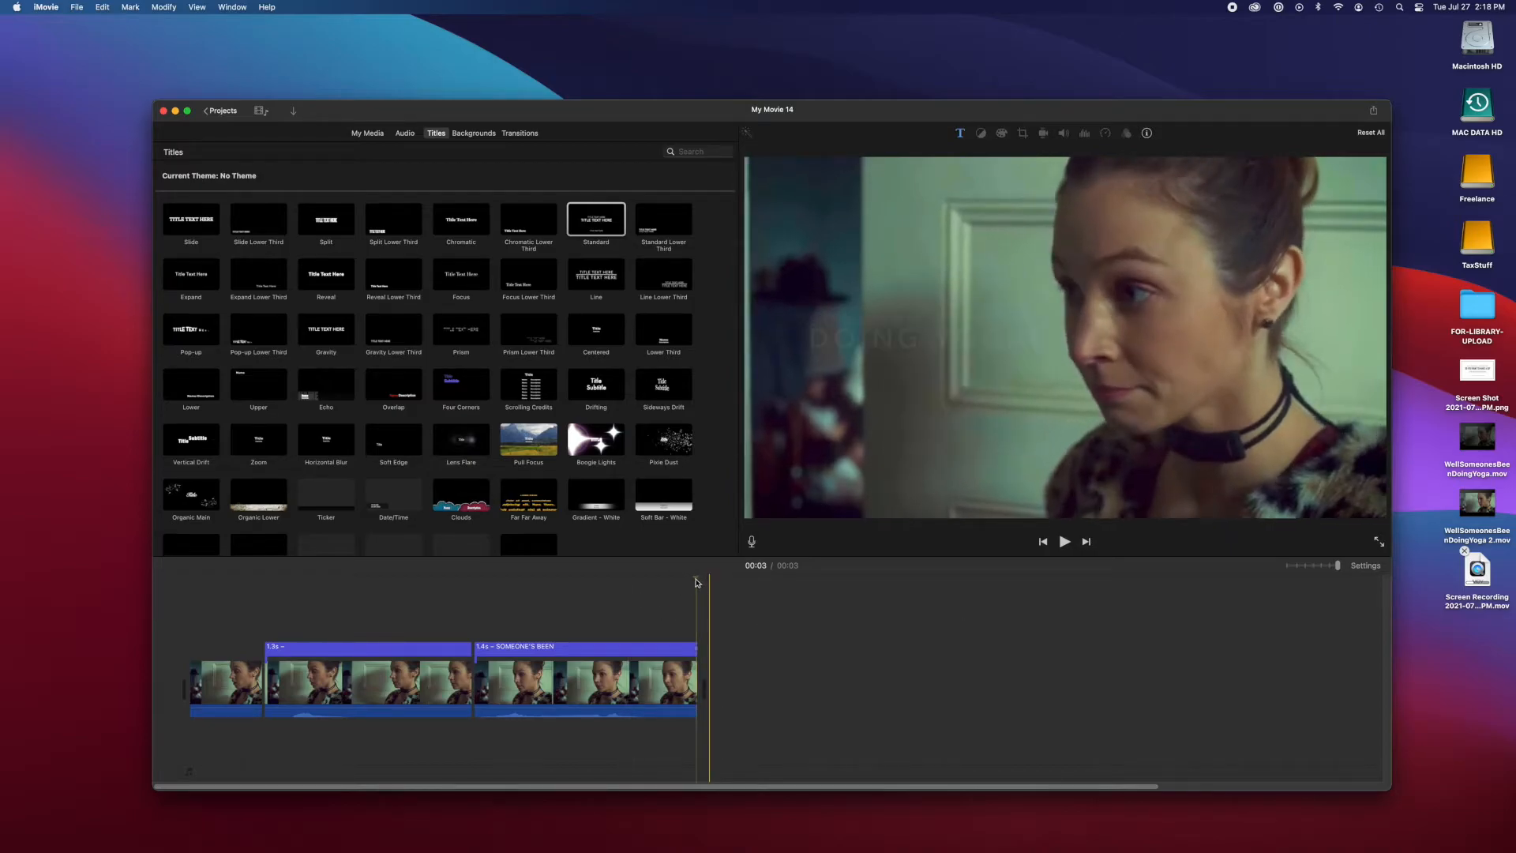
{"action": "left_click", "coordinate": [300, 609]}
{"action": "left_click_drag", "start_coordinate": [288, 610], "coordinate": [183, 620]}
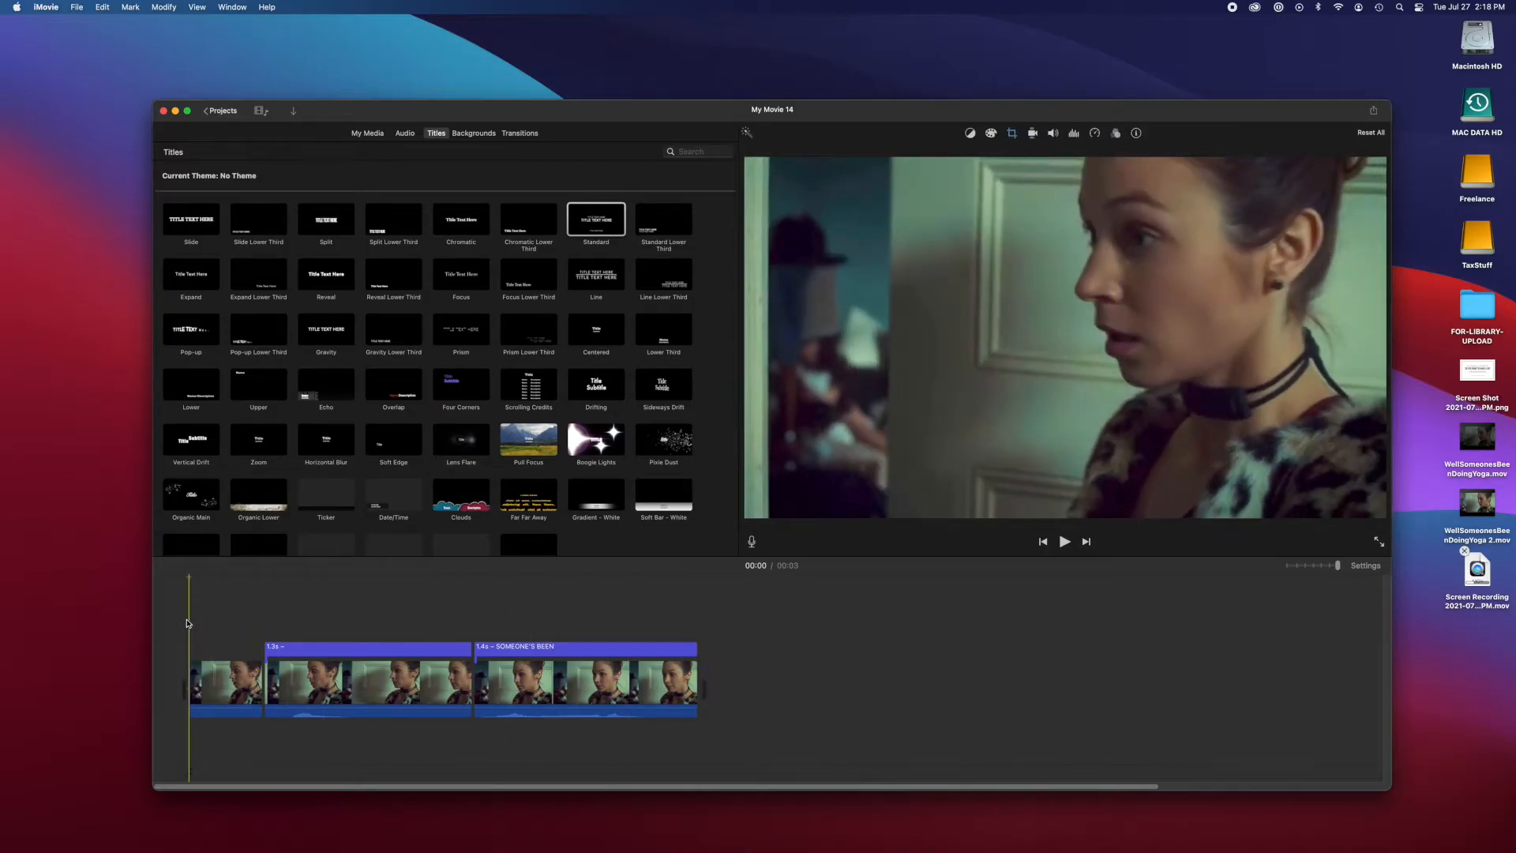
{"action": "key", "text": "space"}
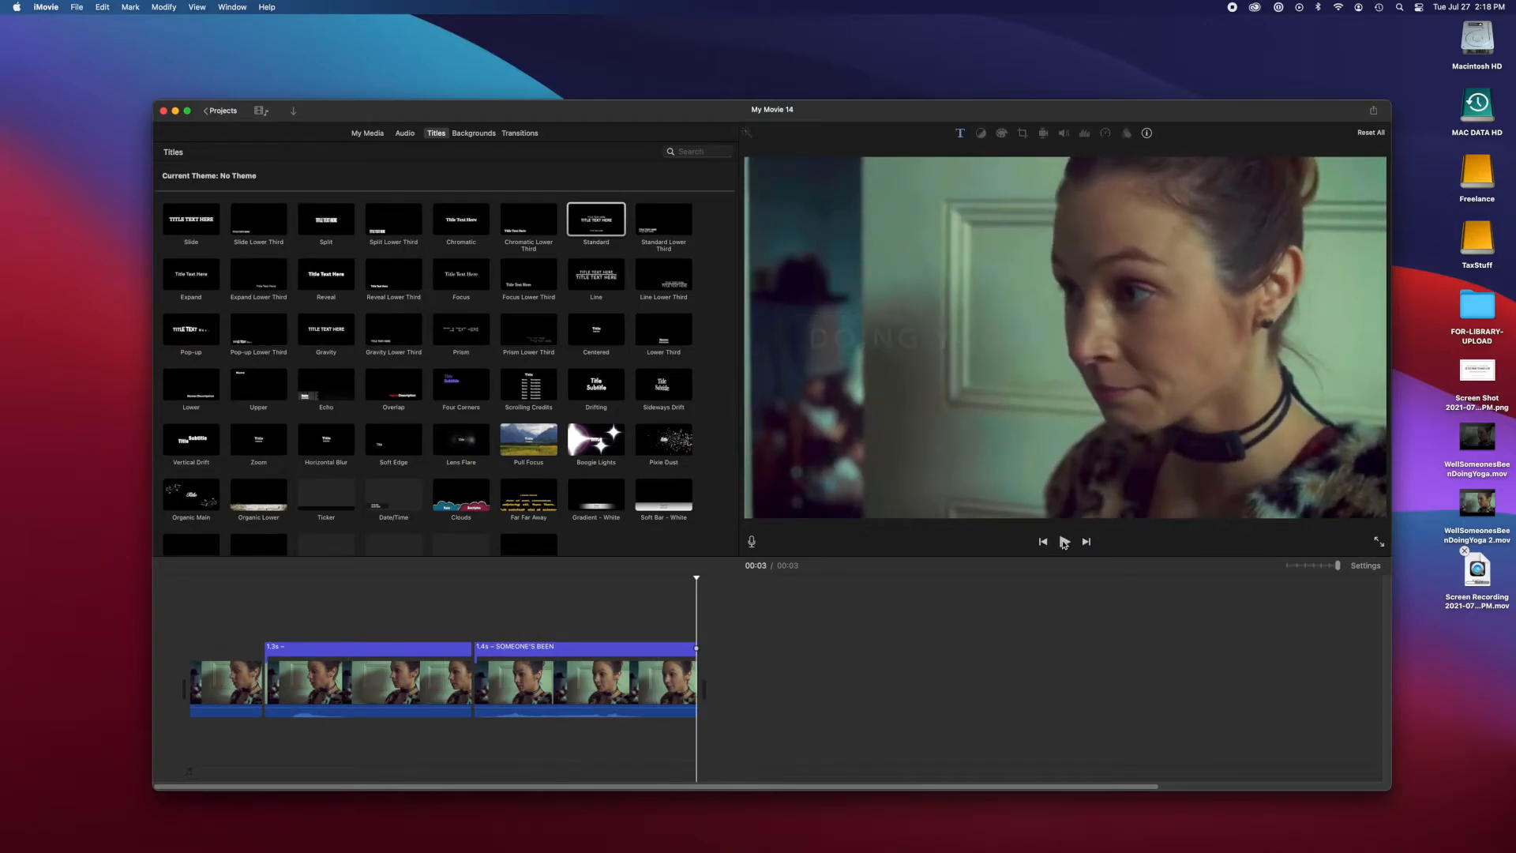
Open the export settings for sharing the finished project as a file
{"action": "left_click", "coordinate": [47, 6]}
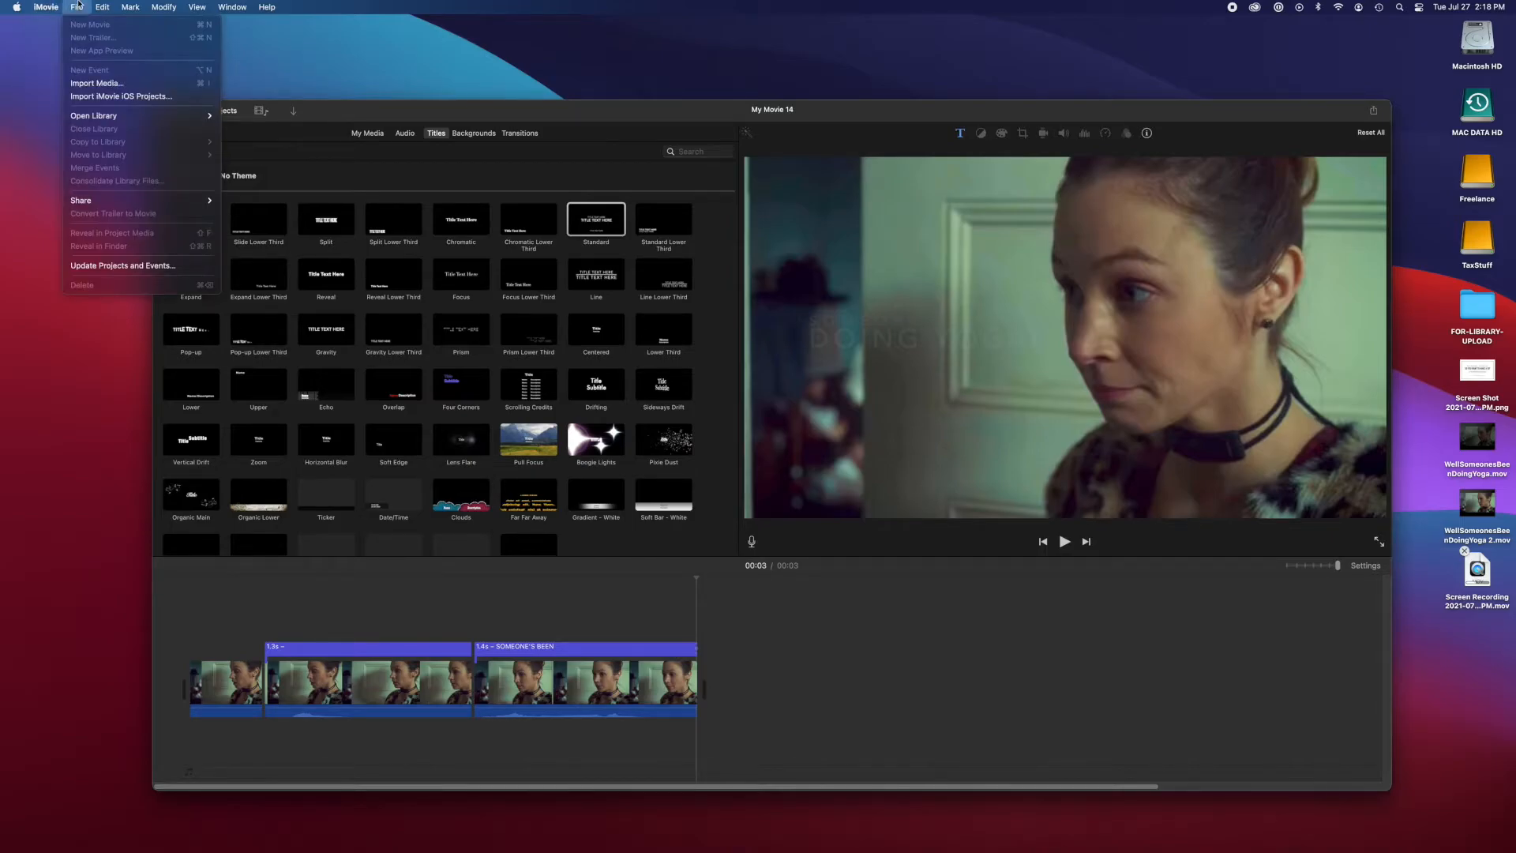
{"action": "left_click", "coordinate": [78, 4]}
{"action": "left_click", "coordinate": [46, 6]}
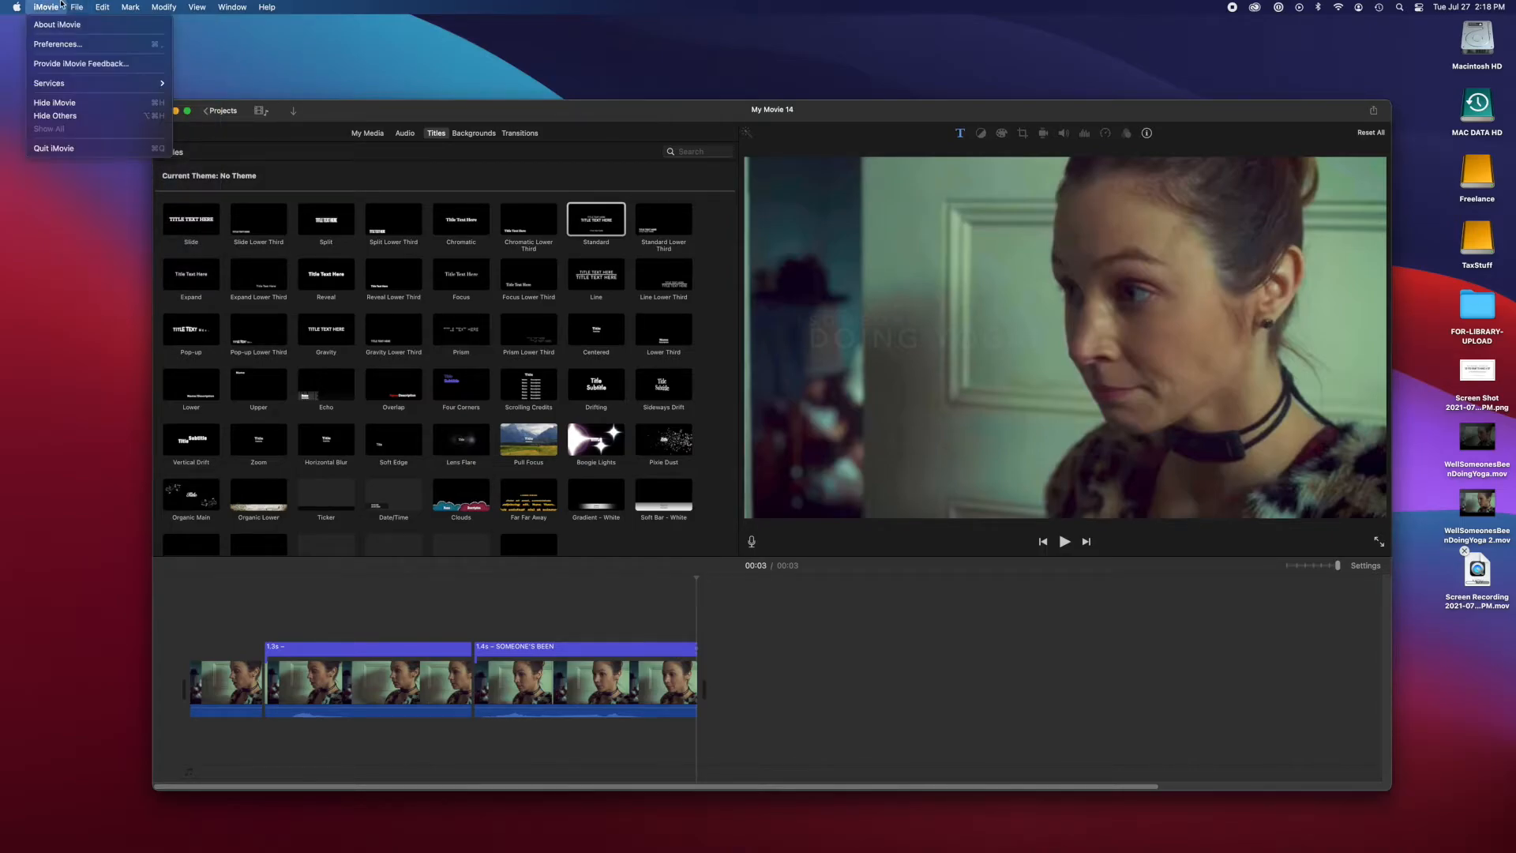
{"action": "mouse_move", "coordinate": [89, 3]}
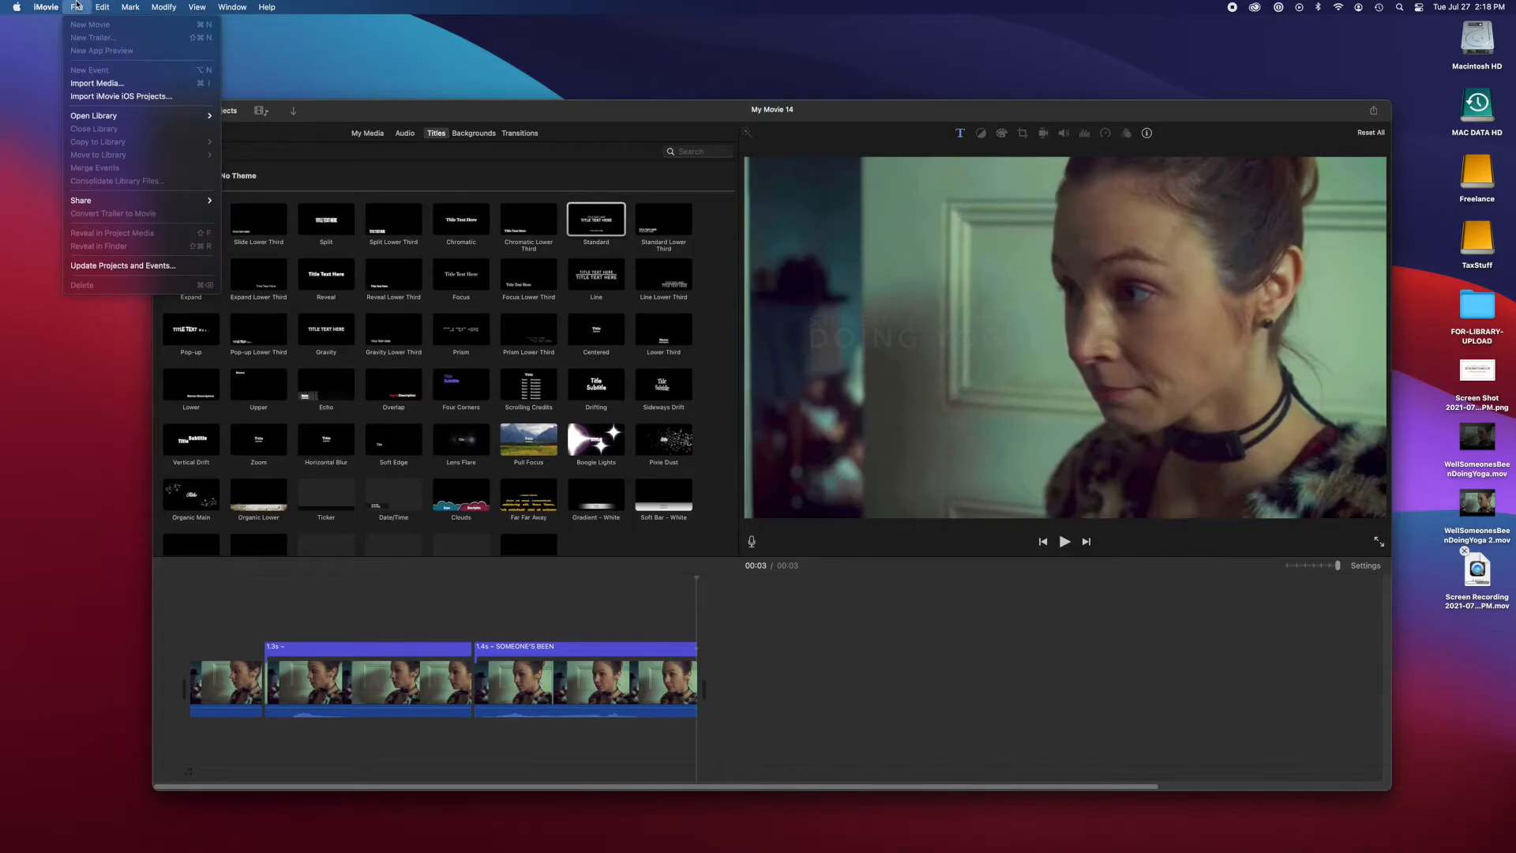
{"action": "mouse_move", "coordinate": [102, 203]}
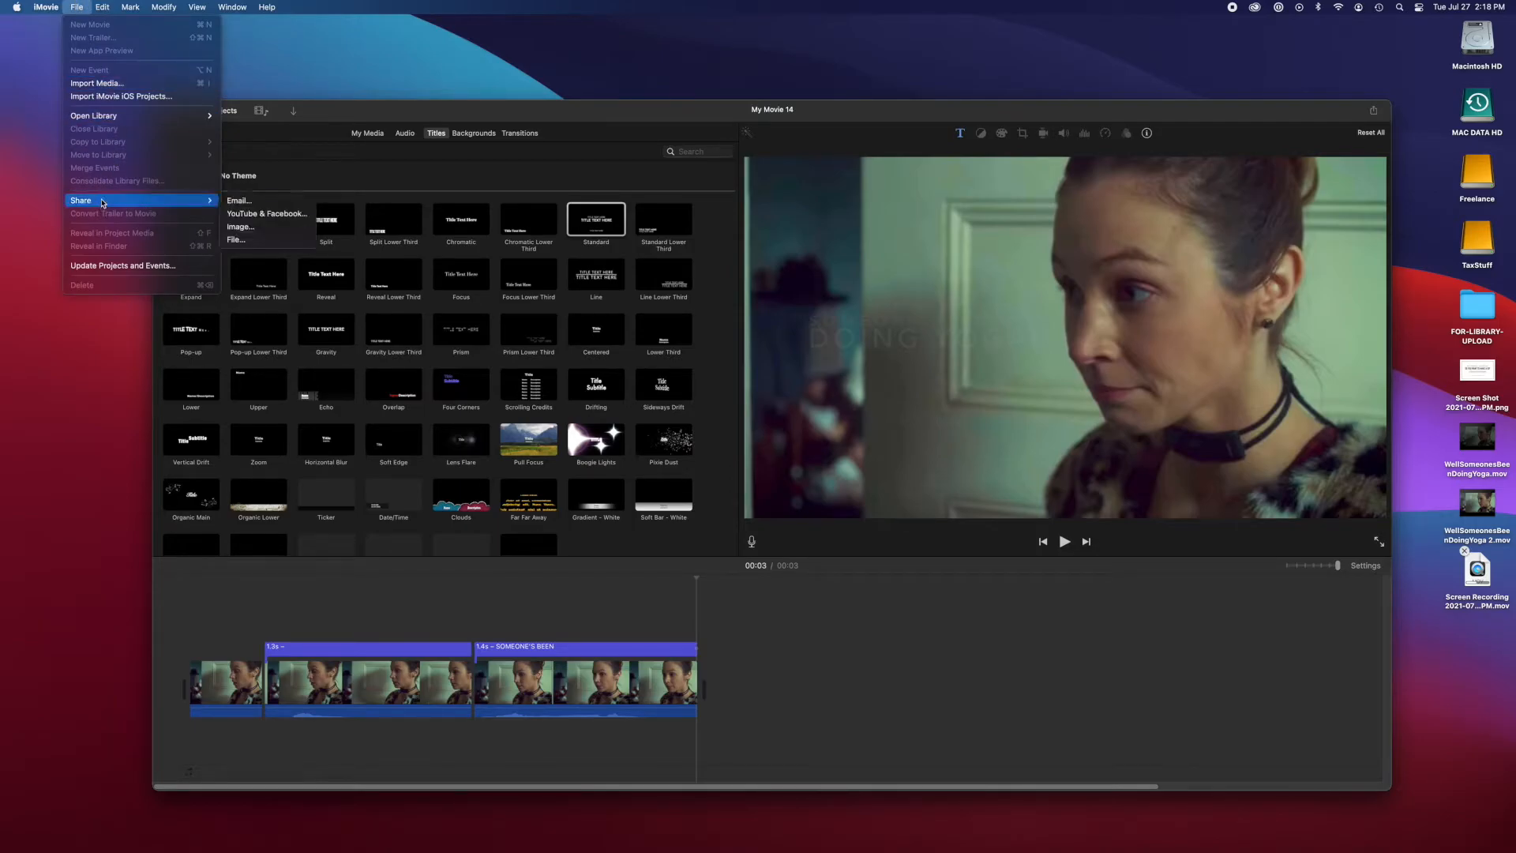
{"action": "left_click", "coordinate": [249, 240]}
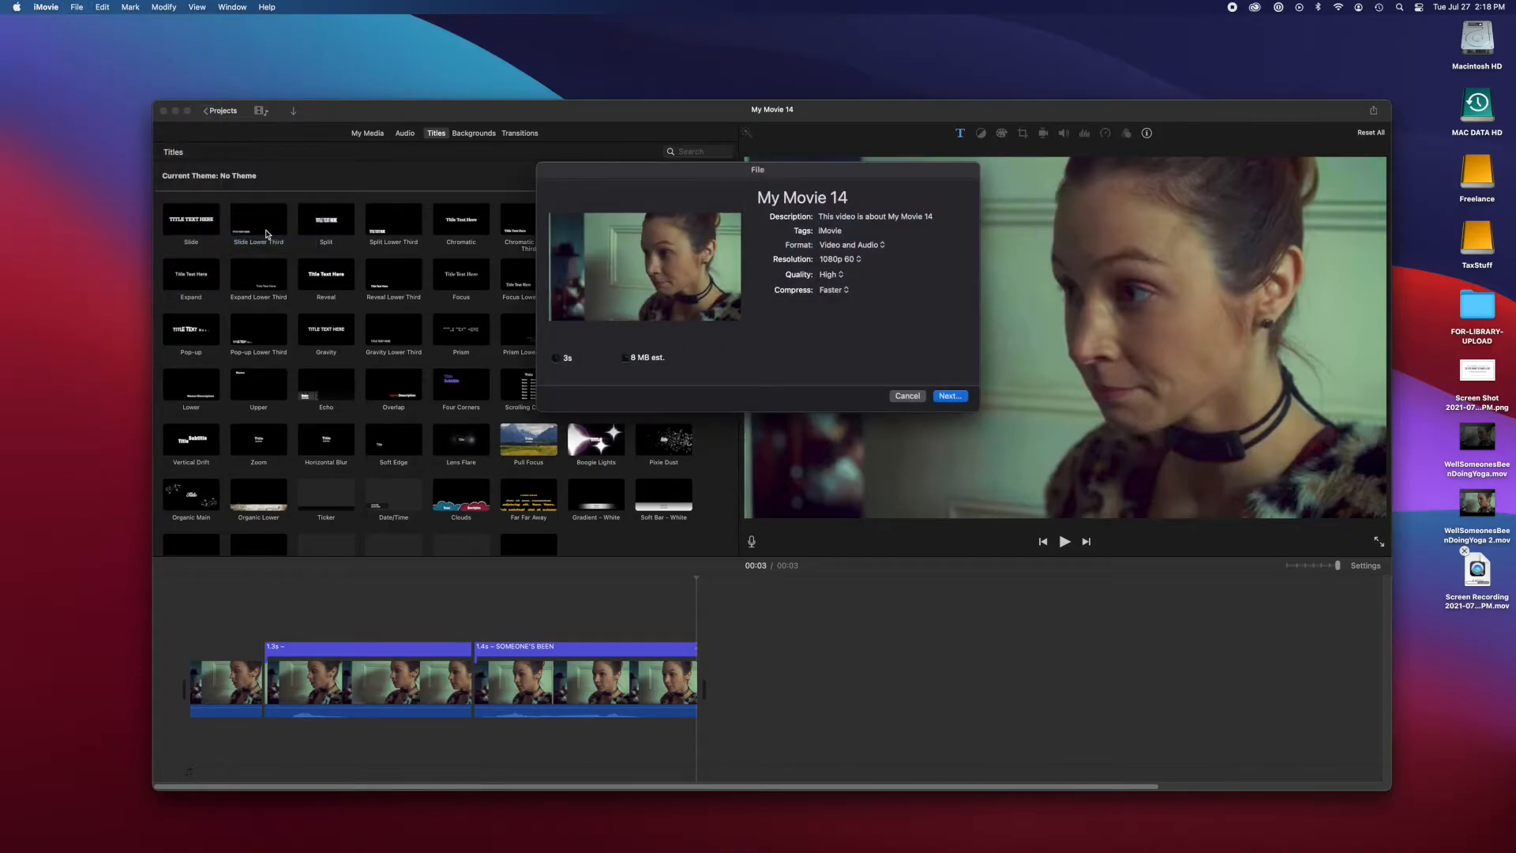
Title the export "Tutorial - Waverly" and save it as an MP4 on the Desktop
{"action": "left_click", "coordinate": [843, 198]}
{"action": "left_click", "coordinate": [843, 198]}
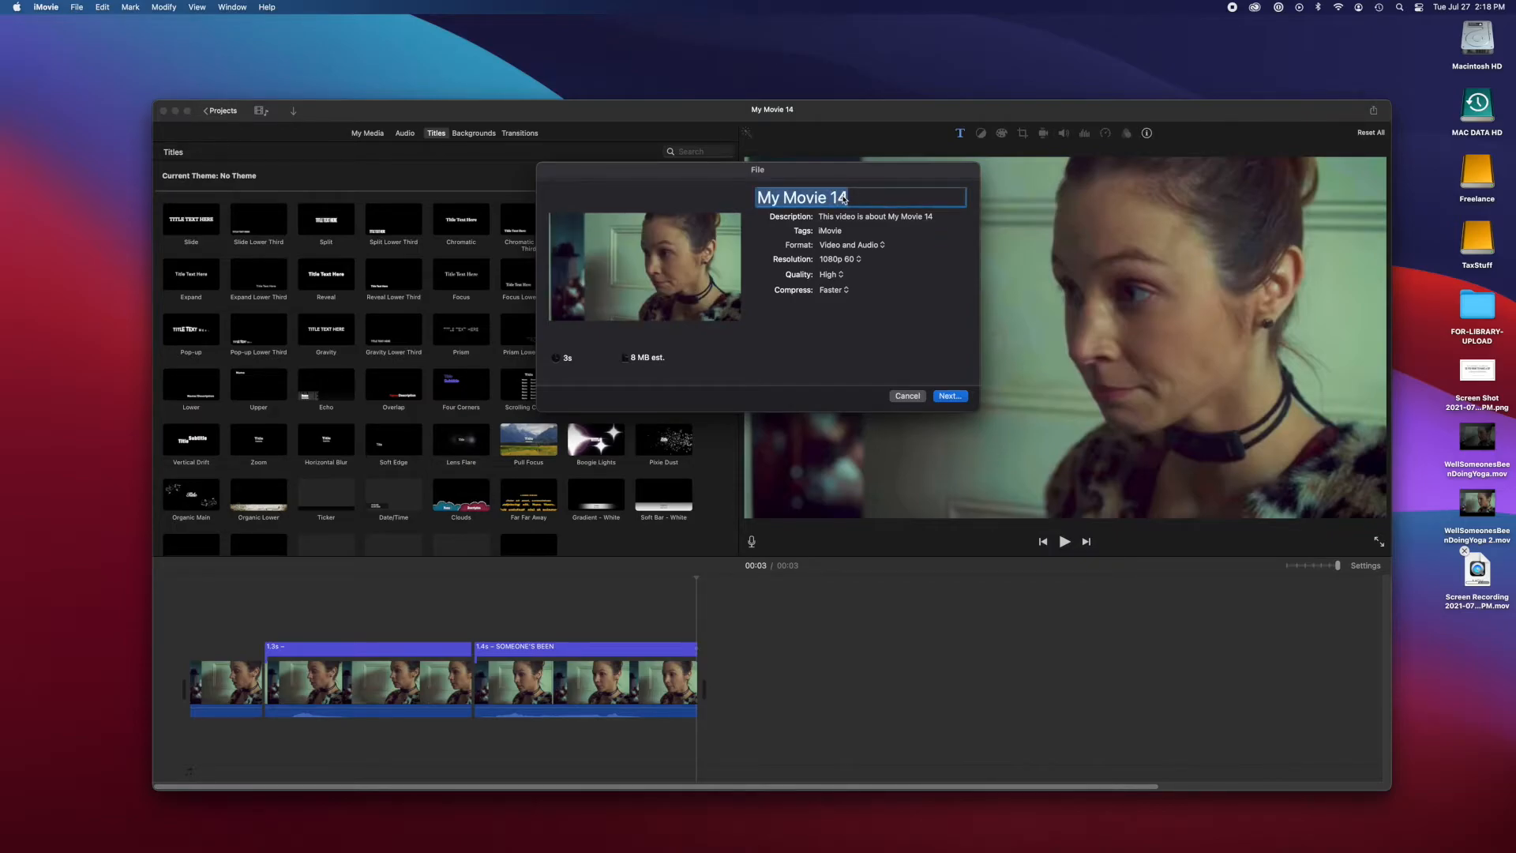
{"action": "type", "text": "Tutorial"}
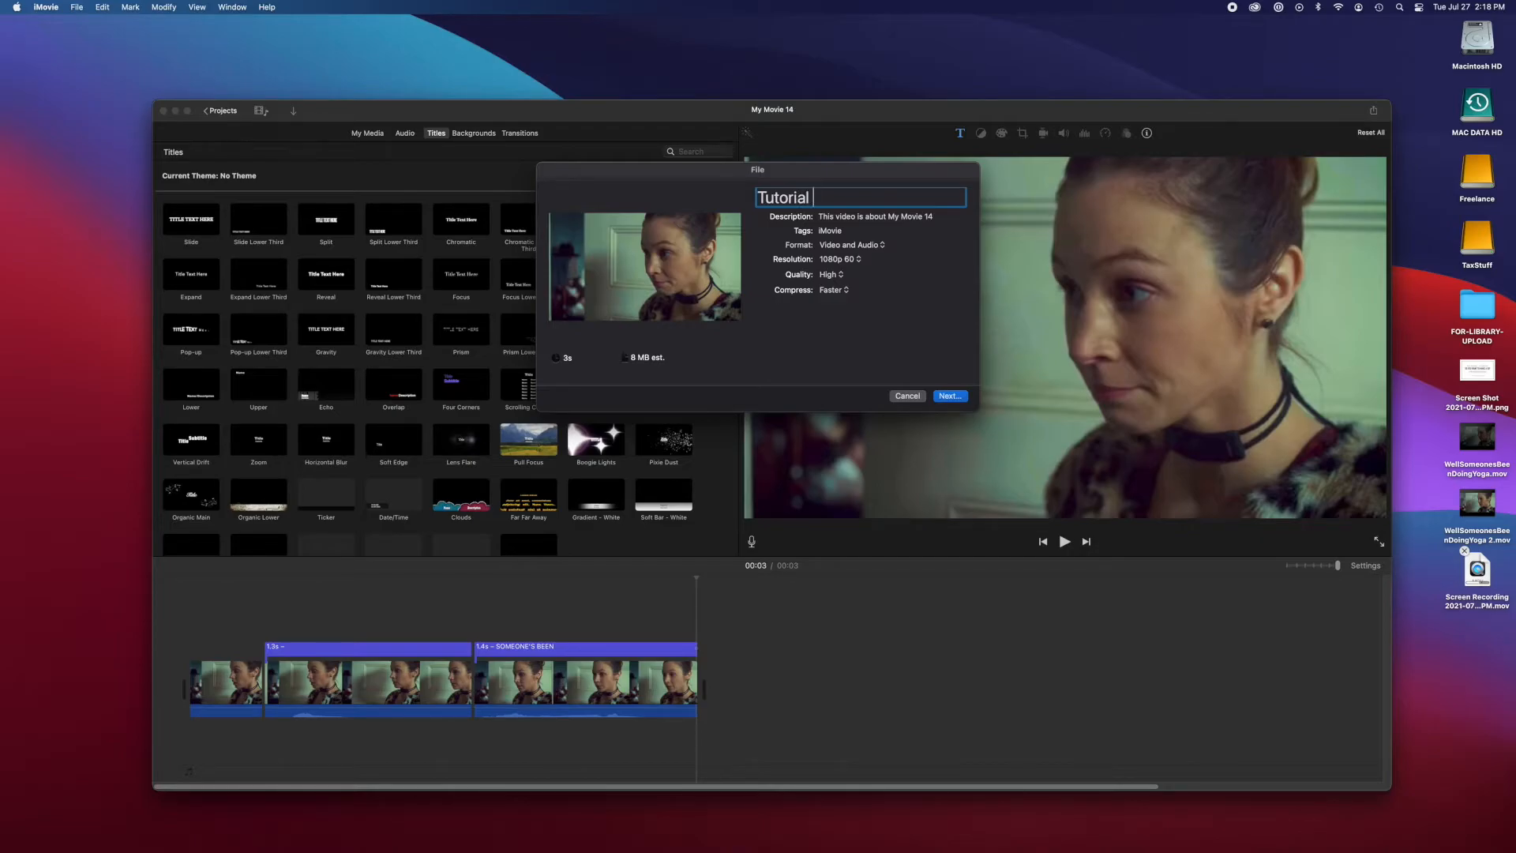
{"action": "type", "text": "- Waverly"}
{"action": "left_click", "coordinate": [950, 396]}
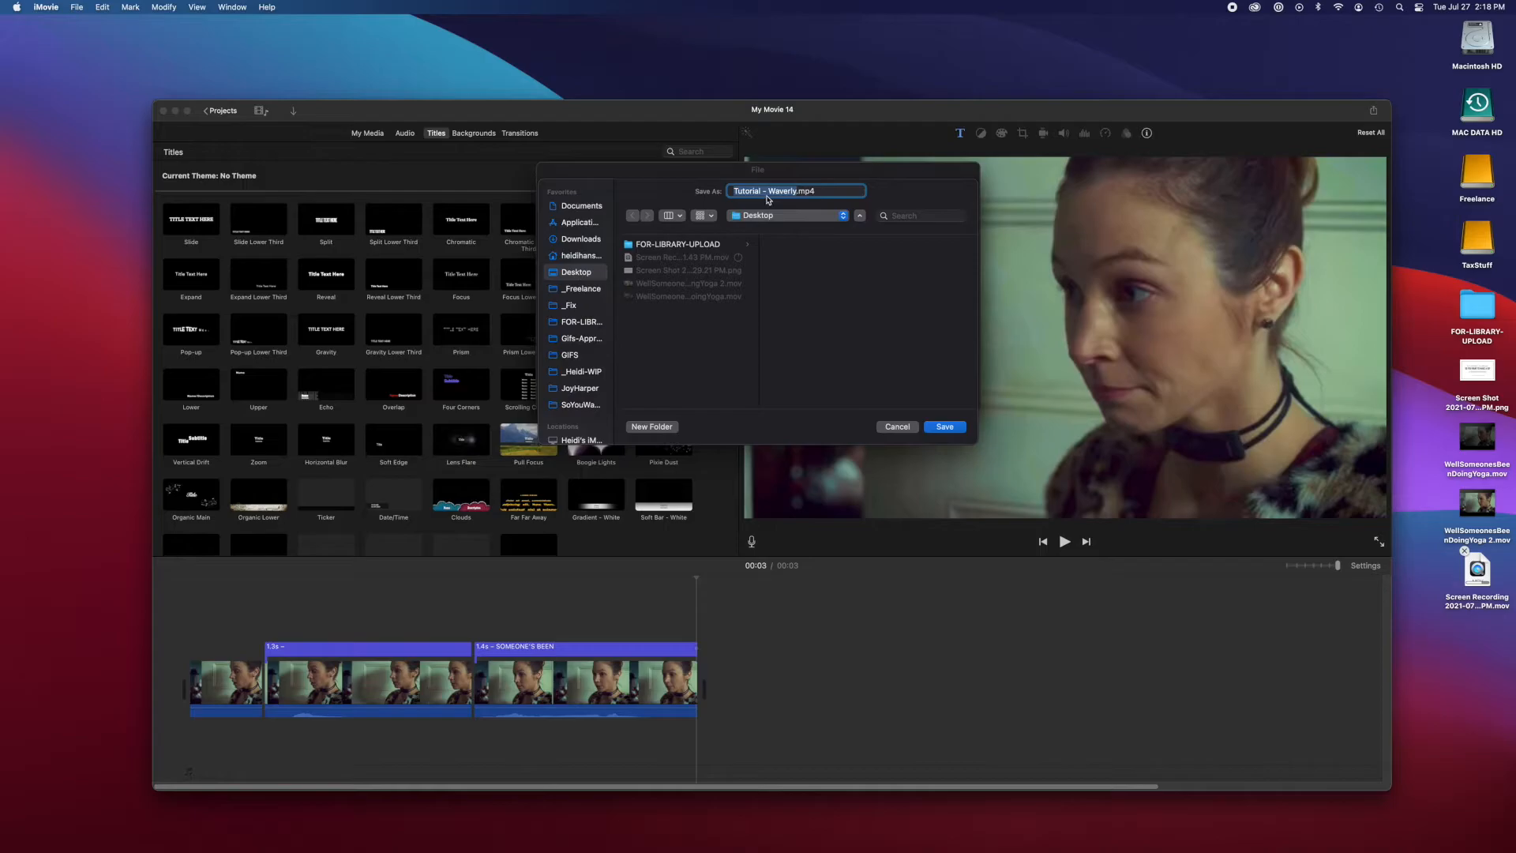
{"action": "left_click", "coordinate": [952, 428]}
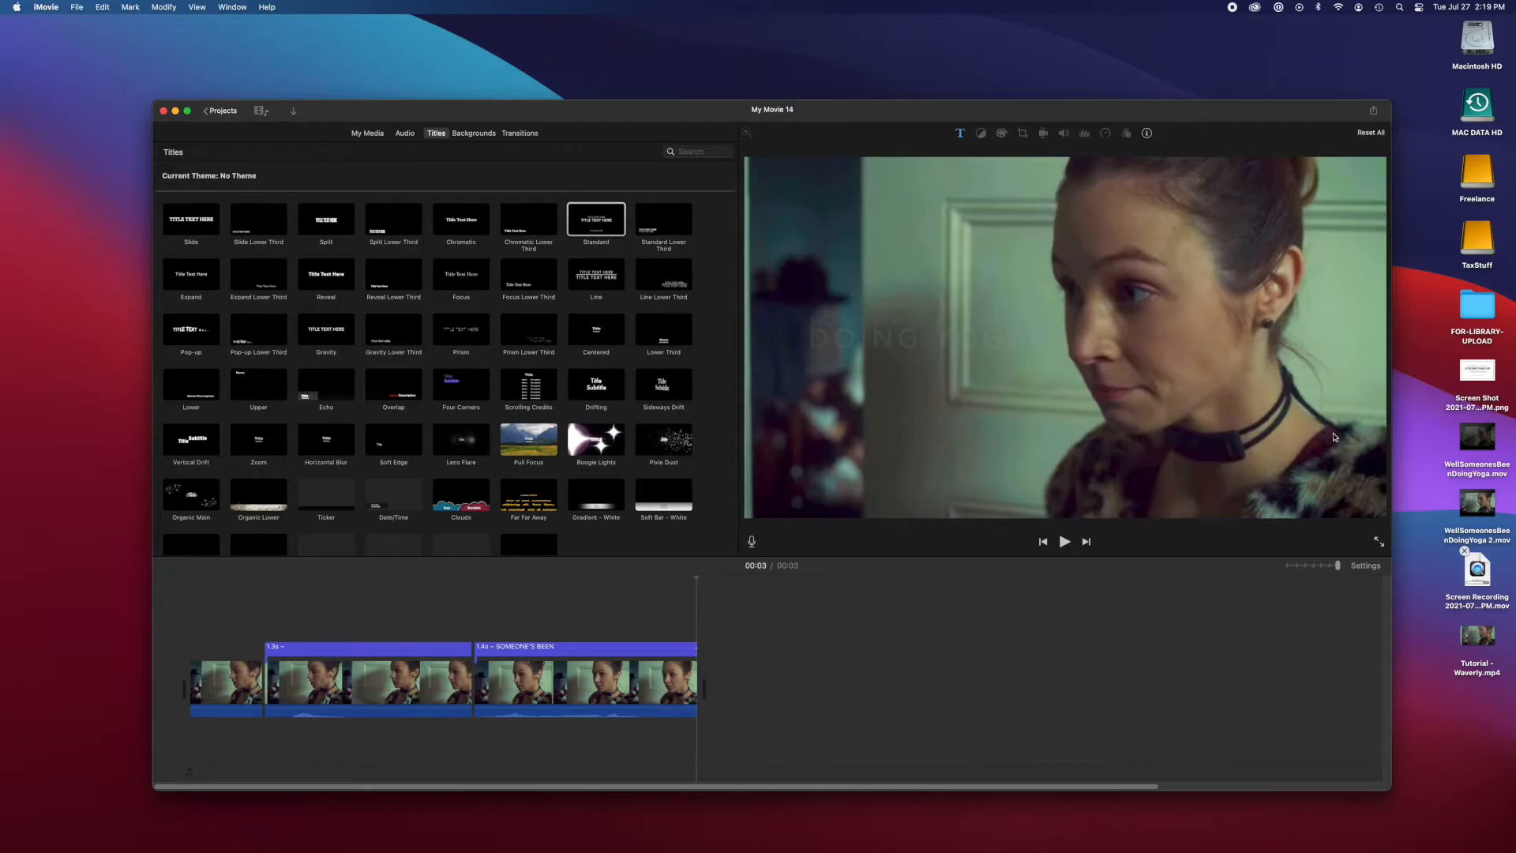
Preview the exported "Tutorial - Waverly.mp4" from the Desktop with Quick Look to check both titles
{"action": "left_click", "coordinate": [1490, 643]}
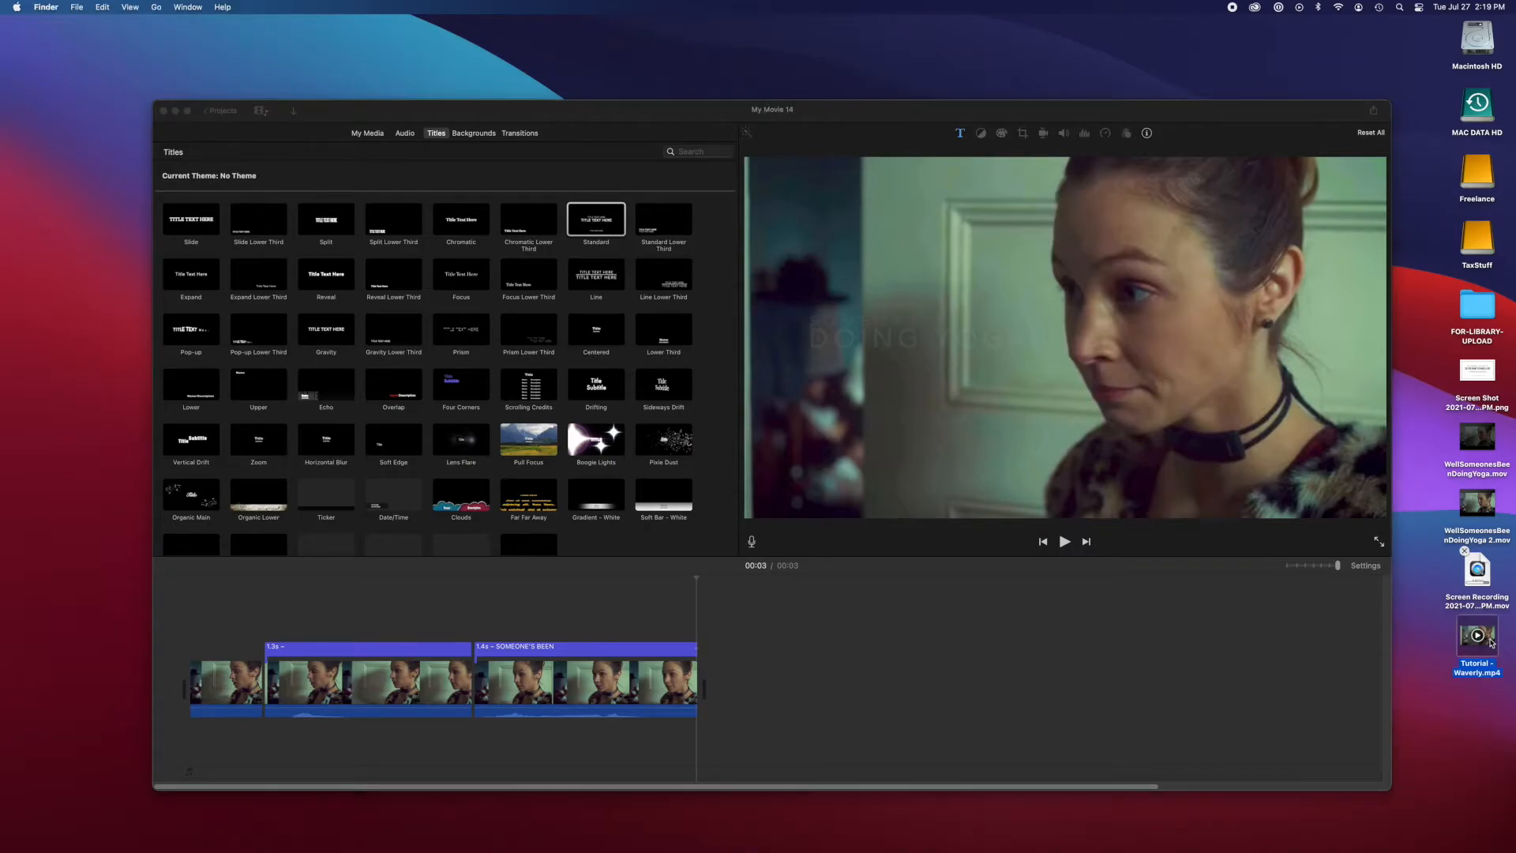
{"action": "key", "text": "space"}
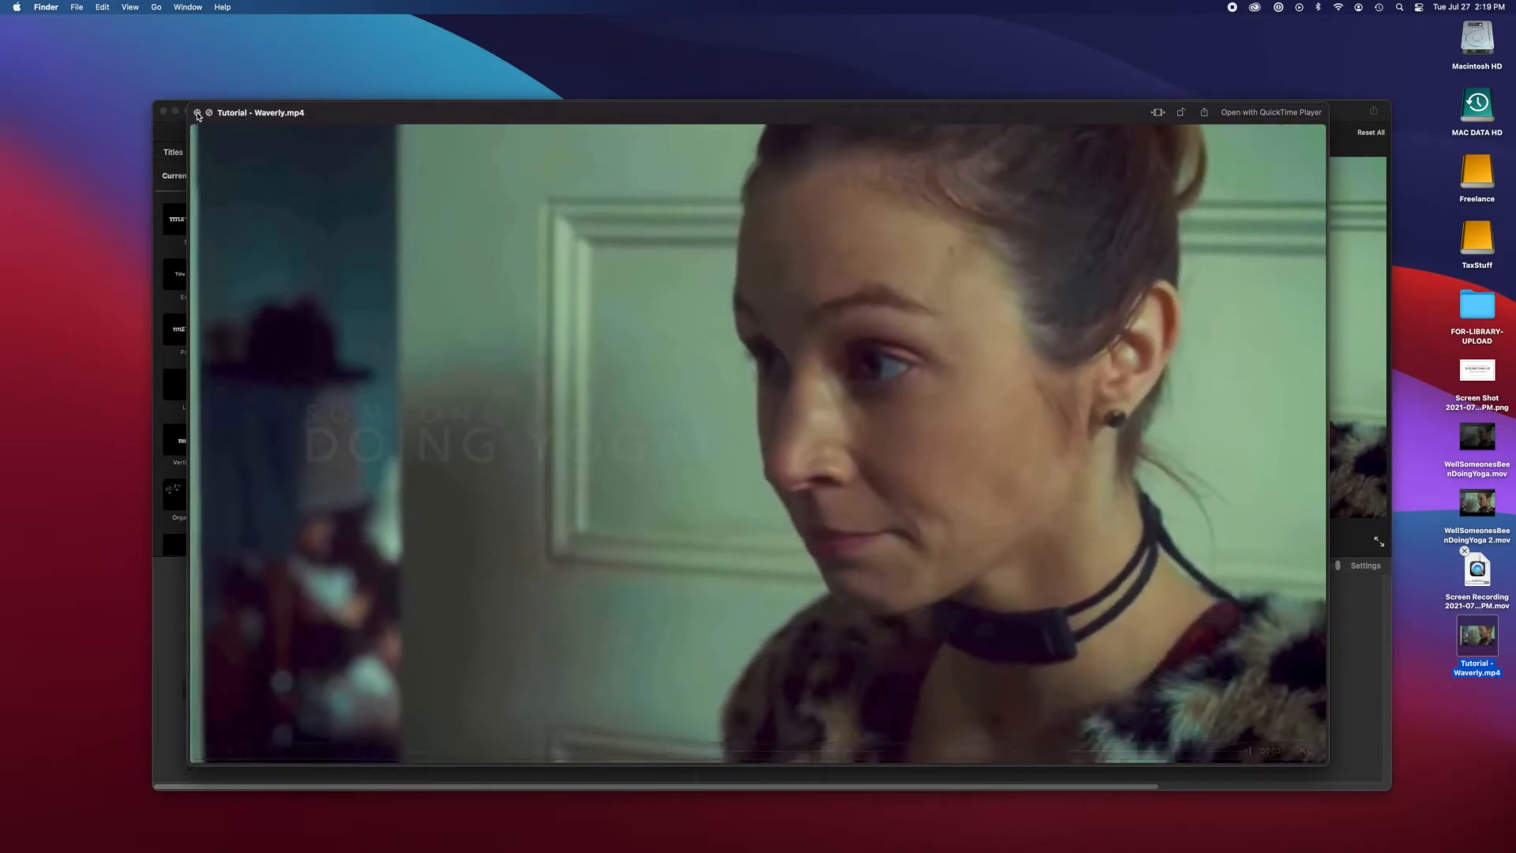
{"action": "key", "text": "space"}
{"action": "left_click", "coordinate": [1466, 705]}
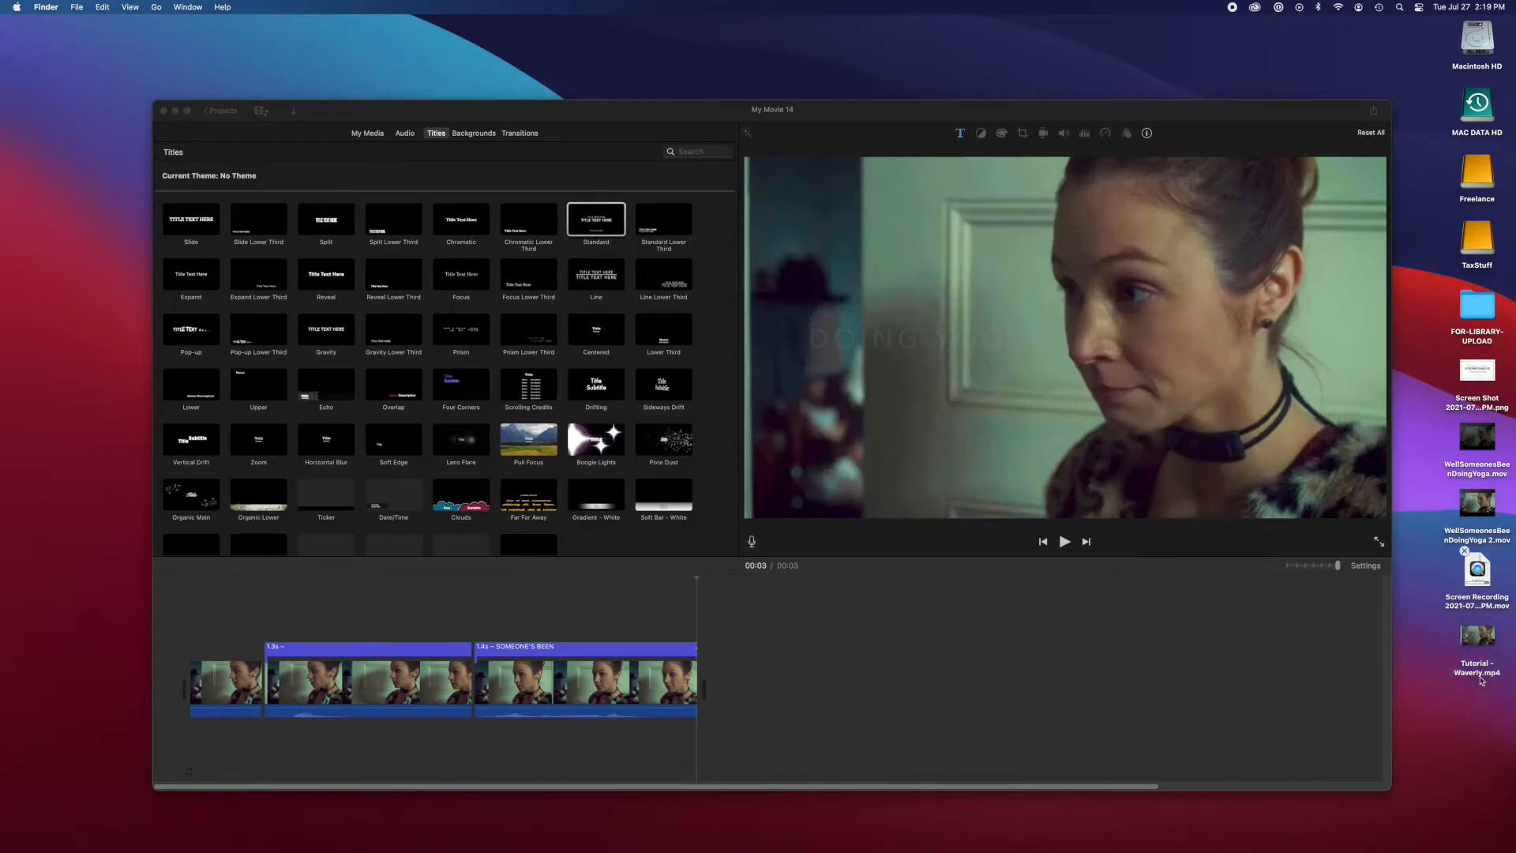
{"action": "left_click", "coordinate": [1482, 637]}
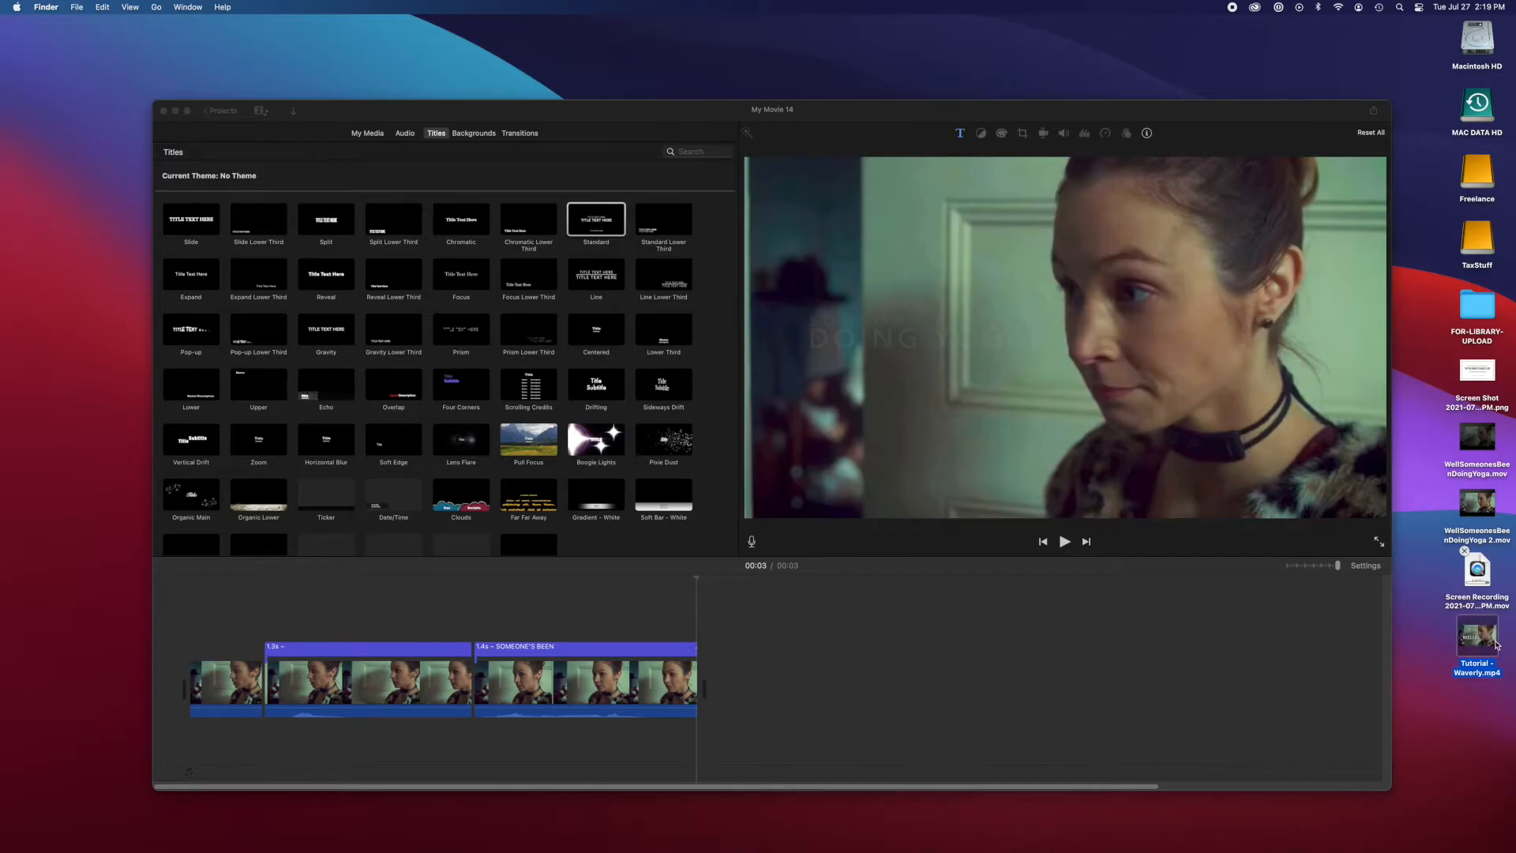
{"action": "key", "text": "space"}
{"action": "key", "text": "space"}
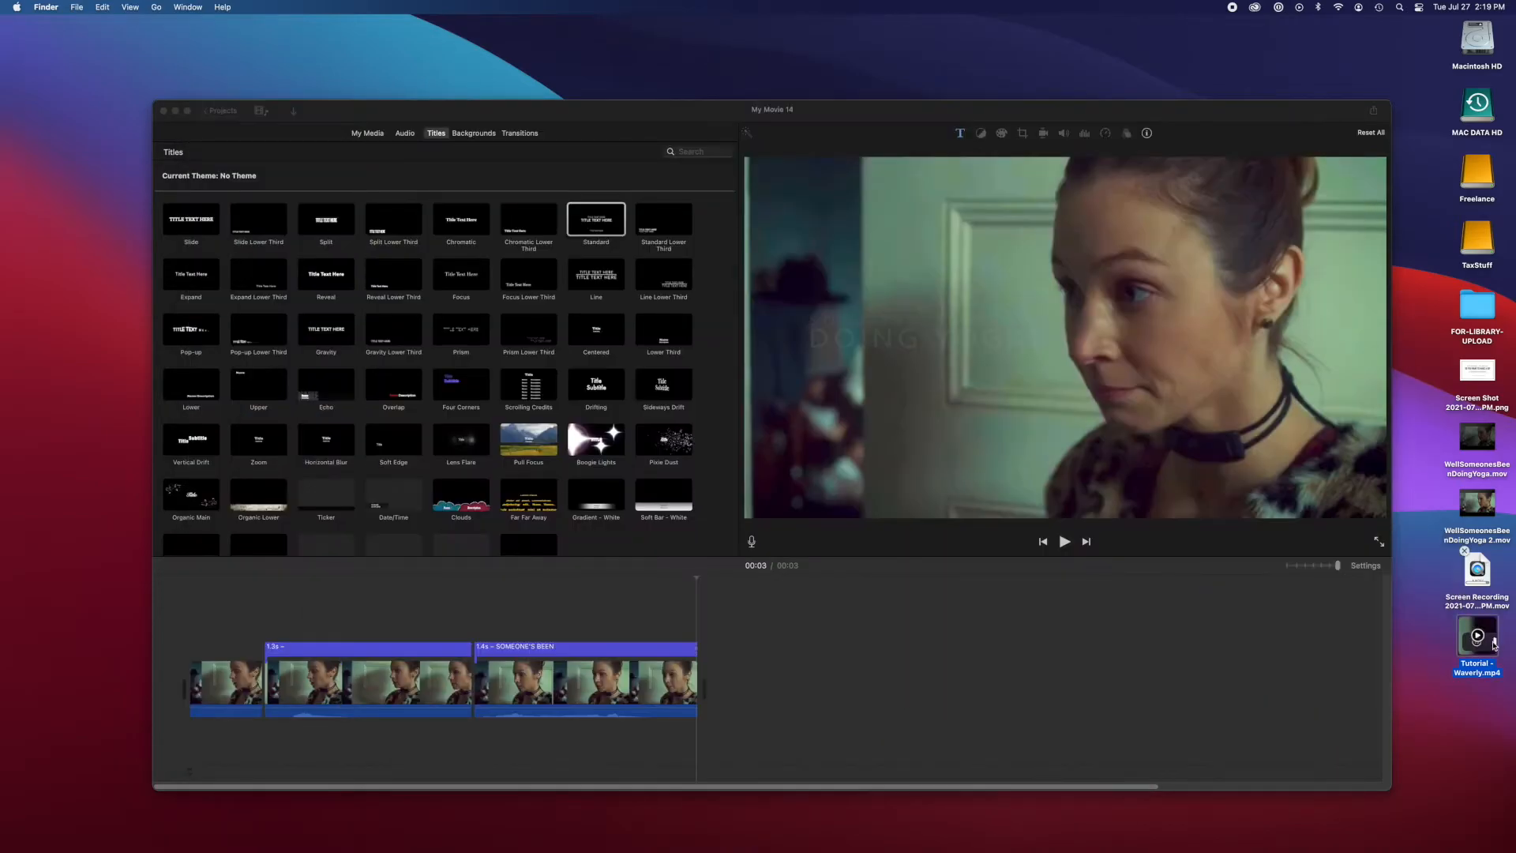
{"action": "key", "text": "space"}
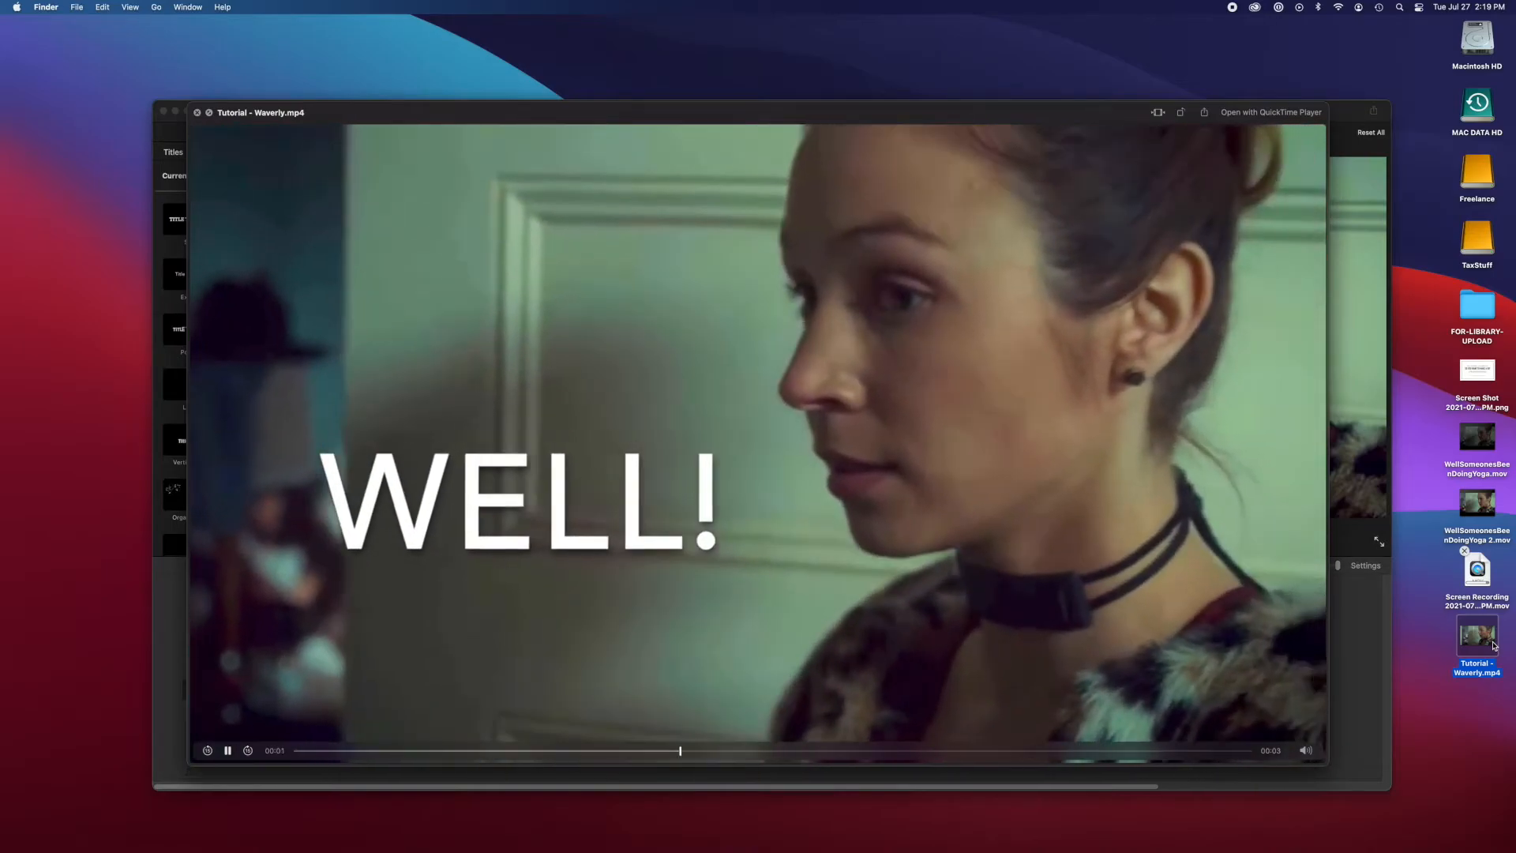
{"action": "key", "text": "space"}
{"action": "left_click", "coordinate": [1439, 764]}
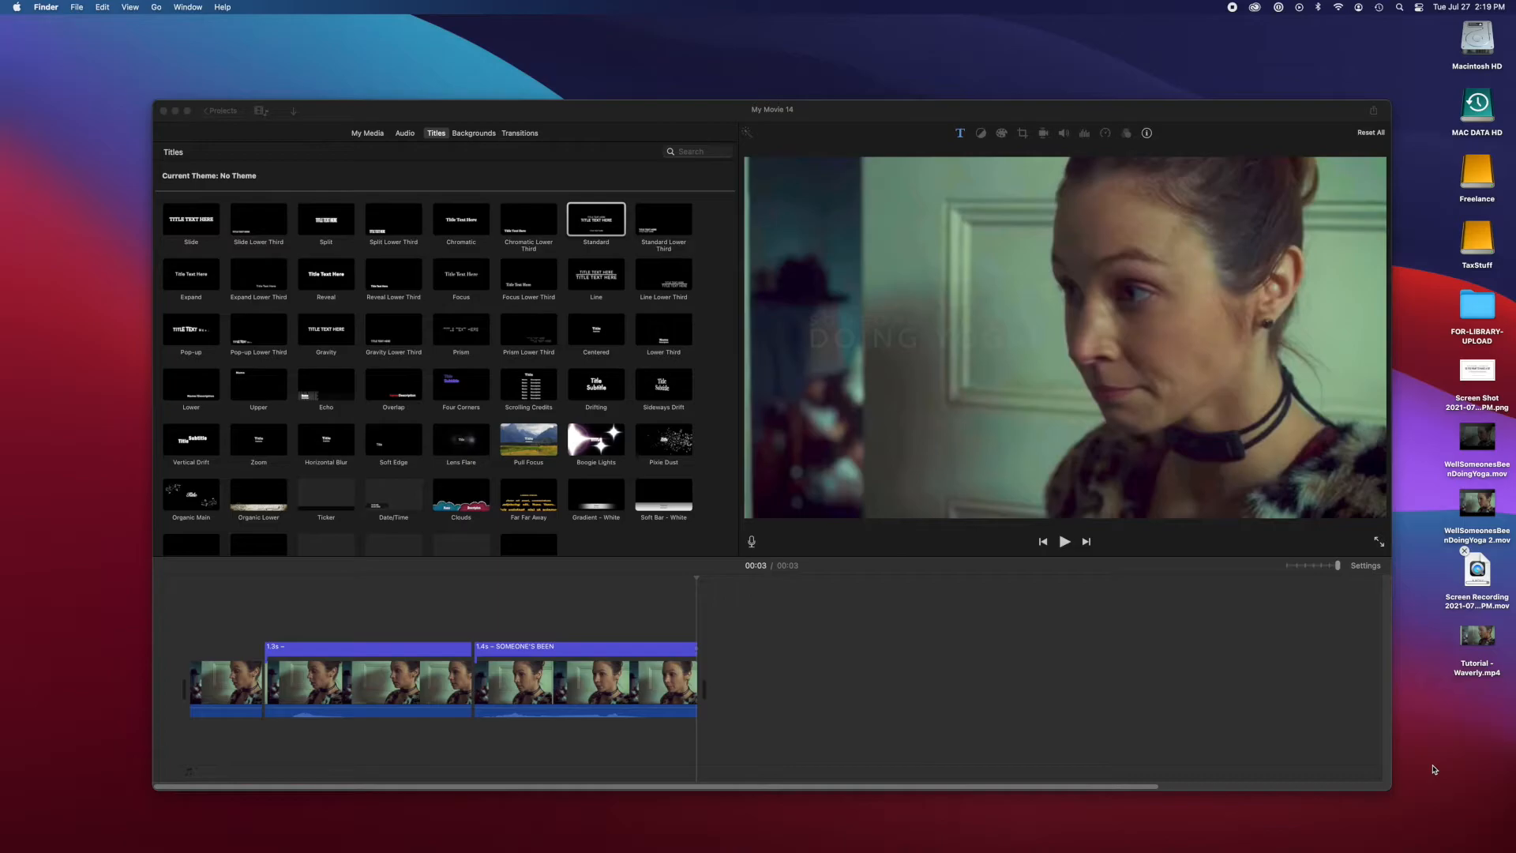
Switch to GIPHY in Chrome, resize its window to leave the Desktop files uncovered, and open the upload page
{"action": "mouse_move", "coordinate": [1345, 851]}
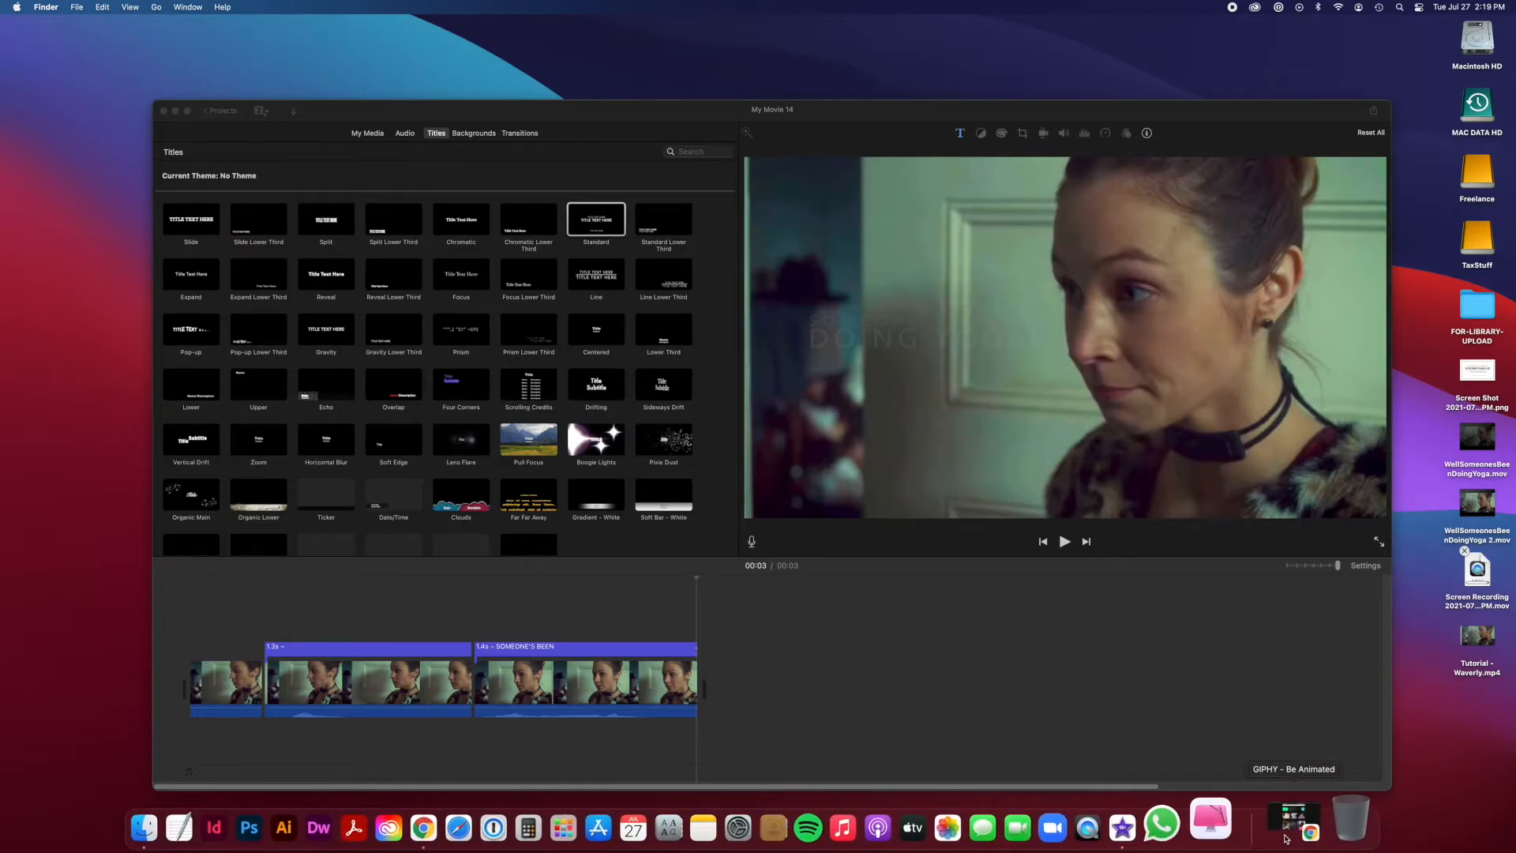
{"action": "left_click", "coordinate": [1288, 821]}
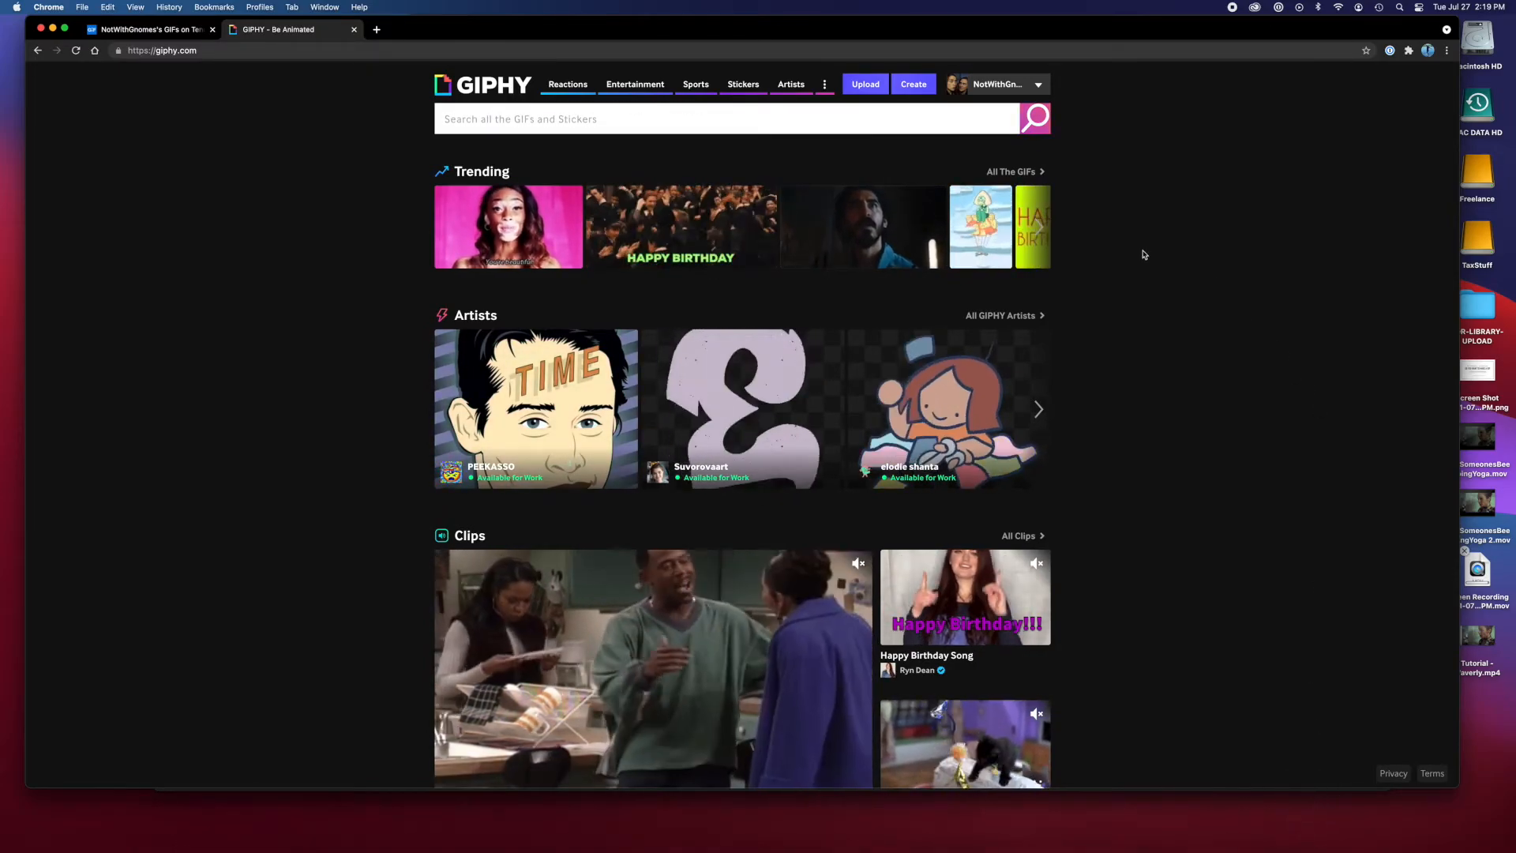
{"action": "mouse_move", "coordinate": [1017, 87]}
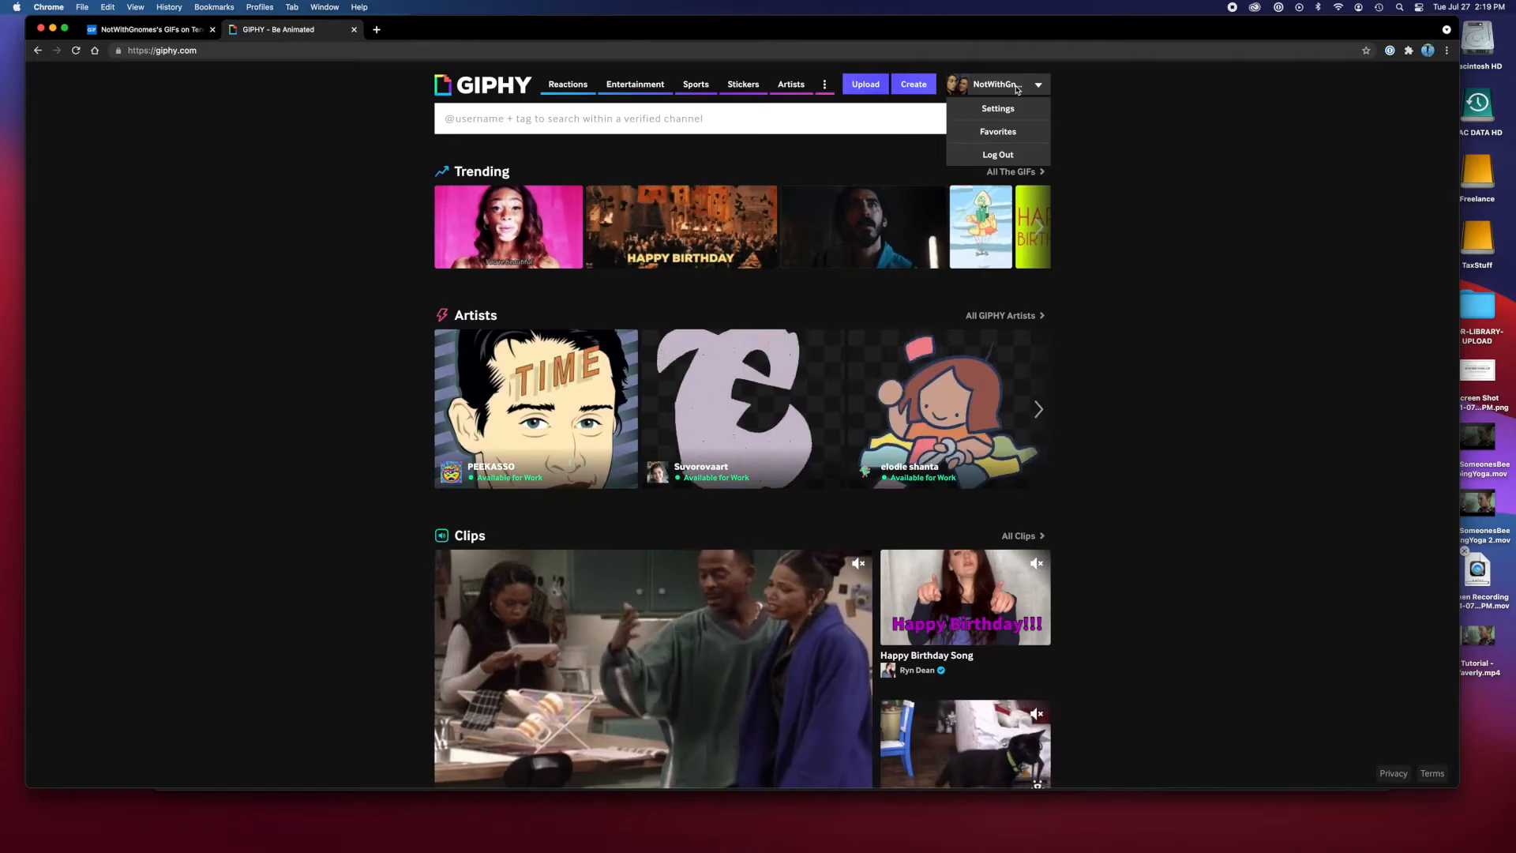
{"action": "left_click_drag", "start_coordinate": [1120, 30], "coordinate": [1103, 28]}
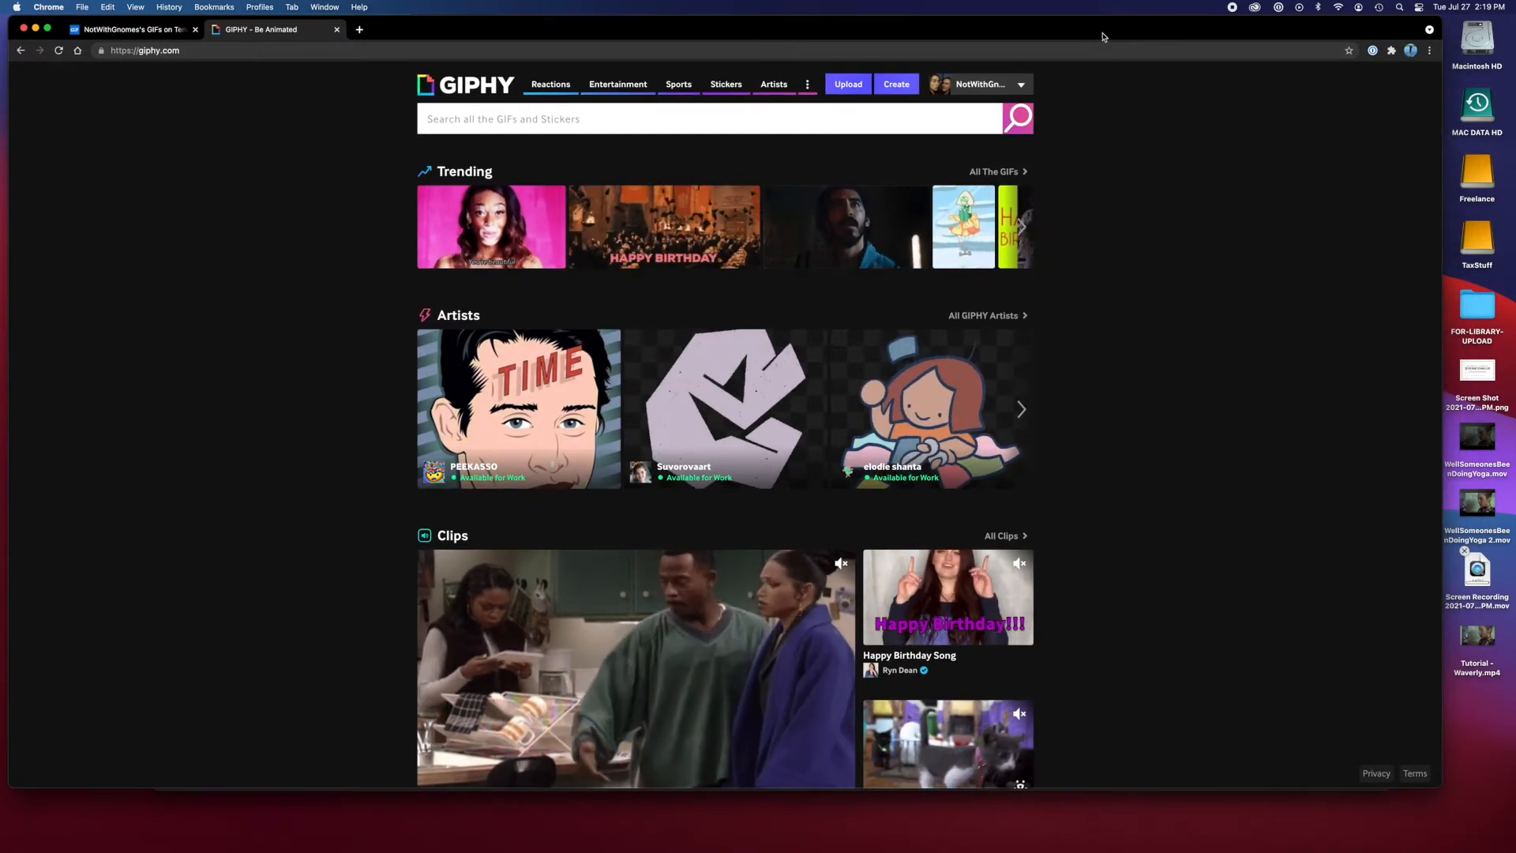
{"action": "left_click_drag", "start_coordinate": [1440, 787], "coordinate": [1377, 822]}
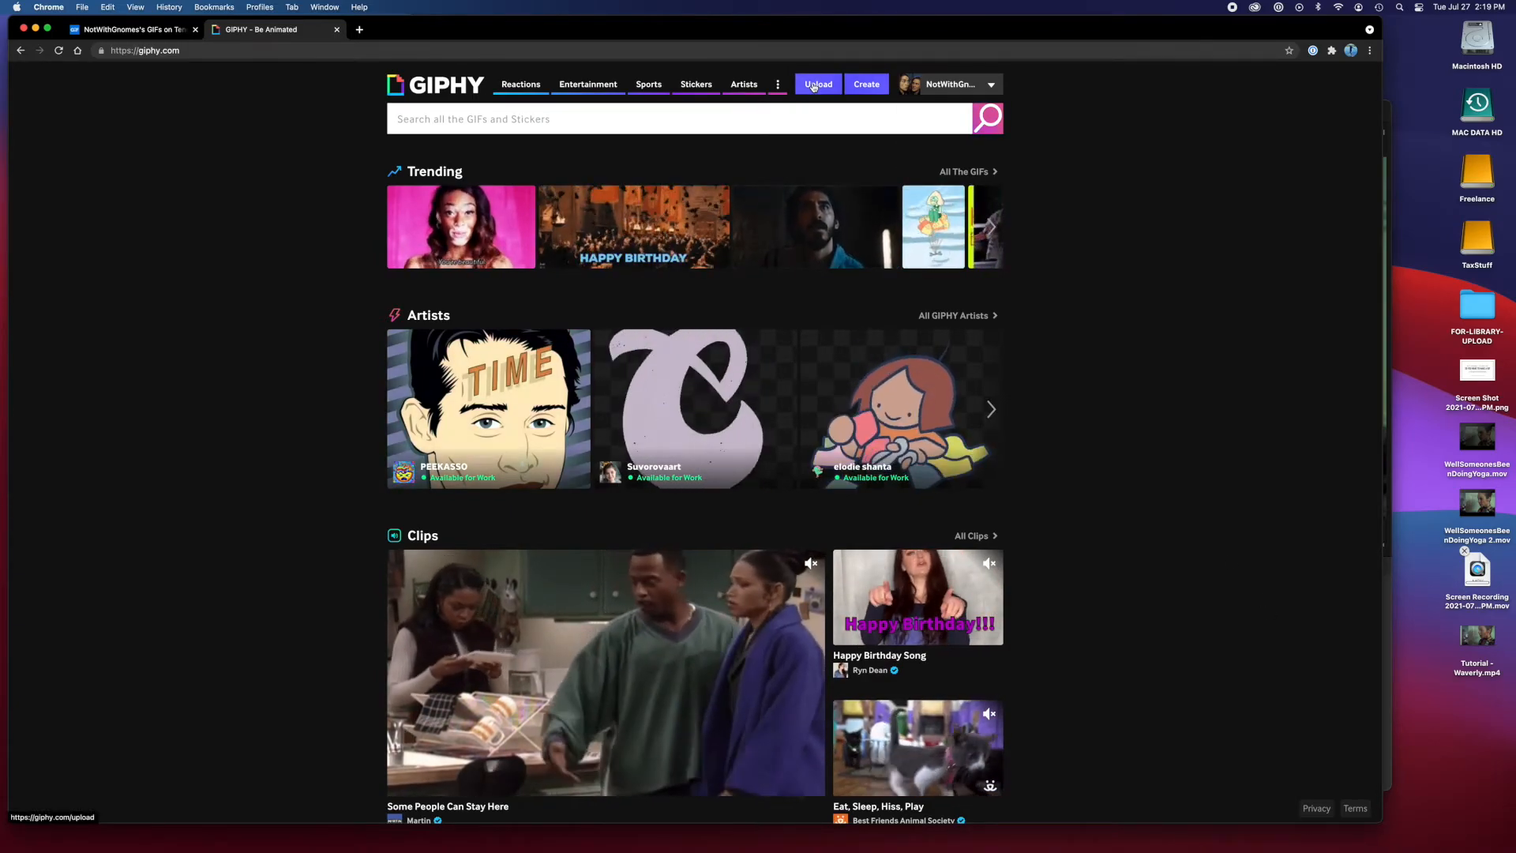
{"action": "left_click", "coordinate": [429, 83]}
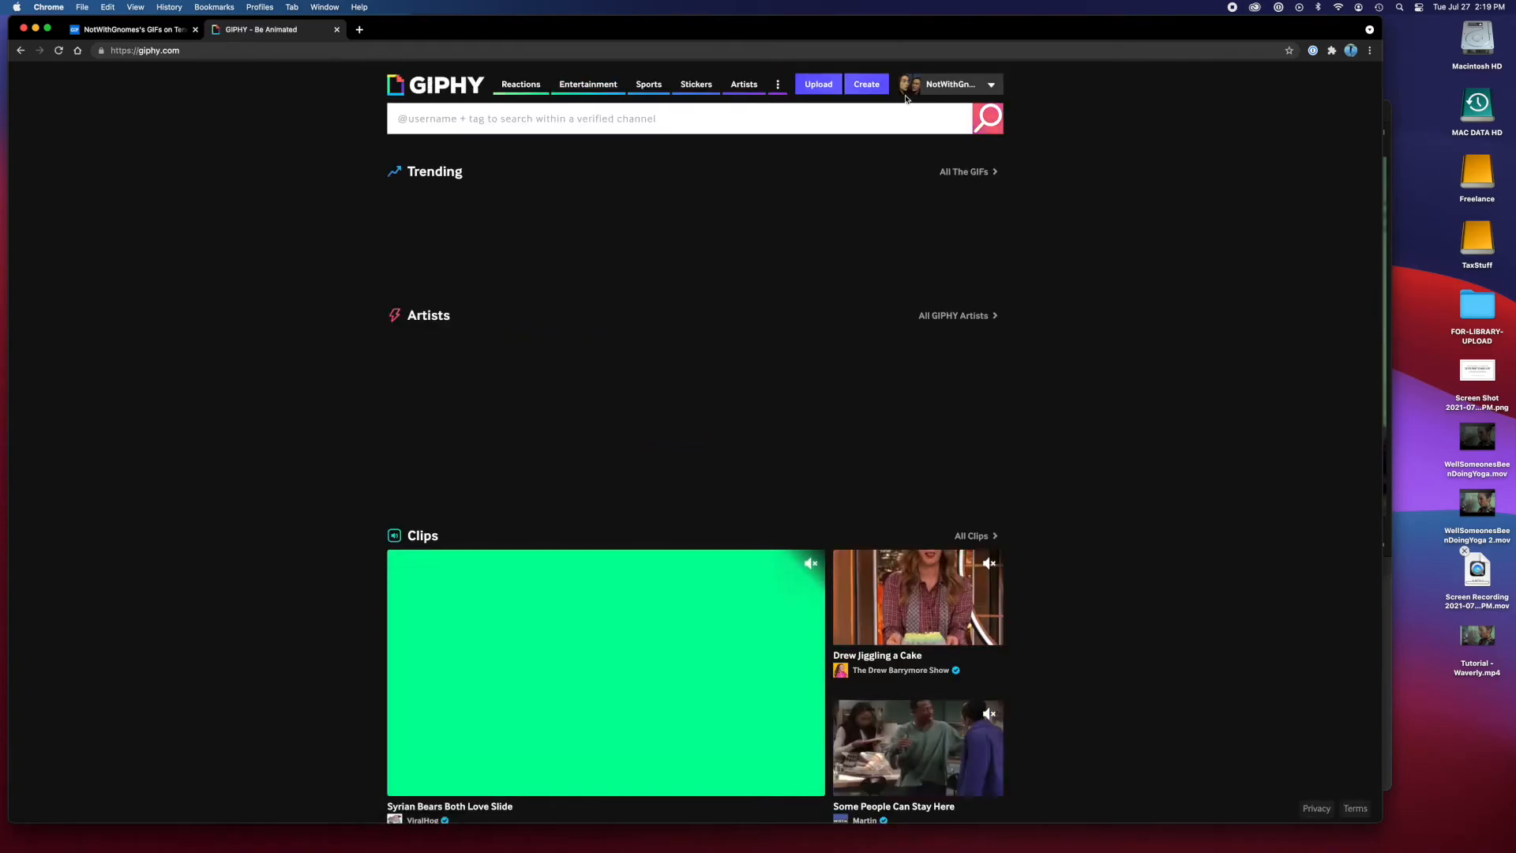
{"action": "left_click", "coordinate": [816, 85]}
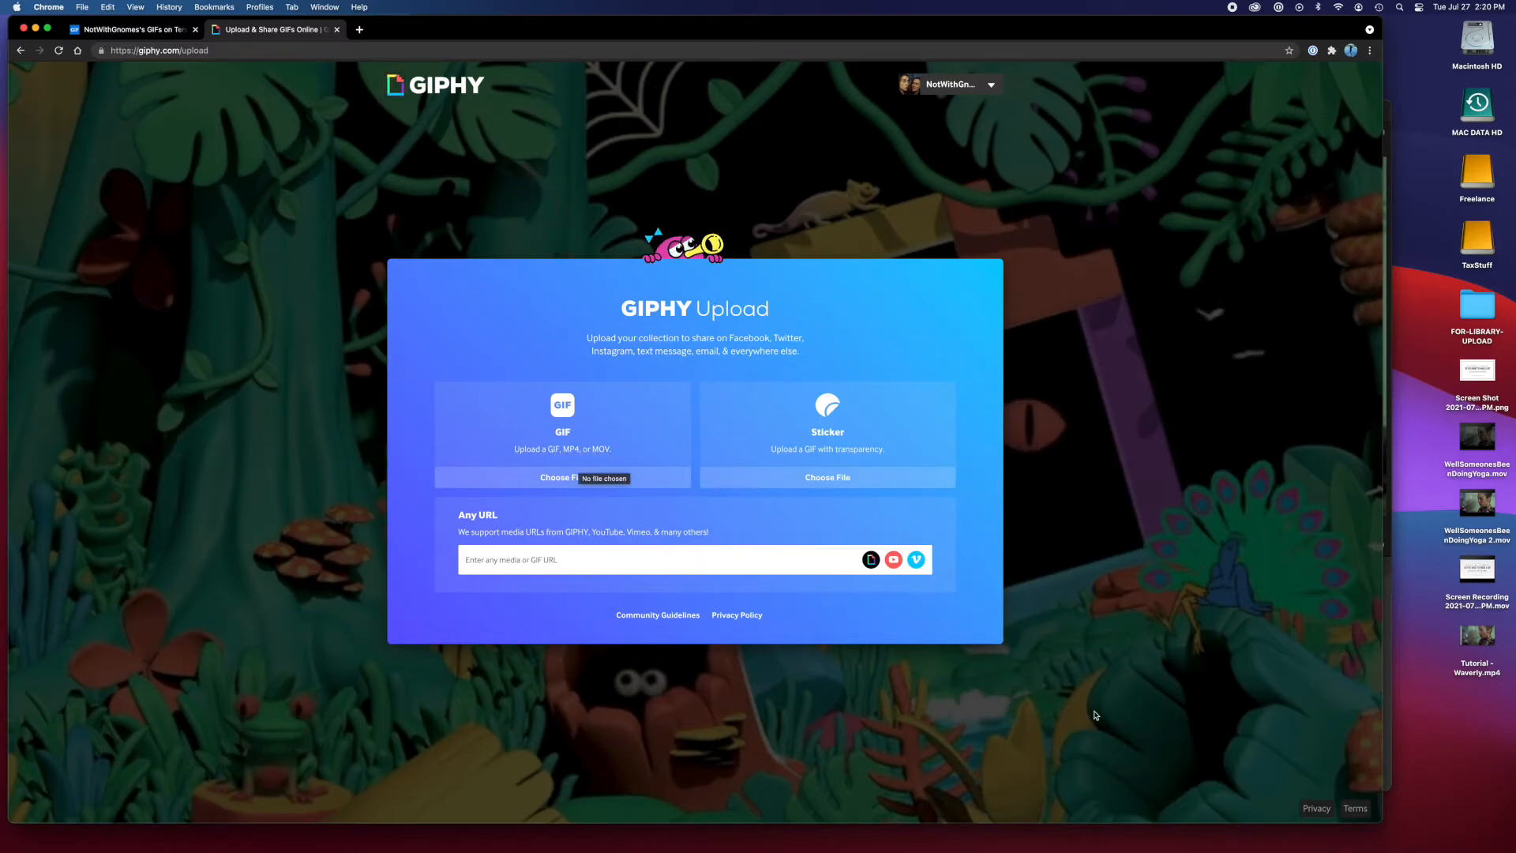
Upload "Tutorial - Waverly.mp4" from the Desktop as a public, untrimmed GIF with the tag "Yoga"
{"action": "left_click_drag", "start_coordinate": [1477, 635], "coordinate": [565, 430]}
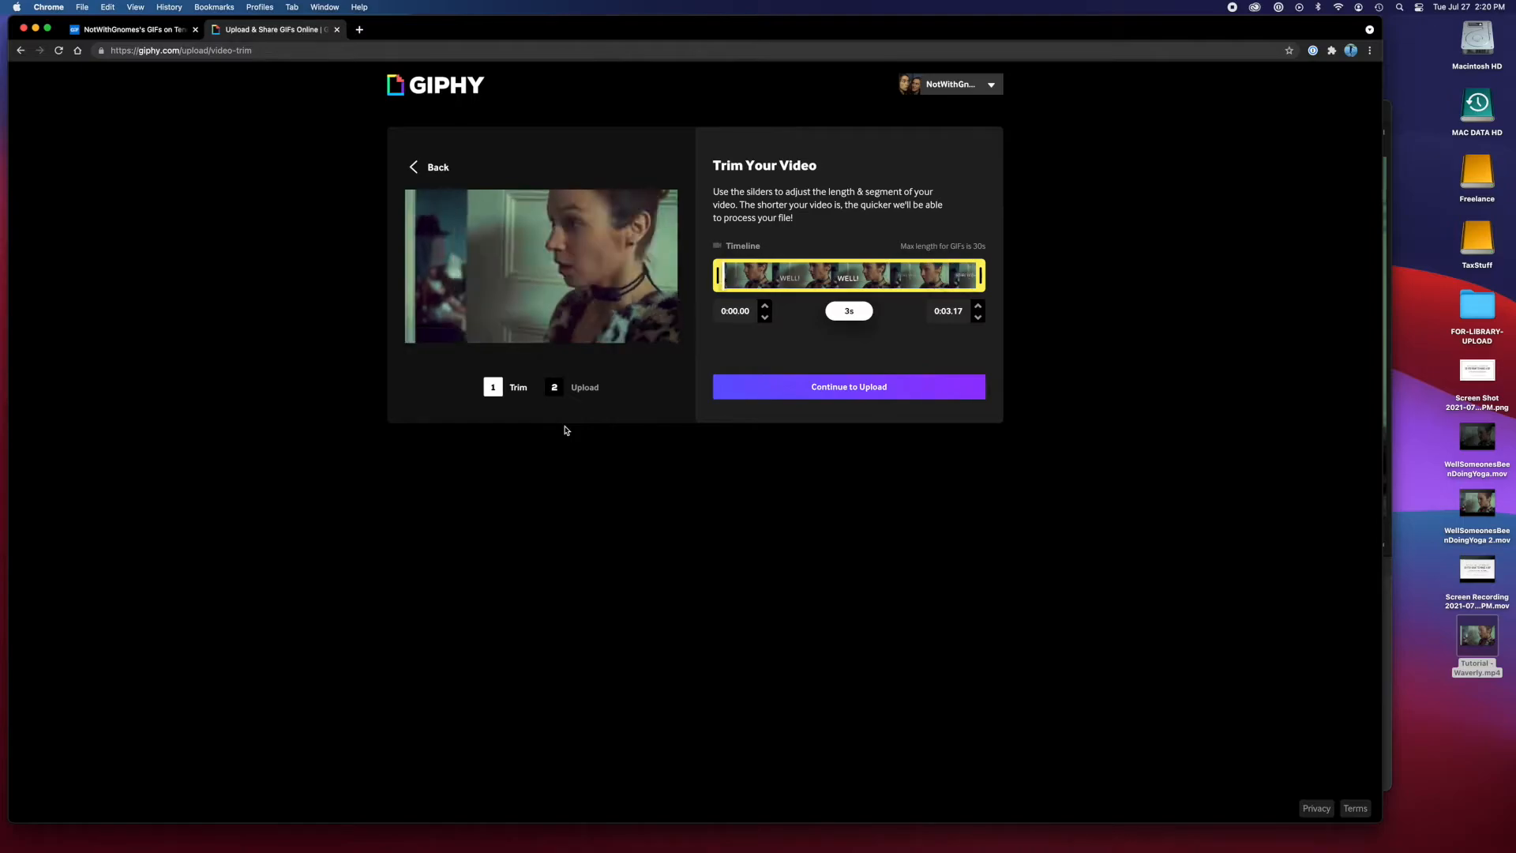
{"action": "left_click", "coordinate": [871, 390]}
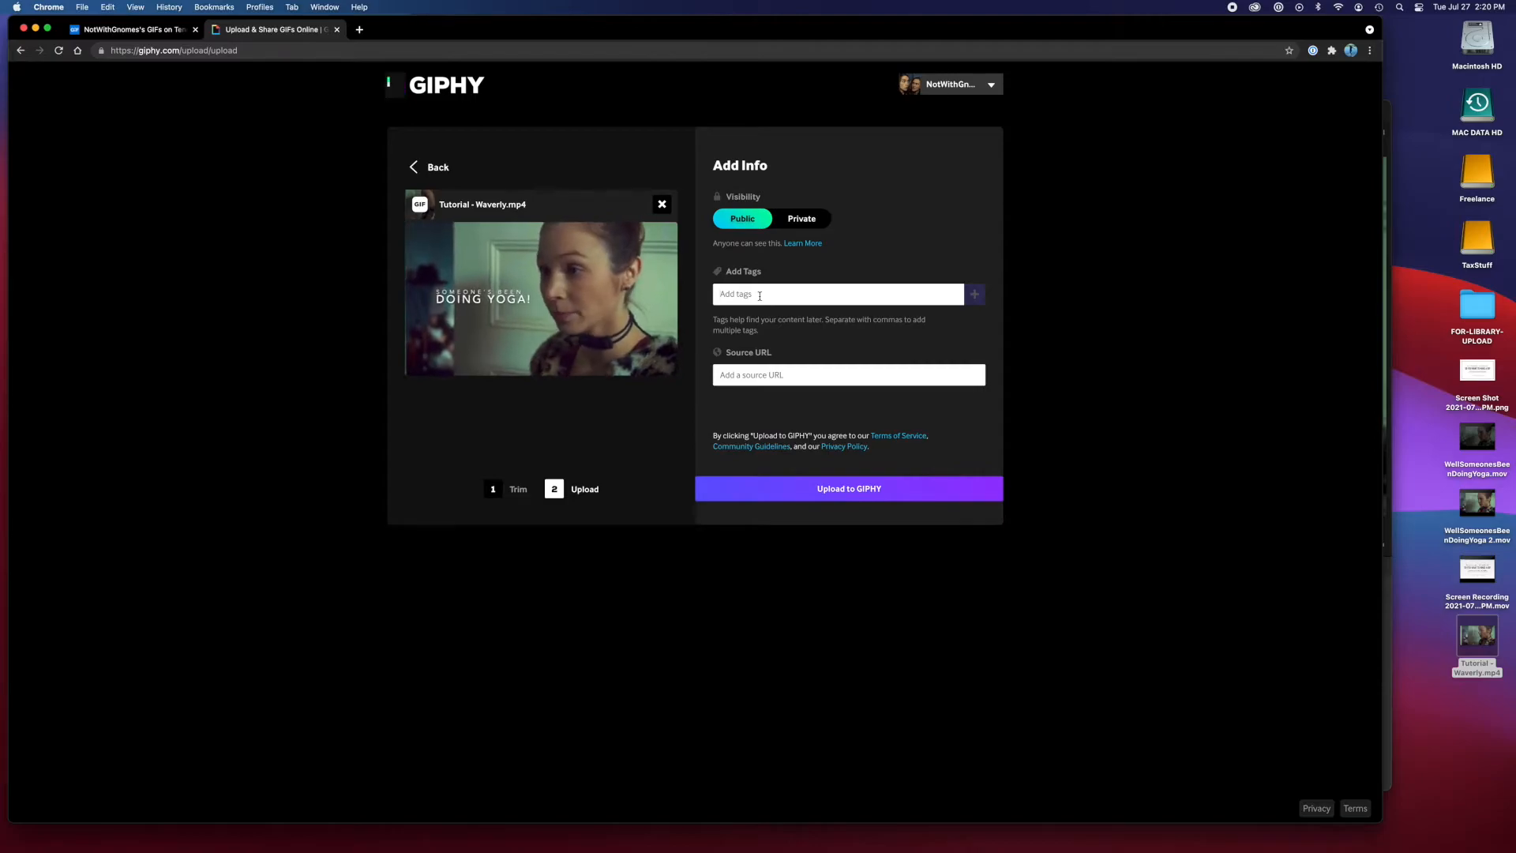
{"action": "type", "text": "Yoga"}
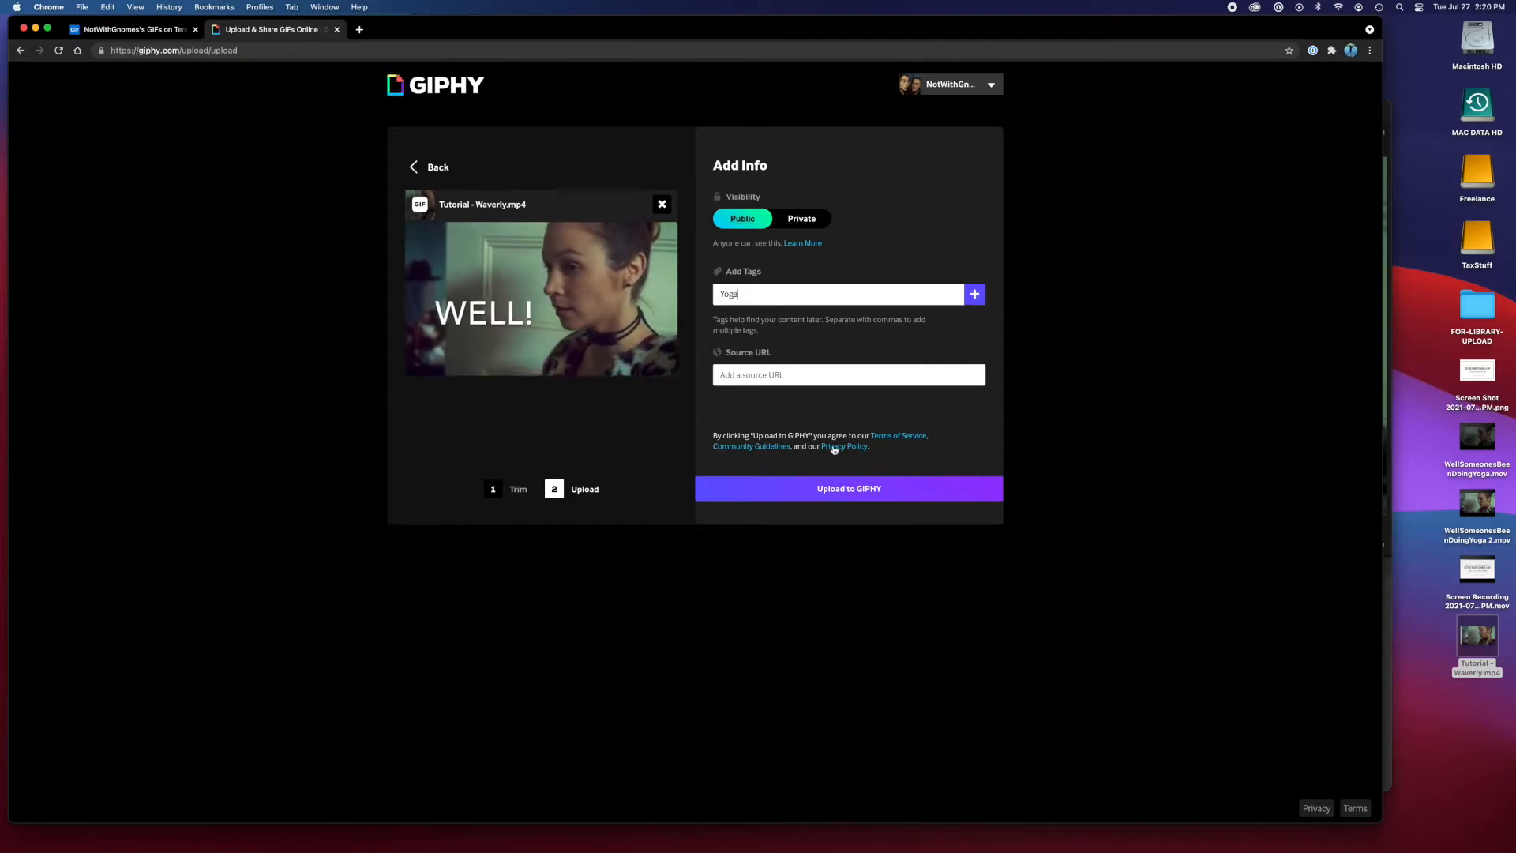
{"action": "left_click", "coordinate": [852, 495]}
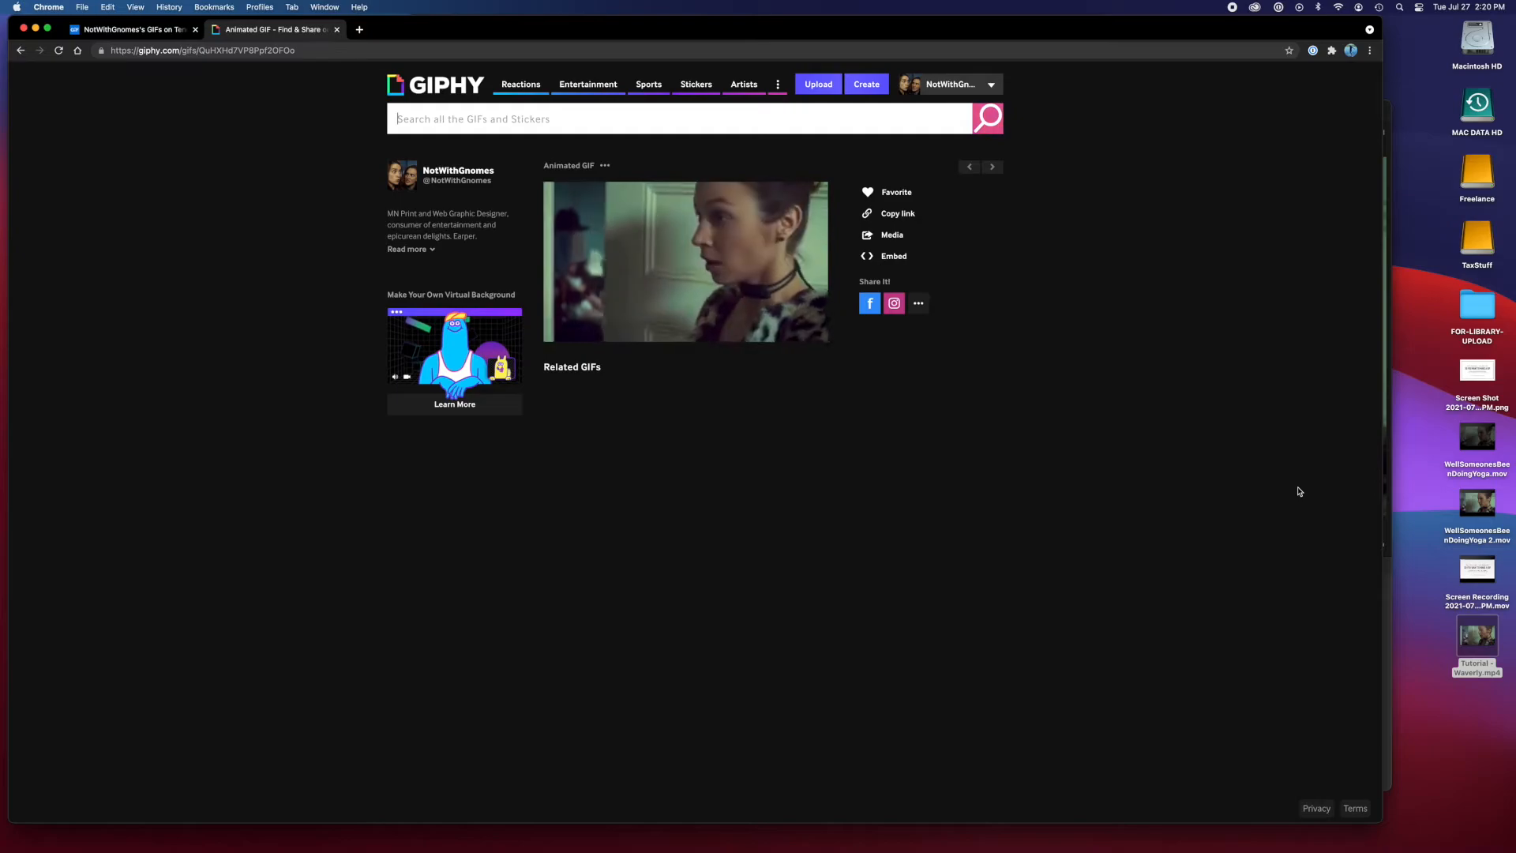
Open the account's own GIPHY channel and browse the uploaded GIFs
{"action": "mouse_move", "coordinate": [945, 90]}
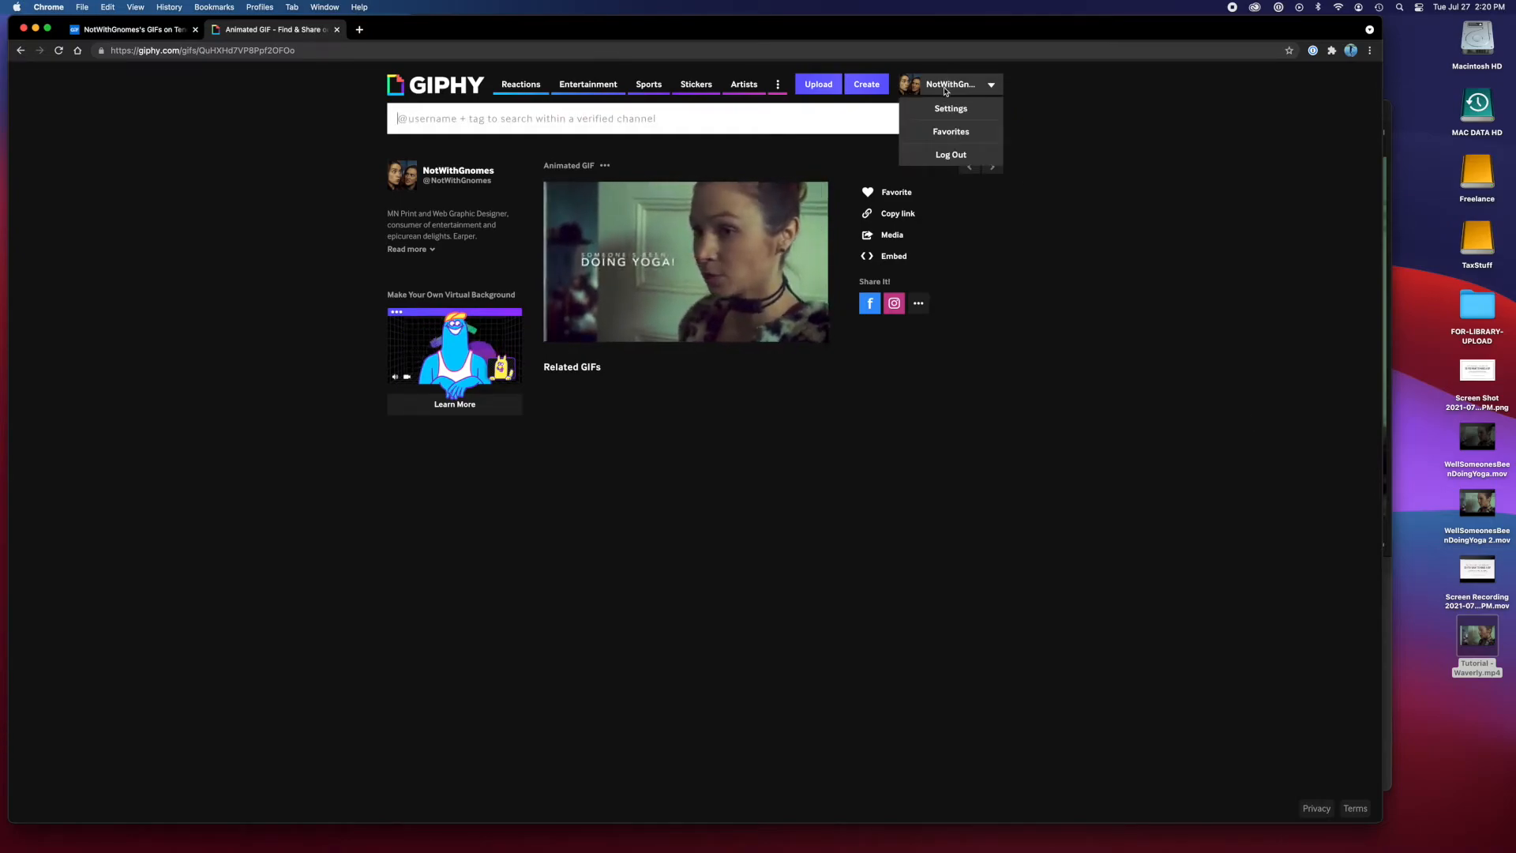
{"action": "left_click", "coordinate": [945, 90]}
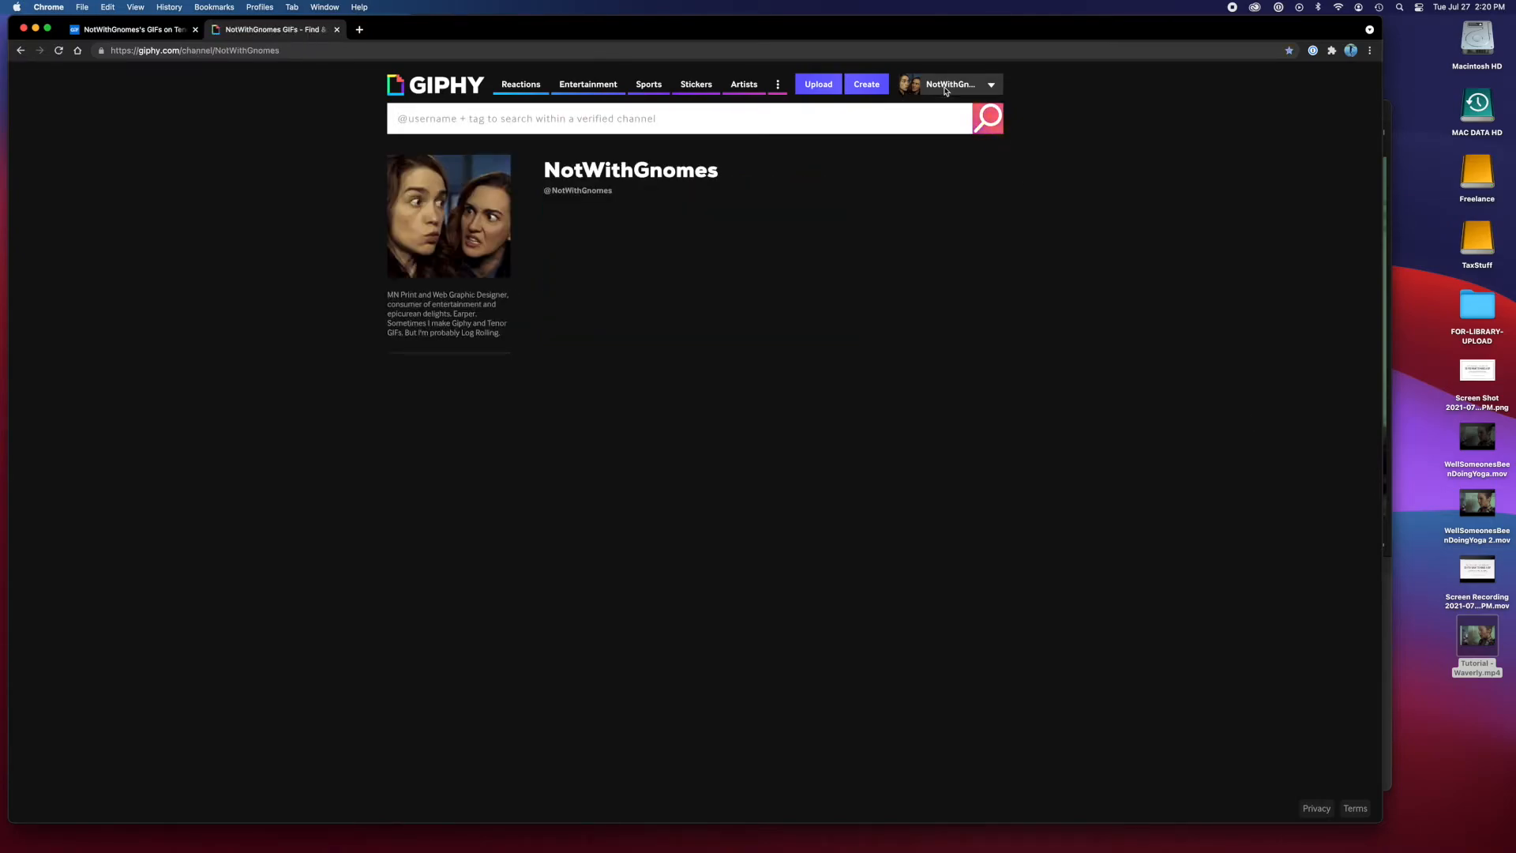
{"action": "scroll", "coordinate": [1169, 476], "scroll_direction": "down", "scroll_amount": 2}
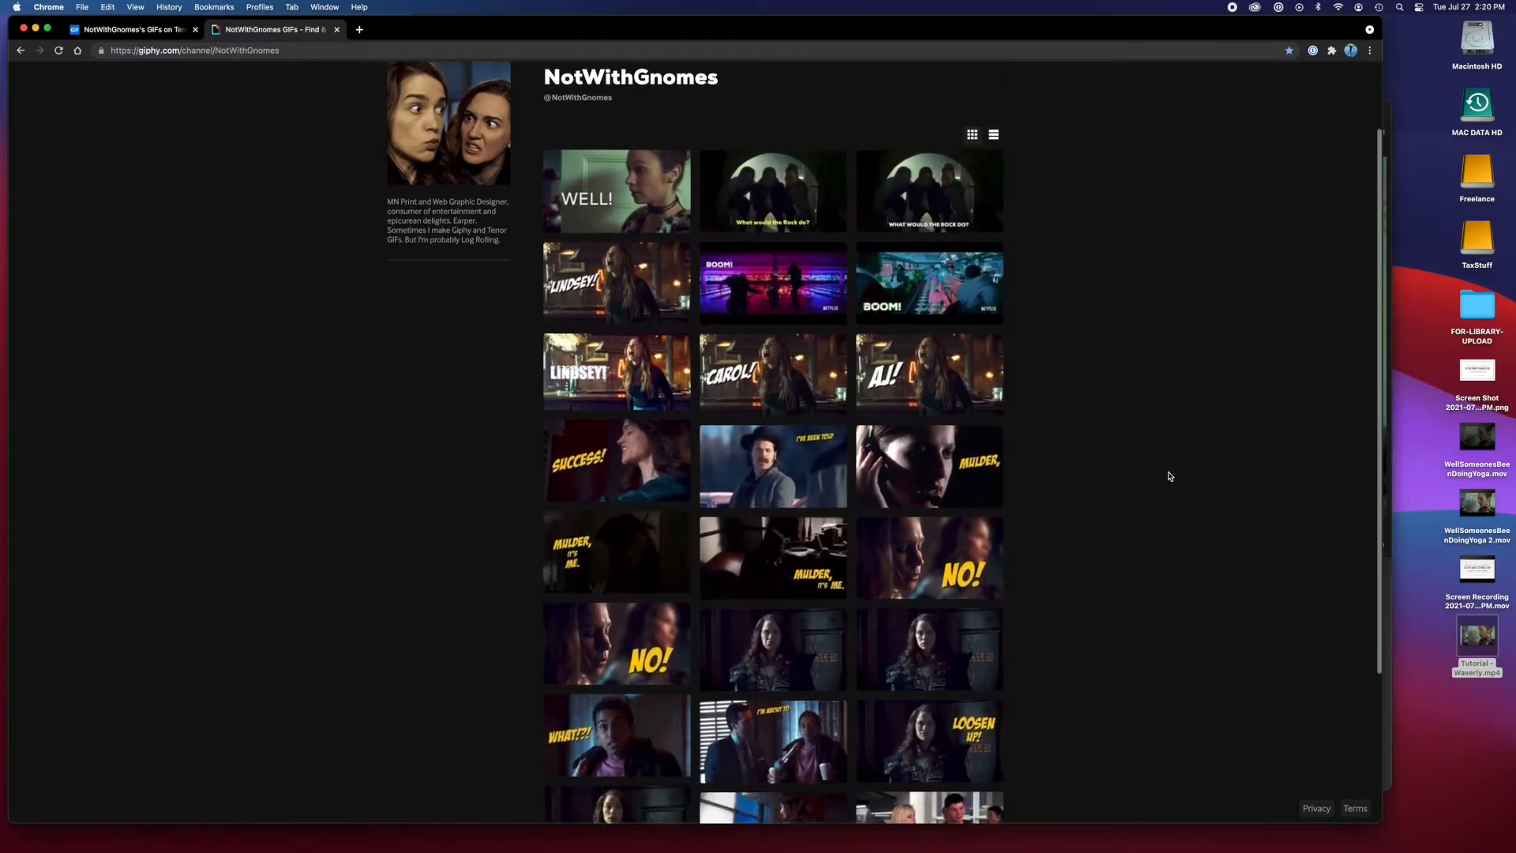
{"action": "scroll", "coordinate": [1169, 476], "scroll_direction": "down", "scroll_amount": 4}
{"action": "scroll", "coordinate": [1169, 476], "scroll_direction": "up", "scroll_amount": 7}
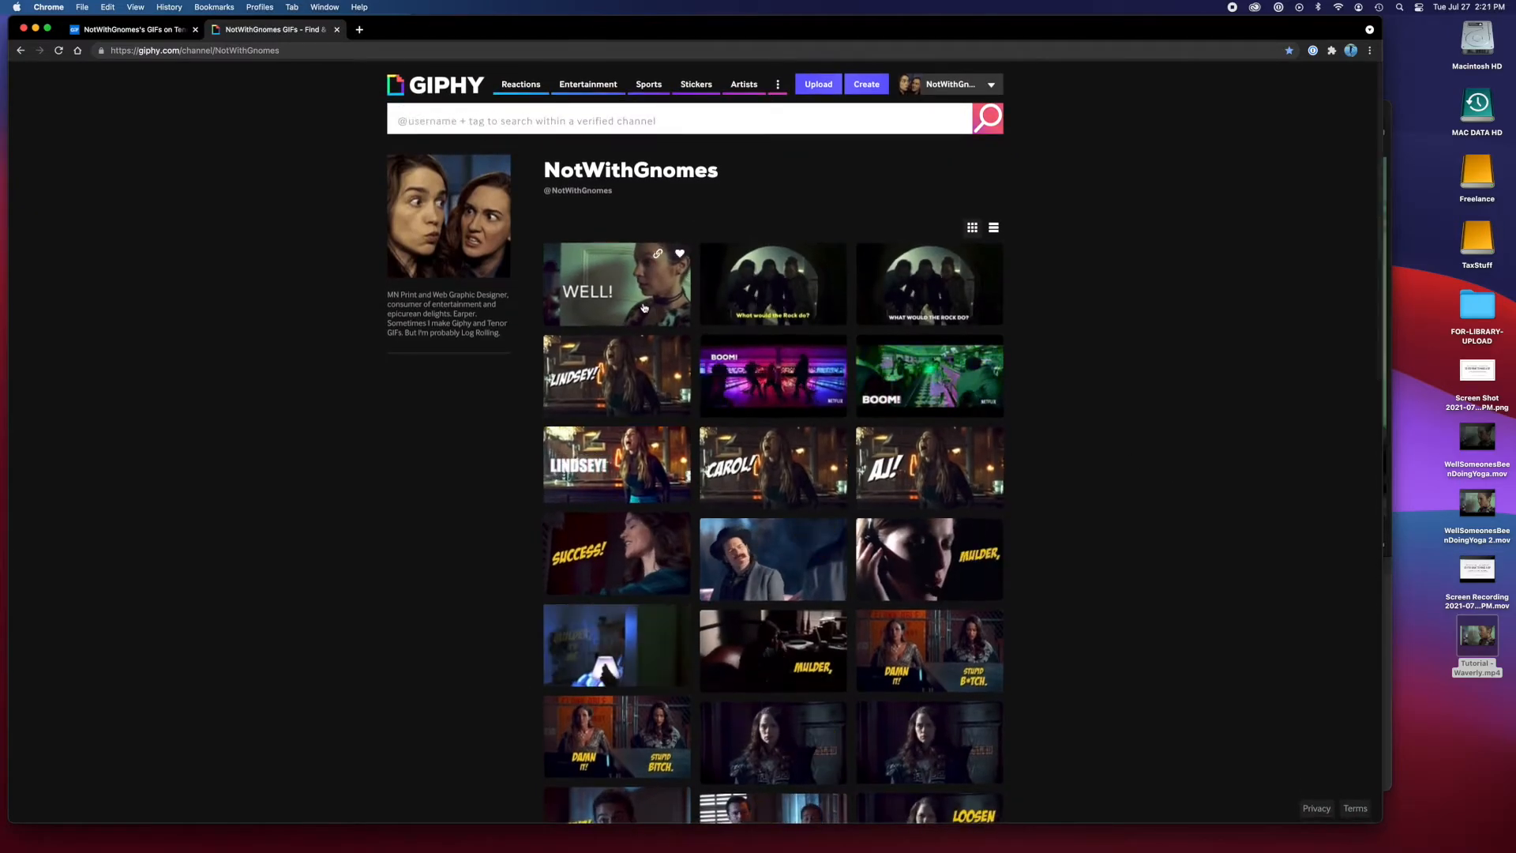
Open the newly uploaded "WELL!" GIF and show its additional sharing options and media download links
{"action": "left_click", "coordinate": [643, 307]}
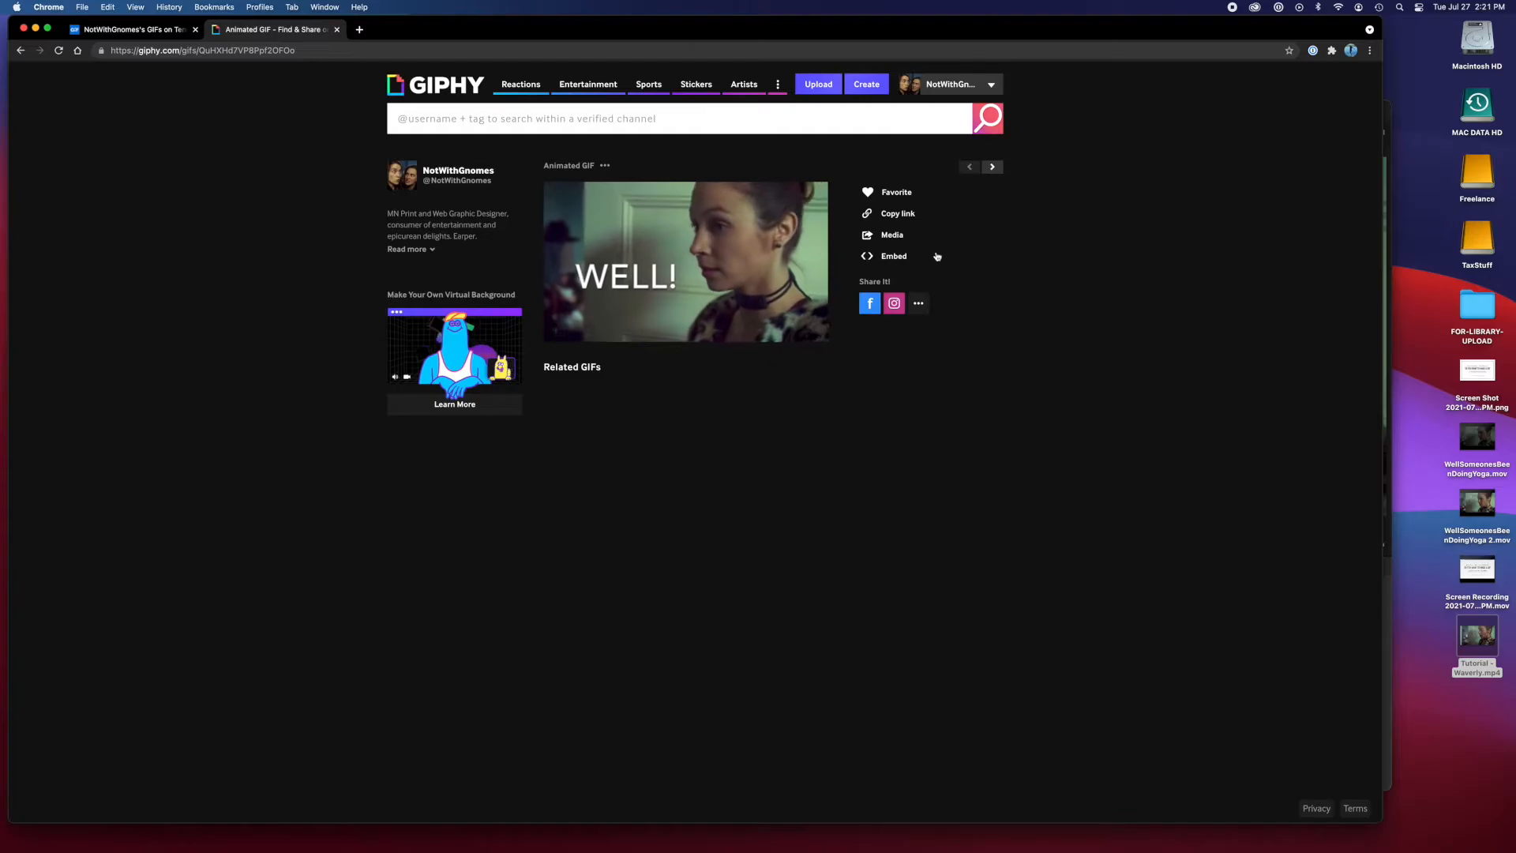
{"action": "left_click", "coordinate": [918, 303]}
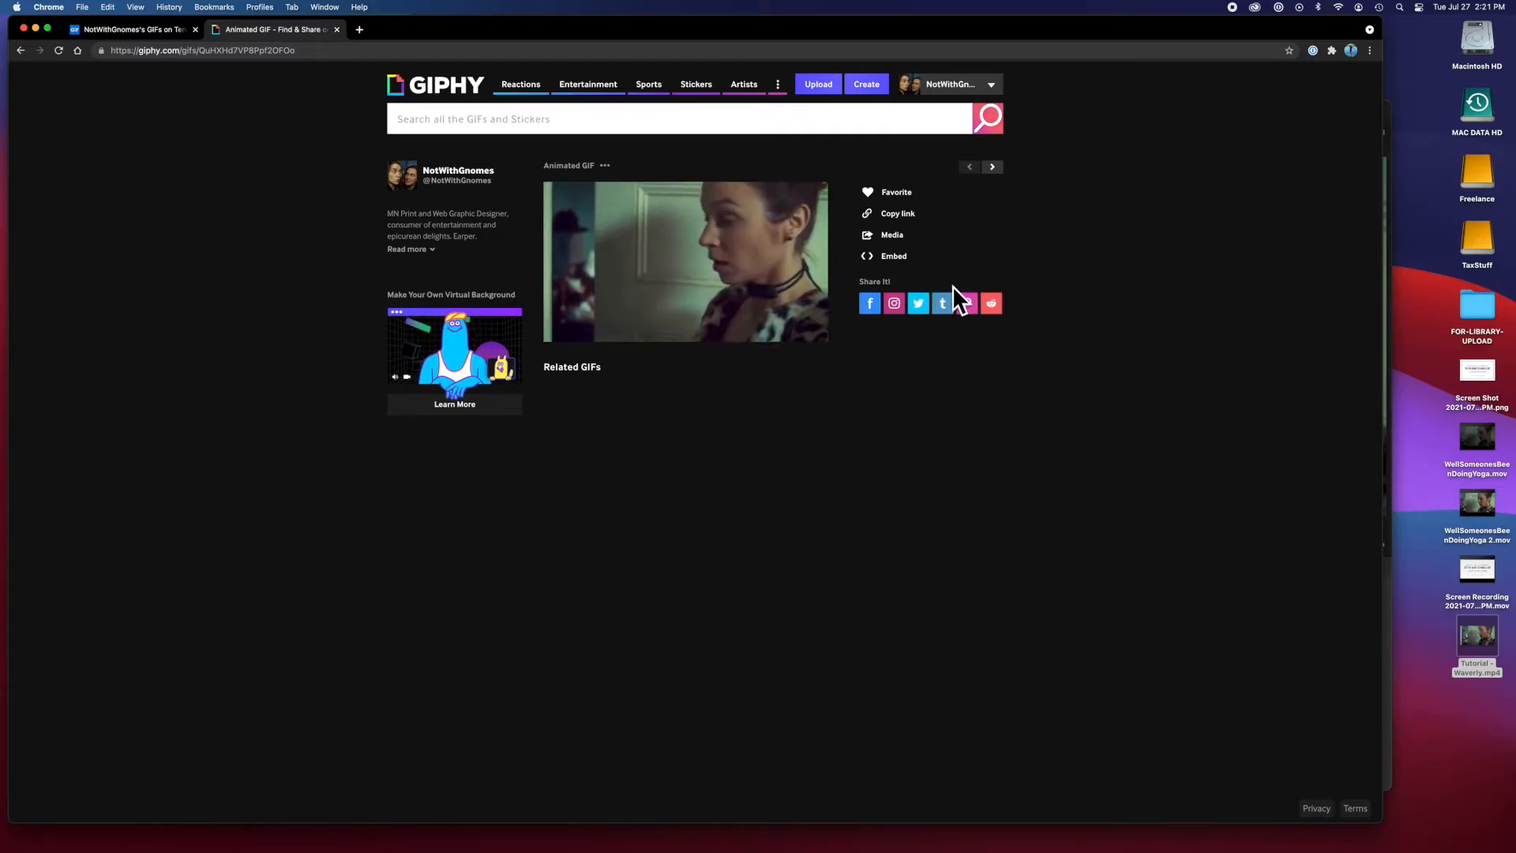
{"action": "left_click", "coordinate": [891, 235]}
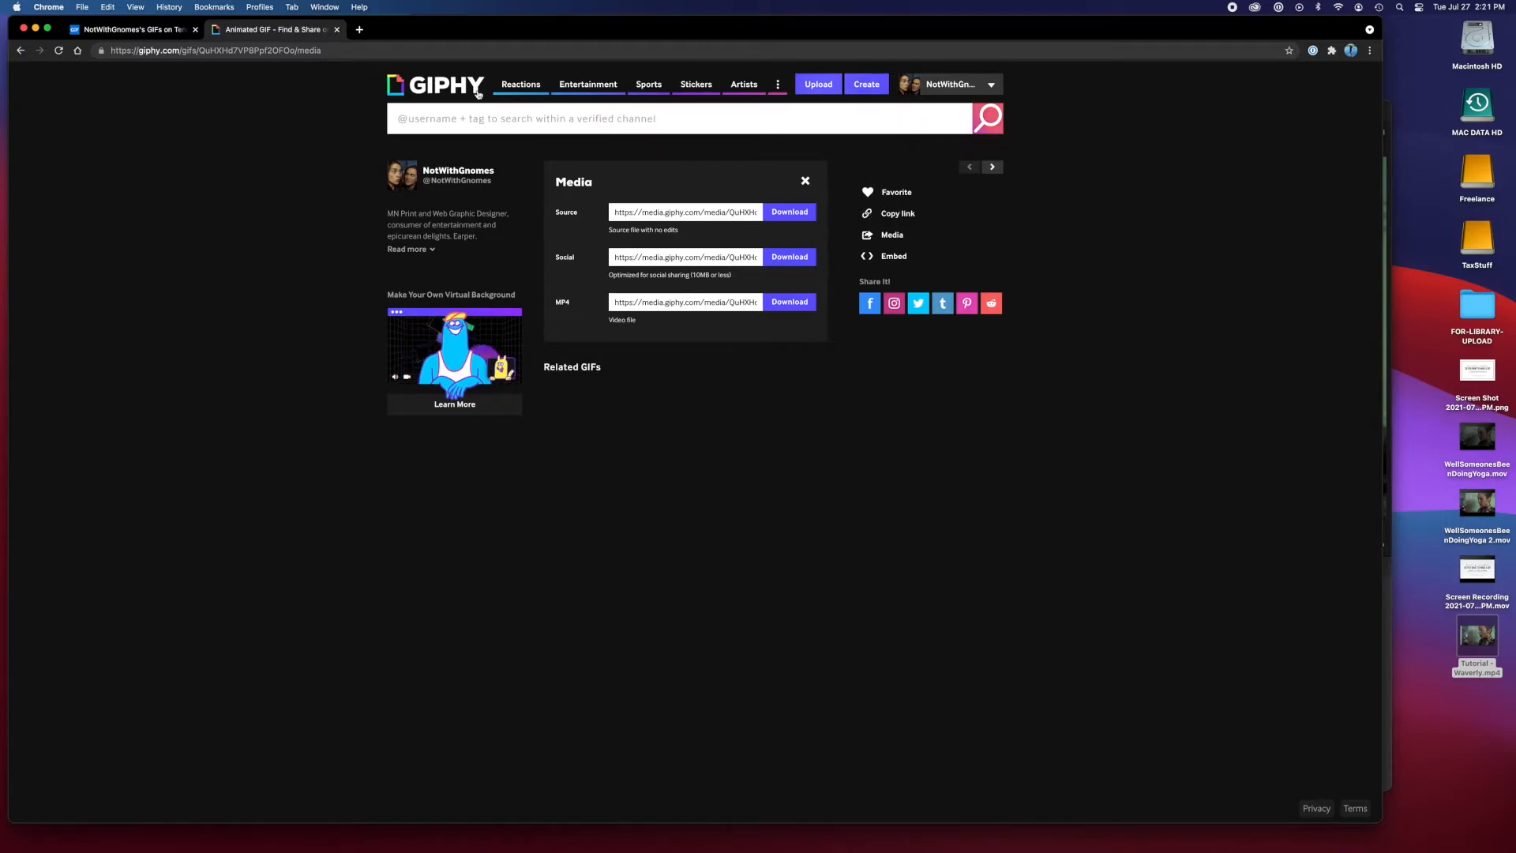
Return to the GIPHY home page and reopen the account's channel from there
{"action": "left_click", "coordinate": [447, 91]}
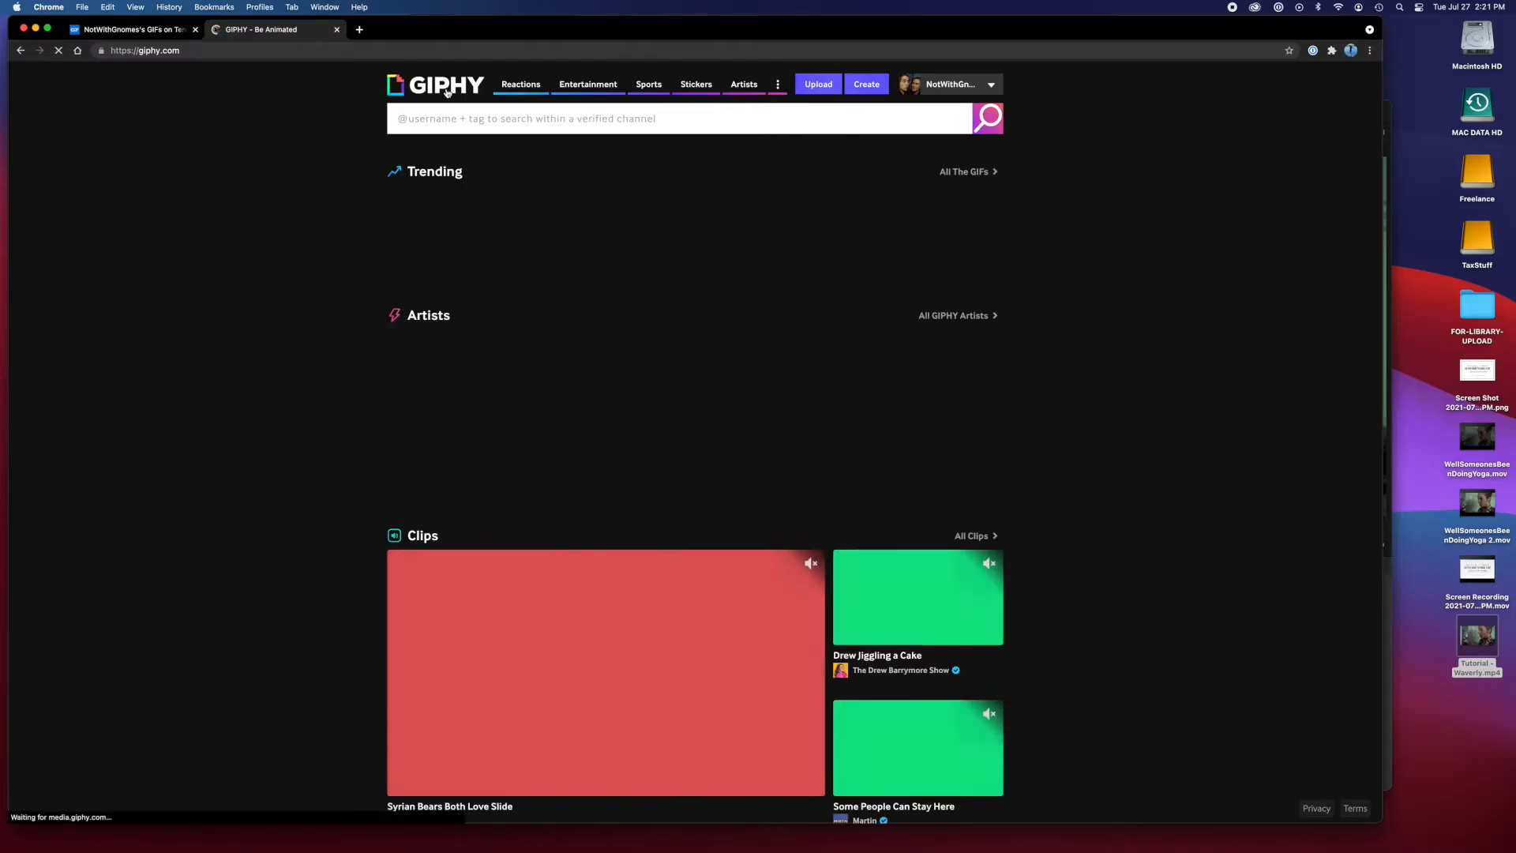
{"action": "mouse_move", "coordinate": [940, 89]}
{"action": "left_click", "coordinate": [939, 85]}
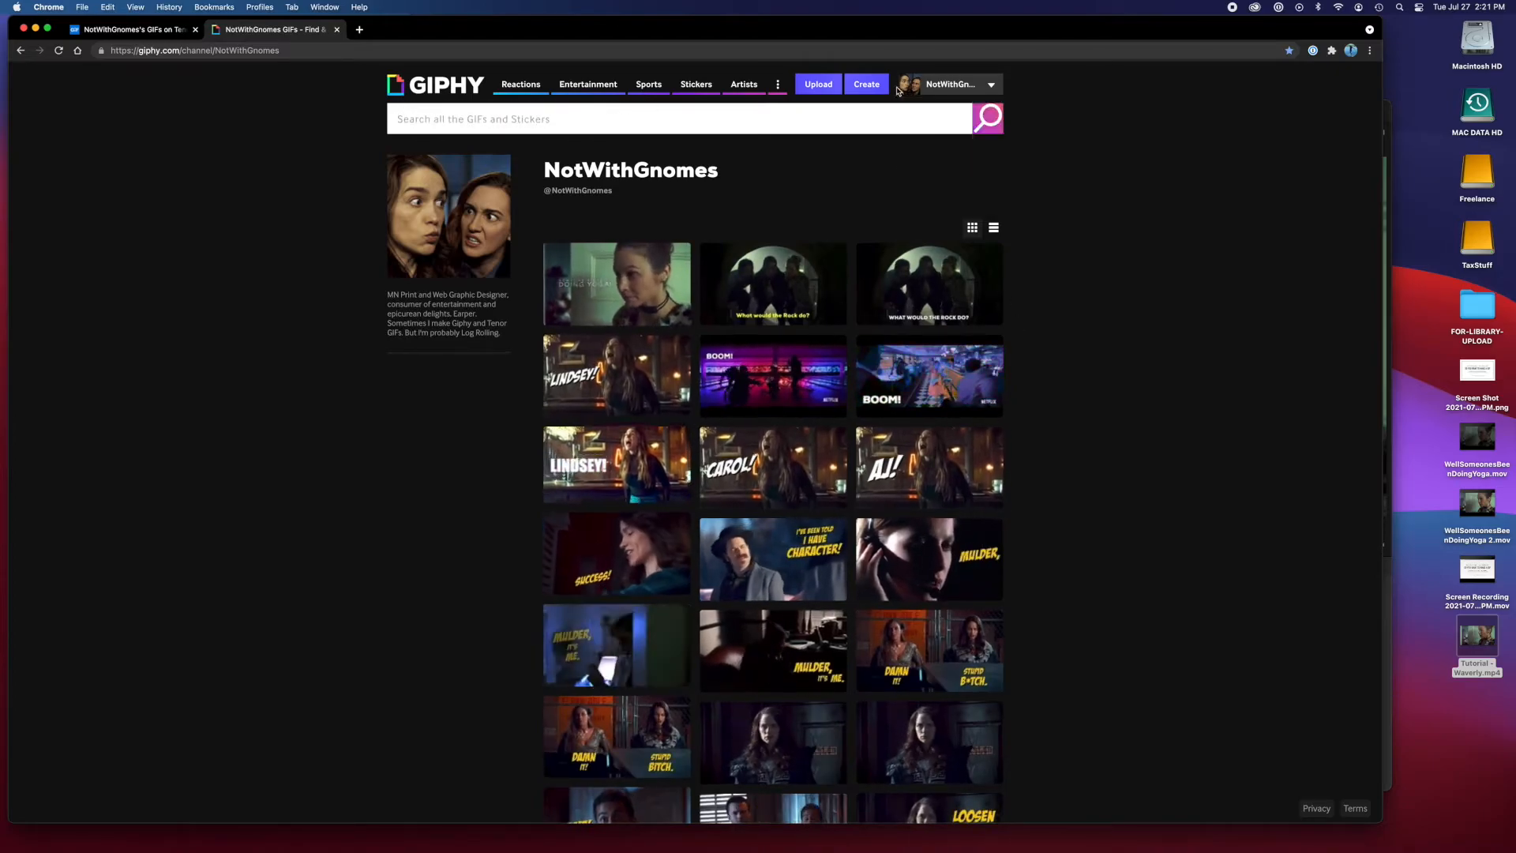
{"action": "mouse_move", "coordinate": [931, 87]}
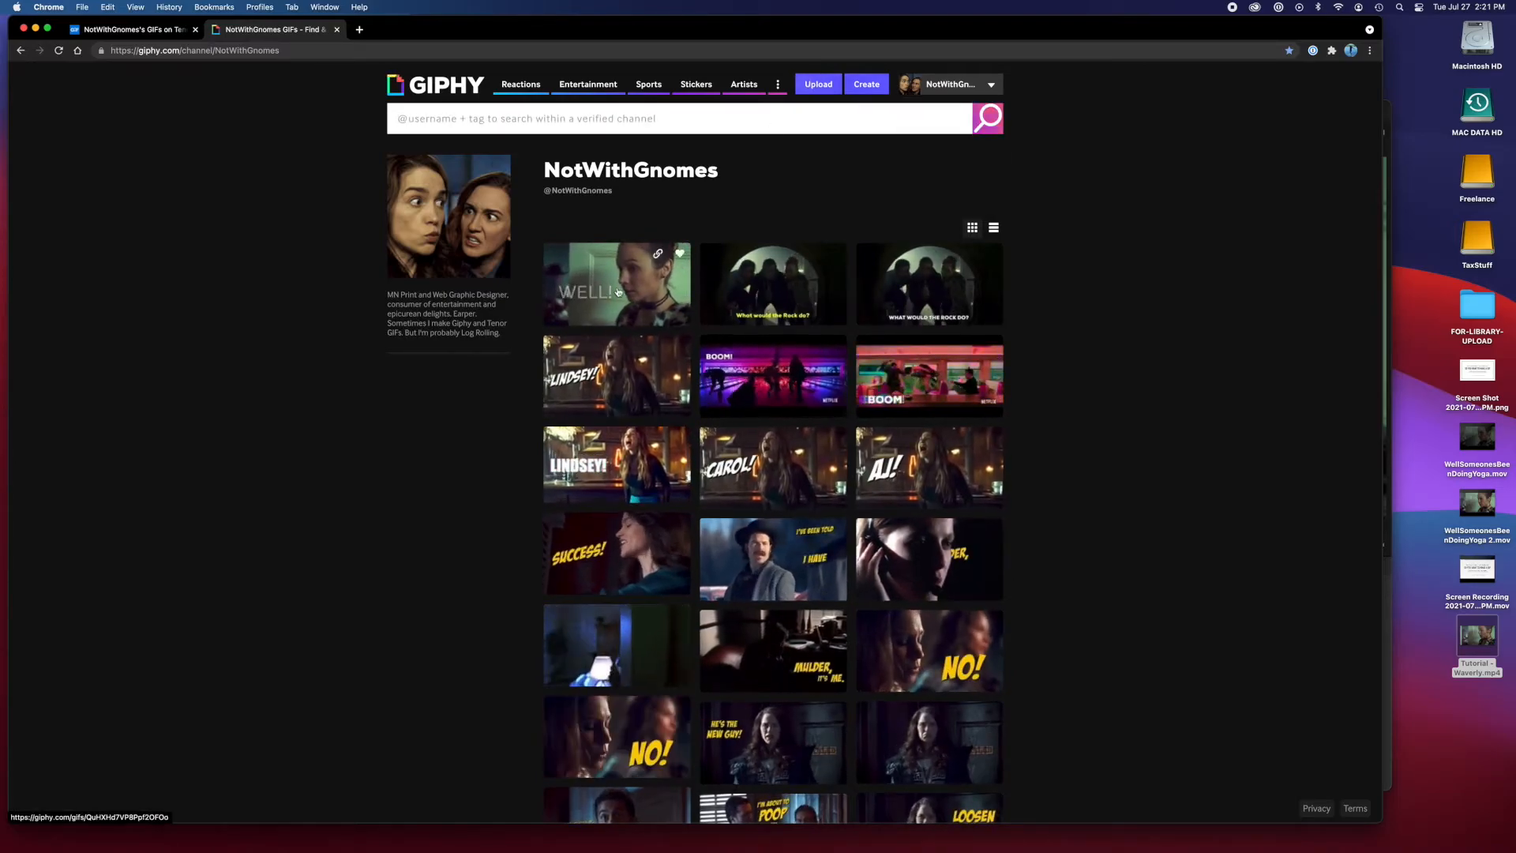
Upload "WellSomeonesBeenDoingYoga 2.mov" from the Desktop to GIPHY as a public, untrimmed GIF without tags
{"action": "left_click", "coordinate": [818, 83]}
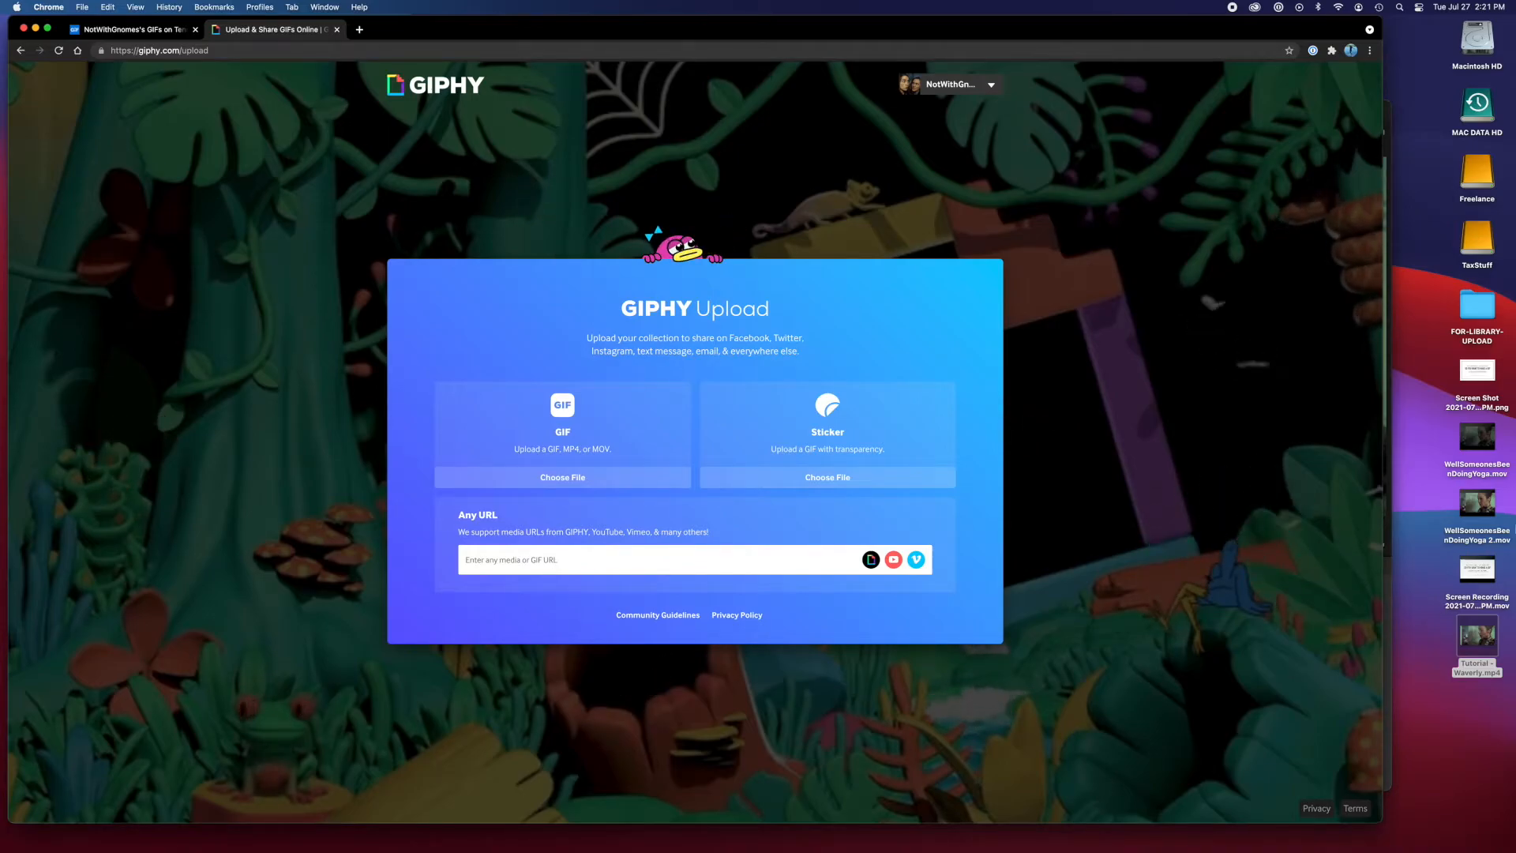
{"action": "left_click", "coordinate": [1491, 510]}
{"action": "left_click_drag", "start_coordinate": [1491, 510], "coordinate": [539, 427]}
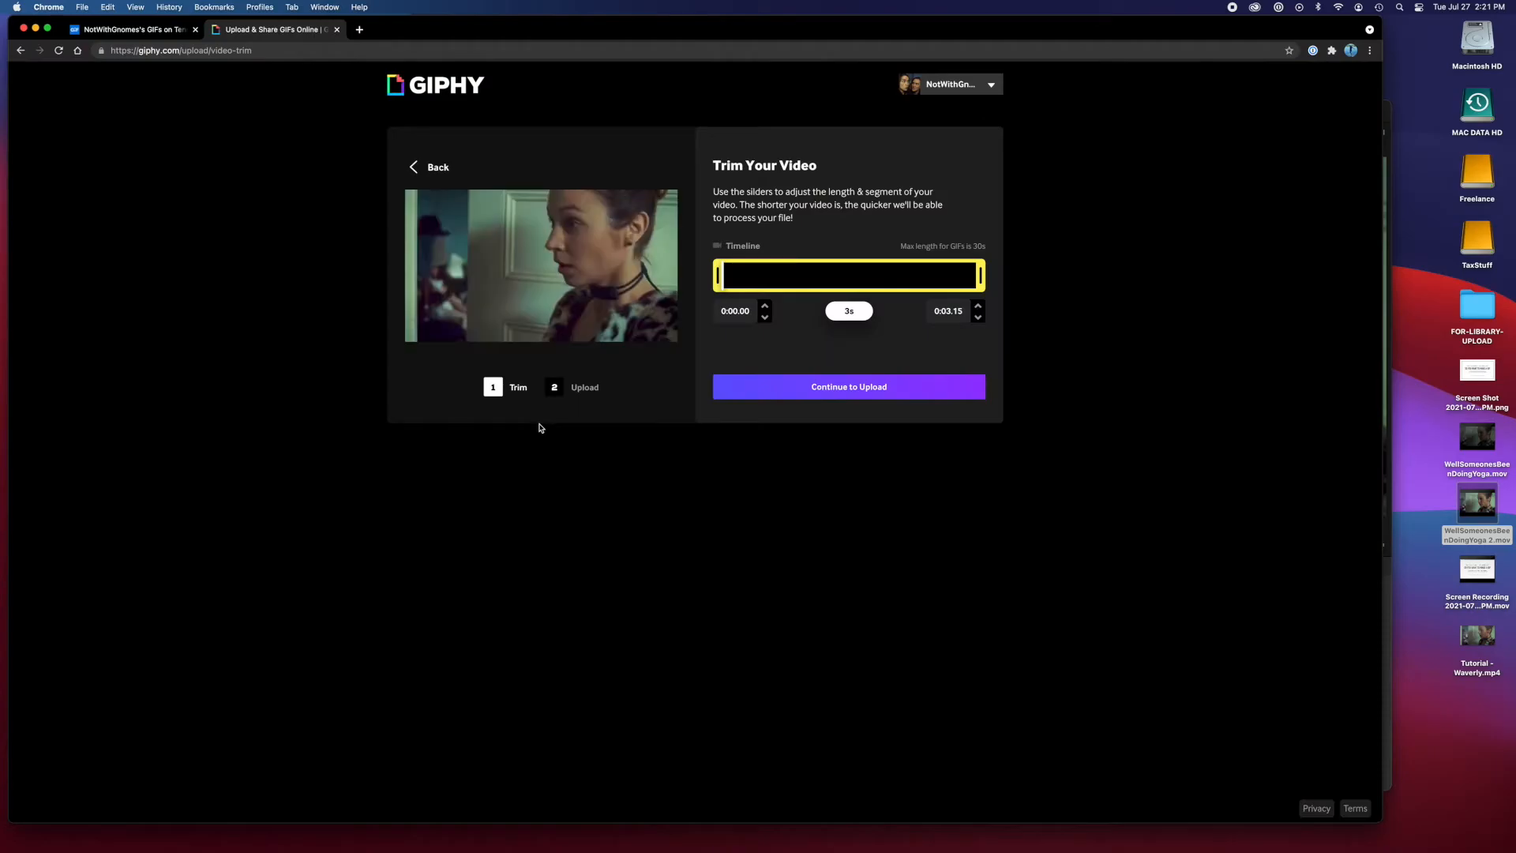
{"action": "left_click", "coordinate": [828, 392]}
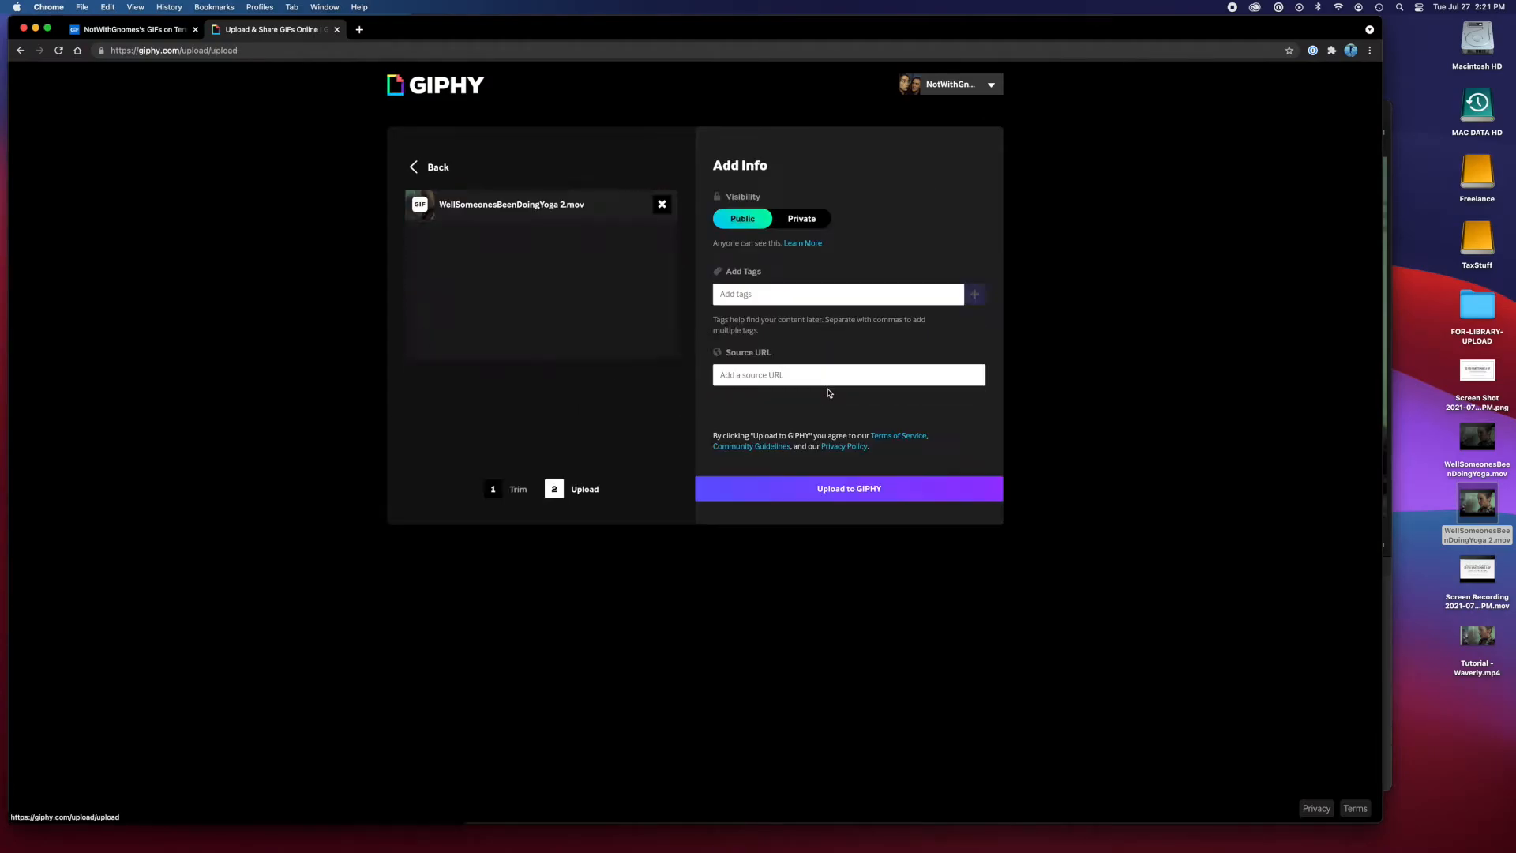
{"action": "left_click", "coordinate": [858, 489]}
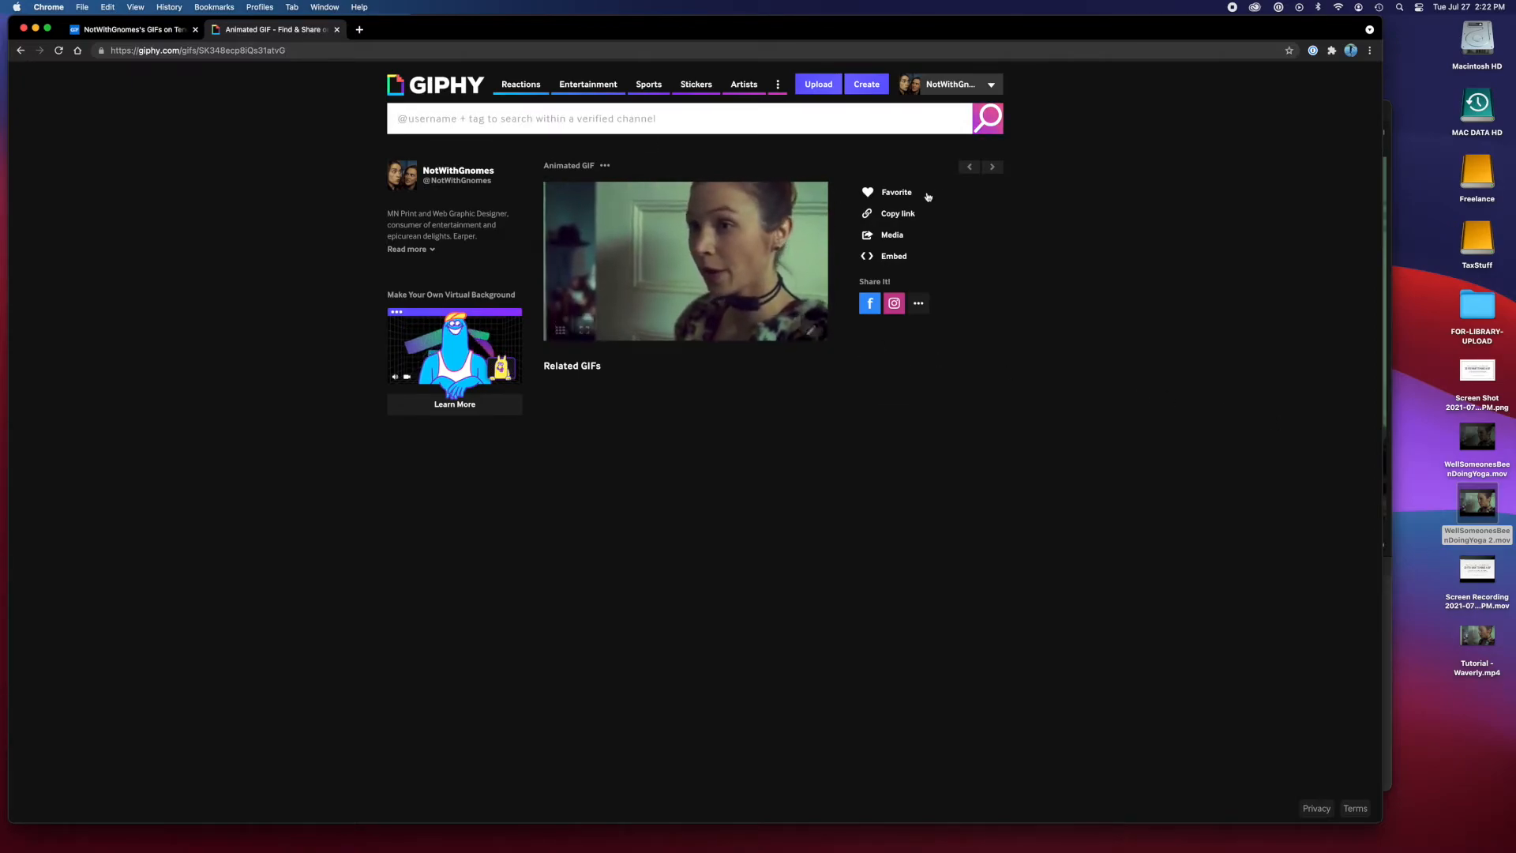
{"action": "left_click", "coordinate": [863, 90]}
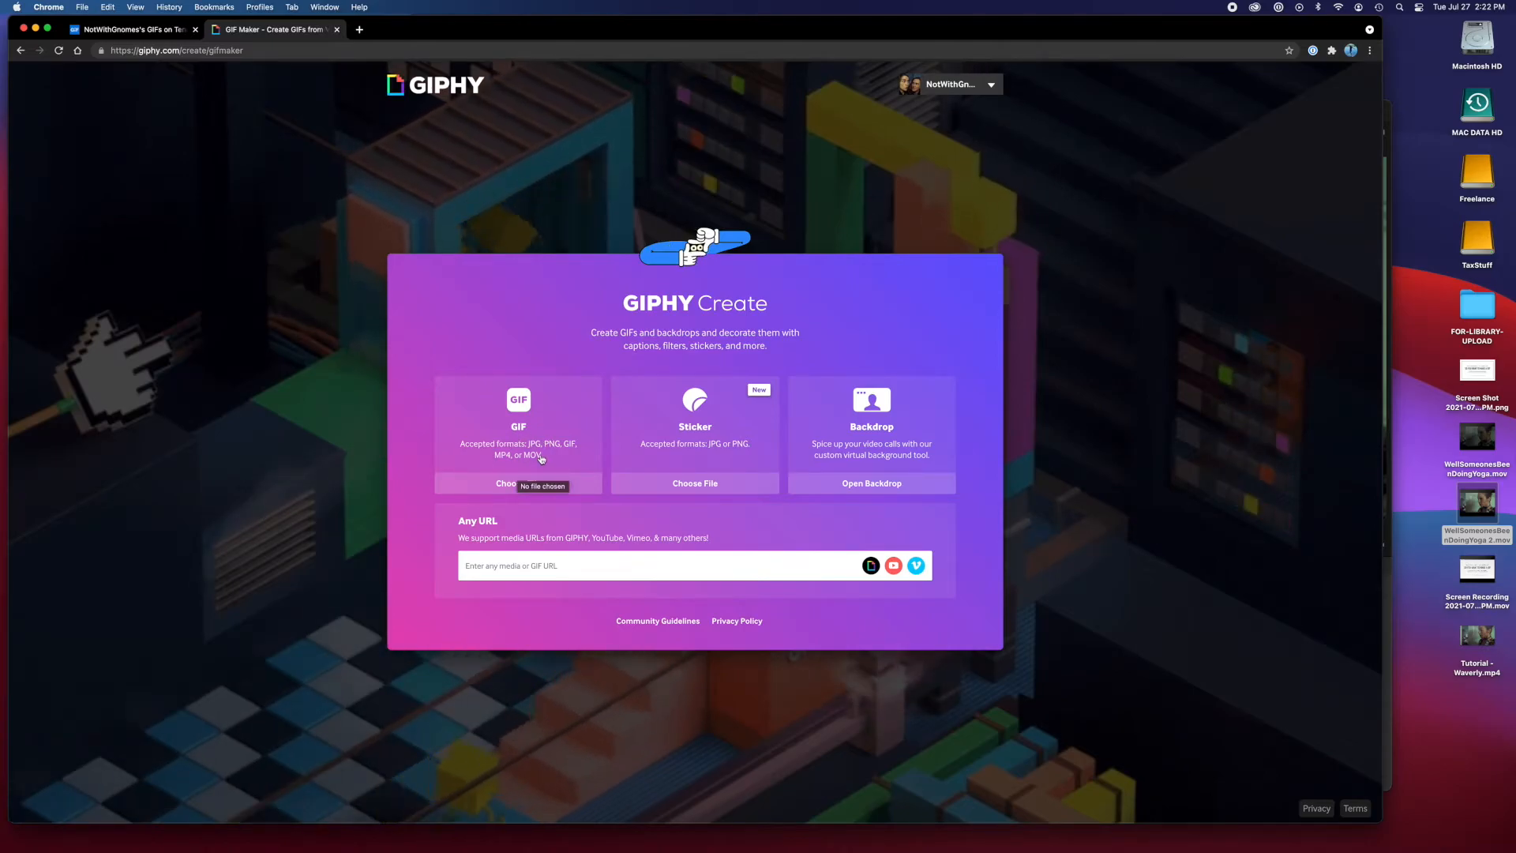
{"action": "left_click", "coordinate": [421, 92]}
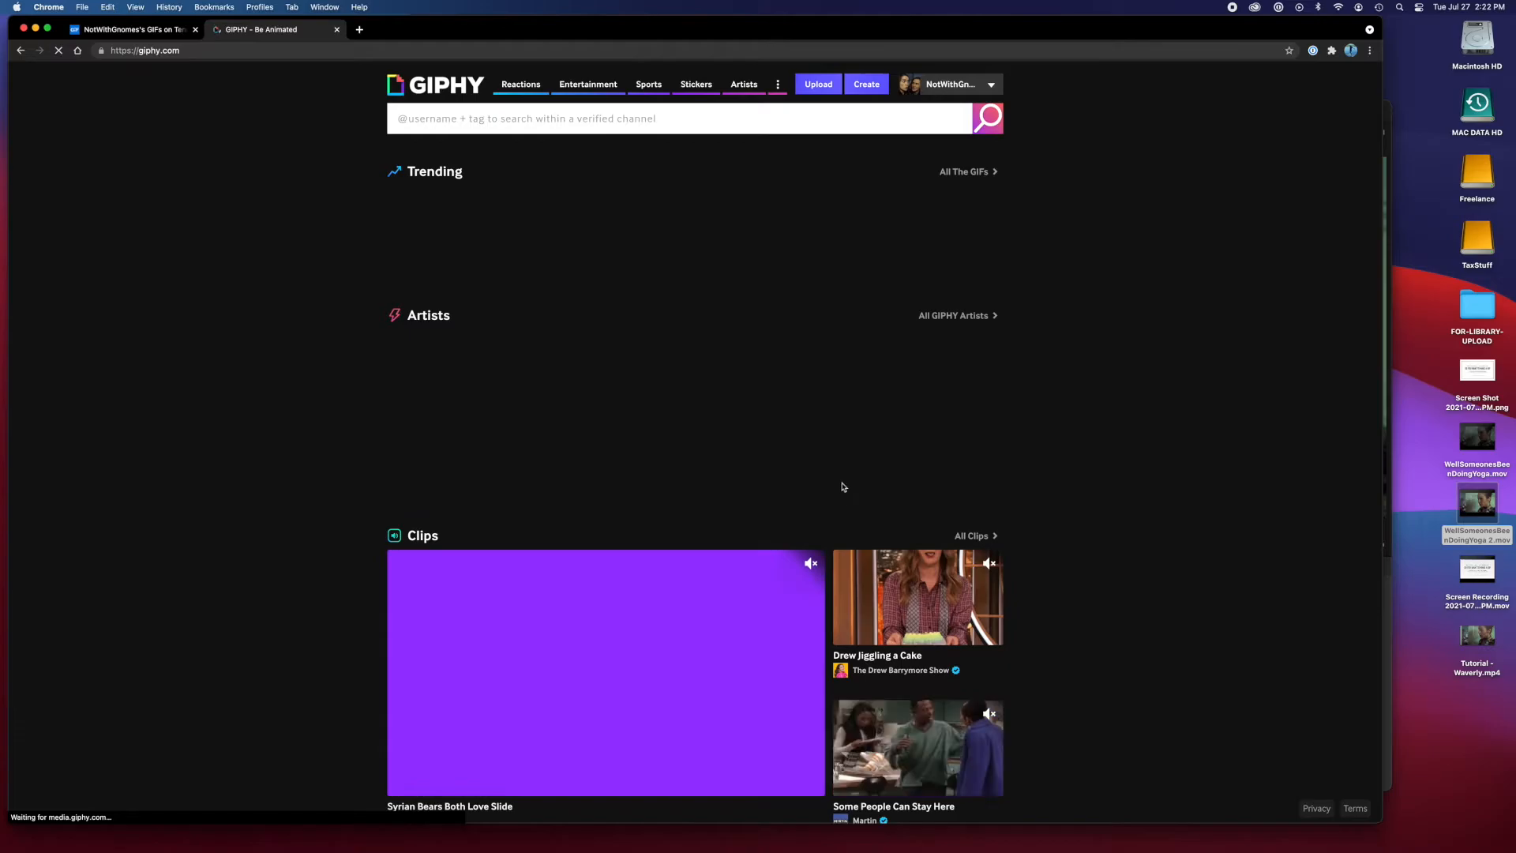
{"action": "left_click", "coordinate": [929, 89]}
{"action": "mouse_move", "coordinate": [937, 87]}
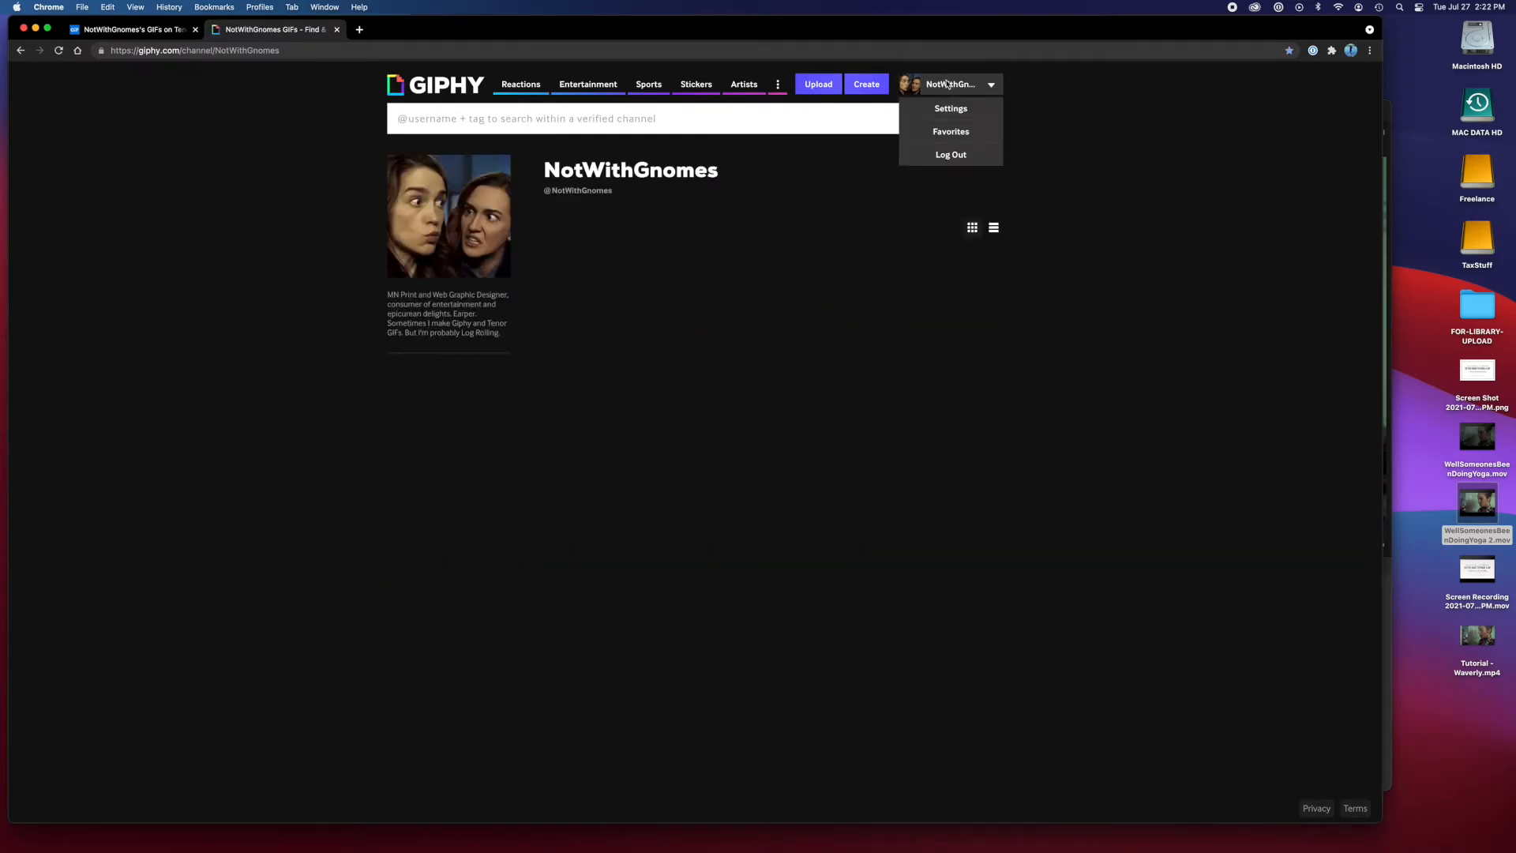
Load "WellSomeonesBeenDoingYoga 2.mov" untrimmed into GIPHY Create's GIF maker and caption it "well. someone's been doing yoga."
{"action": "left_click", "coordinate": [860, 85]}
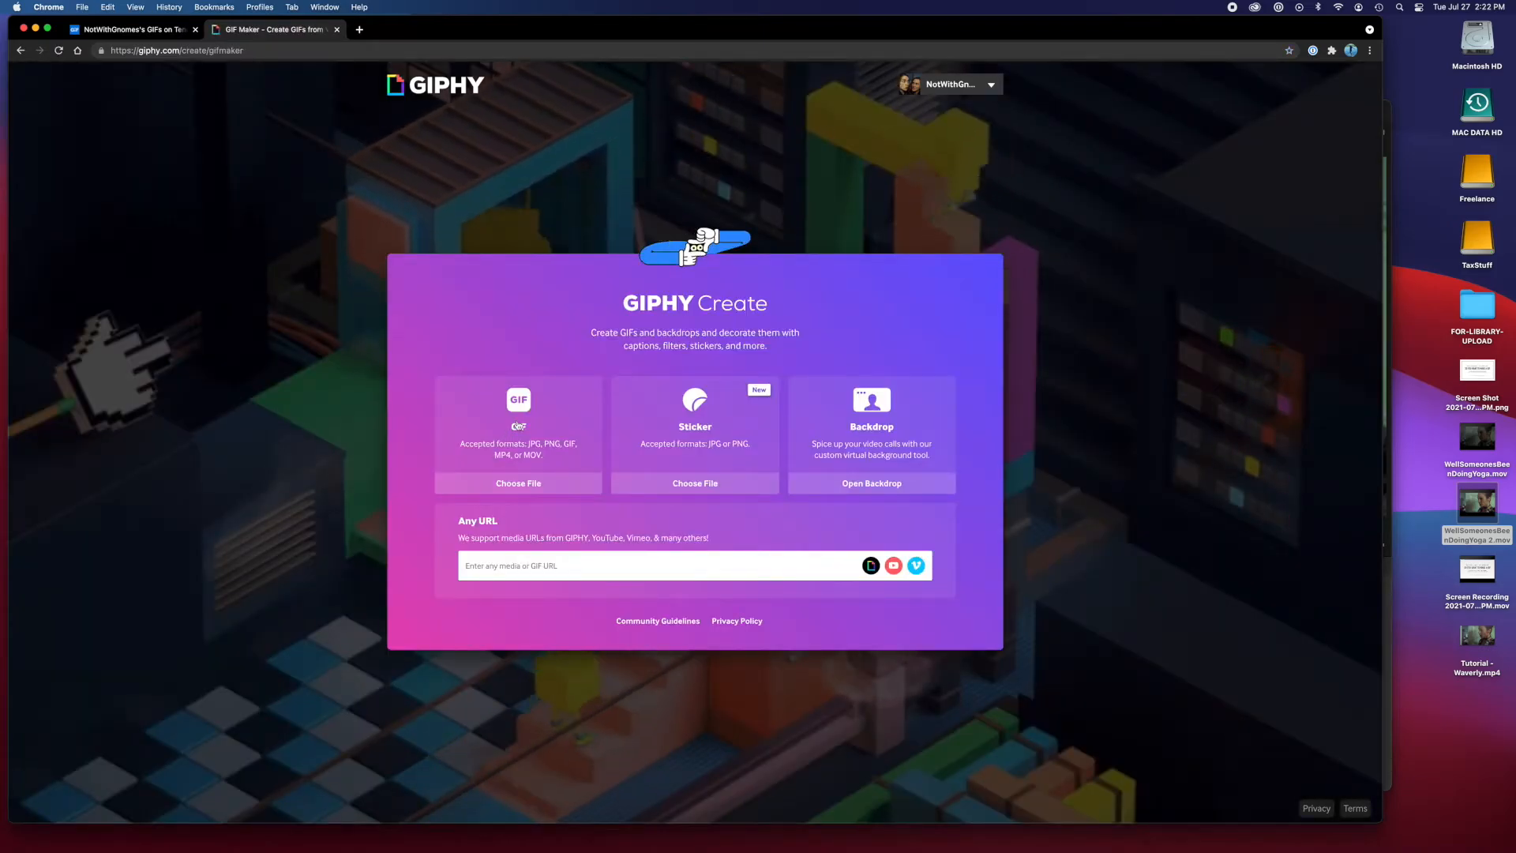
{"action": "left_click_drag", "start_coordinate": [1477, 502], "coordinate": [502, 416]}
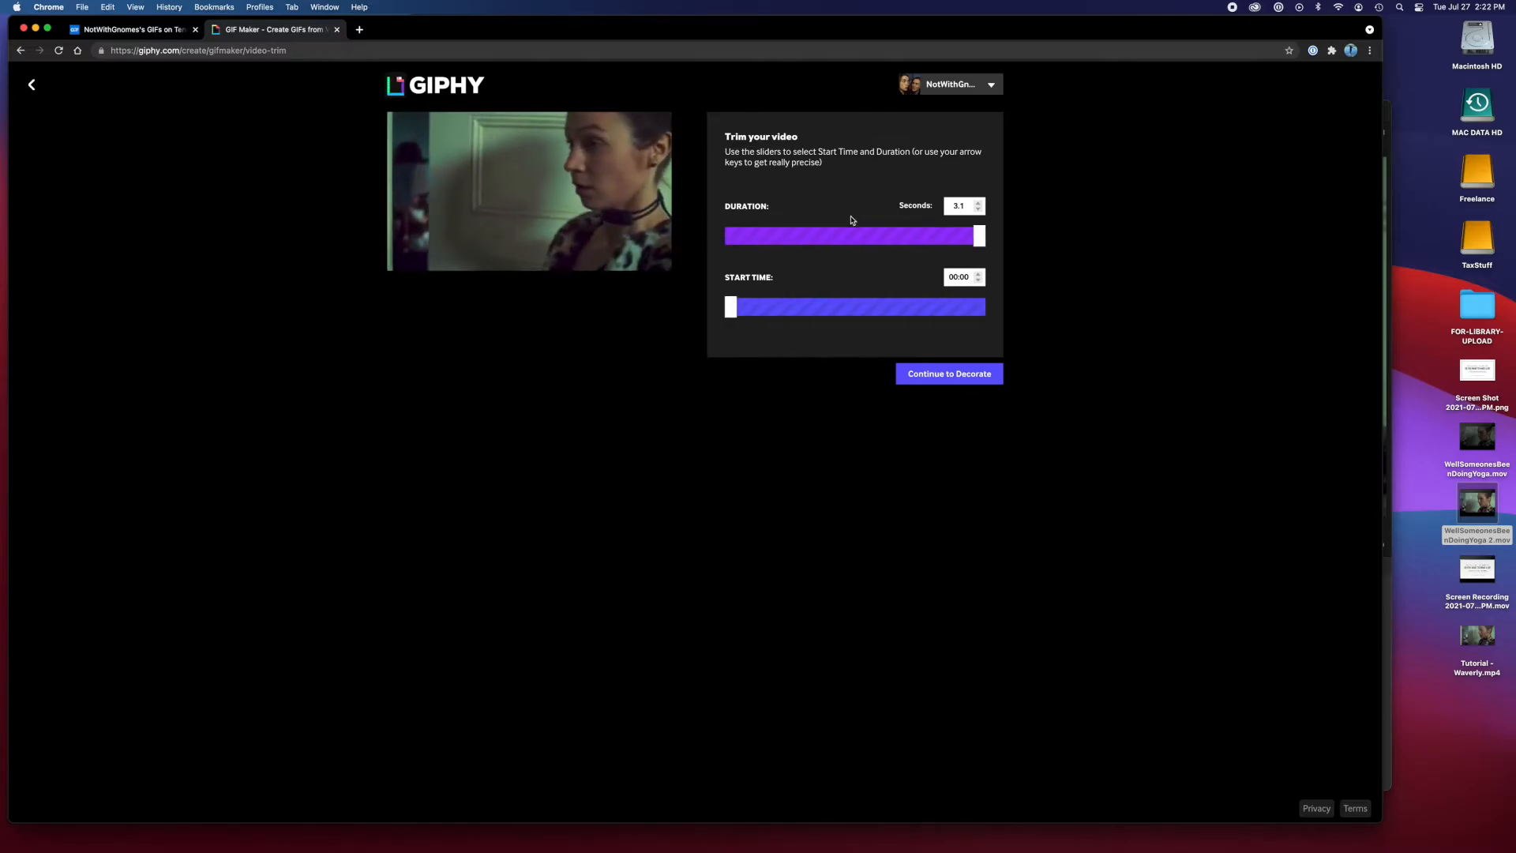
{"action": "left_click", "coordinate": [938, 375]}
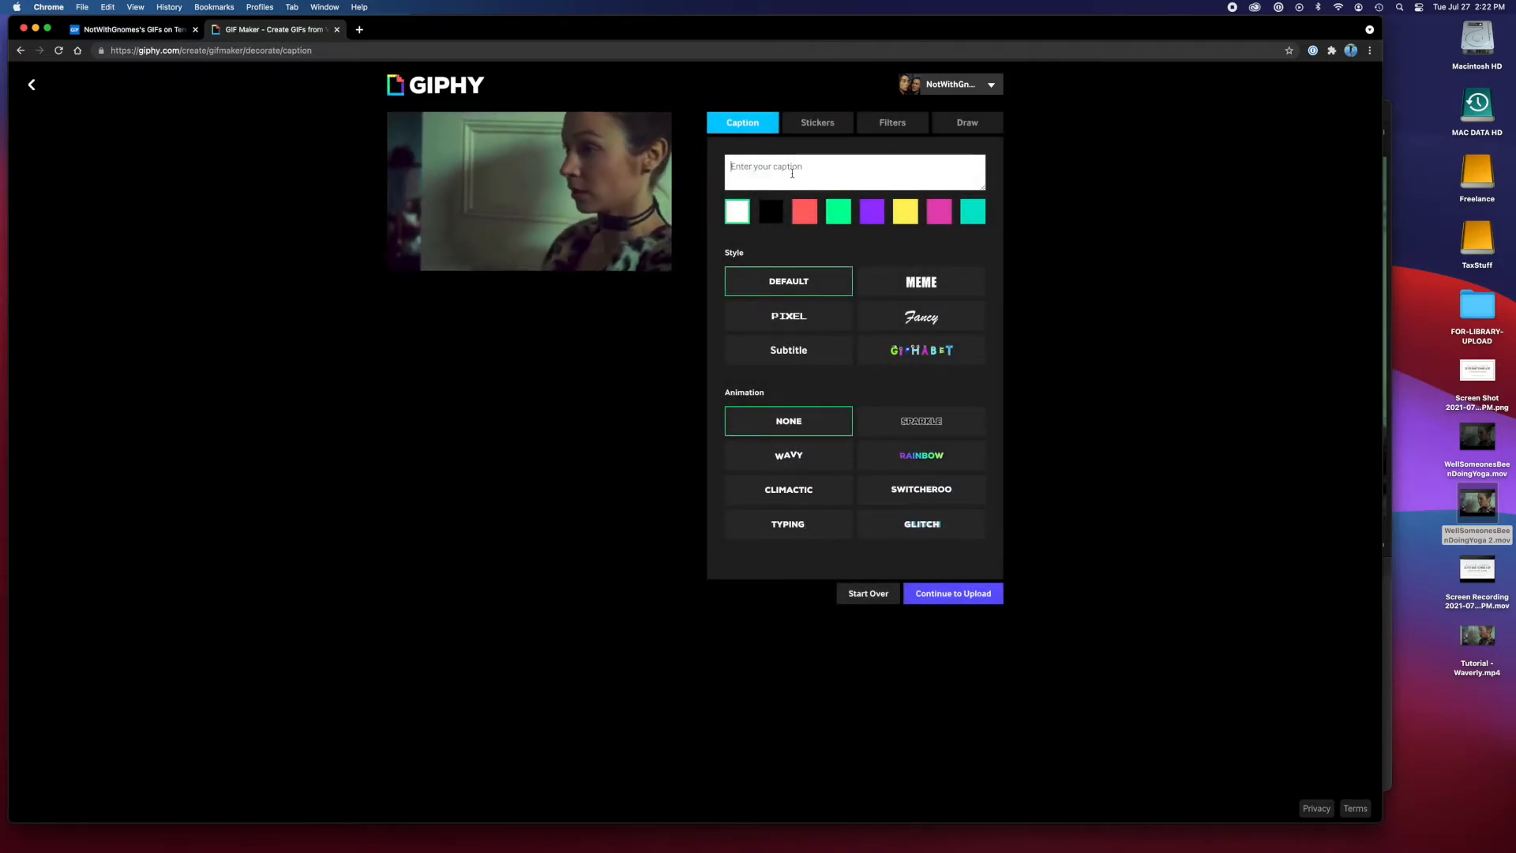
{"action": "type", "text": "well. someone's been doing yoga."}
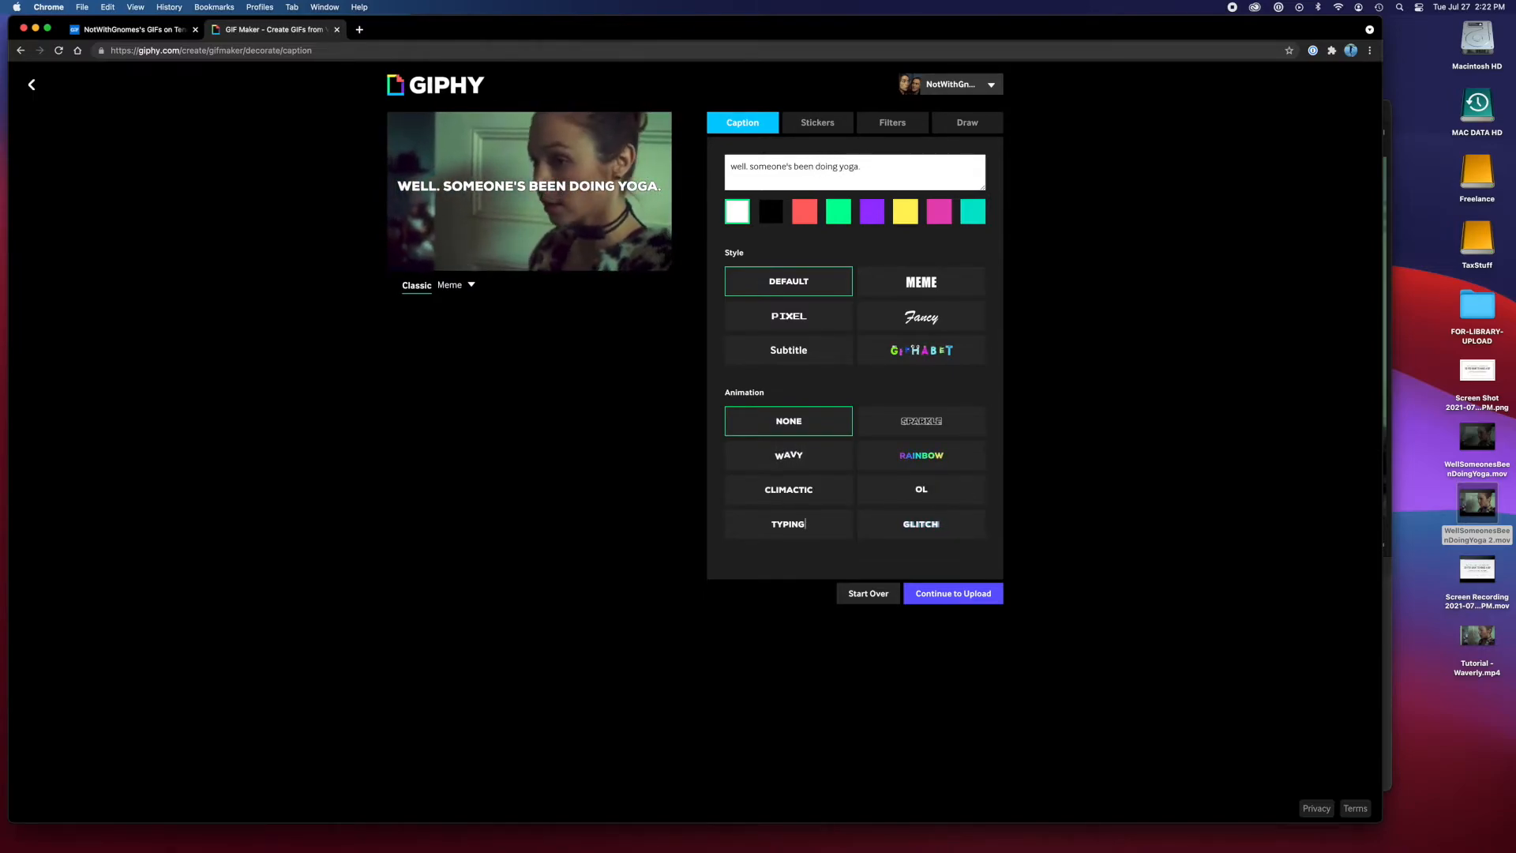
Reposition the caption at the bottom of the picture and add the tag "yoga" to the GIF's upload details
{"action": "left_click", "coordinate": [949, 599]}
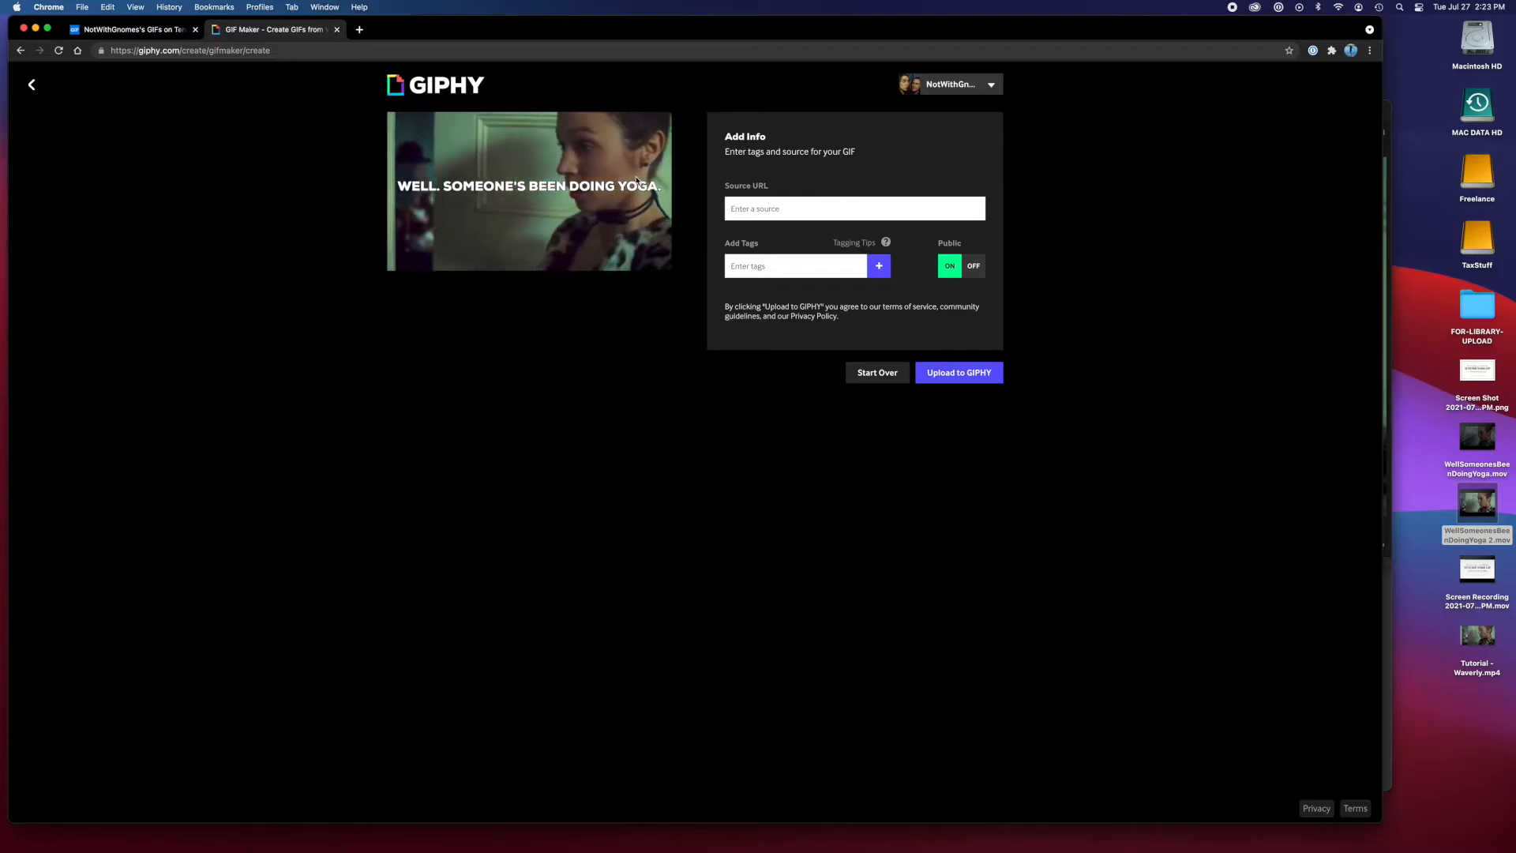
{"action": "left_click", "coordinate": [30, 86]}
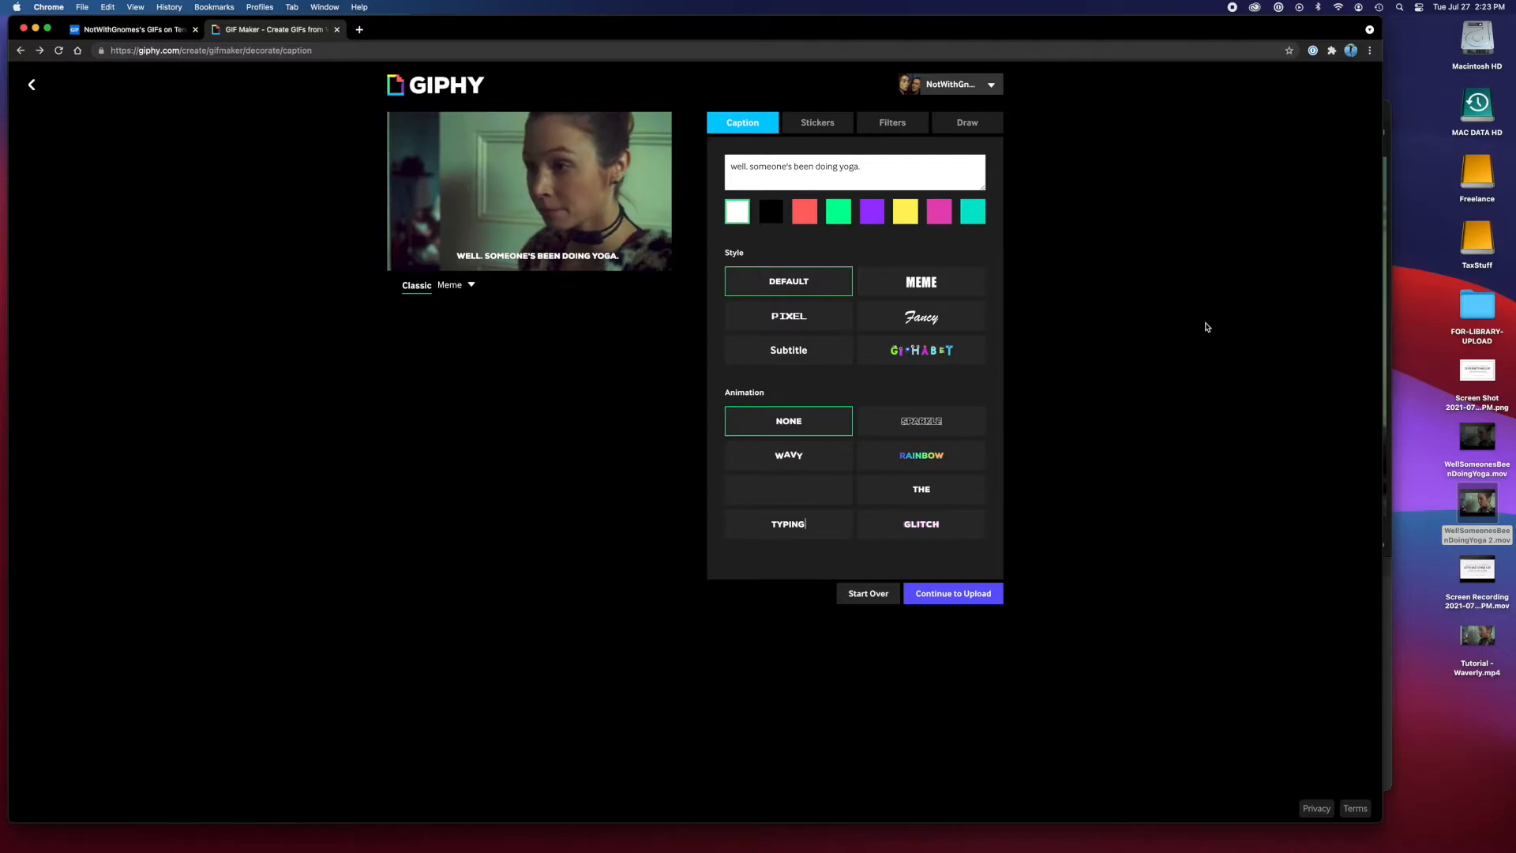
{"action": "left_click", "coordinate": [970, 600]}
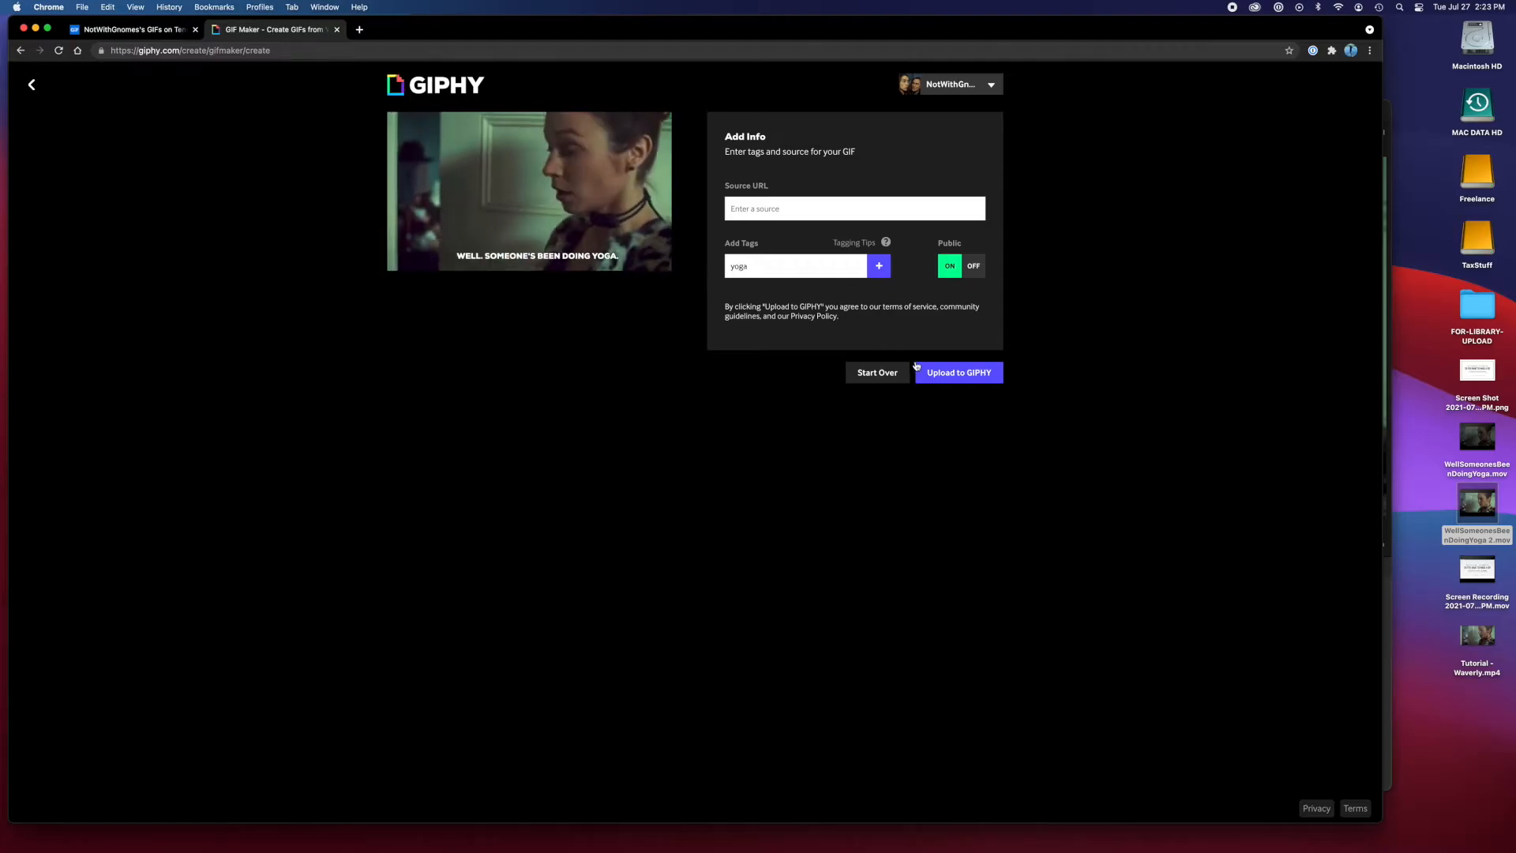
Upload the captioned GIF to GIPHY as public with the tag "yoga" and open the account's channel
{"action": "key", "text": "Return"}
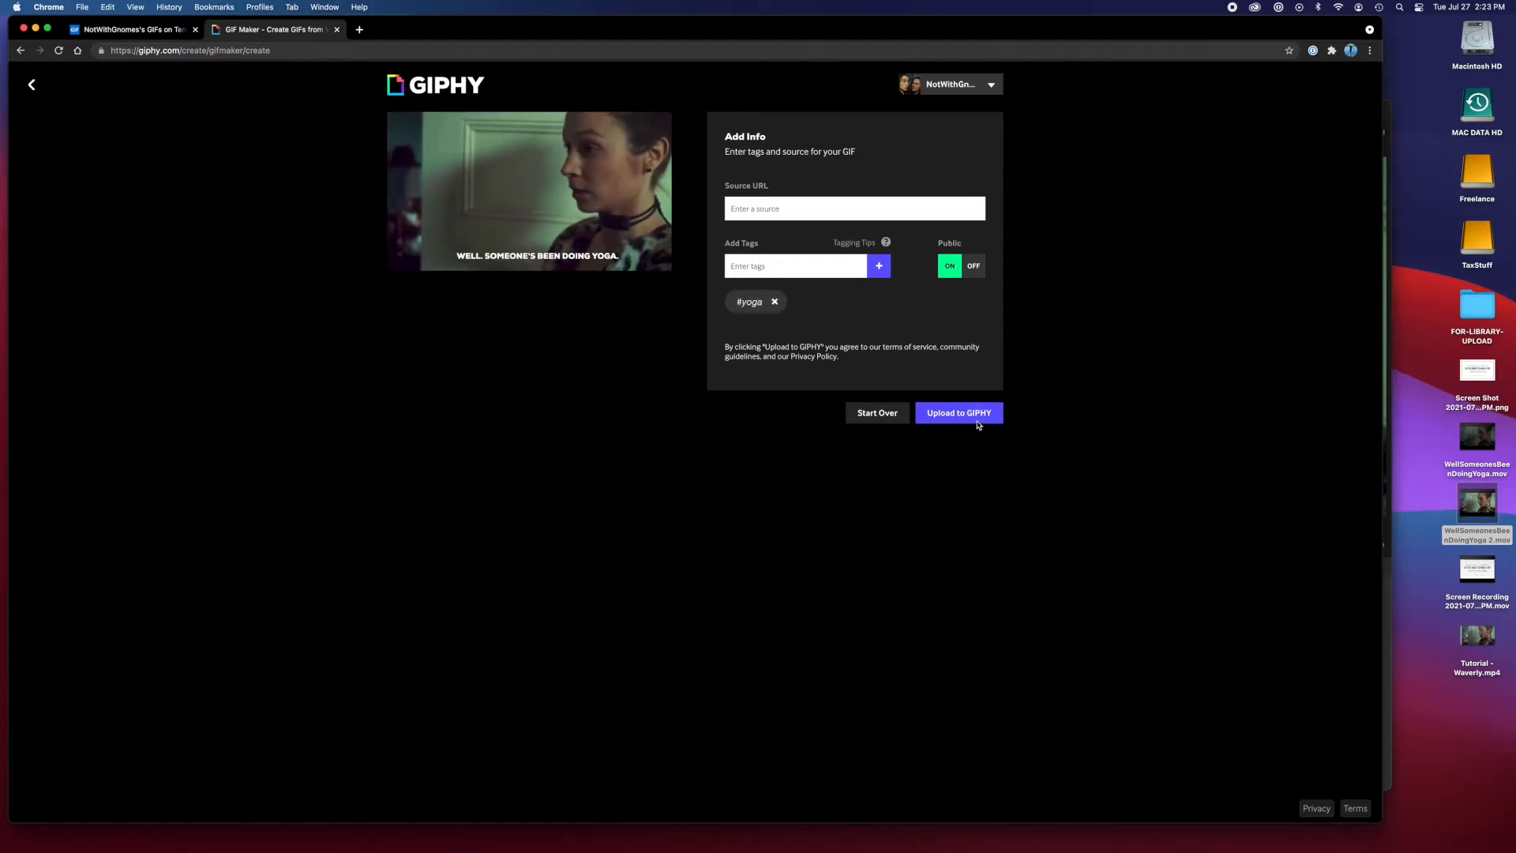
{"action": "left_click", "coordinate": [957, 420]}
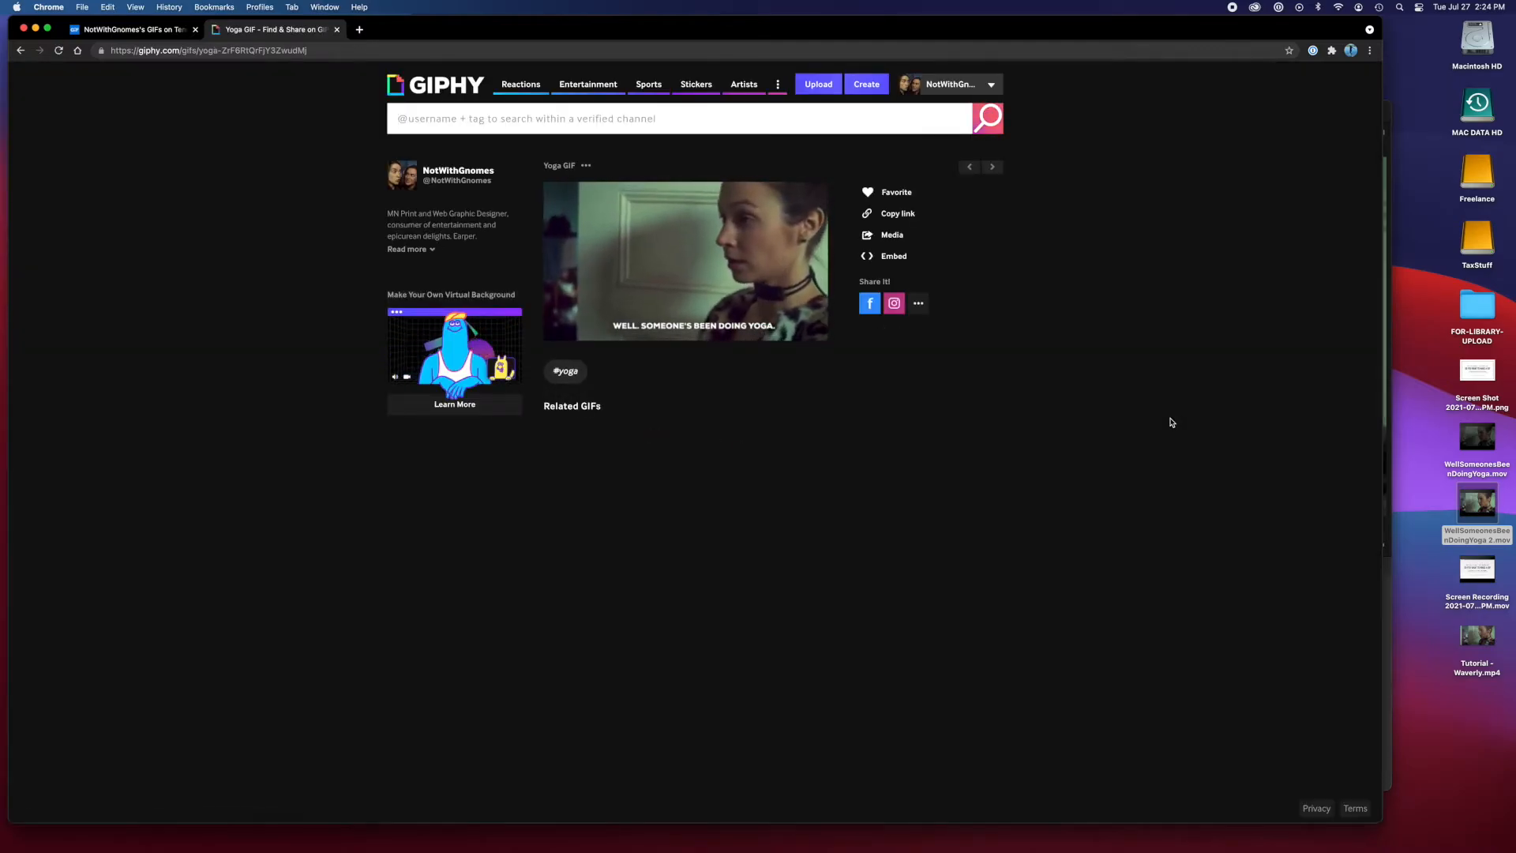
{"action": "left_click", "coordinate": [951, 84]}
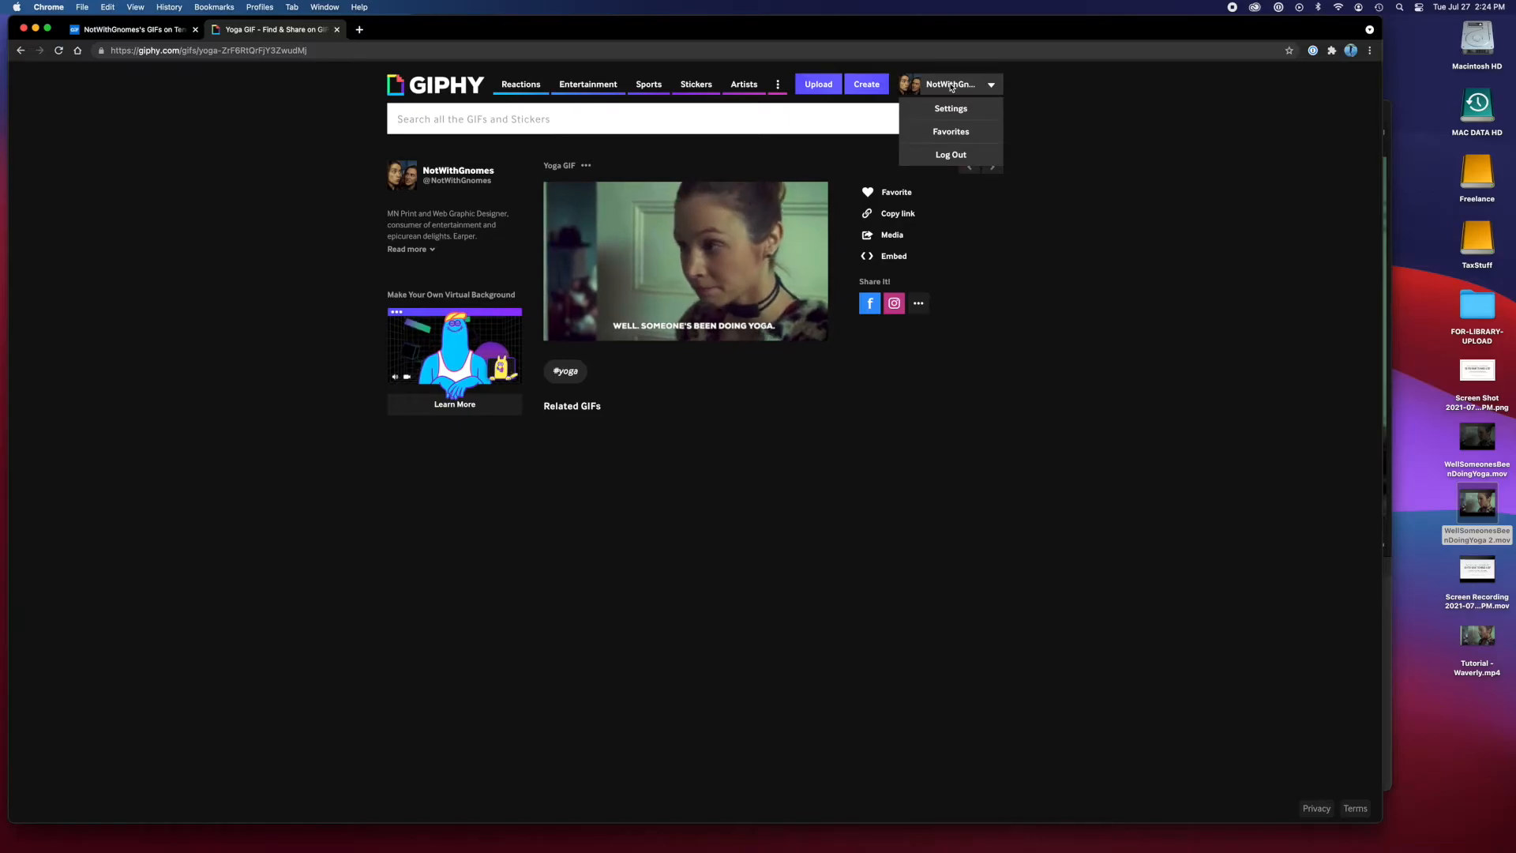
{"action": "left_click", "coordinate": [951, 84]}
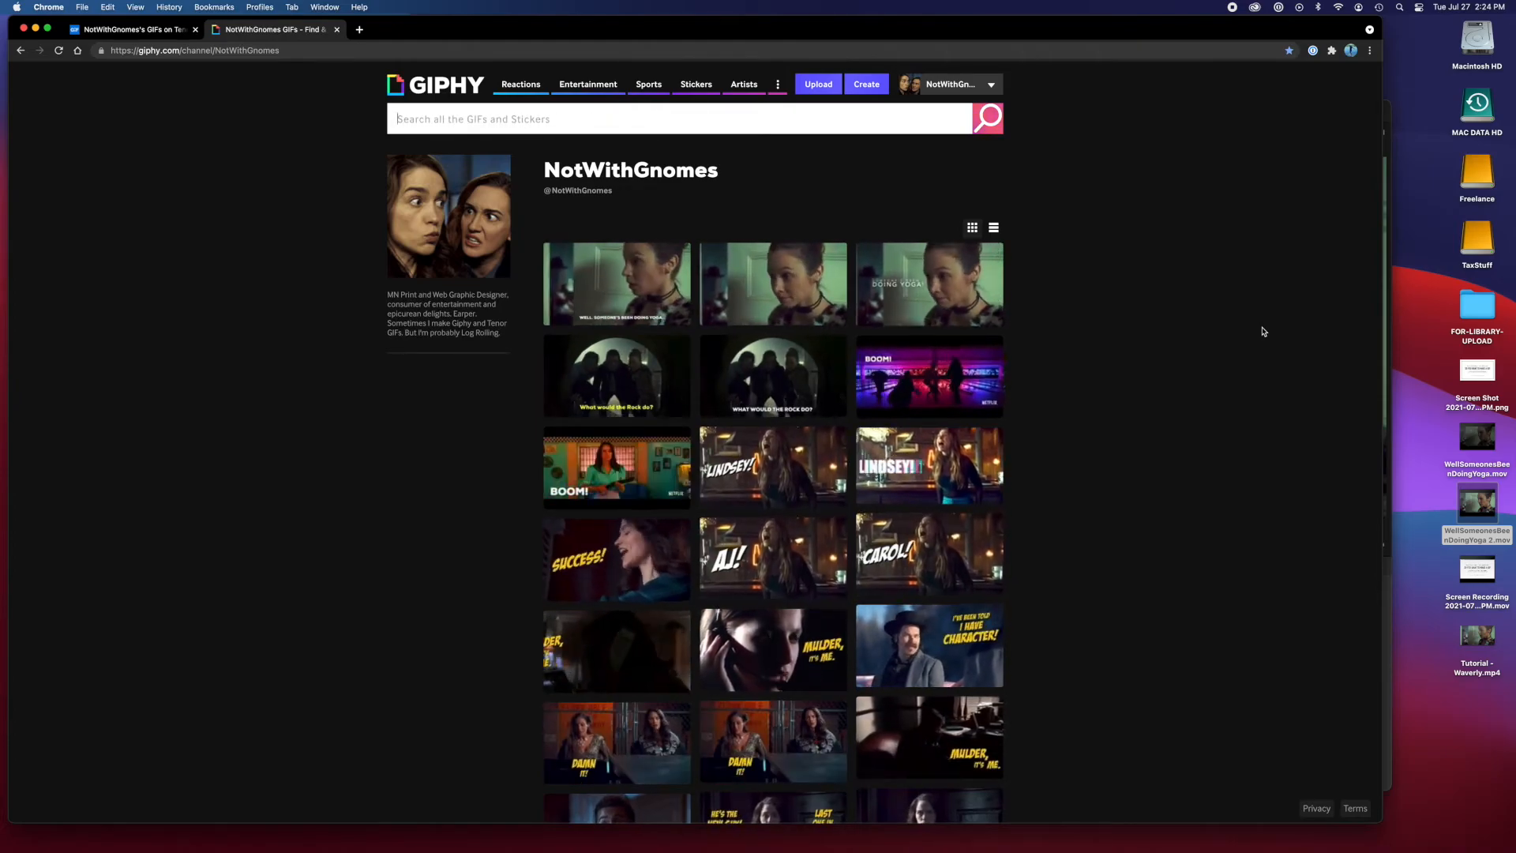
Close the GIPHY channel and Tenor browser tabs and leave Chrome
{"action": "left_click", "coordinate": [337, 30]}
{"action": "left_click", "coordinate": [196, 29]}
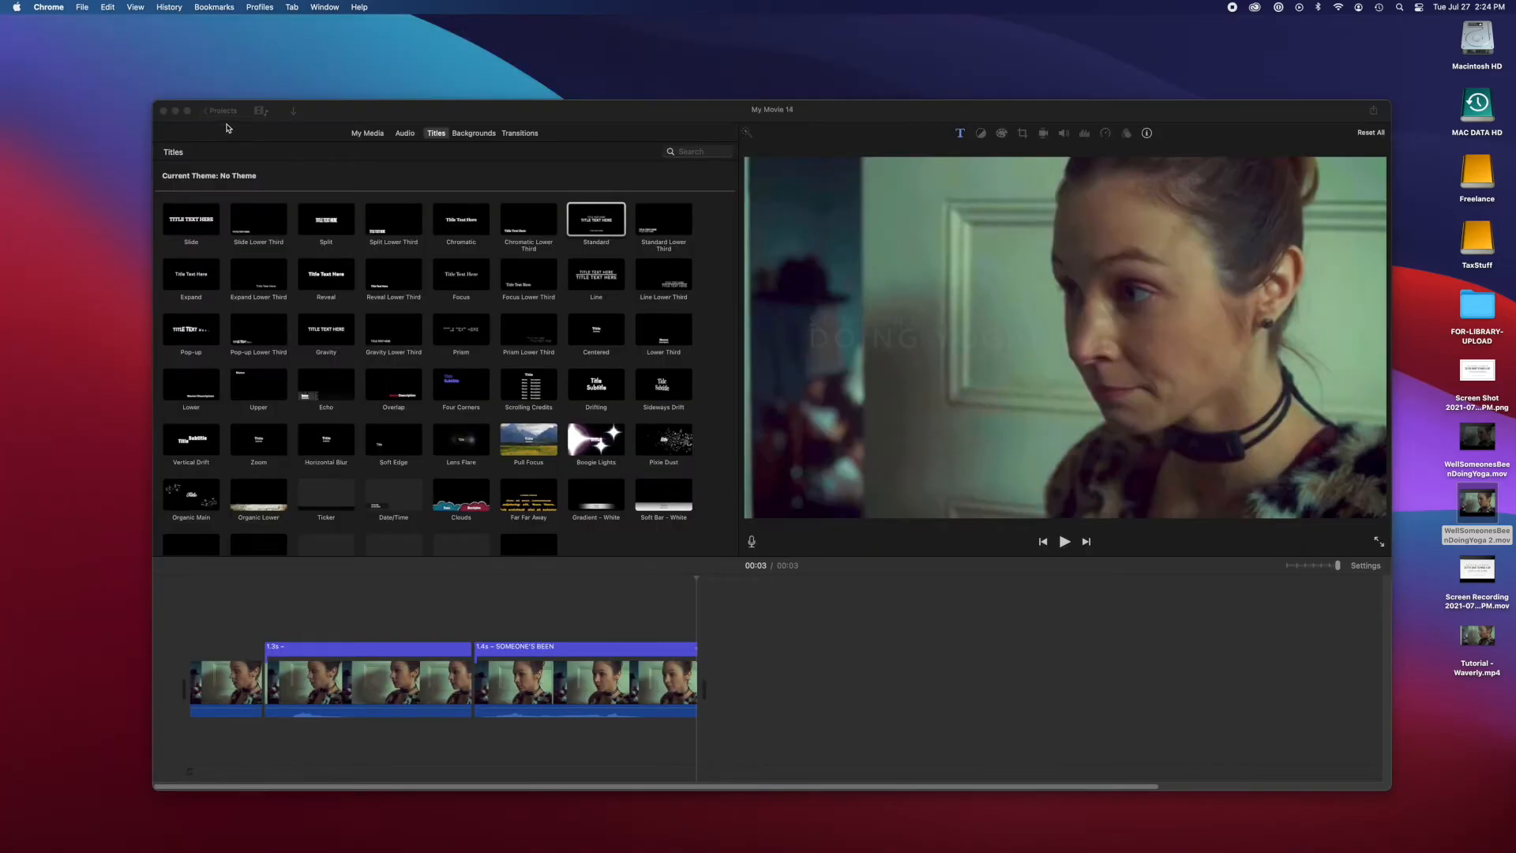
{"action": "left_click", "coordinate": [45, 7]}
{"action": "left_click", "coordinate": [48, 150]}
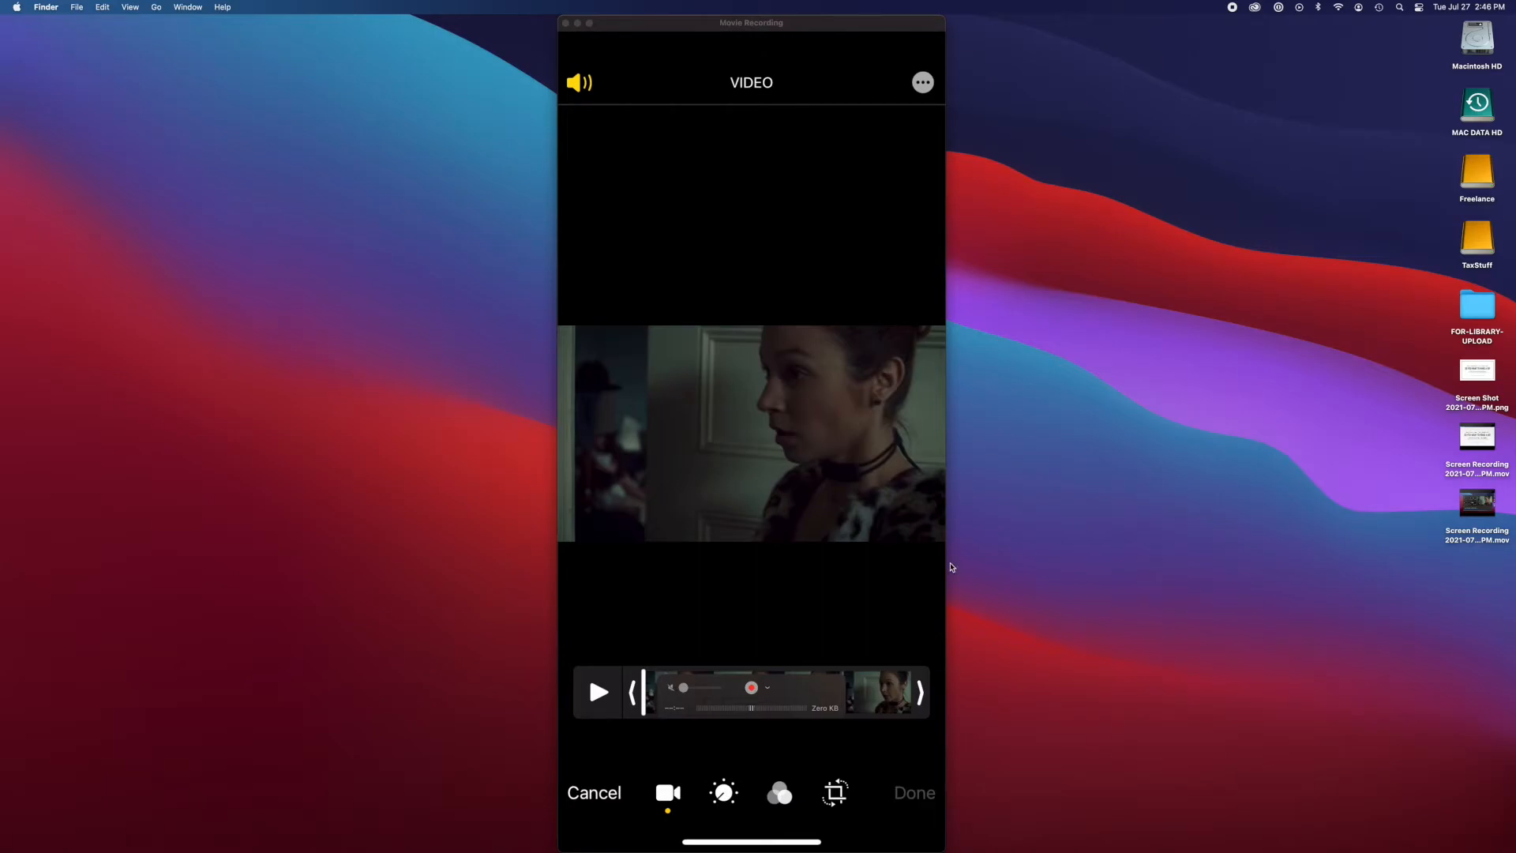
Clear the QuickTime recording controls from the mirrored phone screen and brighten the clip in the phone's video editor
{"action": "left_click", "coordinate": [940, 620]}
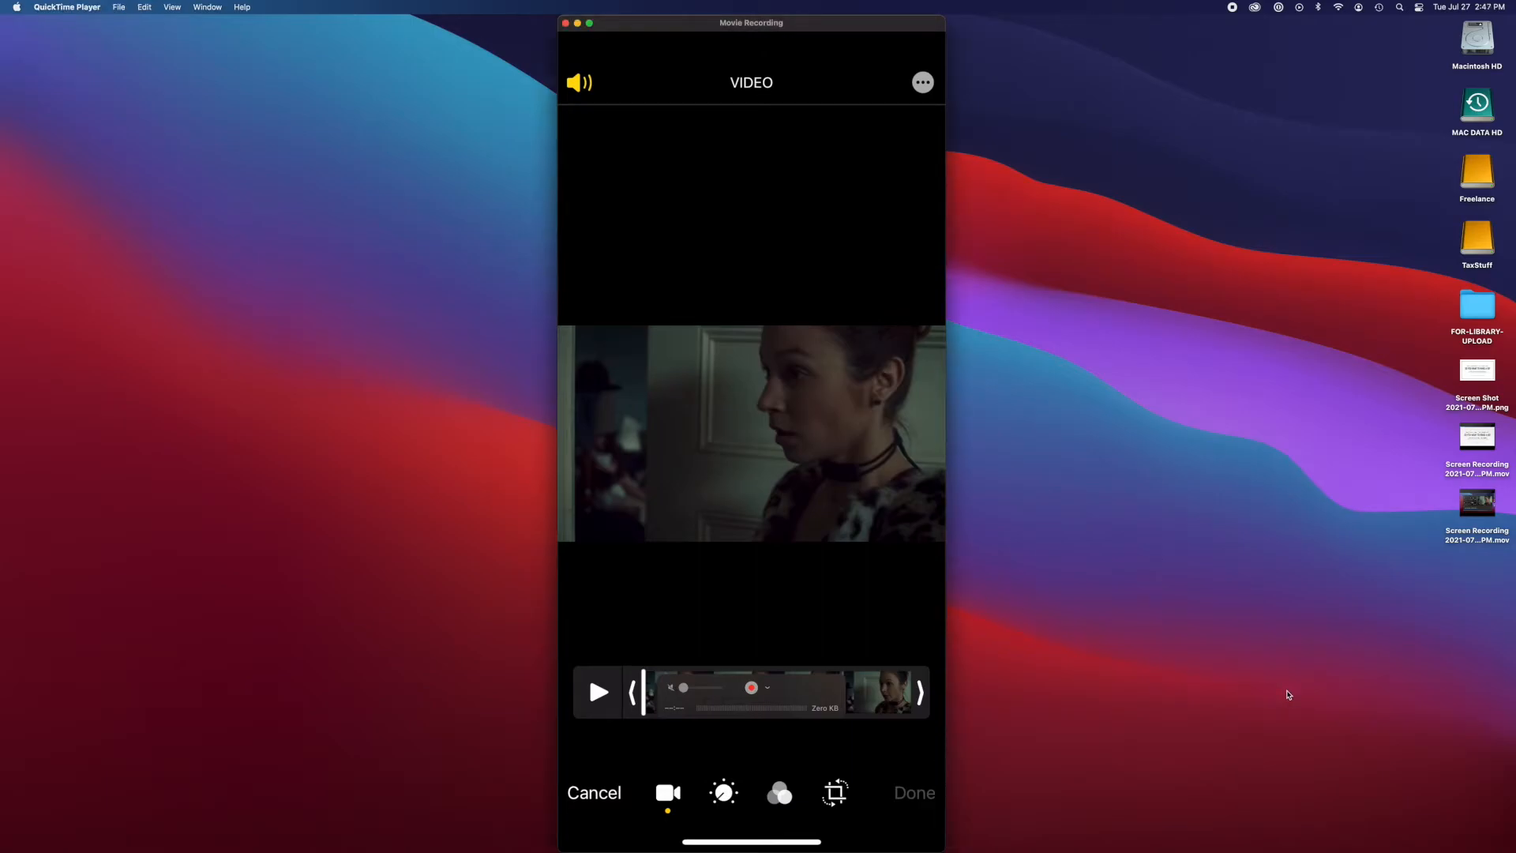
{"action": "left_click", "coordinate": [1214, 120]}
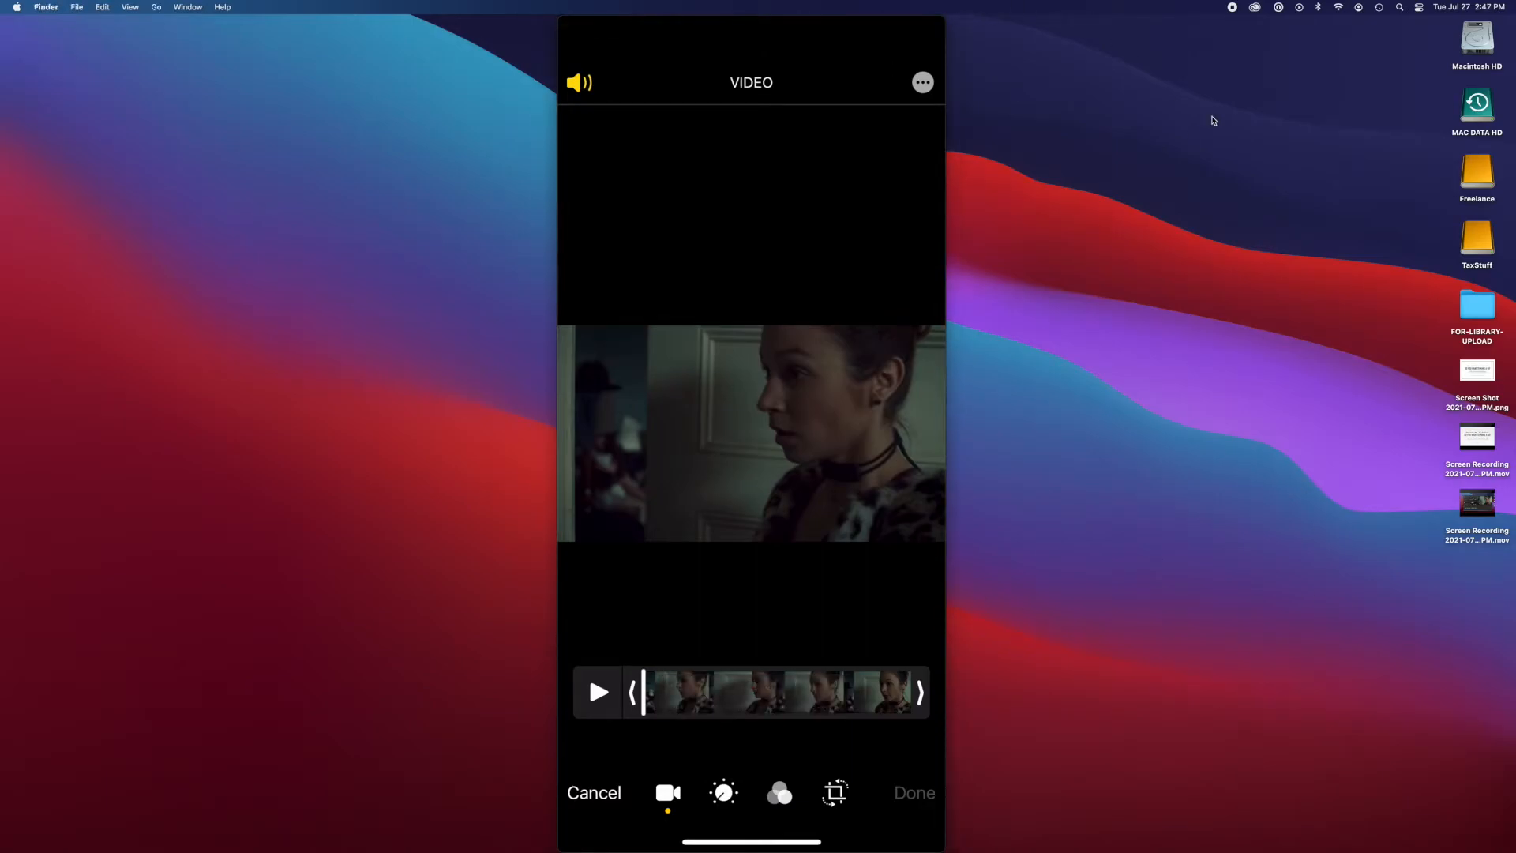
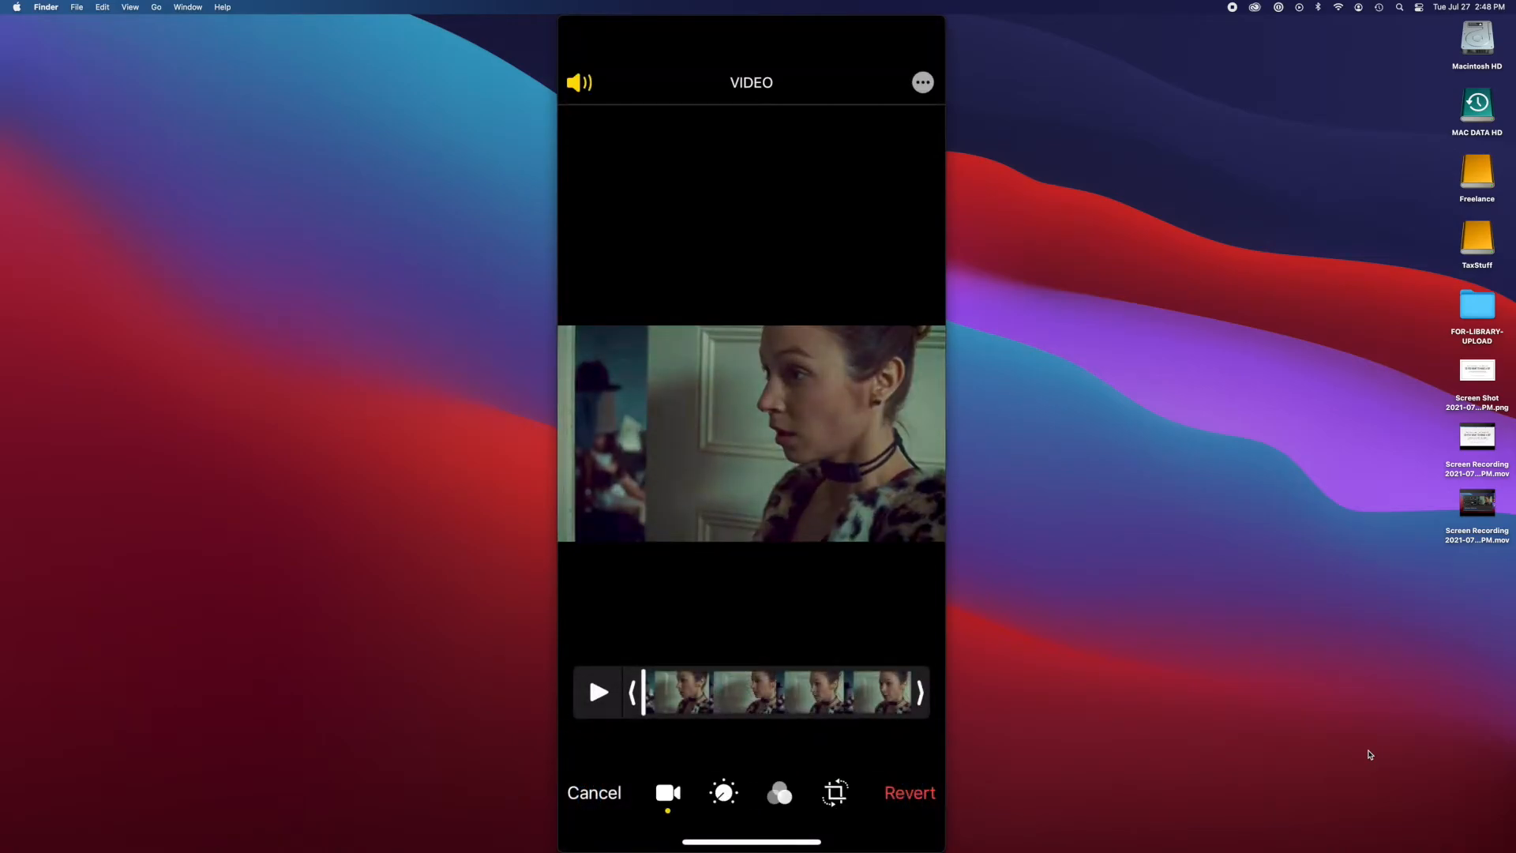
{"action": "mouse_move", "coordinate": [888, 792]}
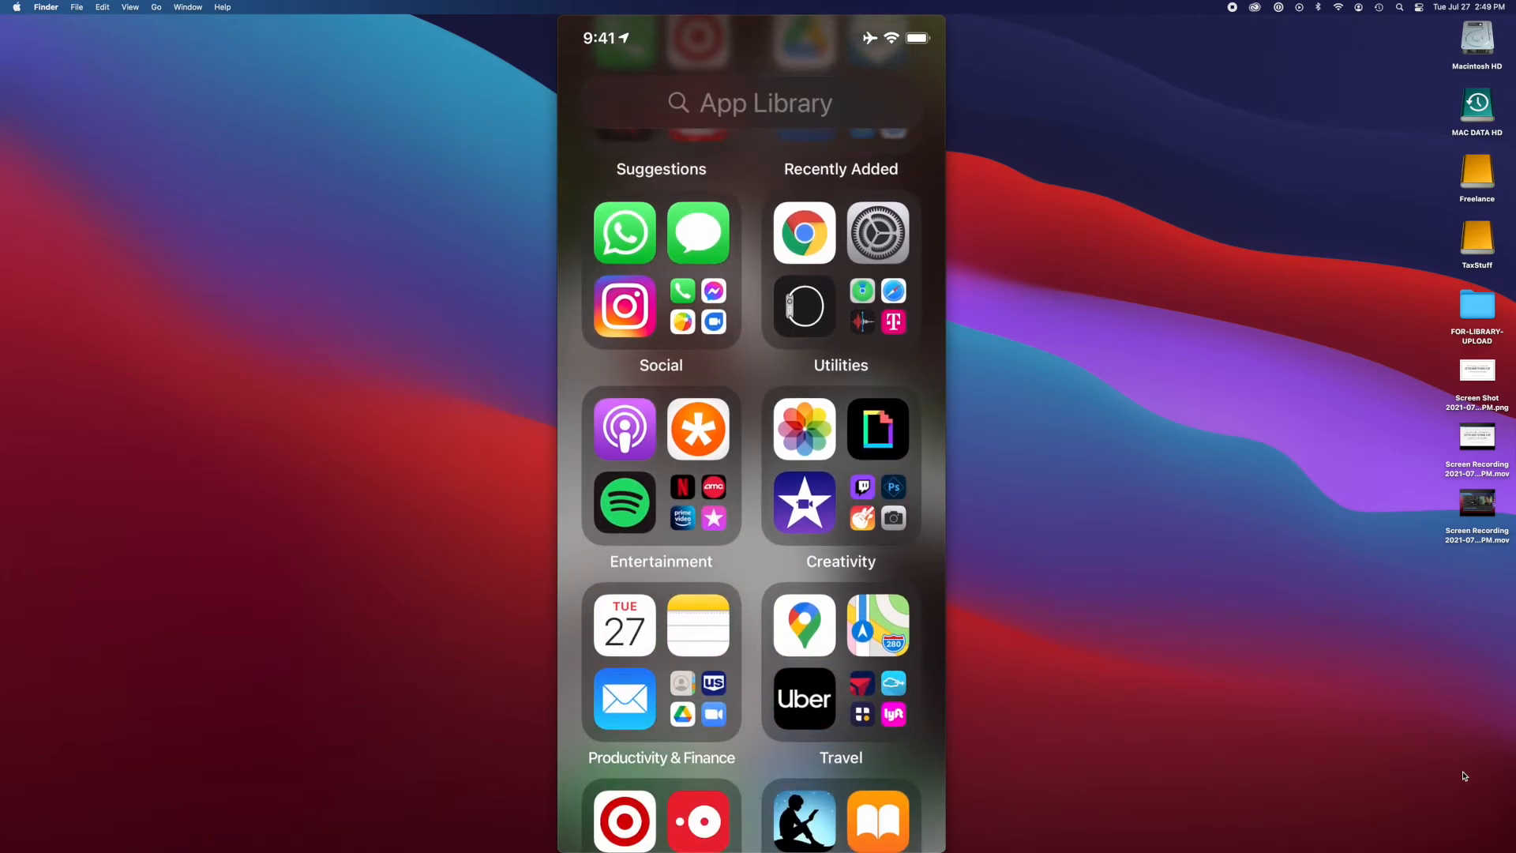
Switch to iMovie on the phone, place the brightened clip in a new movie project and split it on the timeline
{"action": "mouse_move", "coordinate": [772, 514]}
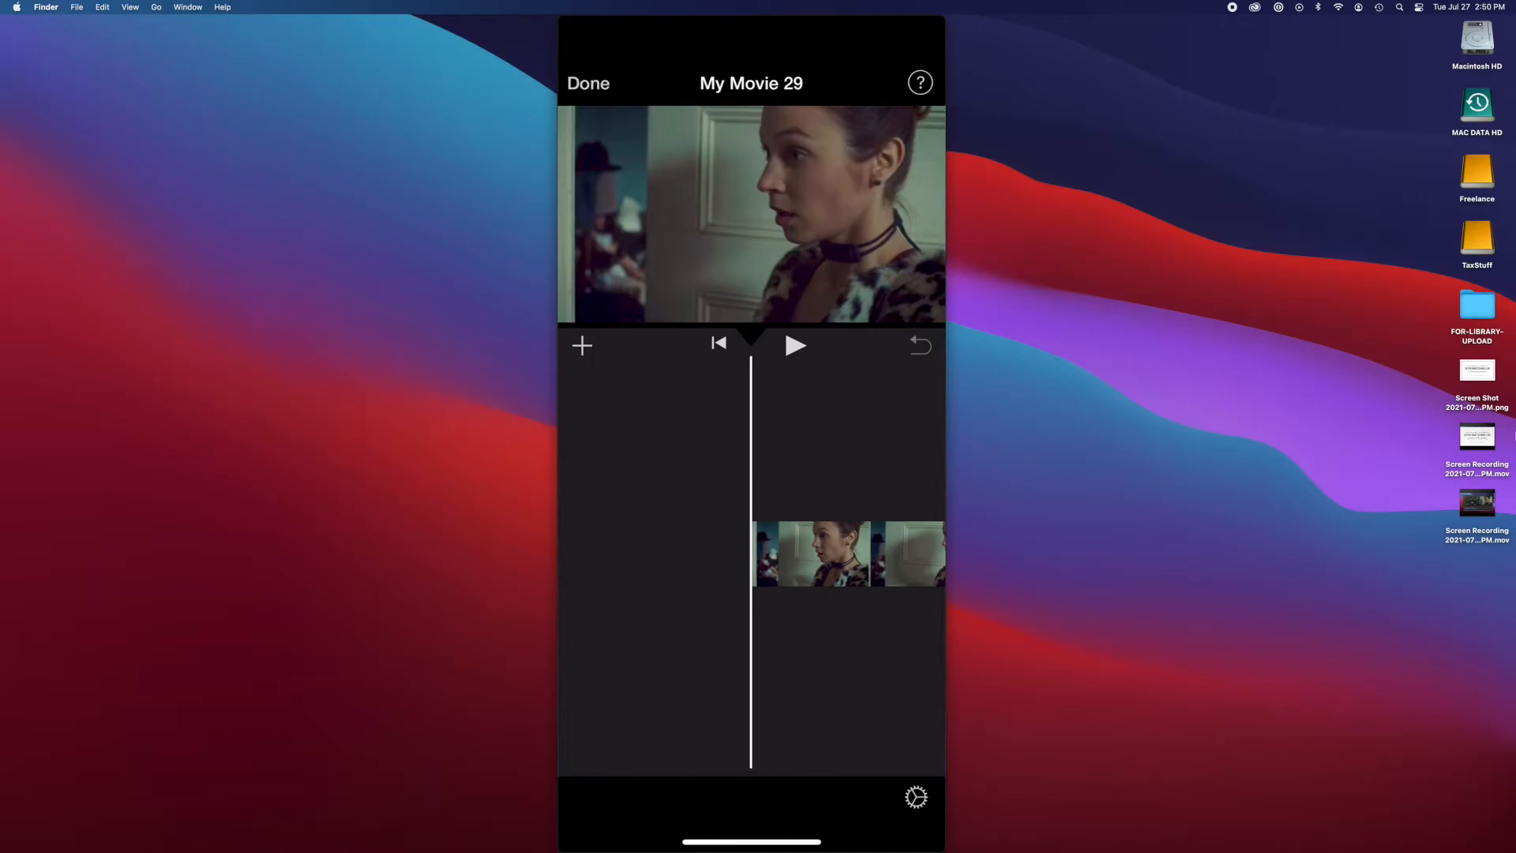
{"action": "scroll", "coordinate": [789, 554], "scroll_direction": "right", "scroll_amount": 2}
{"action": "scroll", "coordinate": [790, 554], "scroll_direction": "left", "scroll_amount": 2}
{"action": "scroll", "coordinate": [789, 554], "scroll_direction": "right", "scroll_amount": 1}
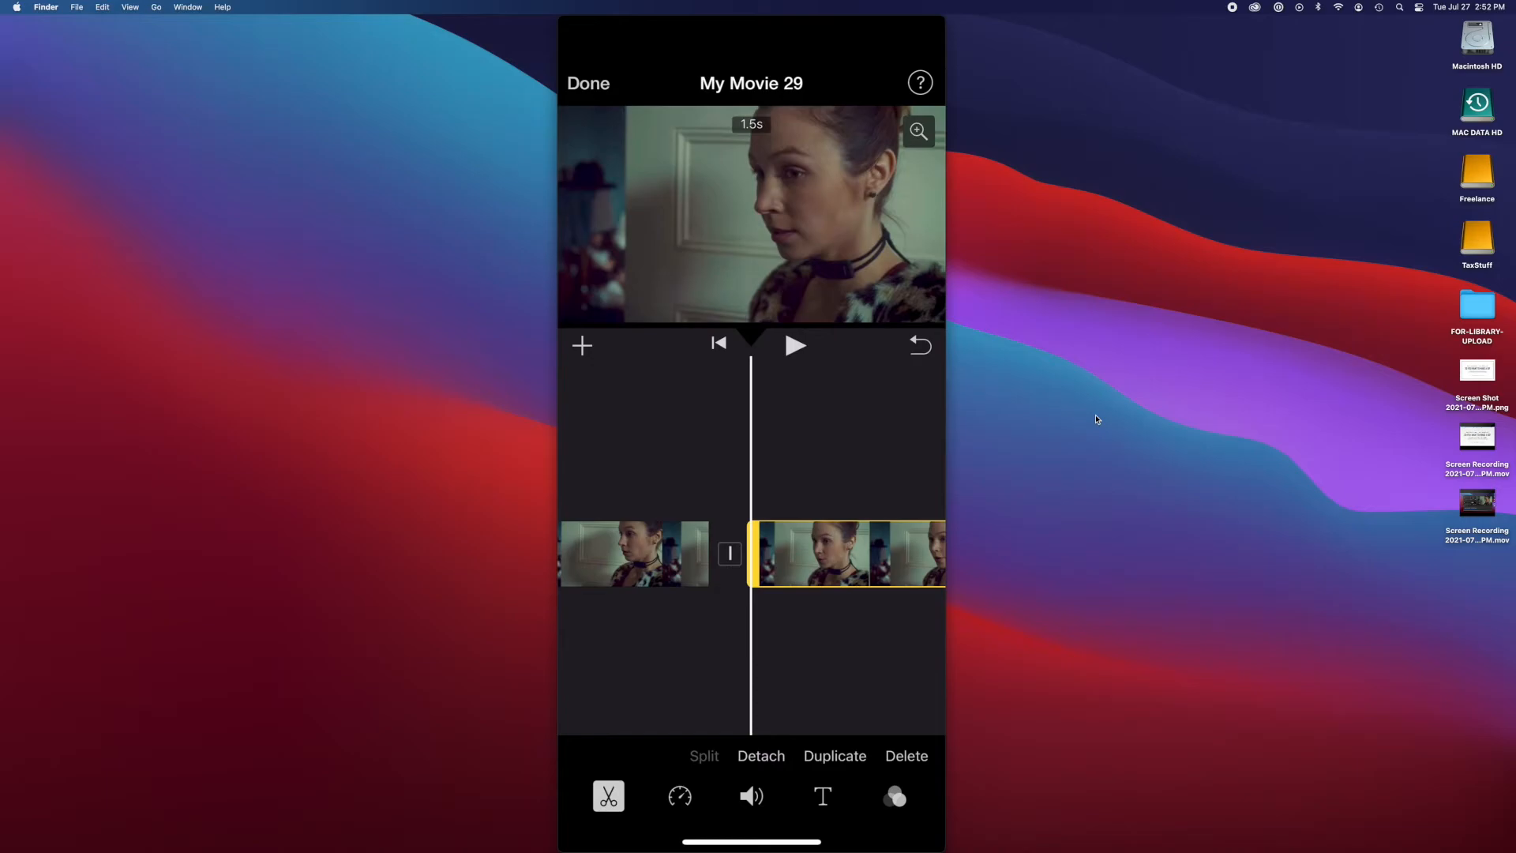
Add a Standard title reading "WELL!" to the middle clip and position it fully inside the picture, beside the woman's face
{"action": "mouse_move", "coordinate": [860, 563]}
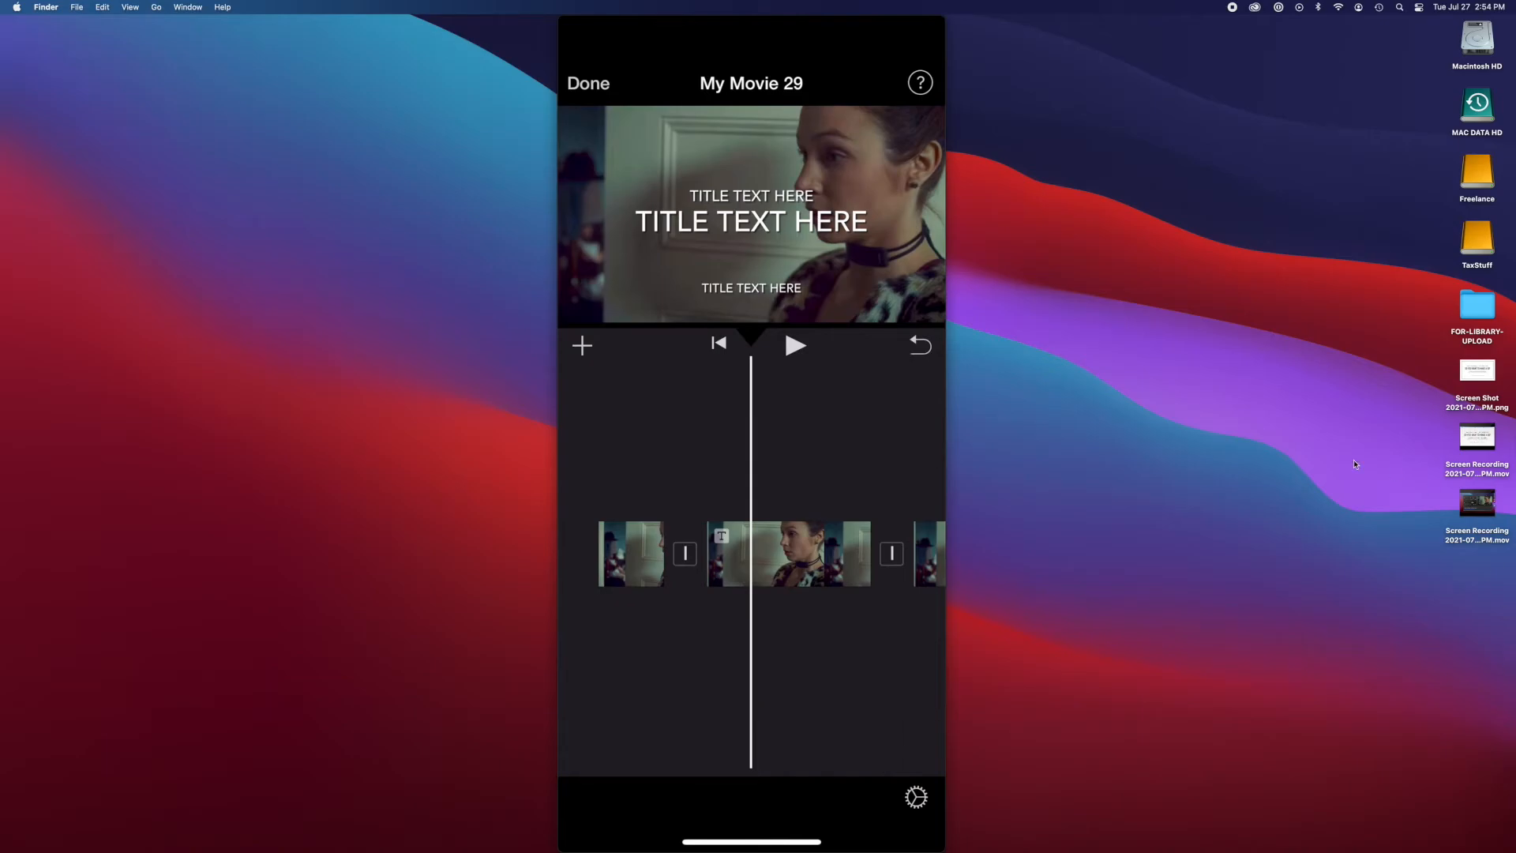
{"action": "mouse_move", "coordinate": [724, 152]}
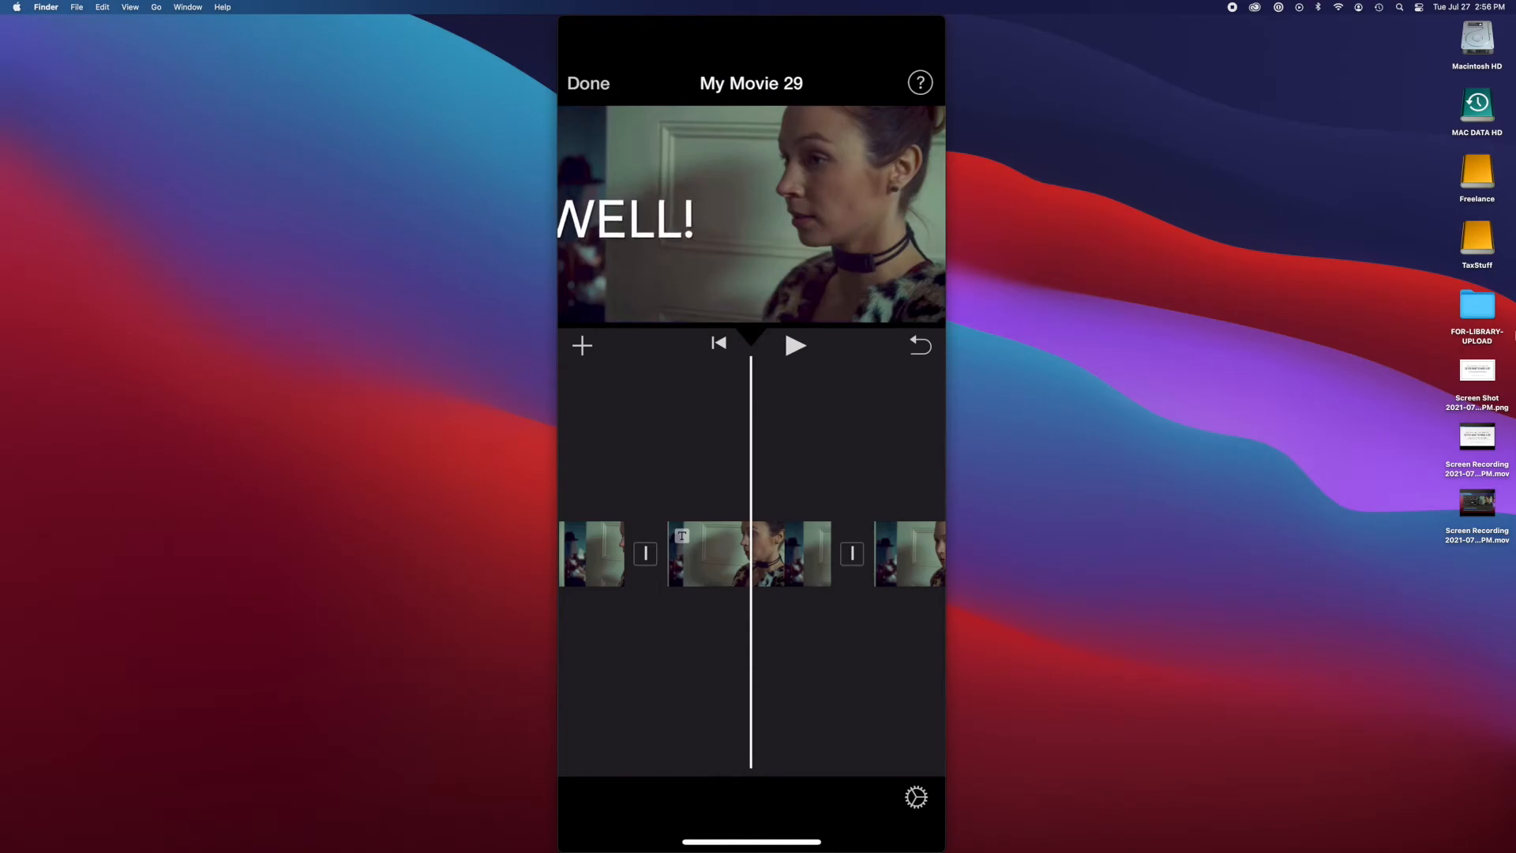
{"action": "left_click", "coordinate": [623, 220]}
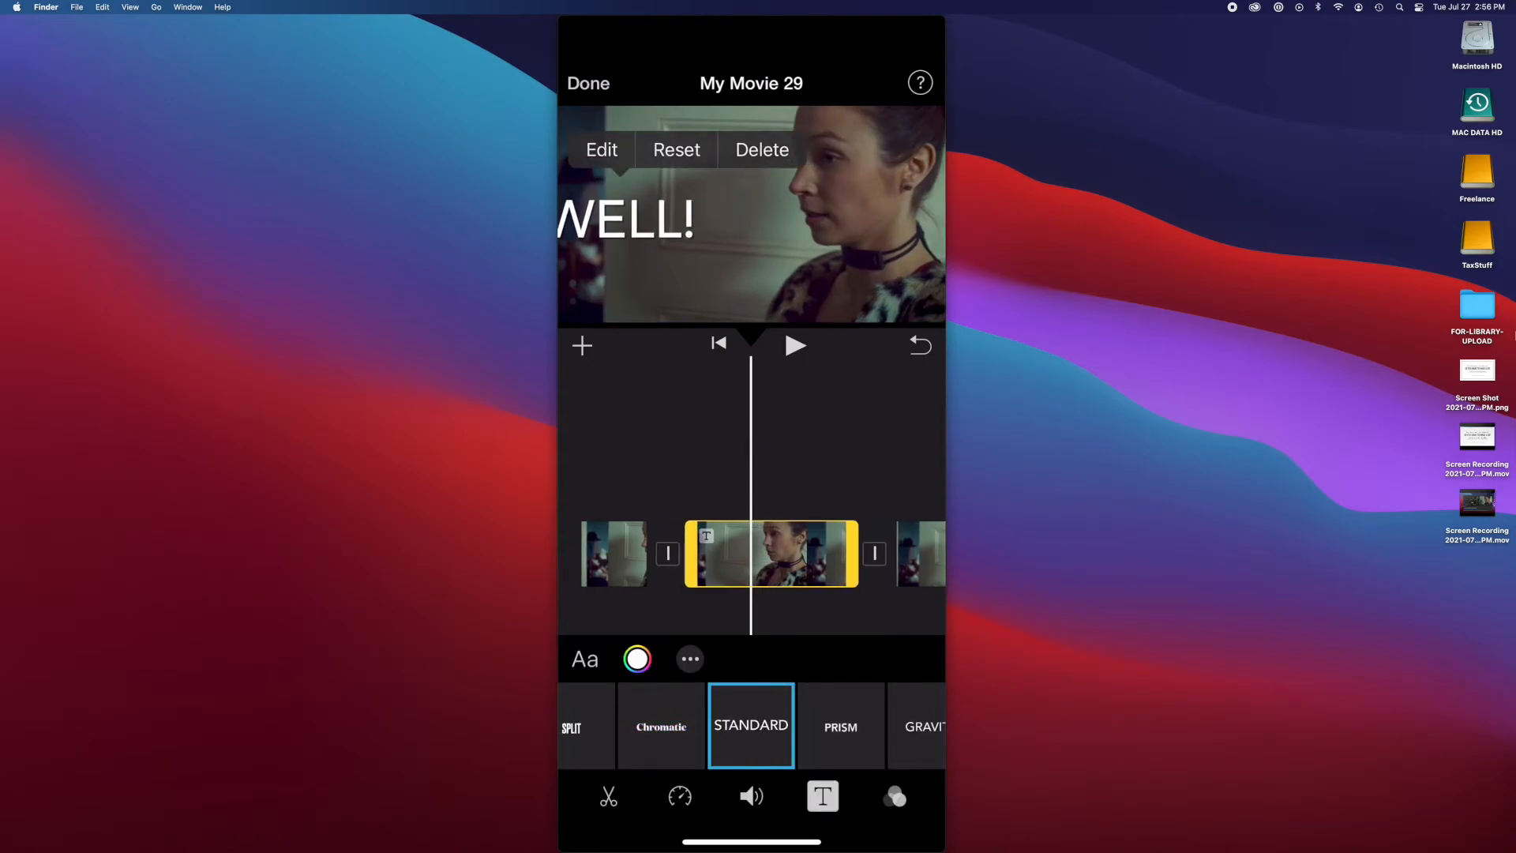
{"action": "mouse_move", "coordinate": [620, 219]}
{"action": "left_mouse_down"}
{"action": "mouse_move", "coordinate": [681, 227]}
{"action": "mouse_move", "coordinate": [646, 218]}
{"action": "left_mouse_up"}
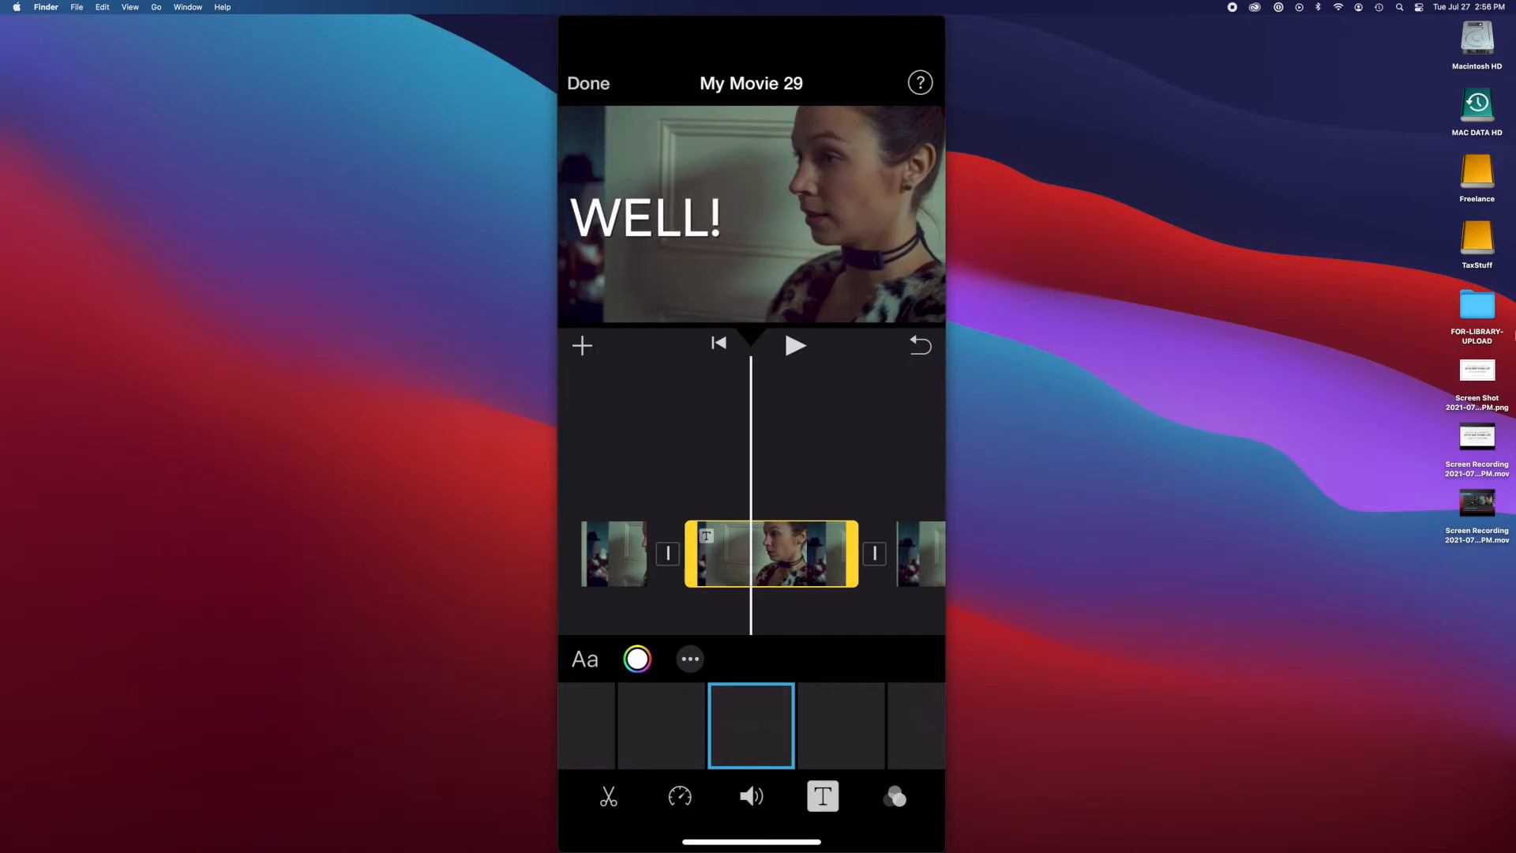
Play the movie project from the beginning to check the "WELL!" title and the clip sequence
{"action": "left_click", "coordinate": [794, 345]}
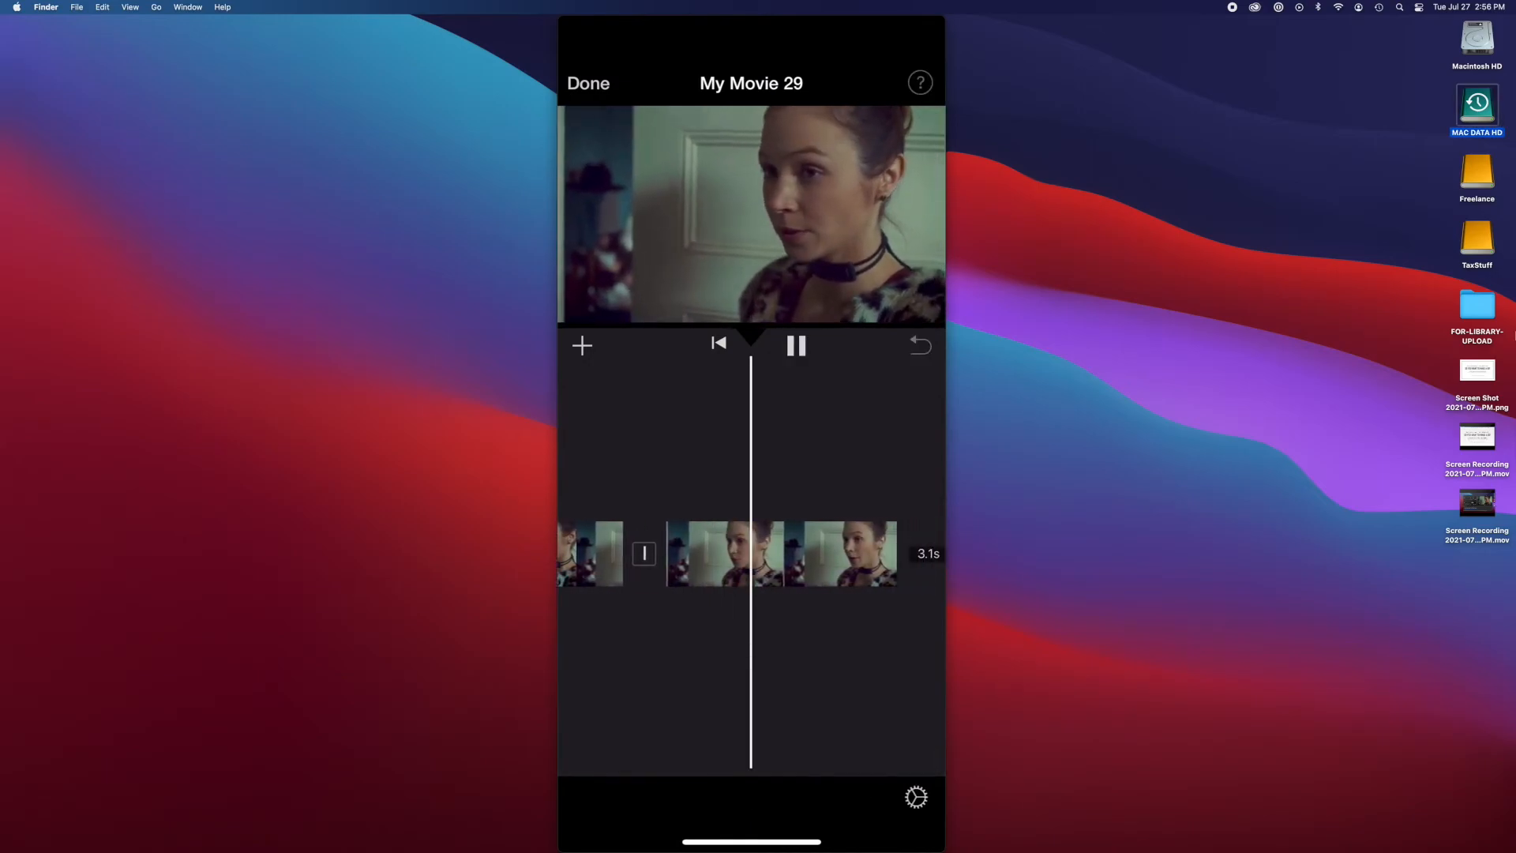
{"action": "left_click_drag", "start_coordinate": [671, 553], "coordinate": [900, 554]}
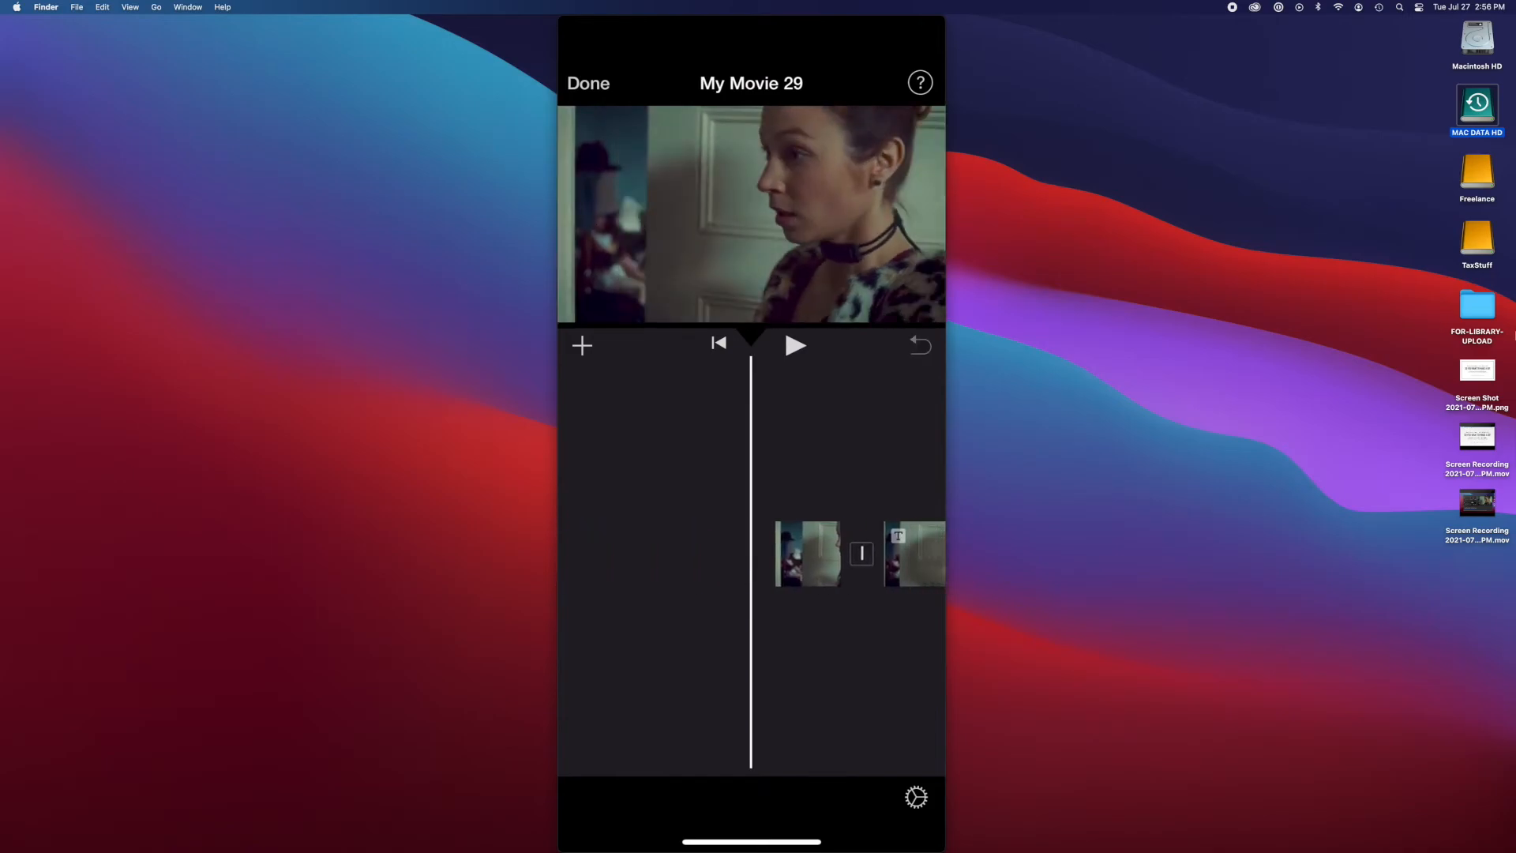
{"action": "left_click", "coordinate": [795, 345]}
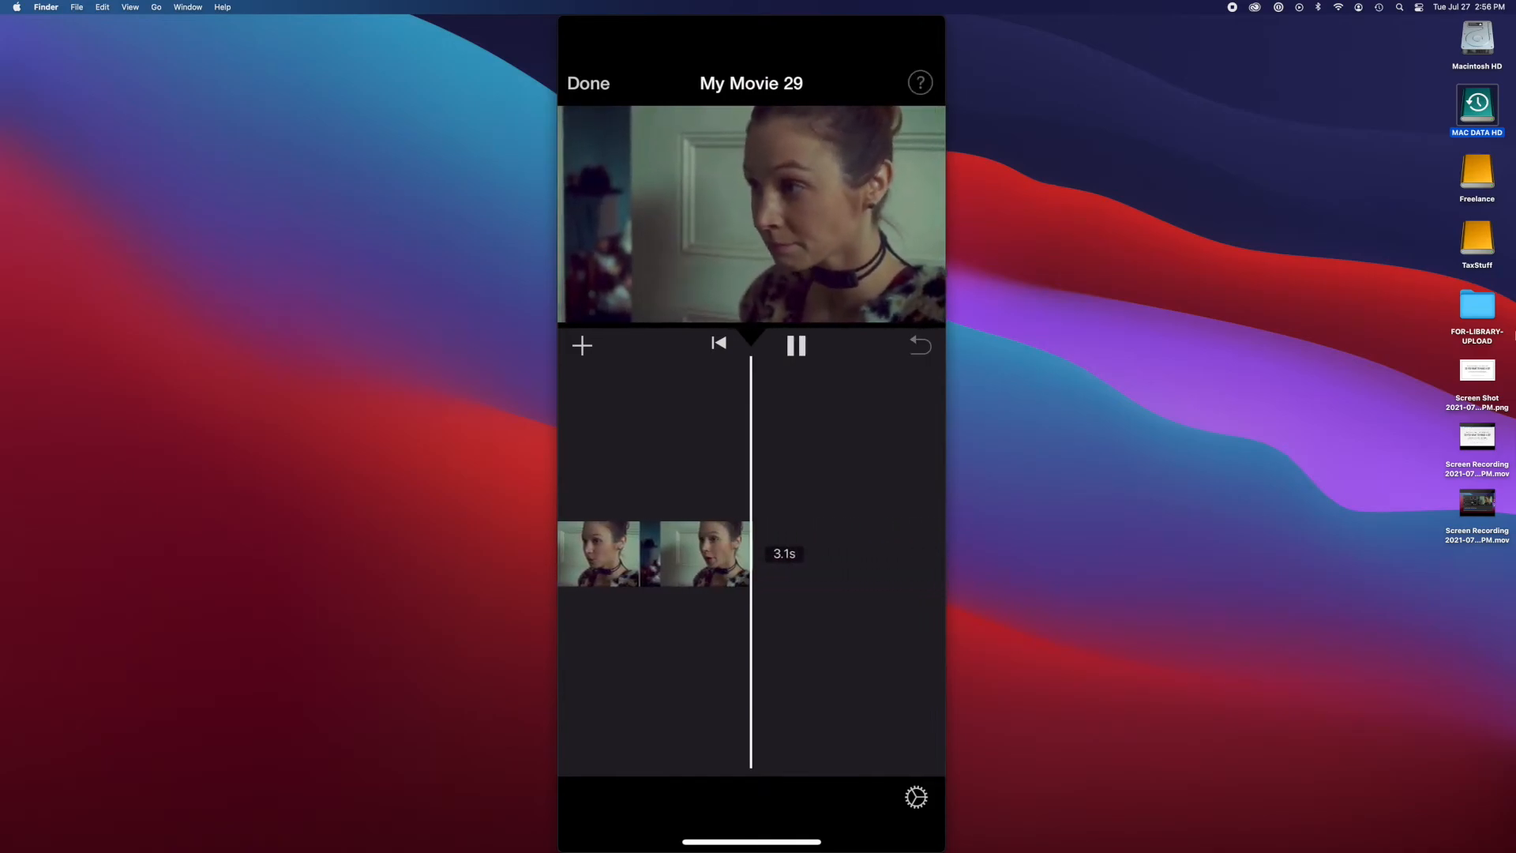
Add a Standard title to the last clip and reopen the title options of the "WELL!" clip
{"action": "scroll", "coordinate": [750, 554], "scroll_direction": "left", "scroll_amount": 7}
{"action": "scroll", "coordinate": [750, 553], "scroll_direction": "right", "scroll_amount": 3}
{"action": "scroll", "coordinate": [751, 553], "scroll_direction": "right", "scroll_amount": 2}
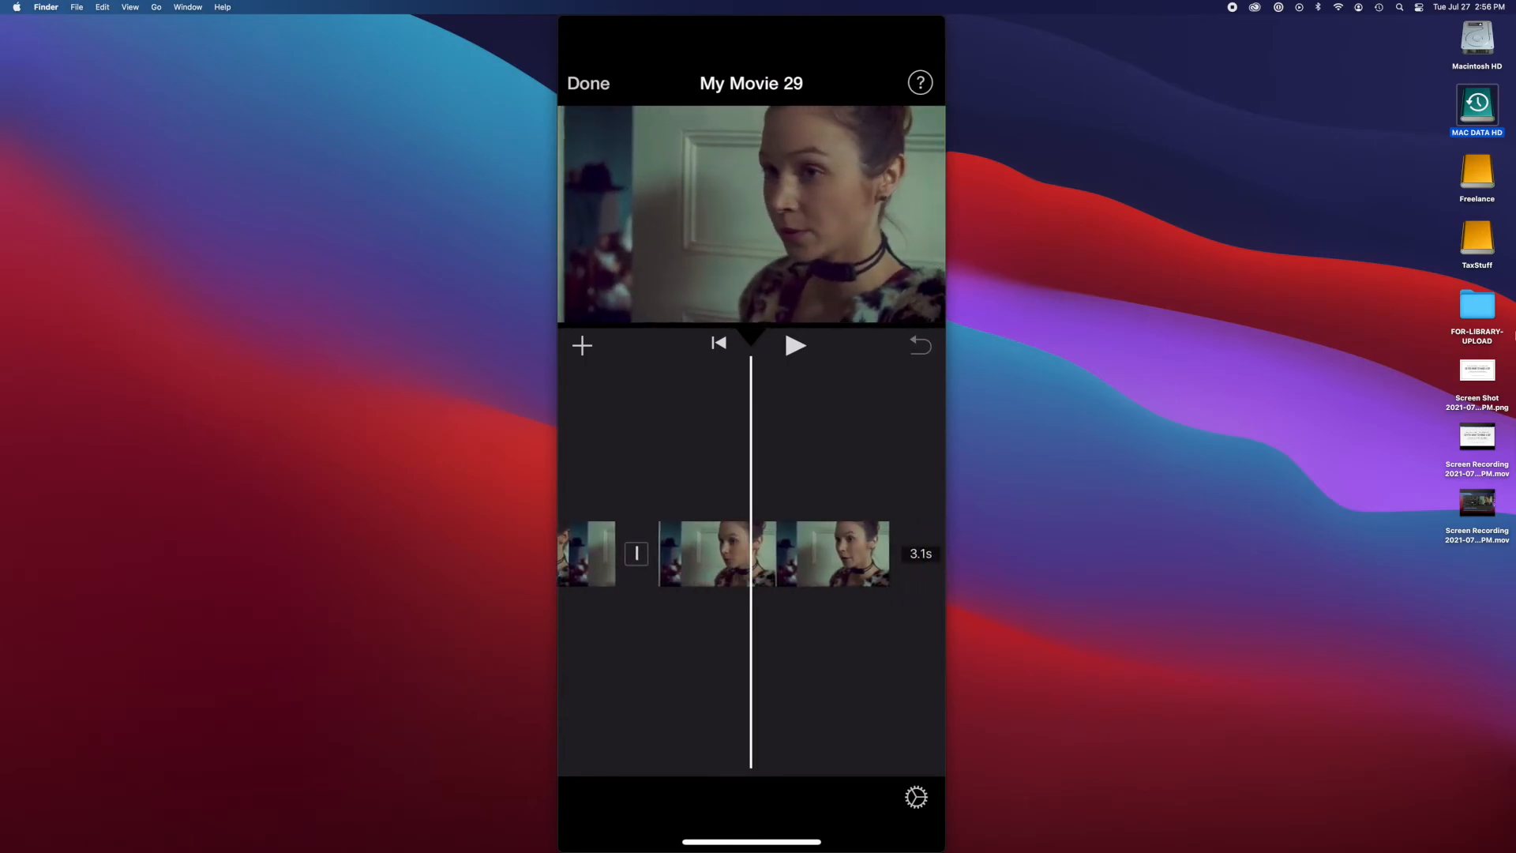
{"action": "left_click", "coordinate": [794, 553]}
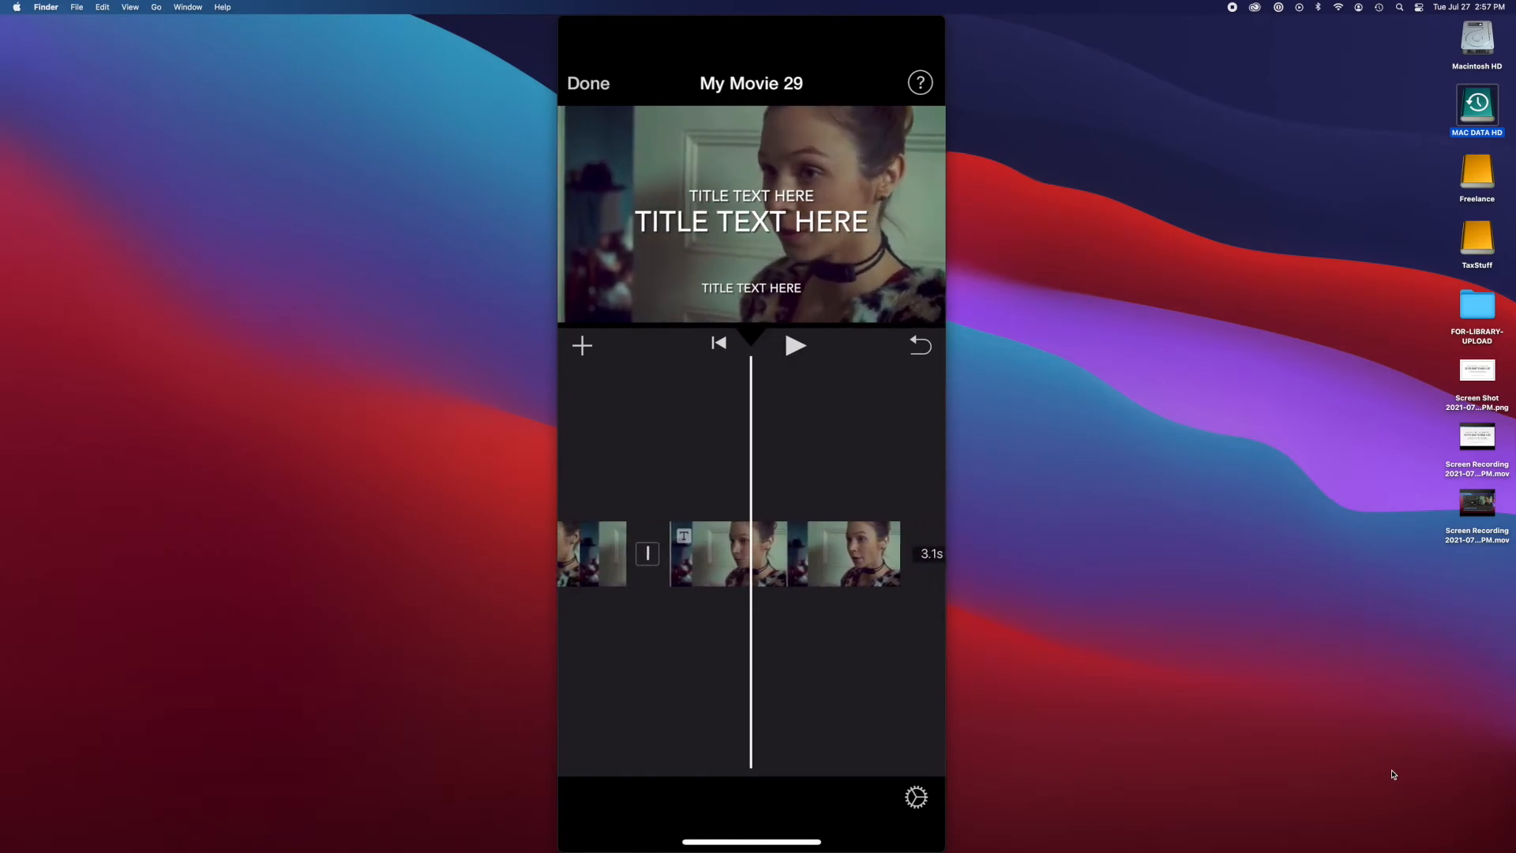
{"action": "mouse_move", "coordinate": [751, 176]}
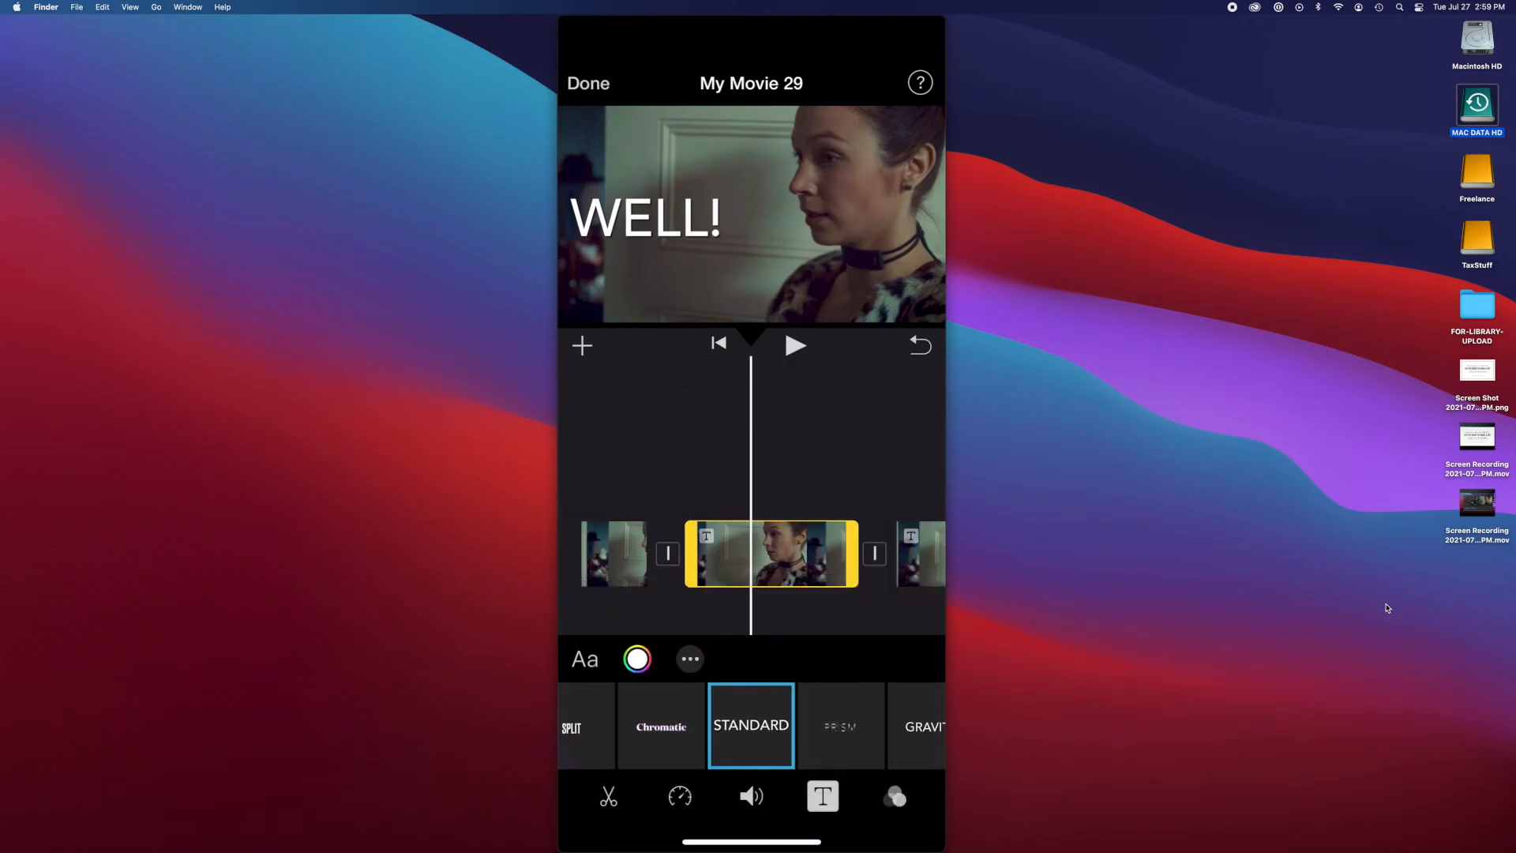
{"action": "mouse_move", "coordinate": [694, 683]}
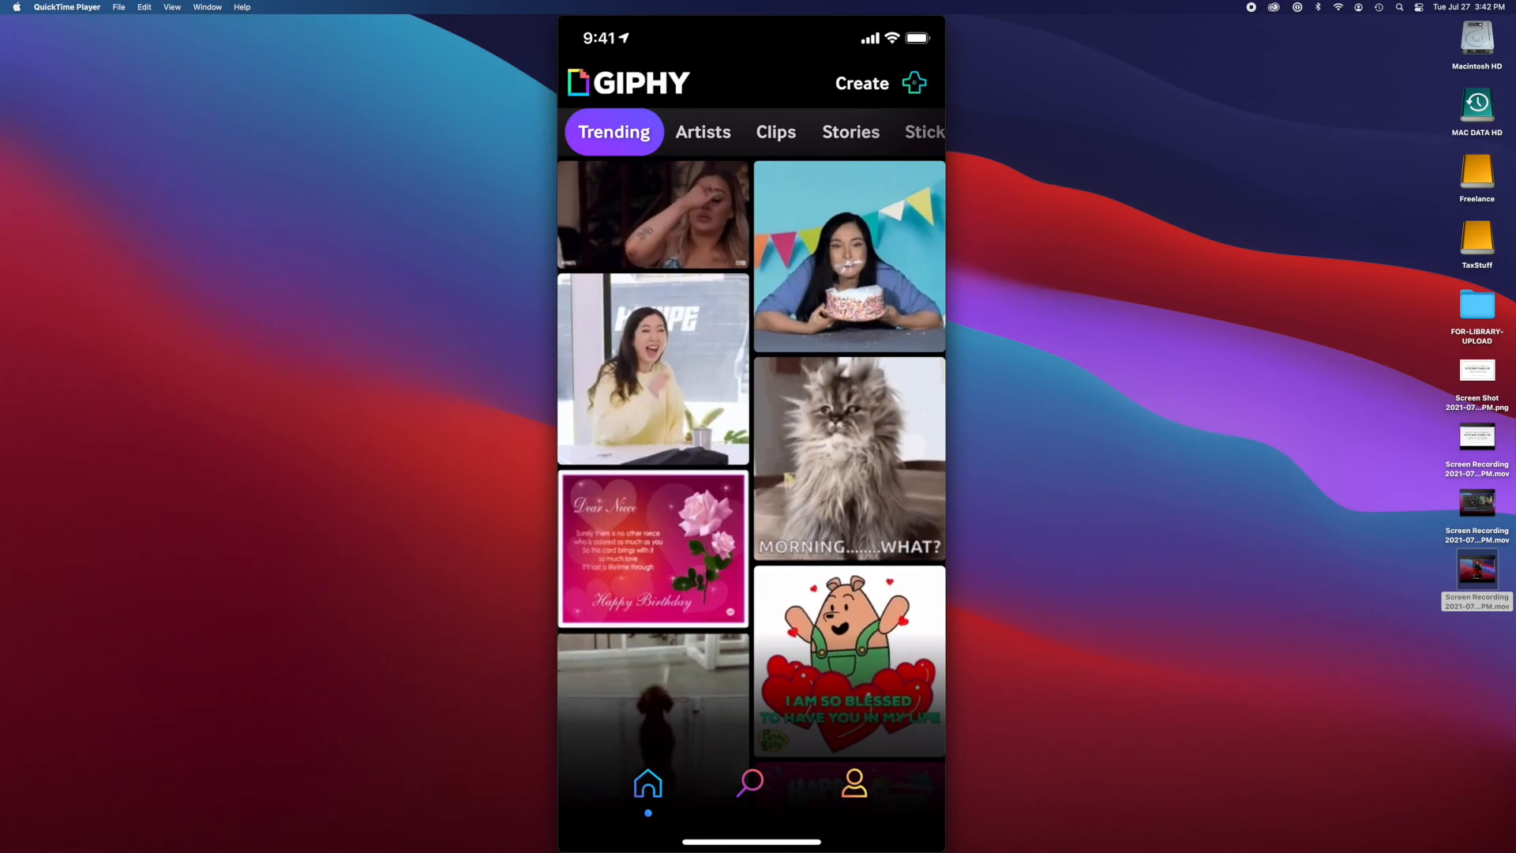
Look through the account's uploads in the phone's GIPHY app and start creating a new GIF from there
{"action": "left_click", "coordinate": [854, 783]}
{"action": "left_click", "coordinate": [835, 318]}
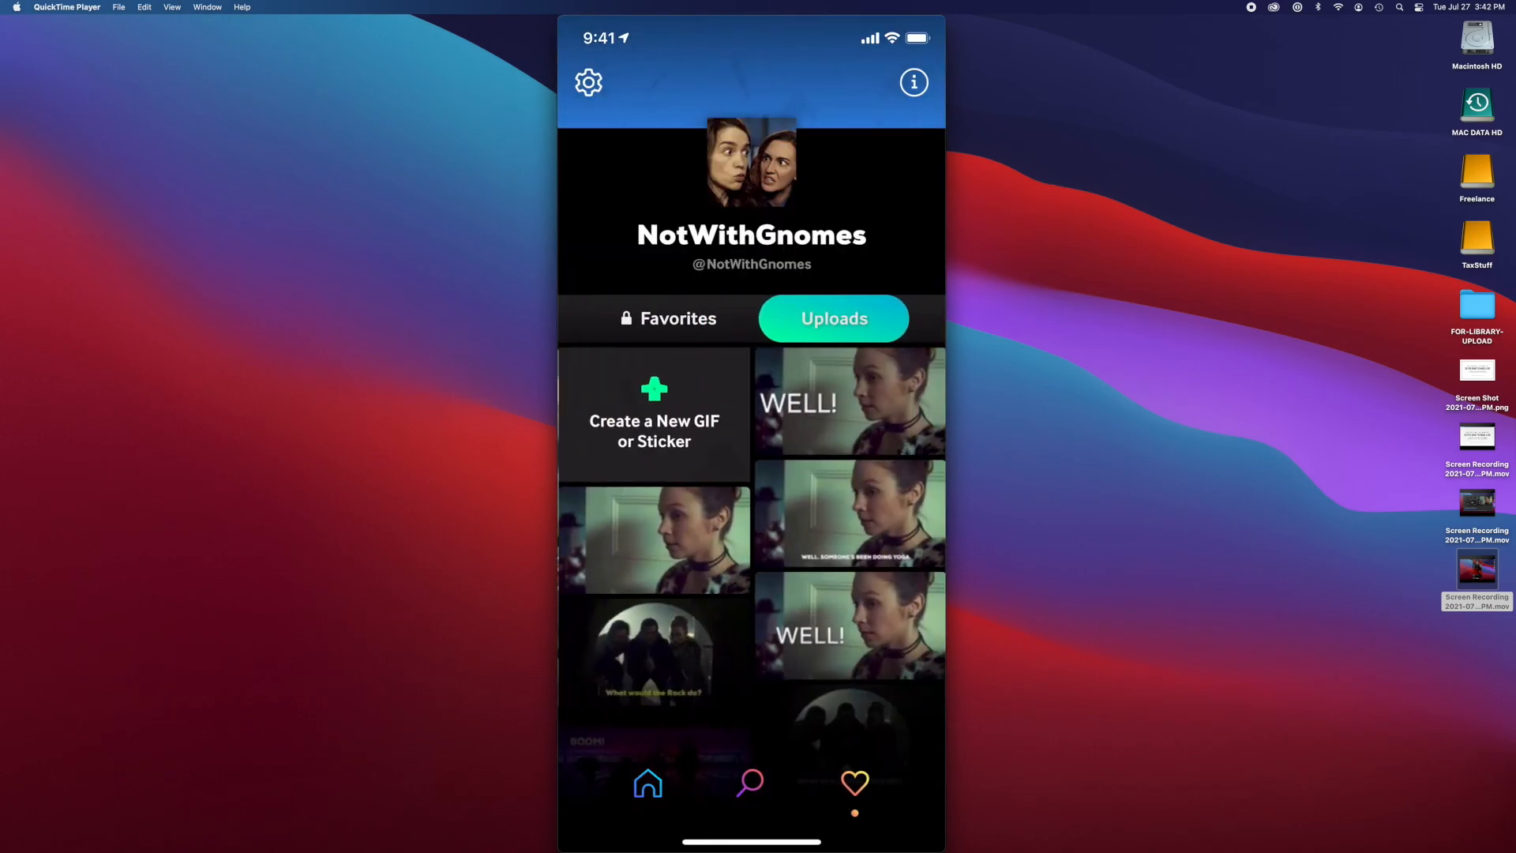
{"action": "scroll", "coordinate": [751, 537], "scroll_direction": "down", "scroll_amount": 10}
{"action": "scroll", "coordinate": [752, 474], "scroll_direction": "down", "scroll_amount": 8}
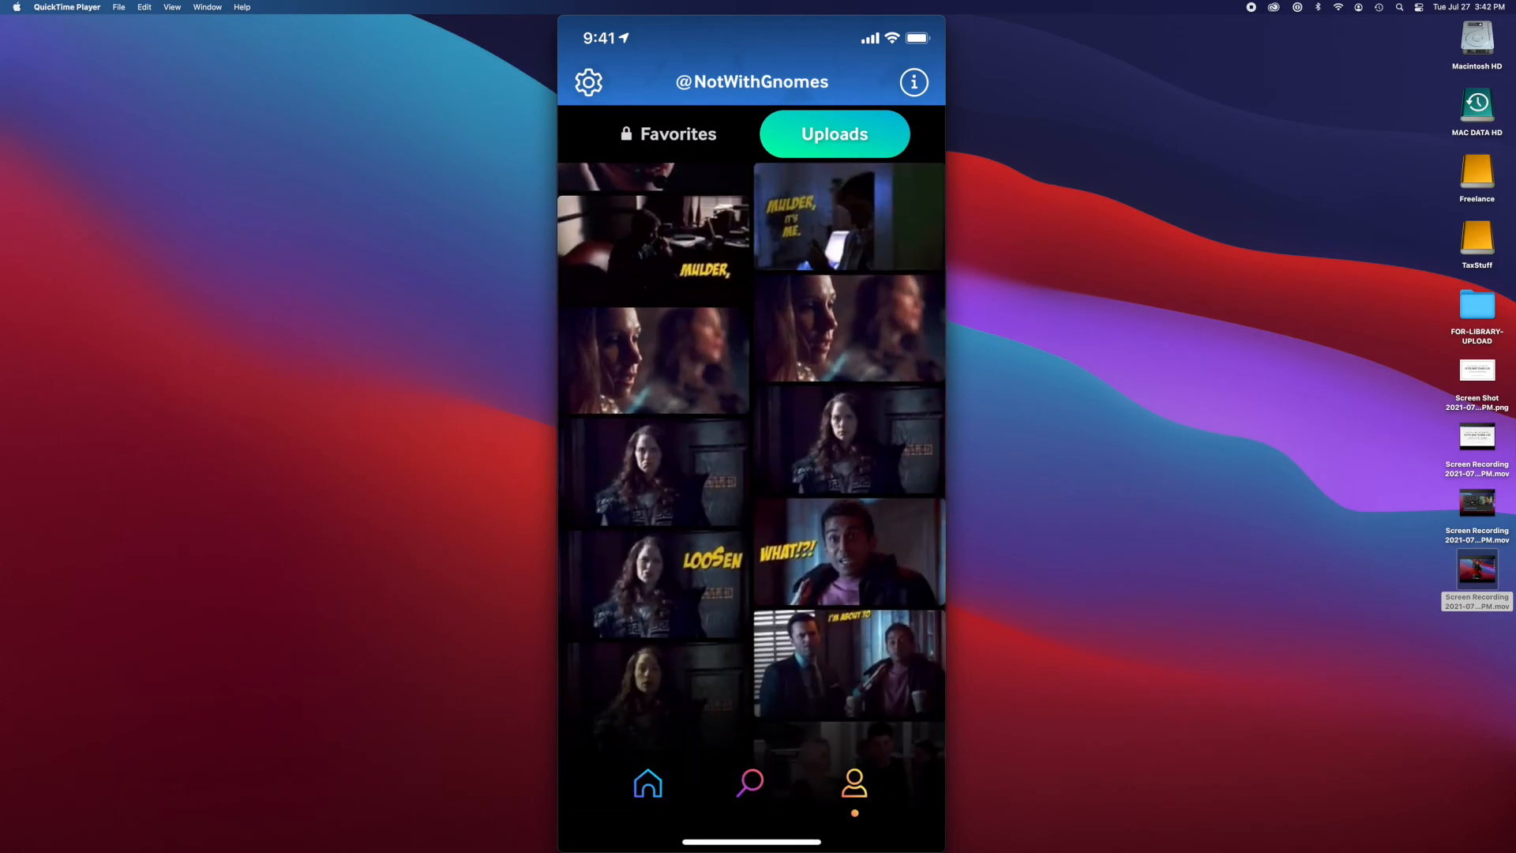
{"action": "scroll", "coordinate": [752, 473], "scroll_direction": "up", "scroll_amount": 6}
{"action": "scroll", "coordinate": [752, 474], "scroll_direction": "up", "scroll_amount": 10}
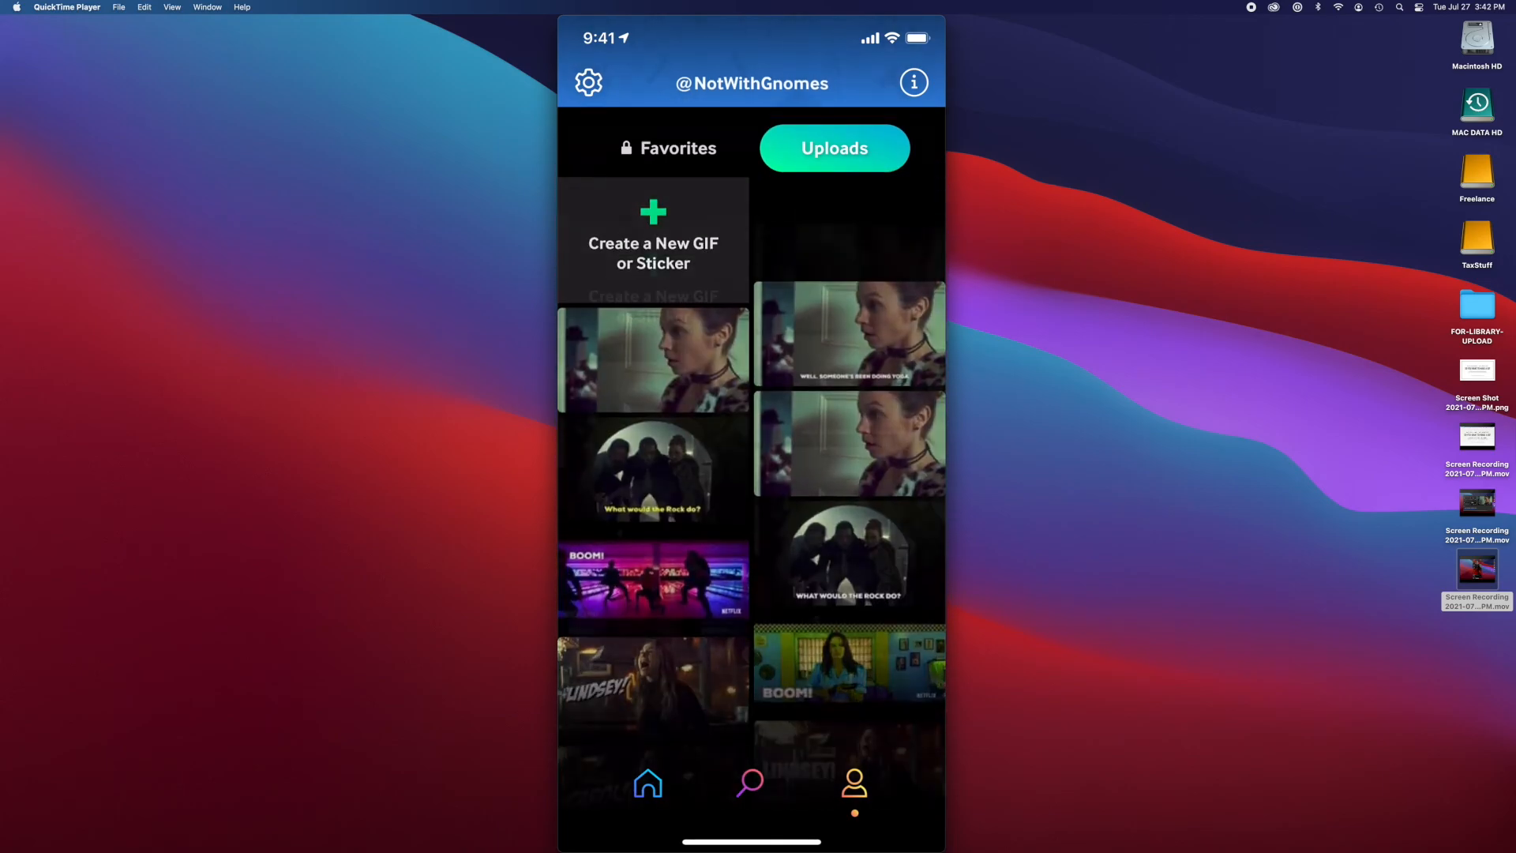
{"action": "scroll", "coordinate": [752, 474], "scroll_direction": "down", "scroll_amount": 8}
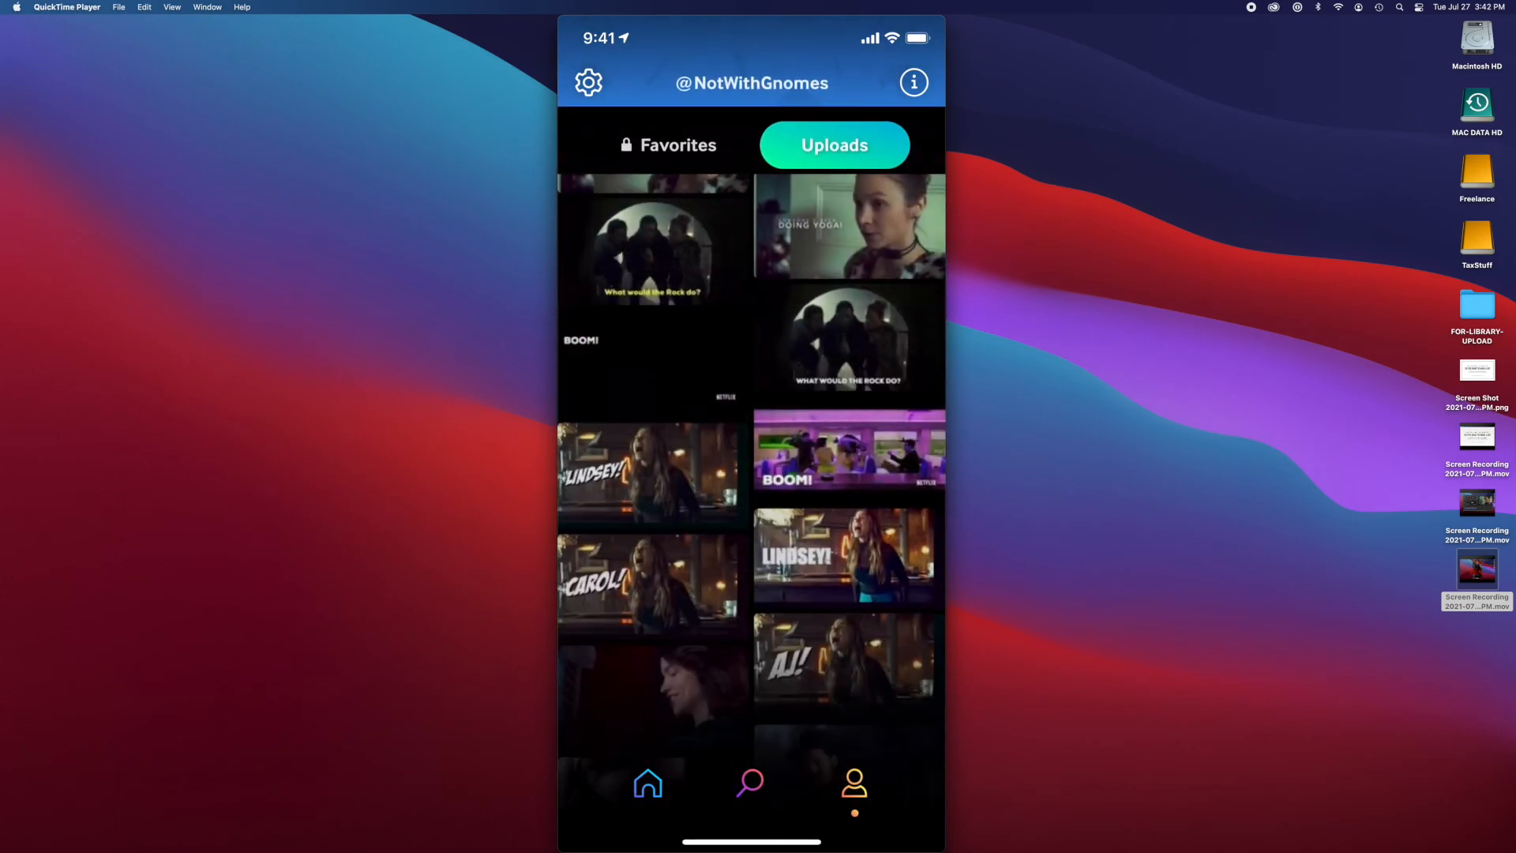
{"action": "scroll", "coordinate": [752, 474], "scroll_direction": "up", "scroll_amount": 8}
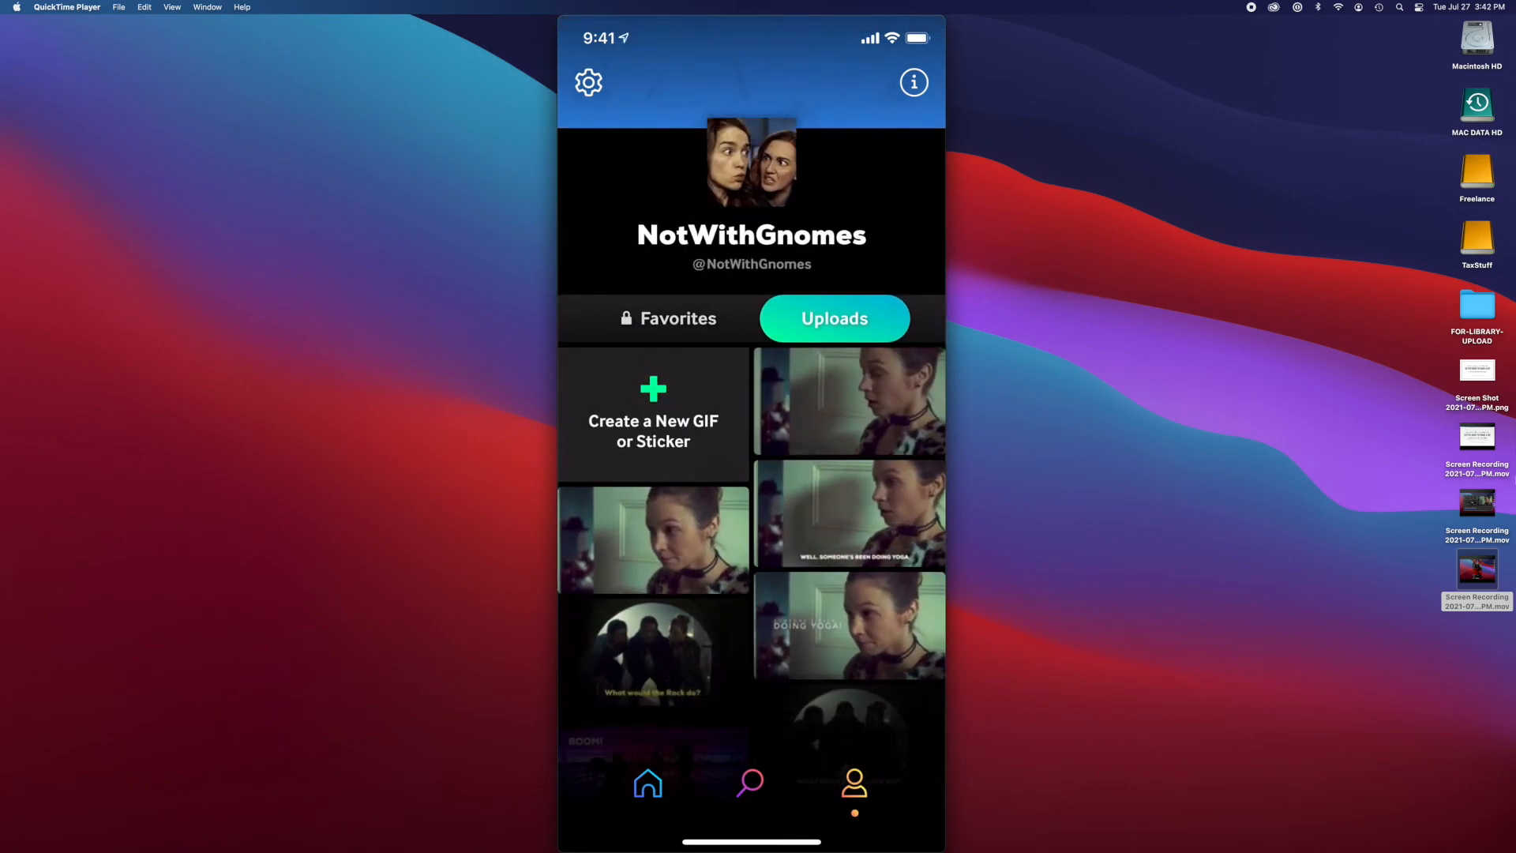
{"action": "left_click", "coordinate": [653, 414]}
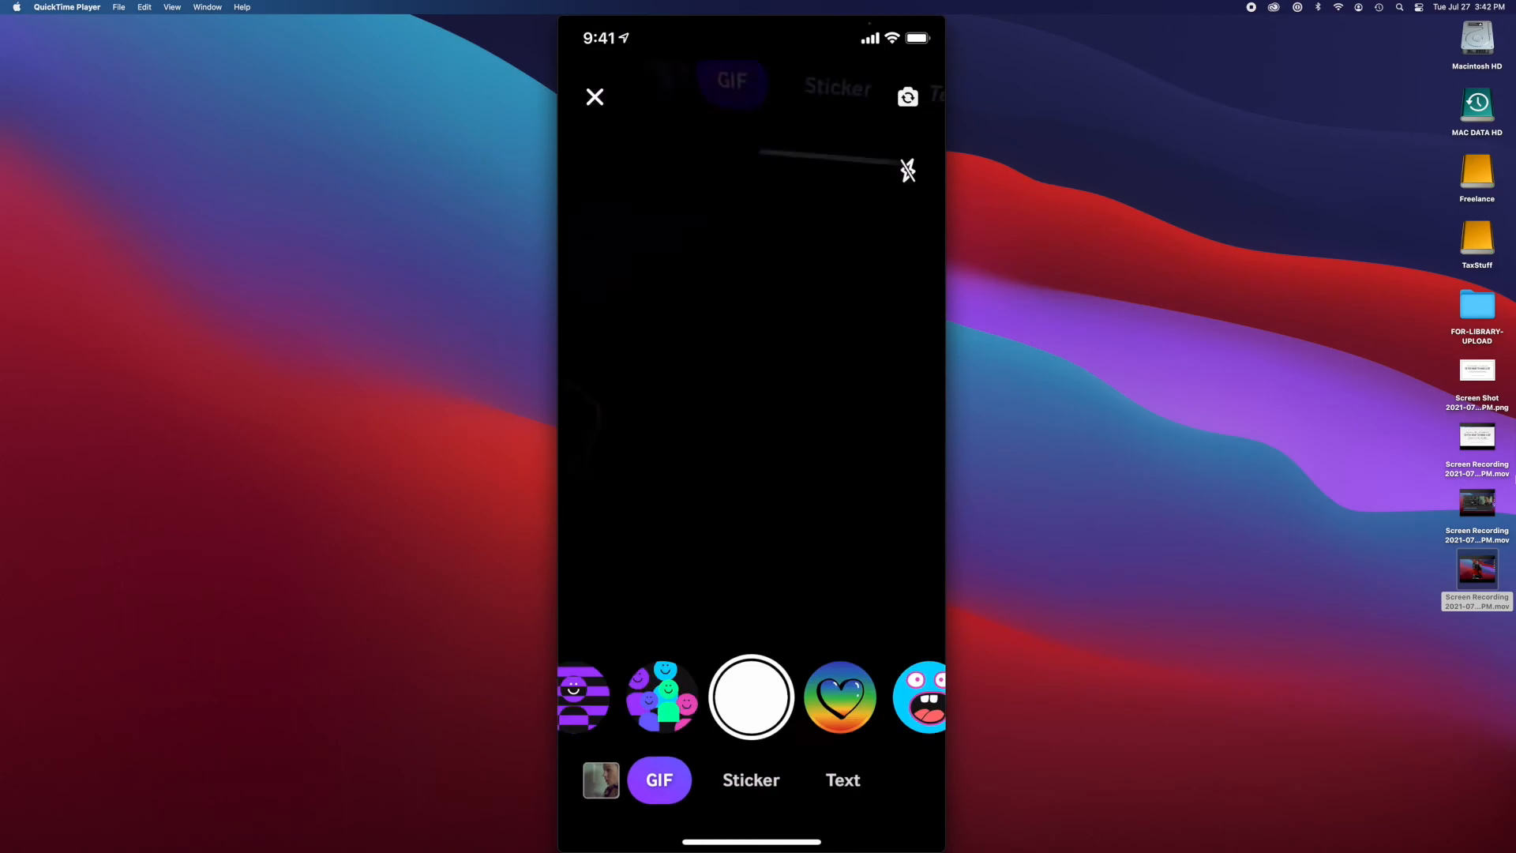